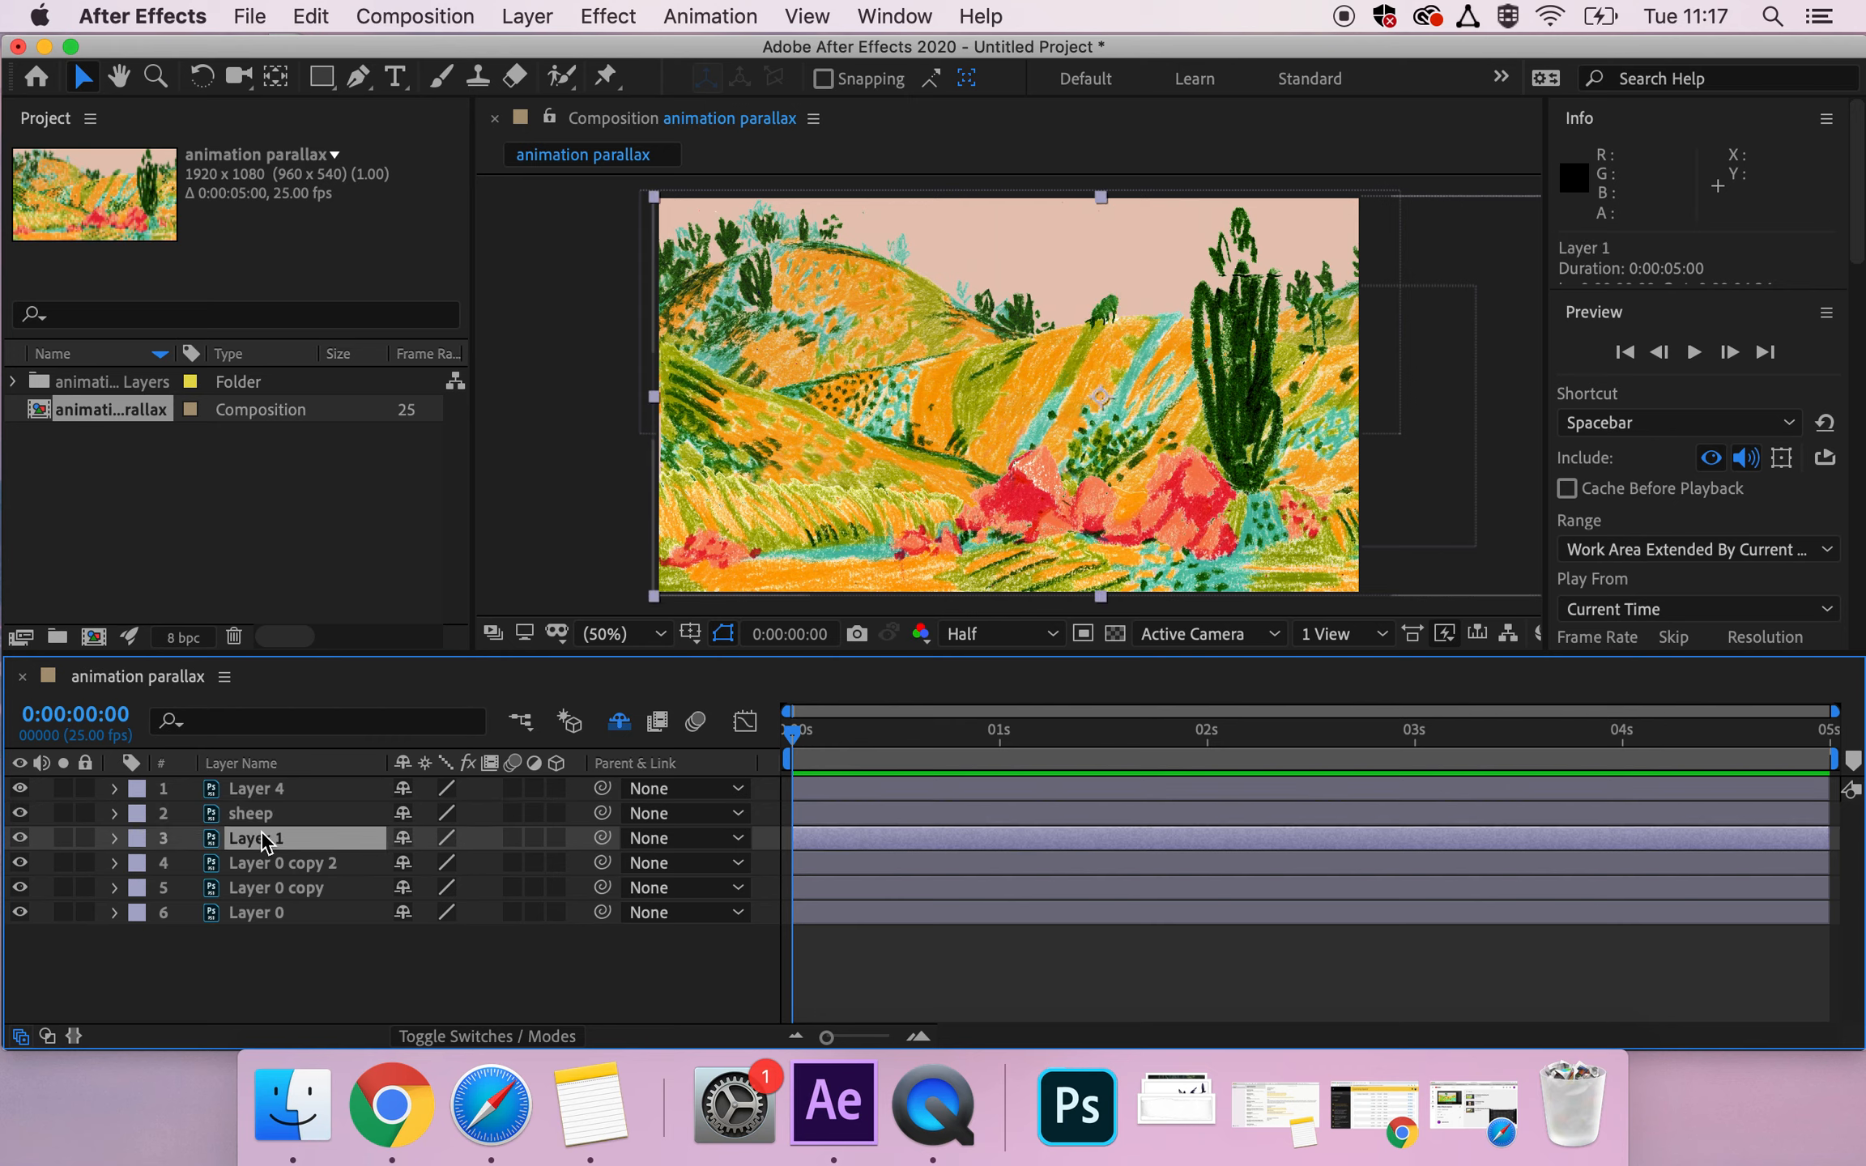
# Select the imported layers one after another to see which artwork each one holds.
pyautogui.click(264, 854)
pyautogui.click(272, 889)
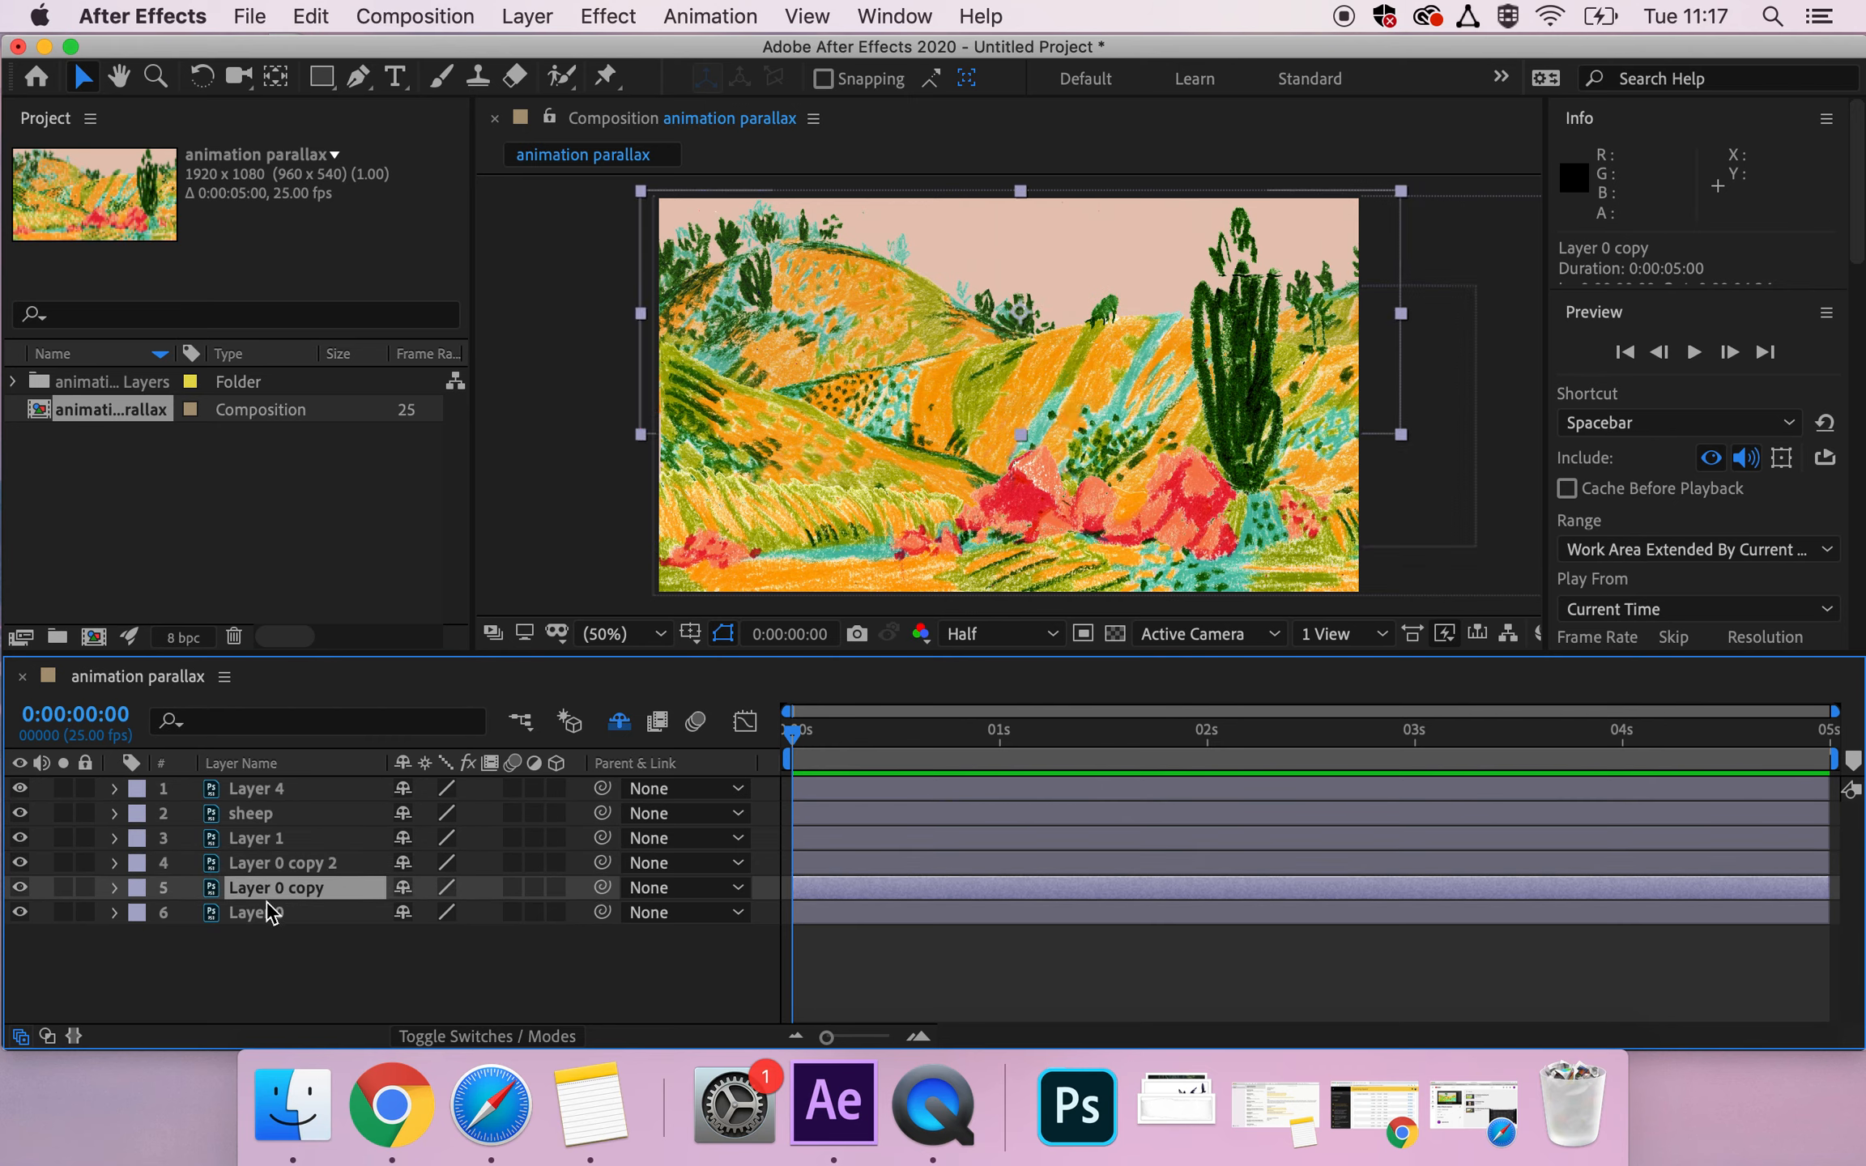
pyautogui.click(264, 909)
pyautogui.click(262, 790)
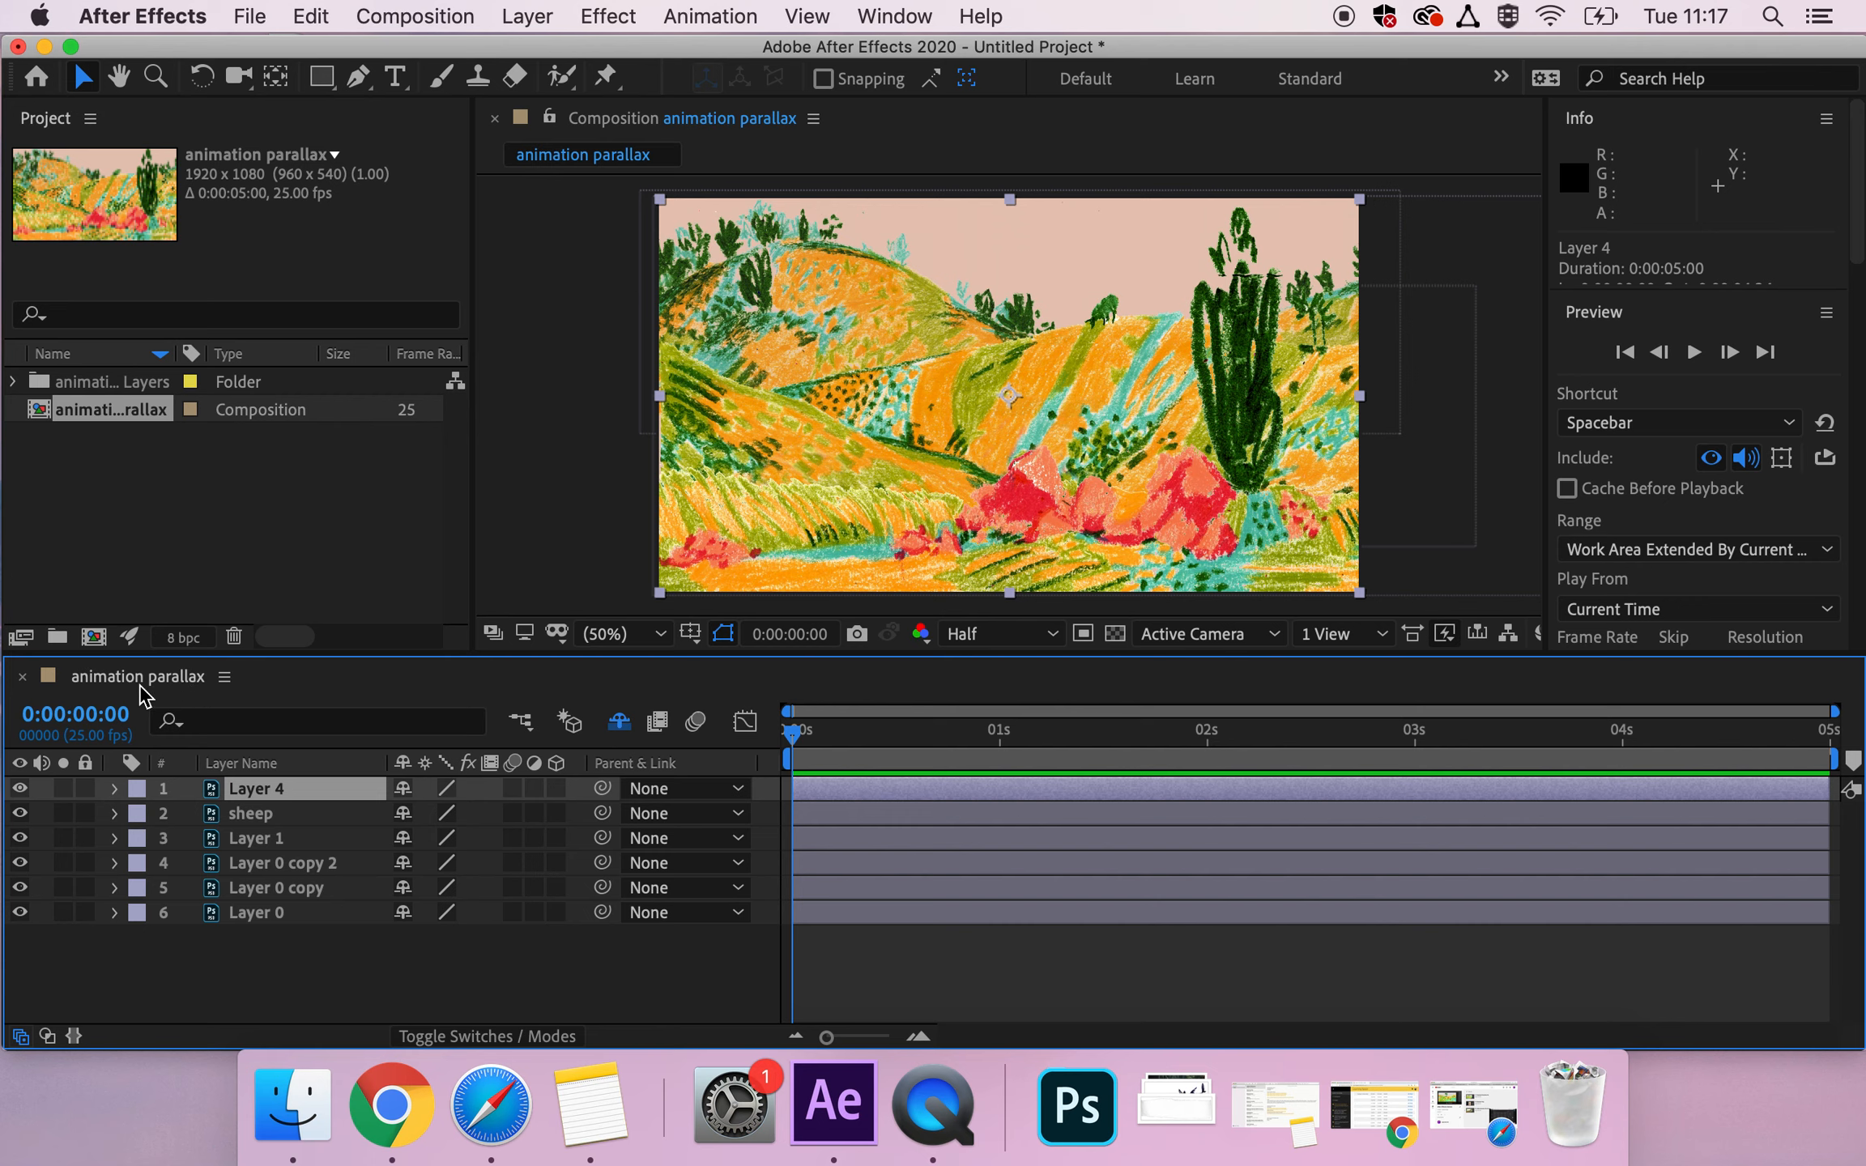
# Check the frame size, frame rate and duration in the animation parallax composition's settings.
pyautogui.click(224, 678)
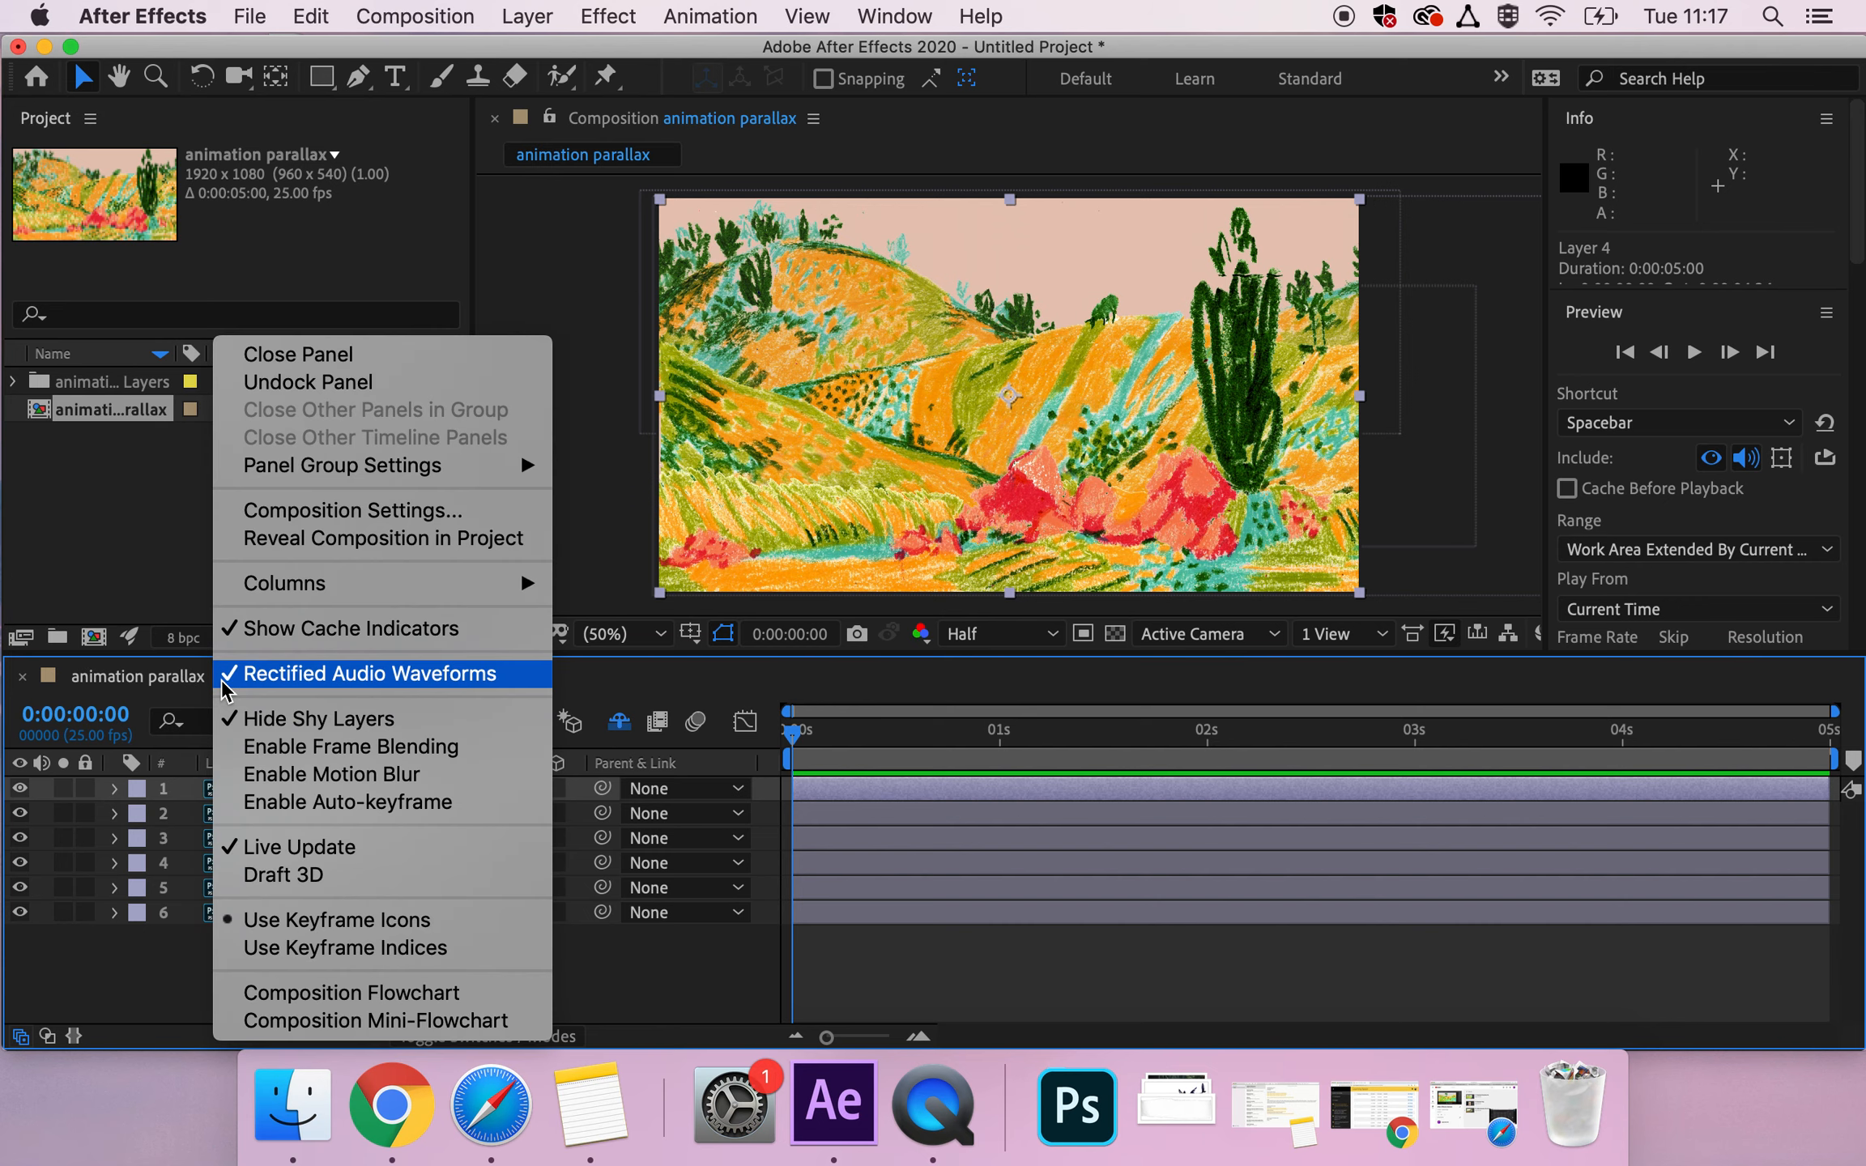
pyautogui.click(310, 511)
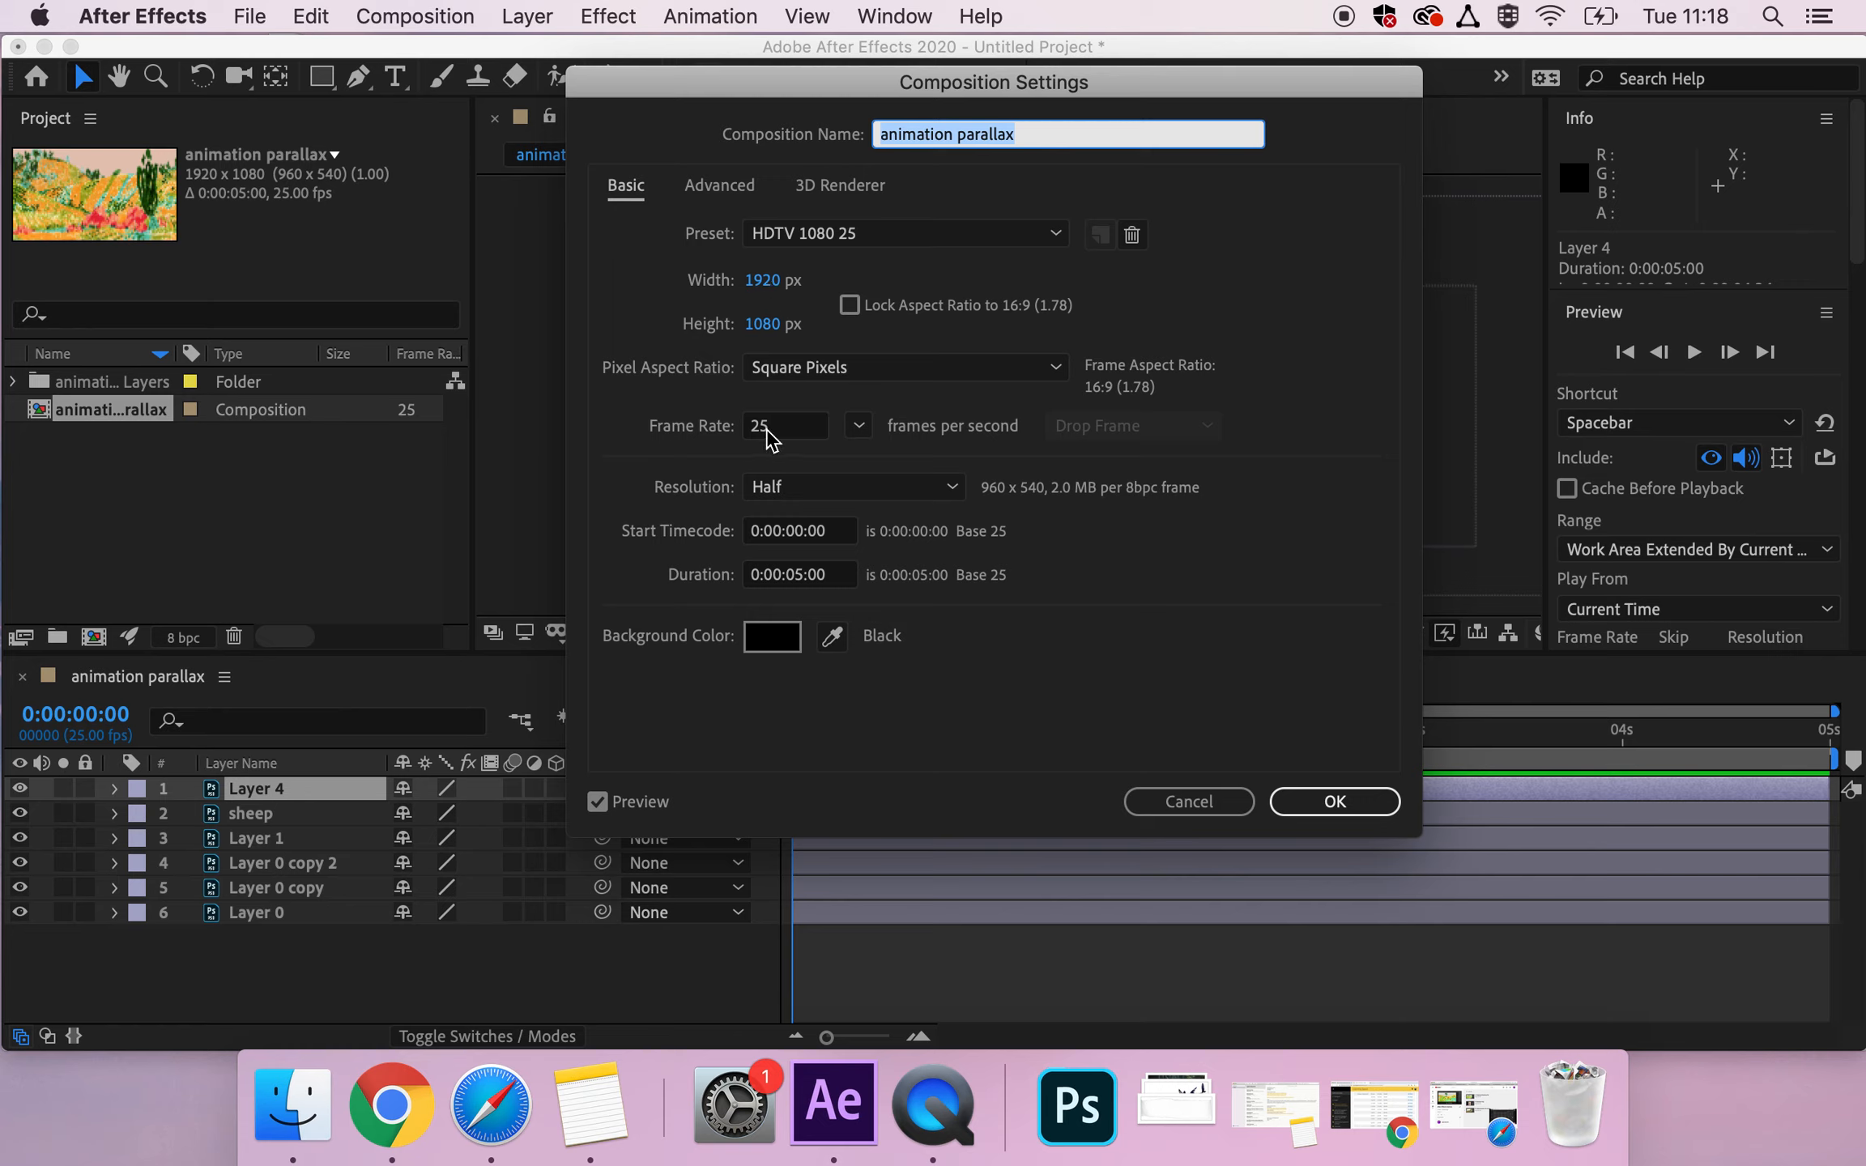
pyautogui.click(785, 577)
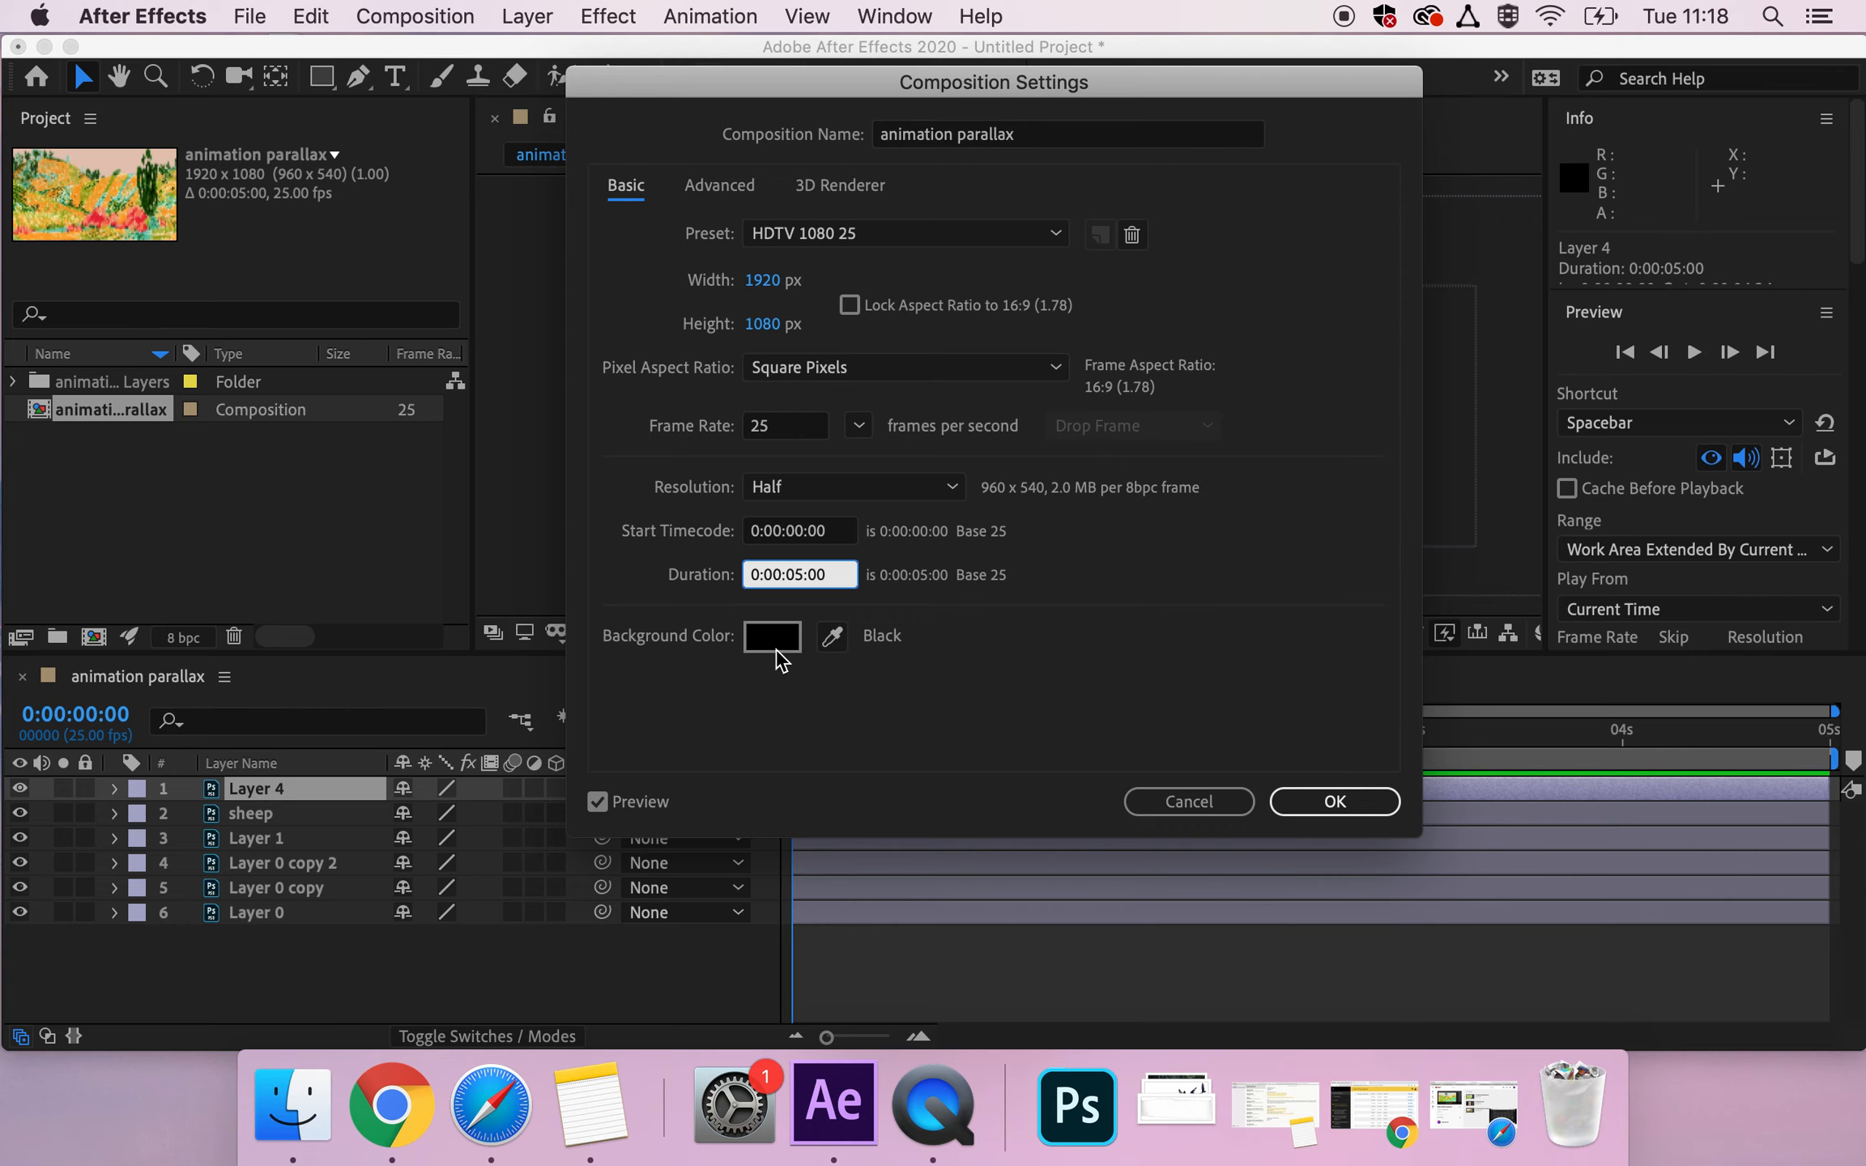
pyautogui.moveTo(1153, 93)
pyautogui.mouseDown()
pyautogui.moveTo(1024, 487)
pyautogui.moveTo(1175, 118)
pyautogui.mouseUp()
pyautogui.click(1374, 836)
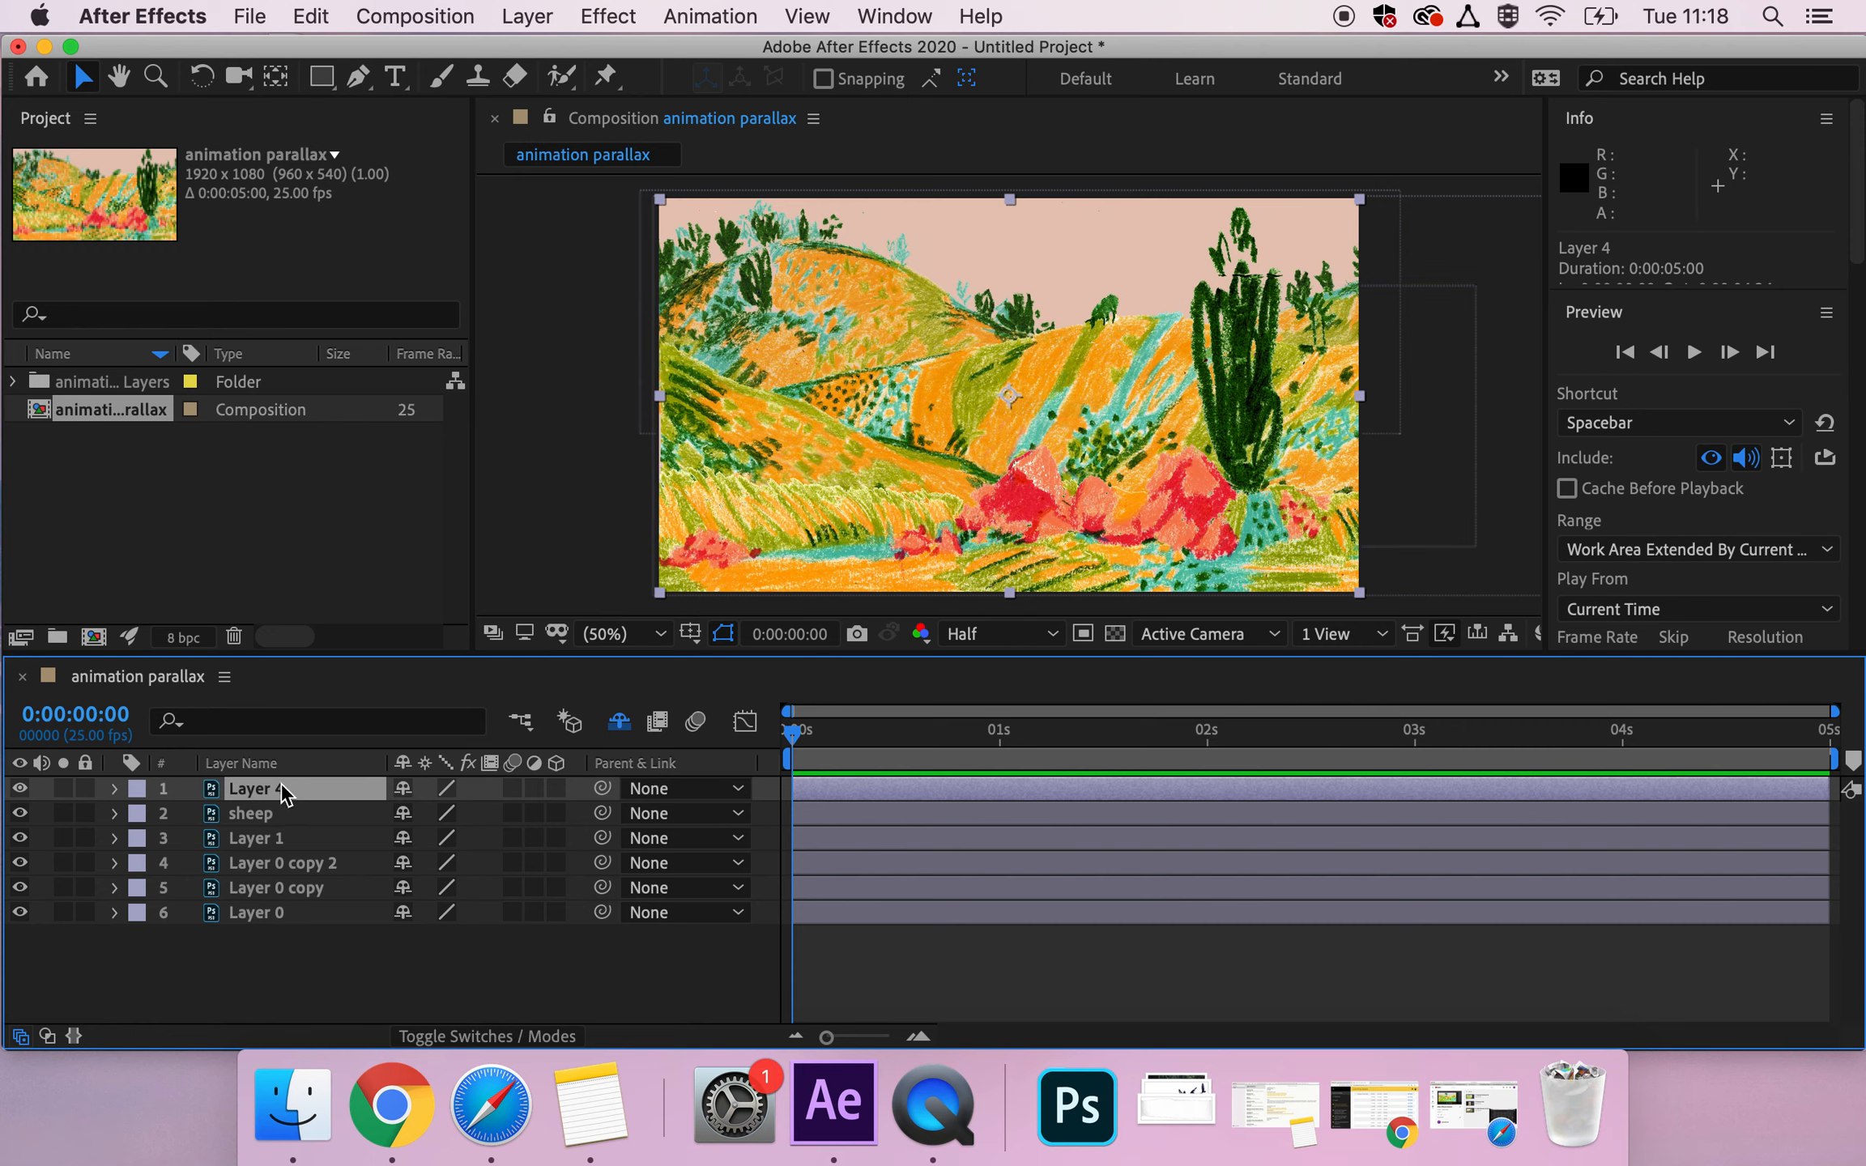
# Rename Layer 4 as "filter" and the lowest layer, Layer 0, as "sky".
pyautogui.press('Return')
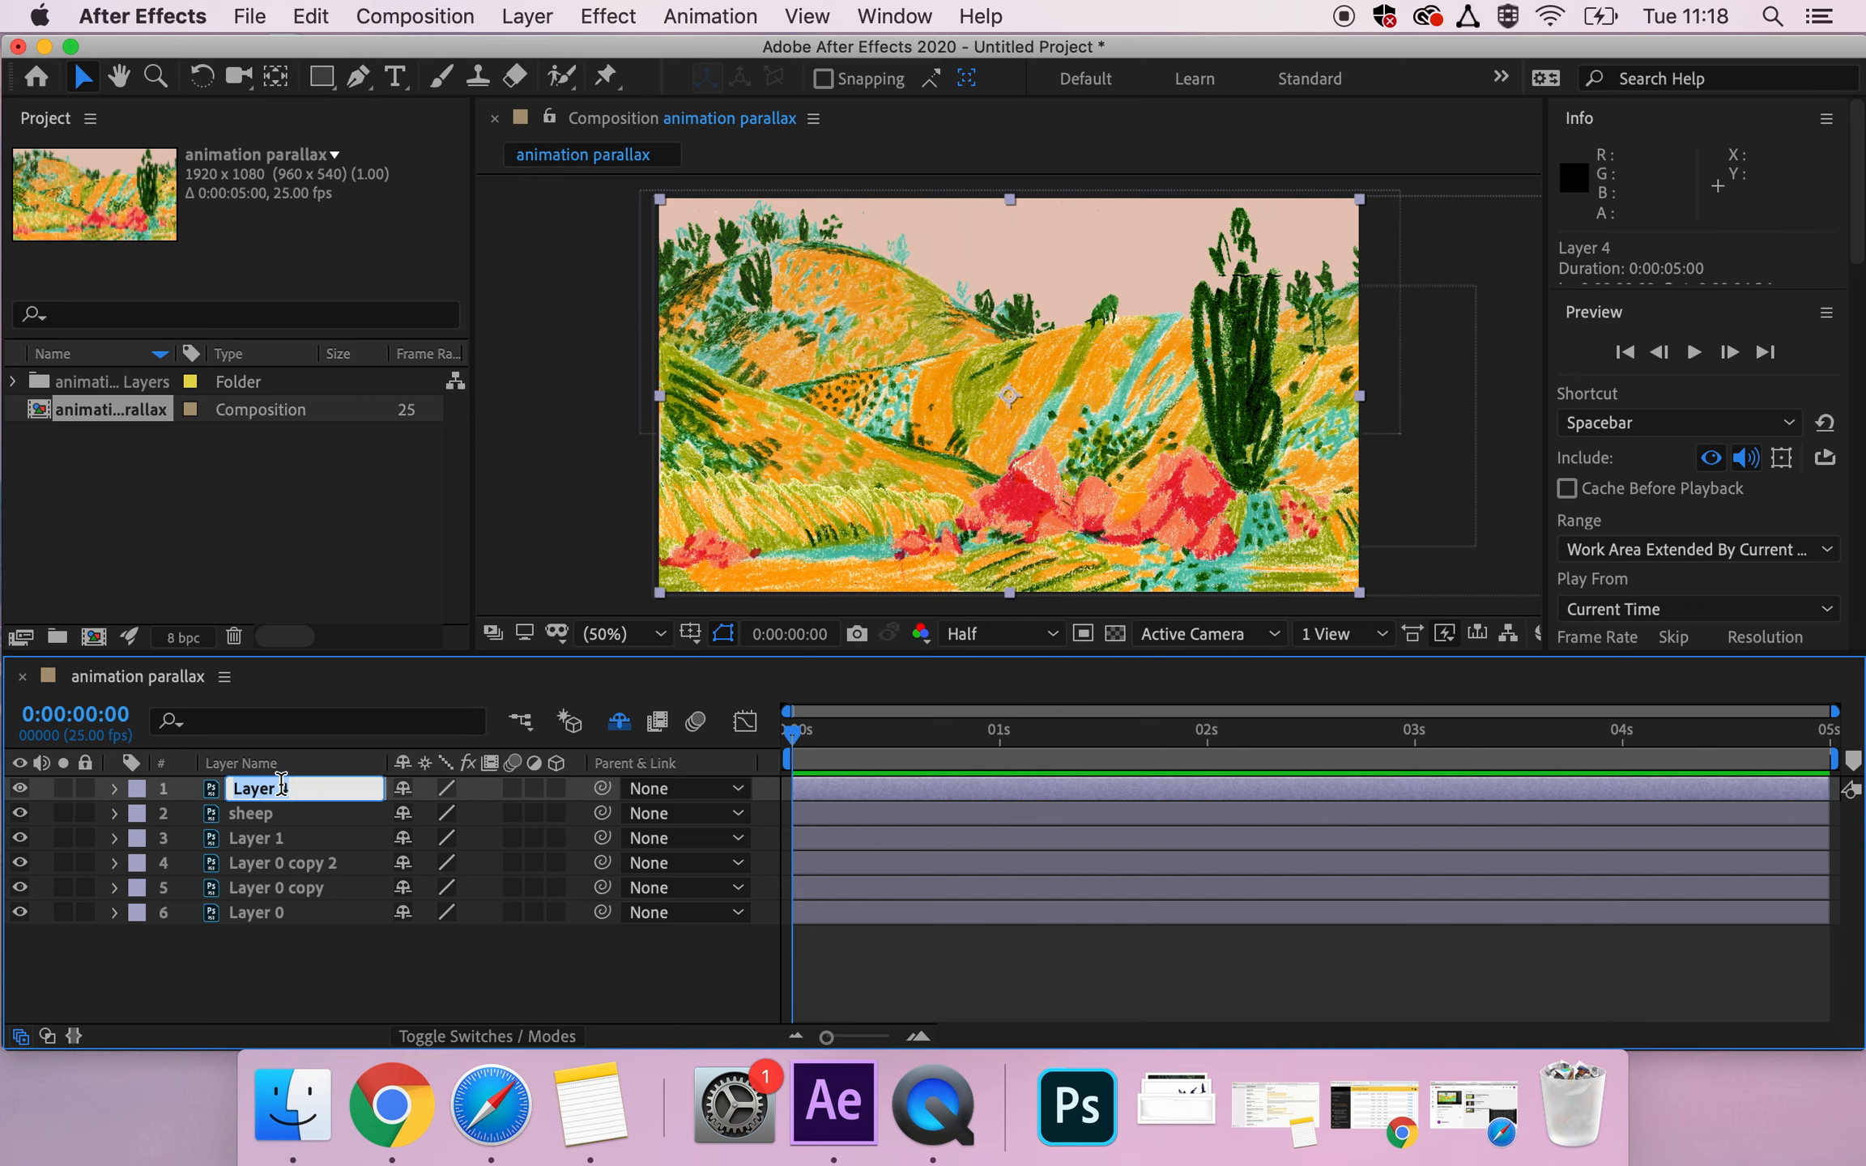
pyautogui.write('filter')
pyautogui.click(286, 907)
pyautogui.press('Return')
pyautogui.write('sky')
pyautogui.press('Return')
# Mark the filter and sky layers as shy and hide shy layers in the timeline.
pyautogui.click(255, 789)
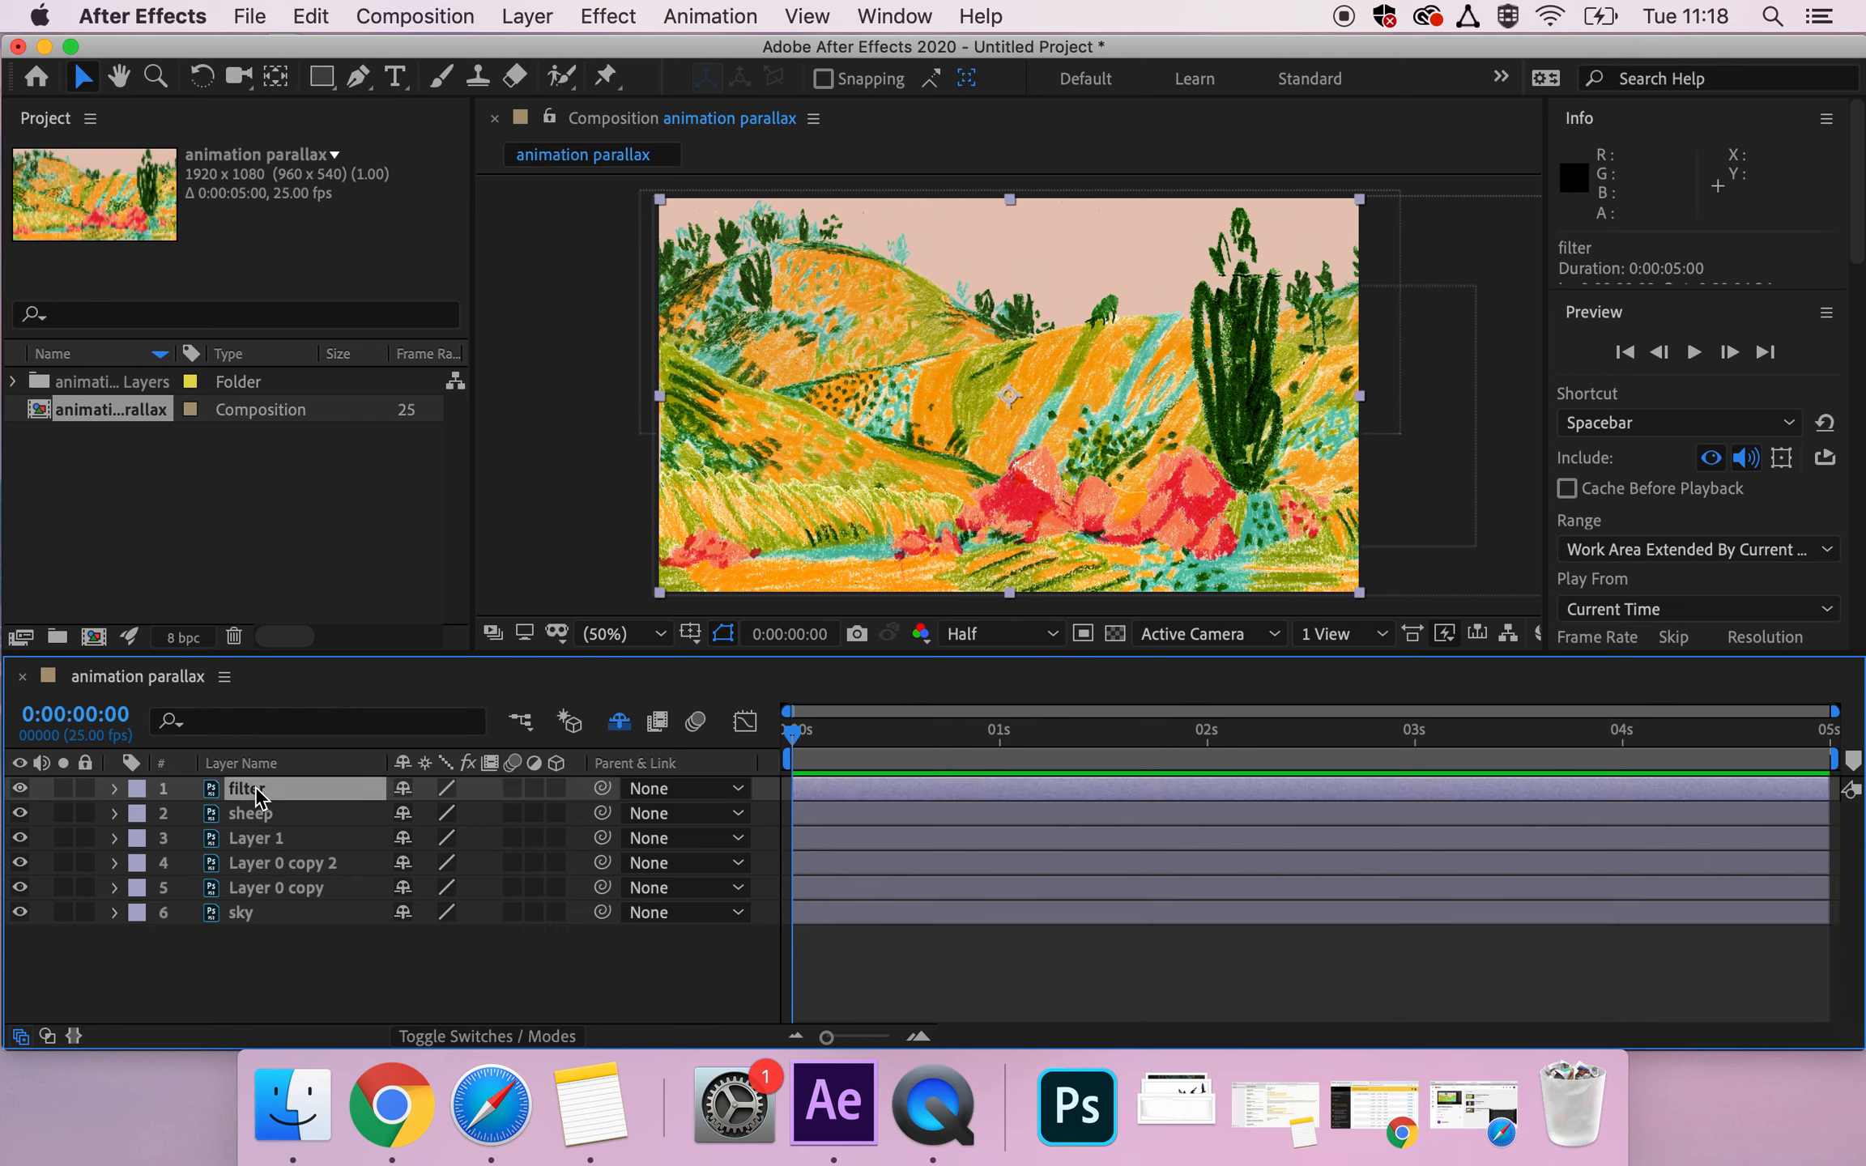
pyautogui.click(618, 721)
pyautogui.click(402, 788)
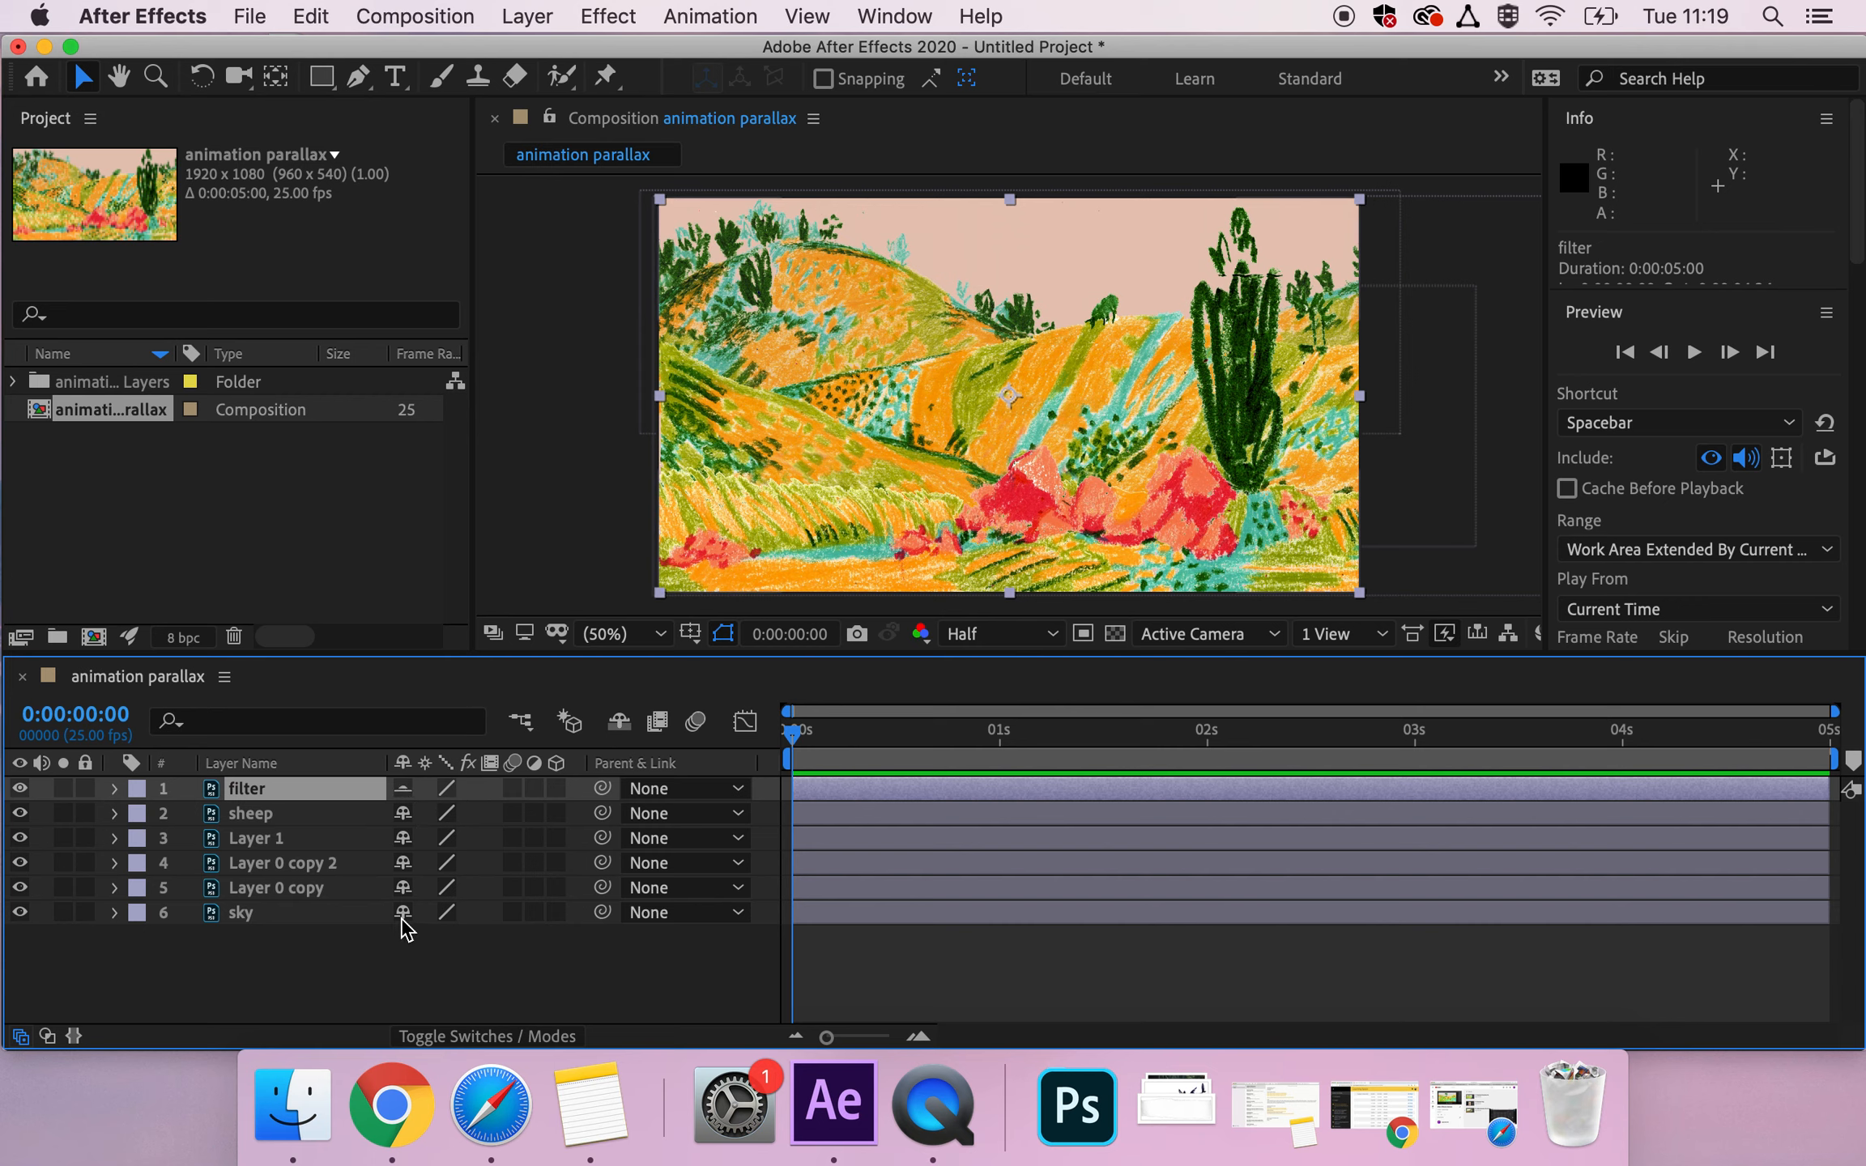
pyautogui.click(346, 916)
pyautogui.click(403, 913)
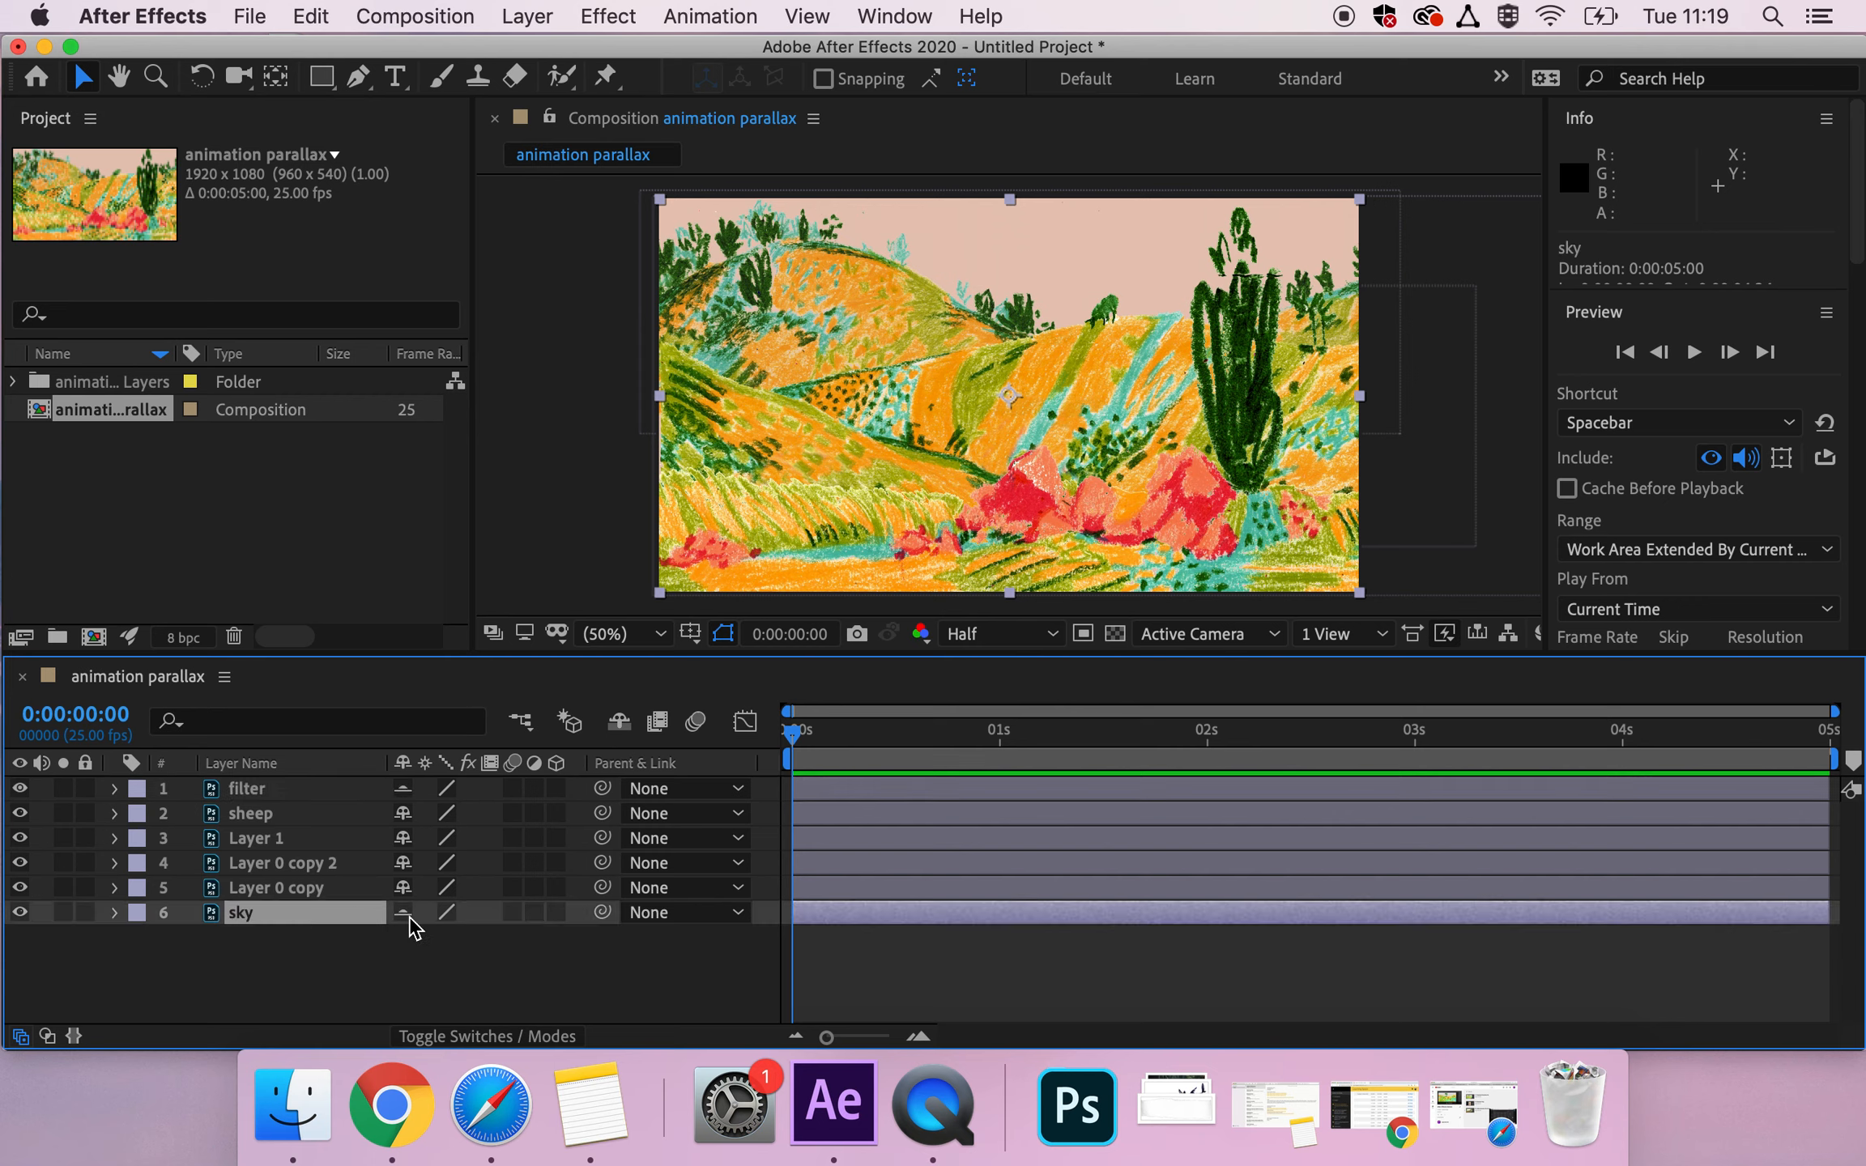
pyautogui.click(304, 790)
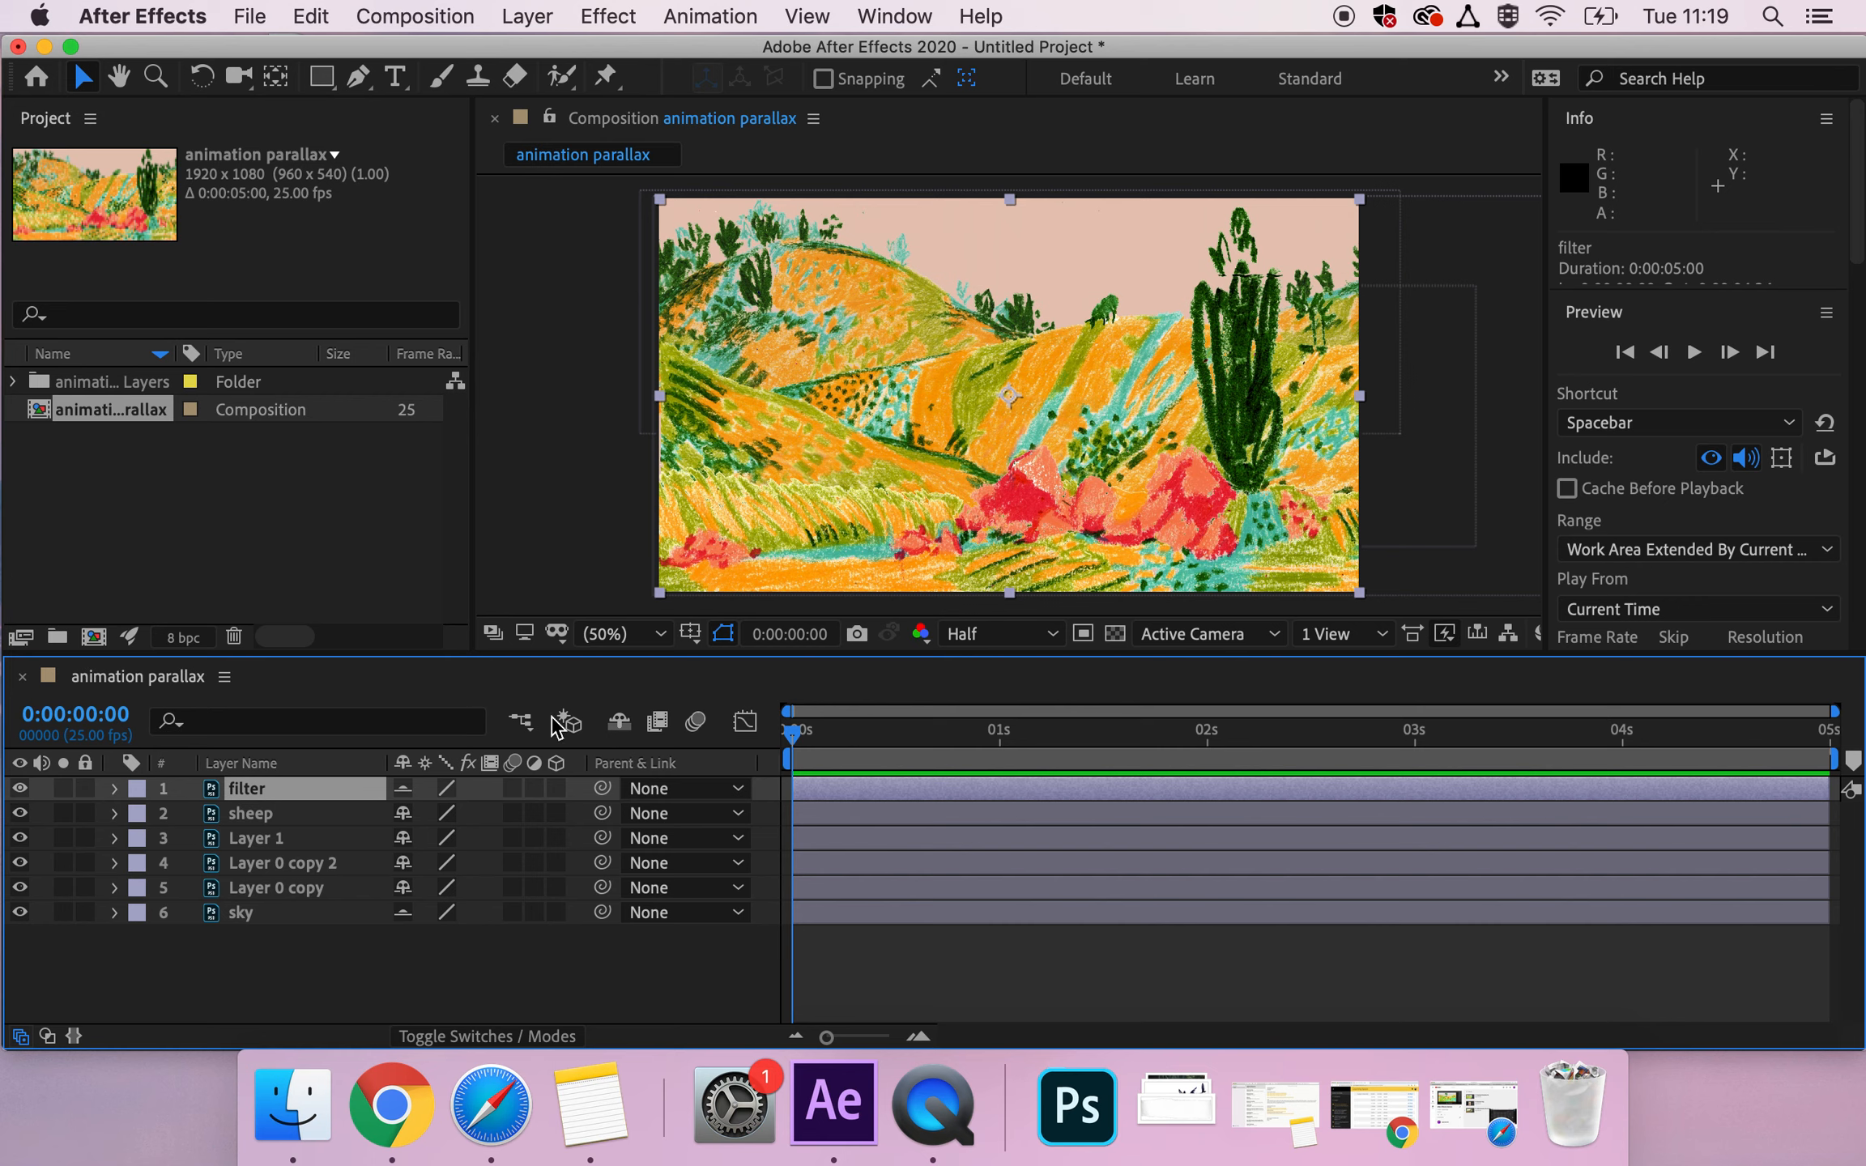
pyautogui.click(619, 722)
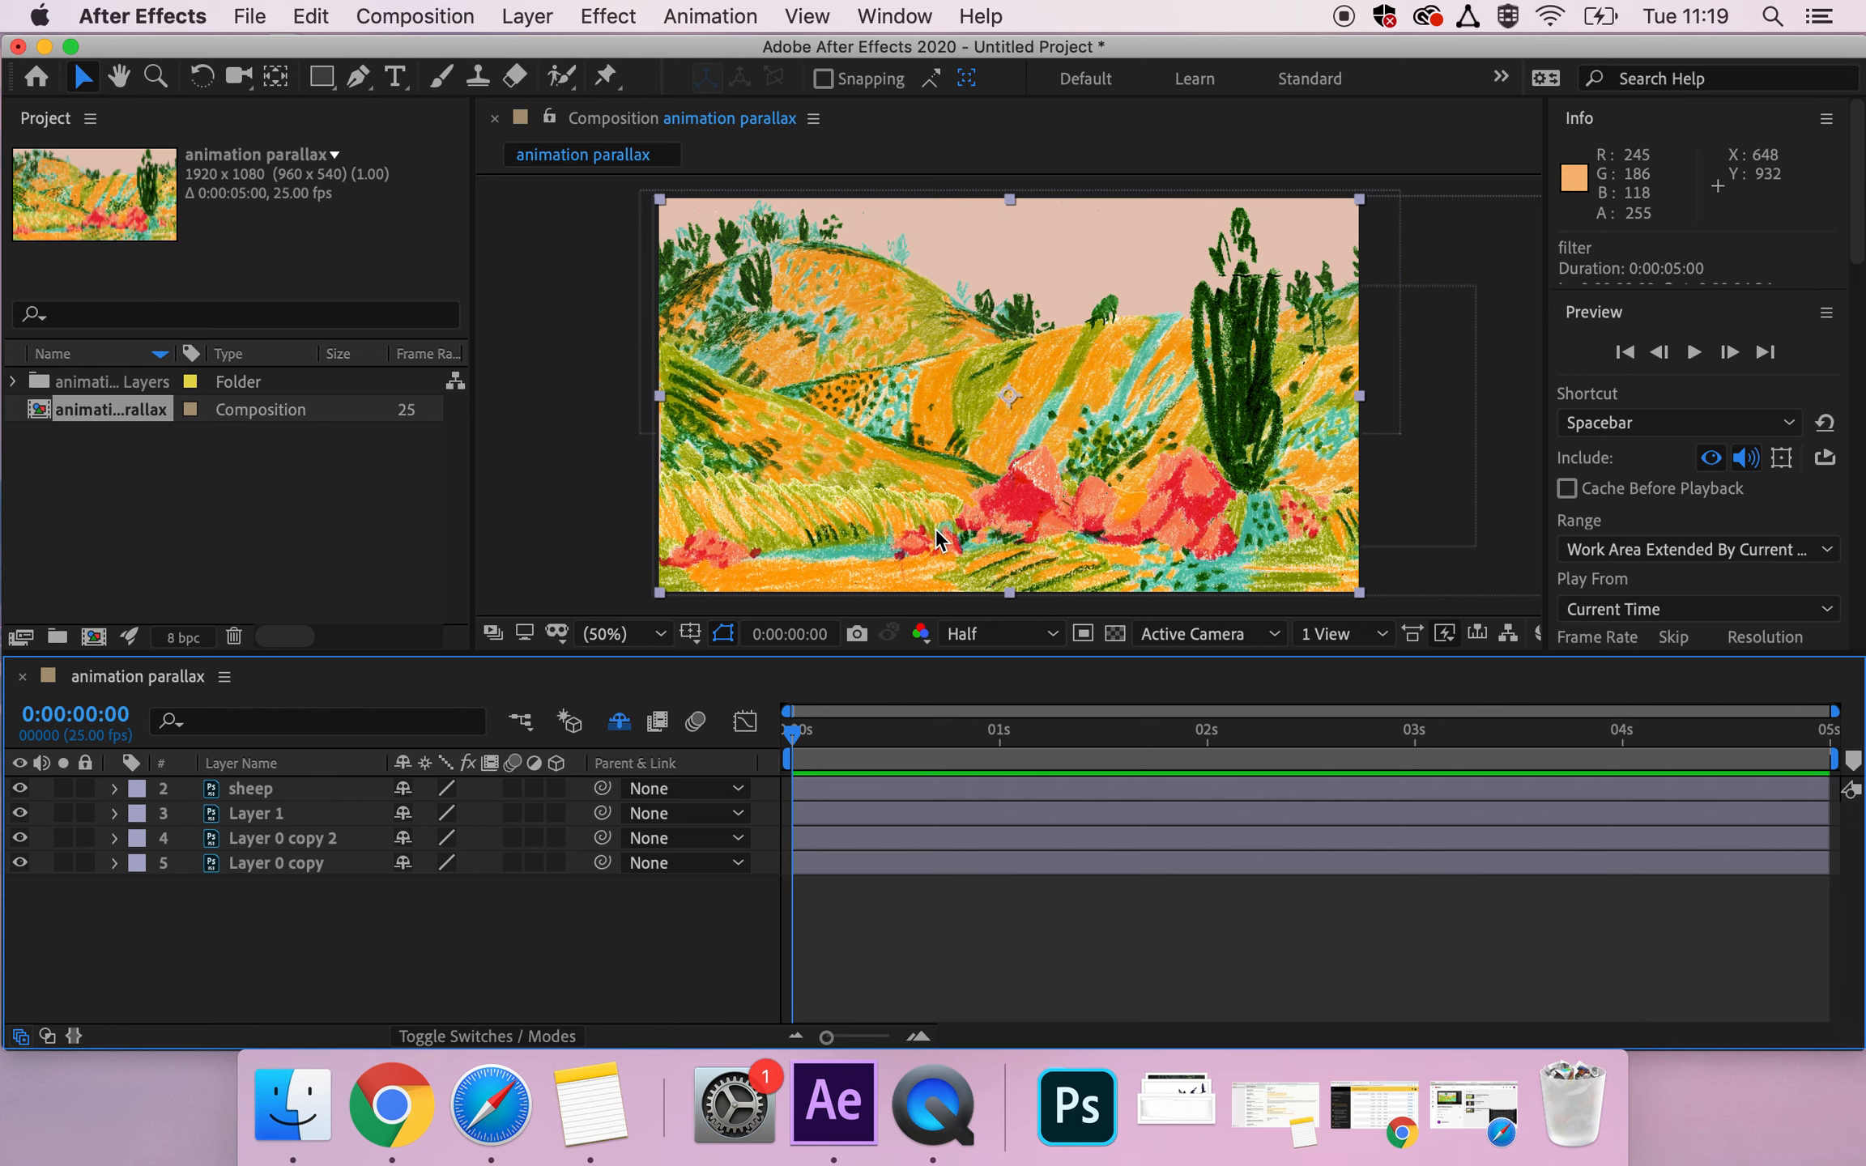
# Rename Layer 1 as "foreground".
pyautogui.click(258, 790)
pyautogui.click(264, 816)
pyautogui.press('Return')
pyautogui.write('foreground')
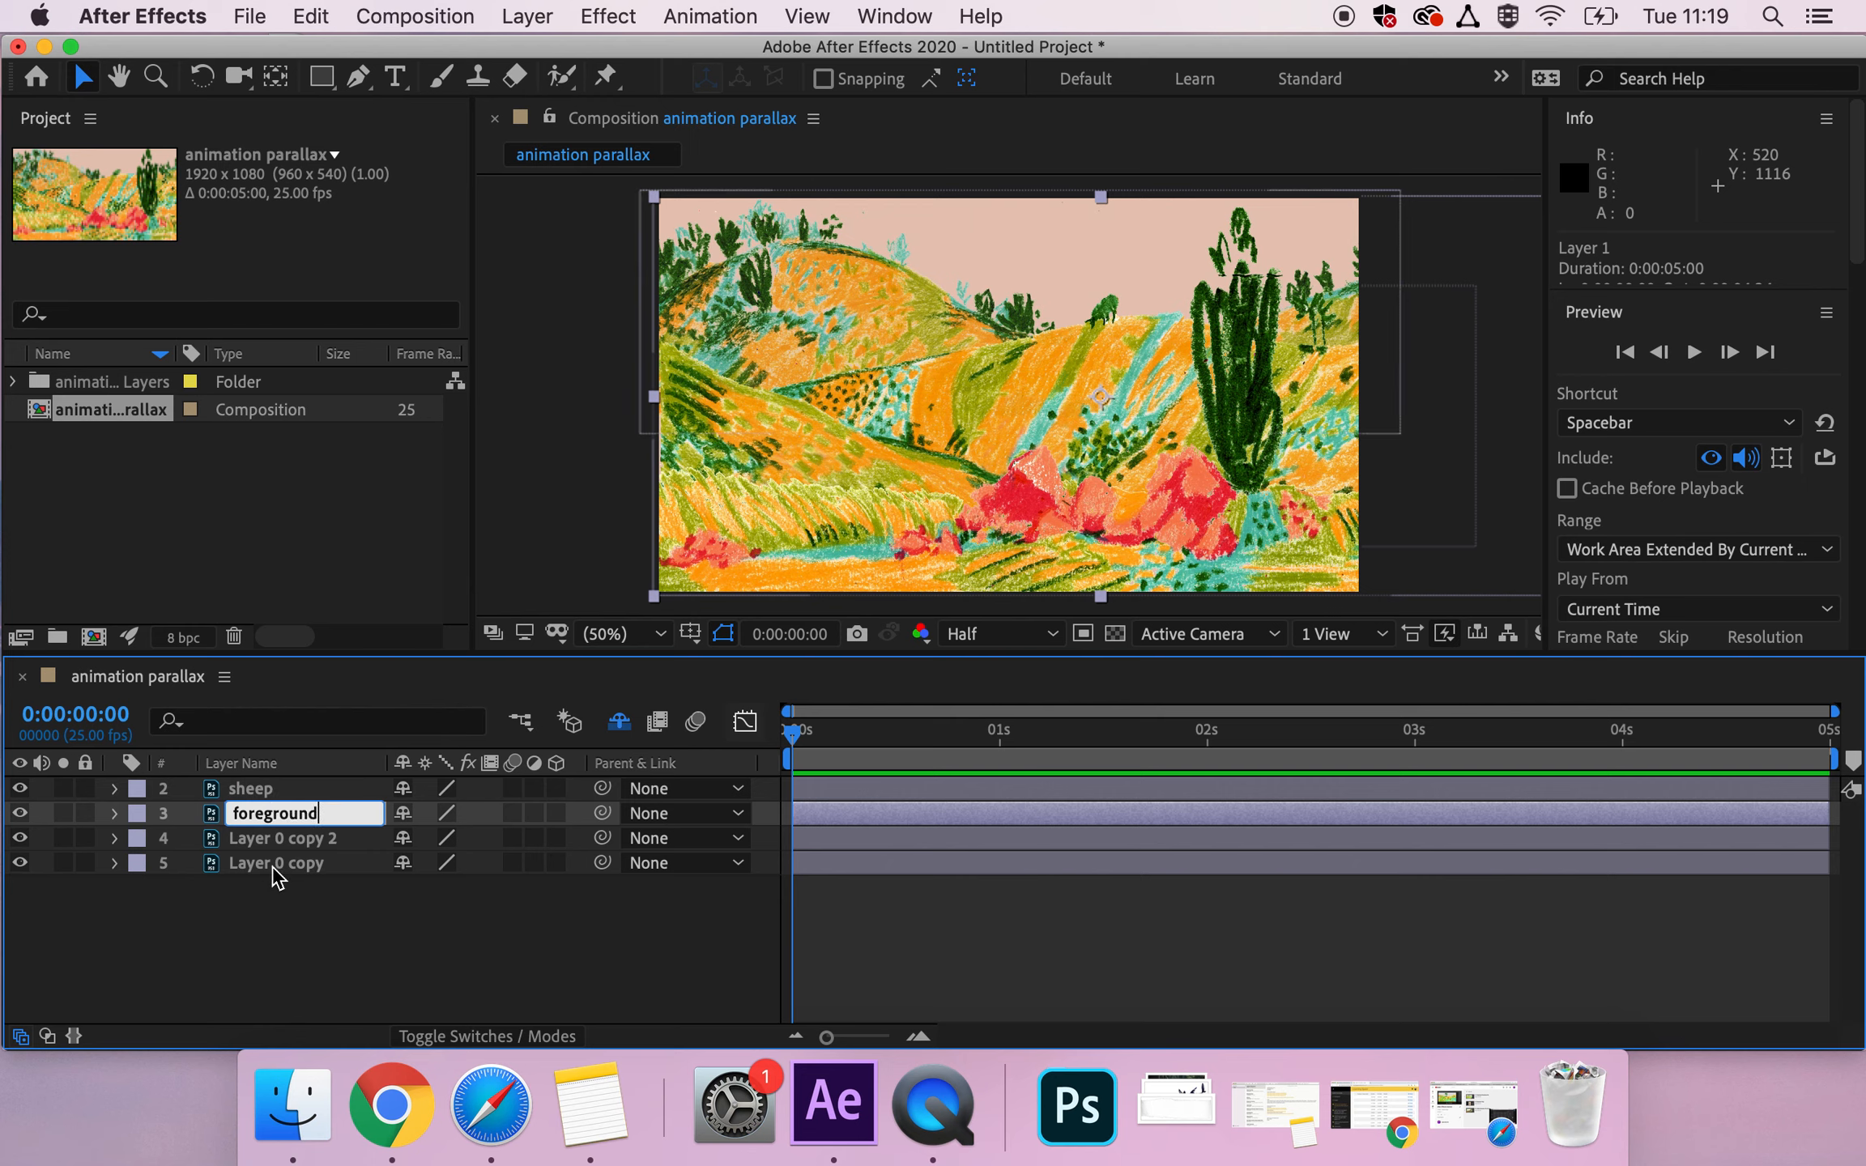
pyautogui.click(264, 845)
pyautogui.press('g')
pyautogui.press('End')
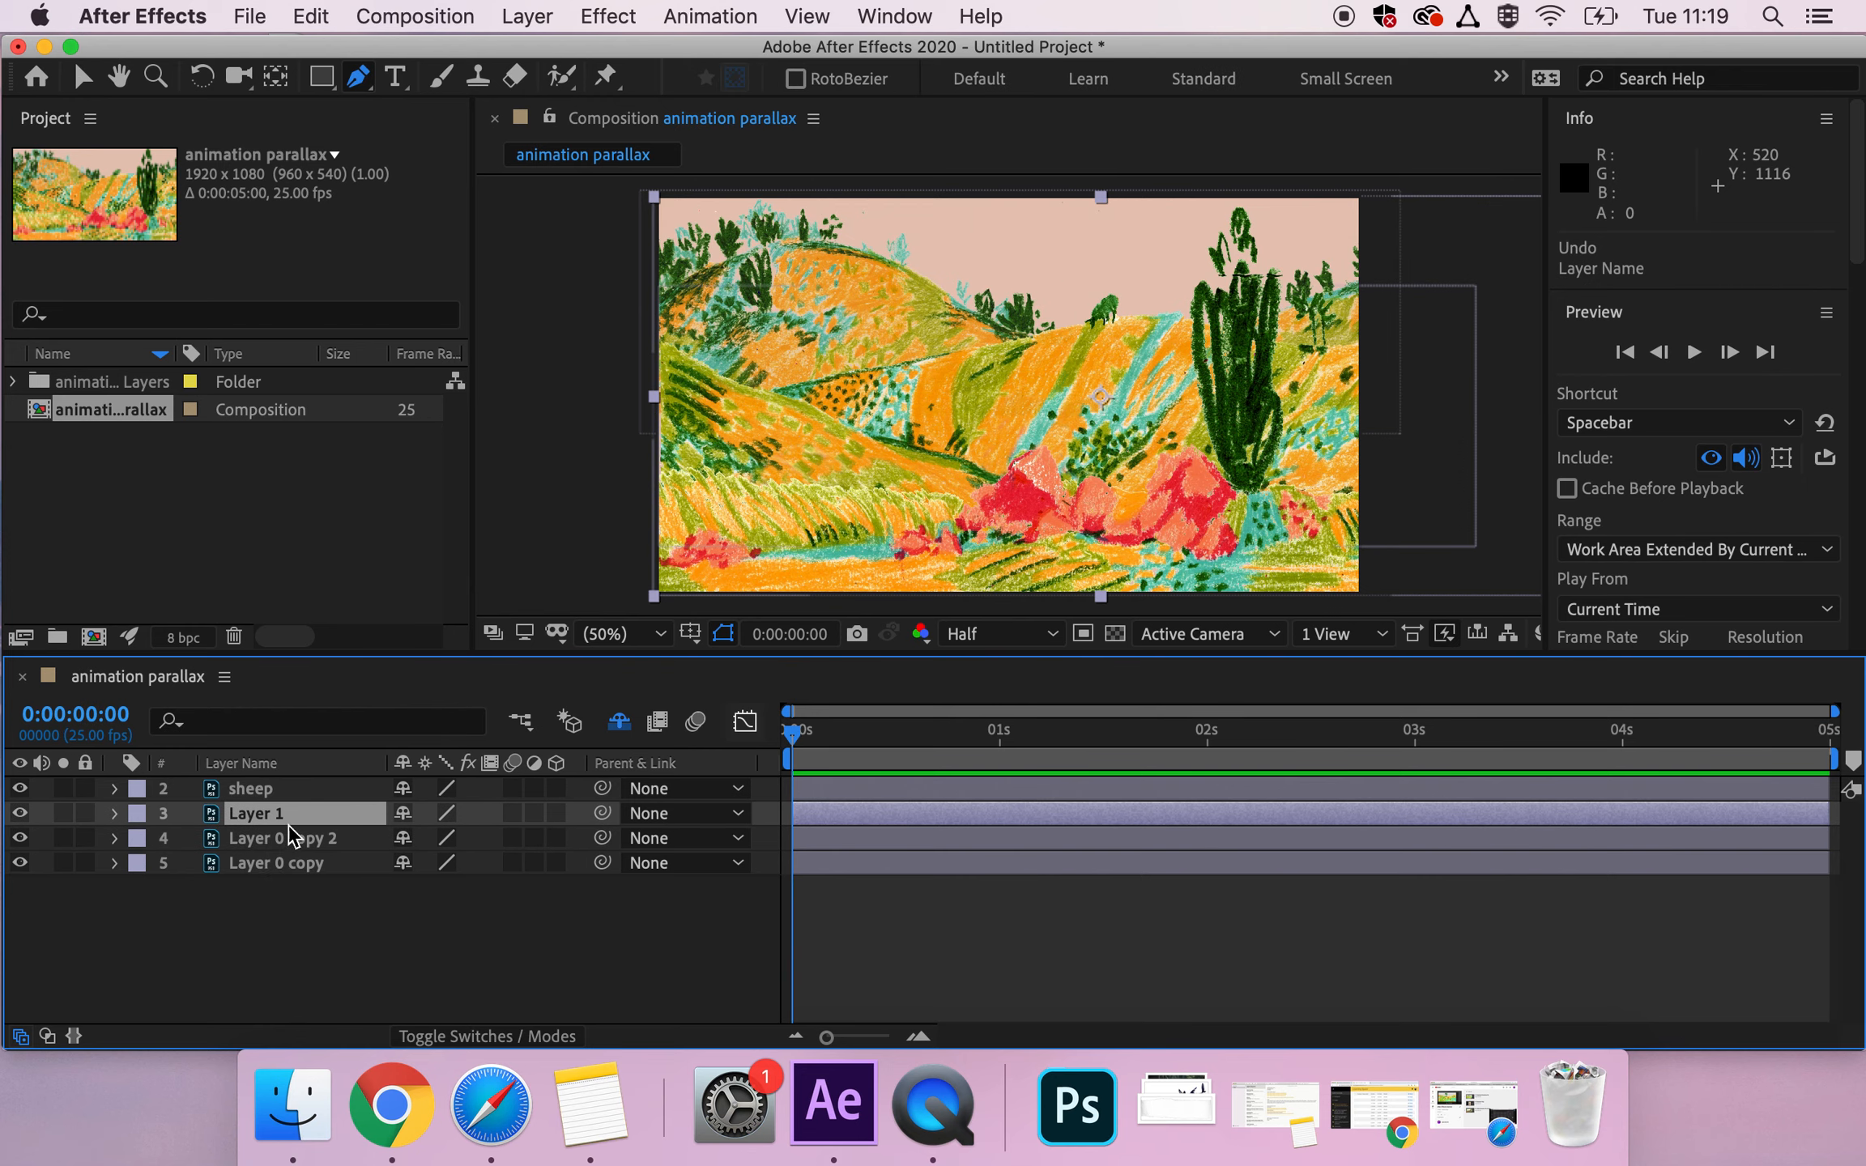
pyautogui.click(279, 810)
pyautogui.press('Return')
pyautogui.write('foreground')
# Rename Layer 0 copy 2 as "midground" and Layer 0 copy as "background".
pyautogui.click(279, 838)
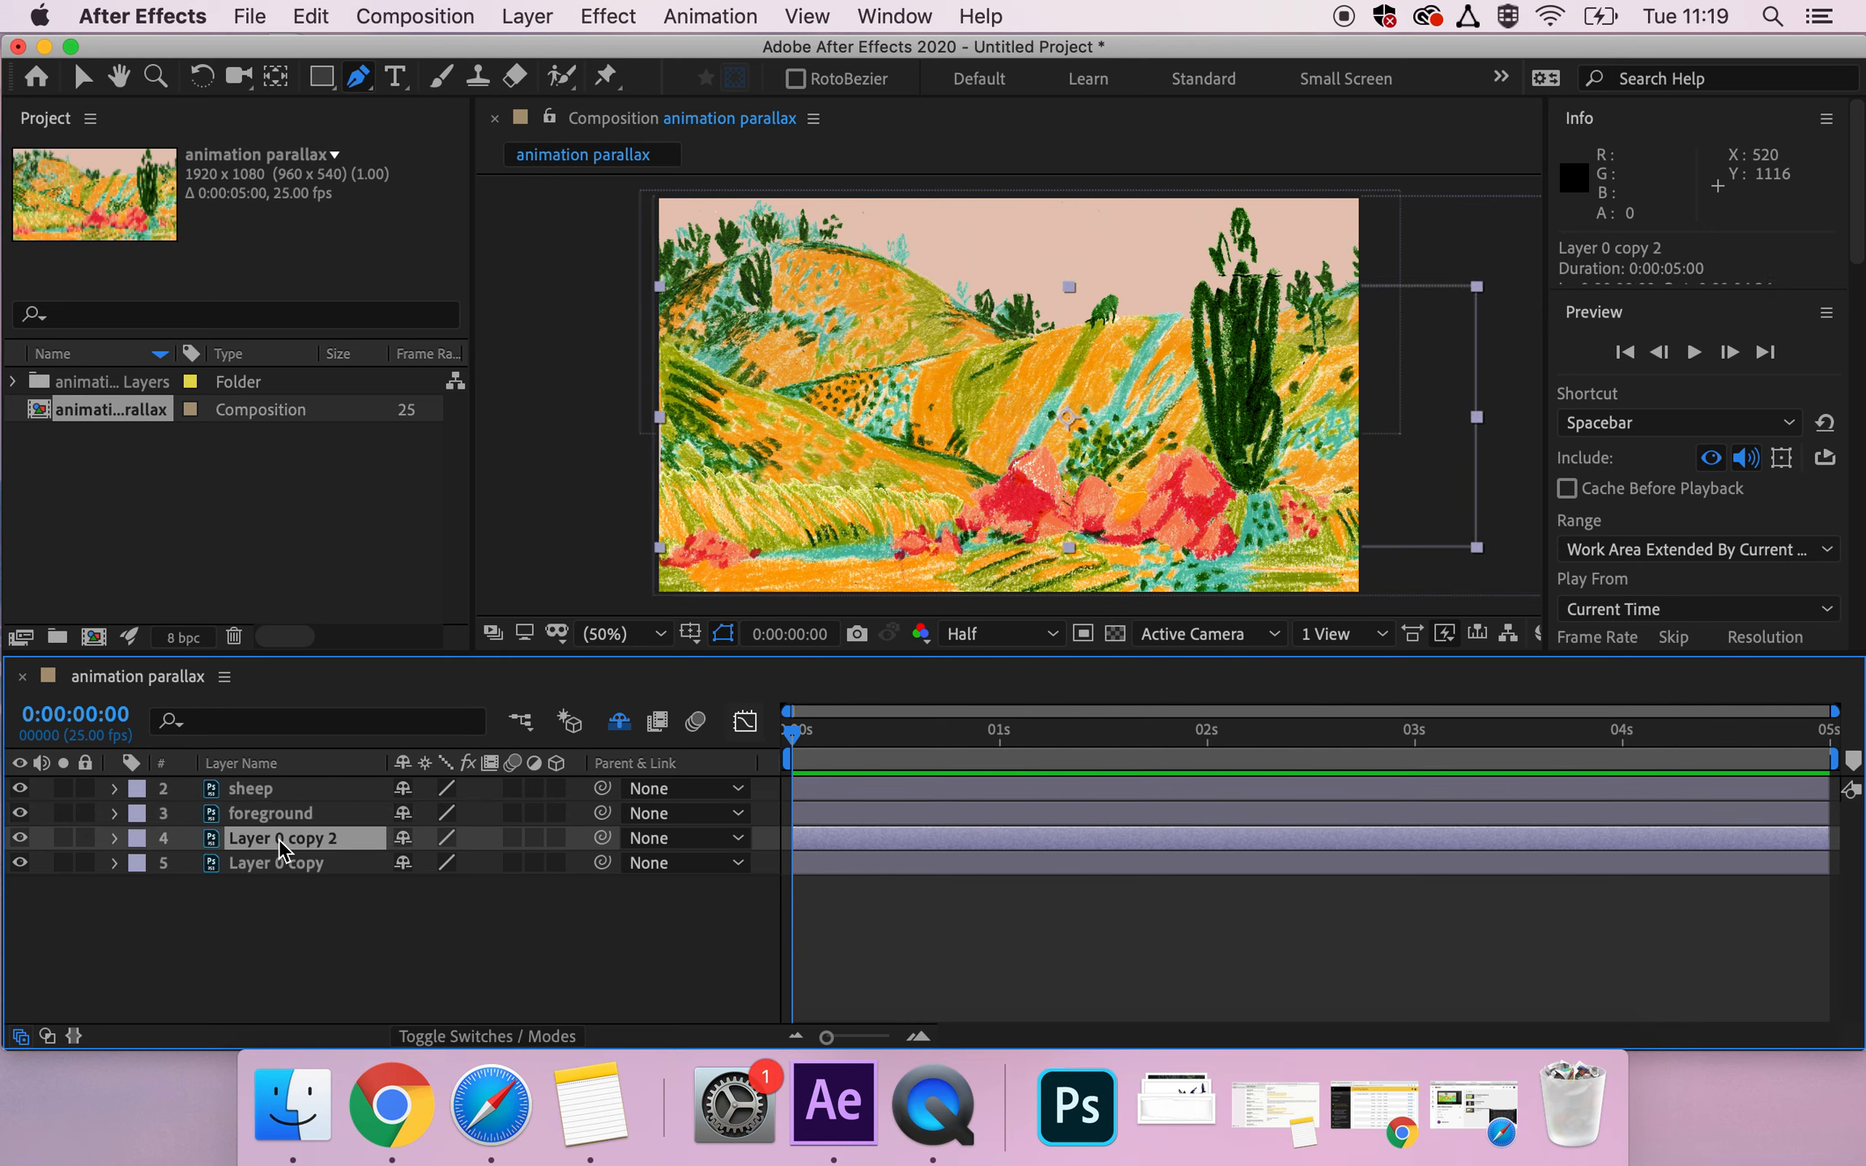
pyautogui.press('Return')
pyautogui.write('midground')
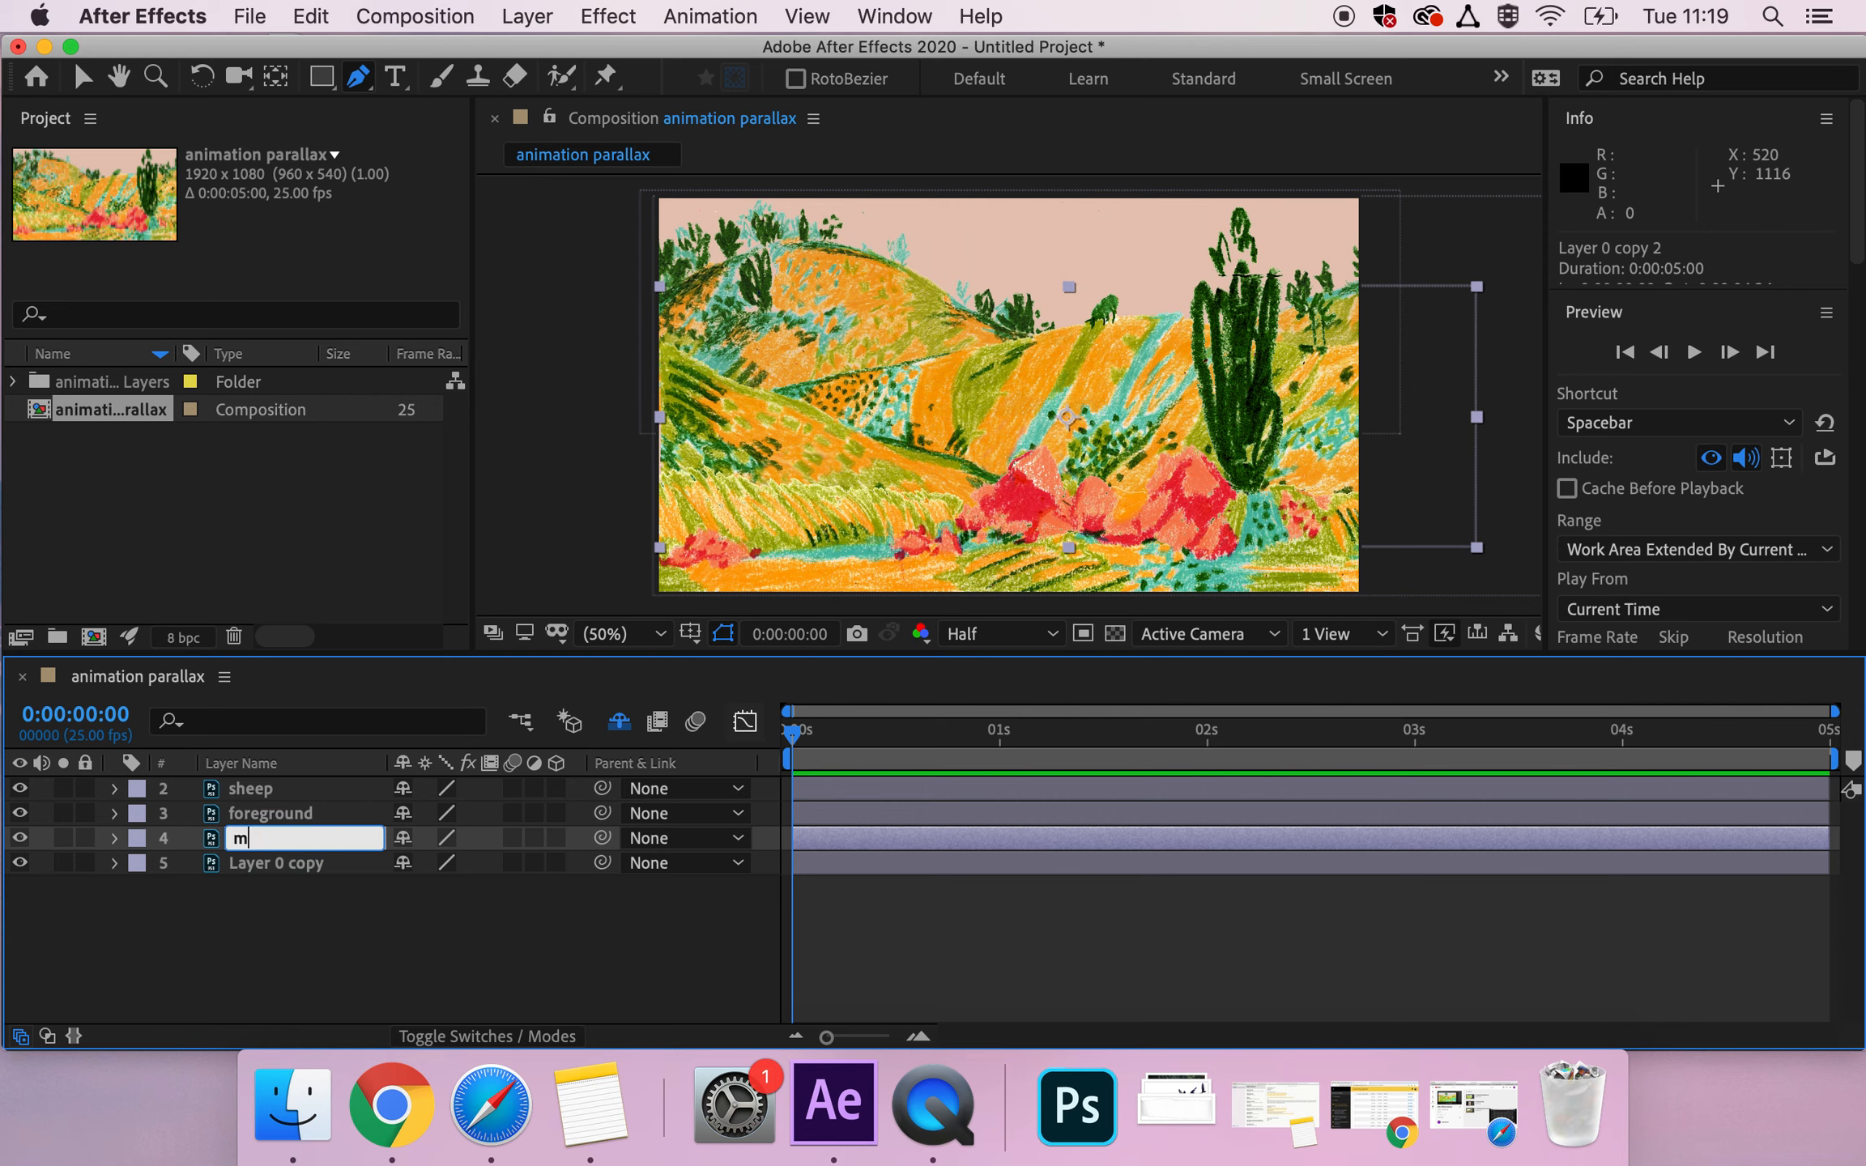
pyautogui.click(286, 862)
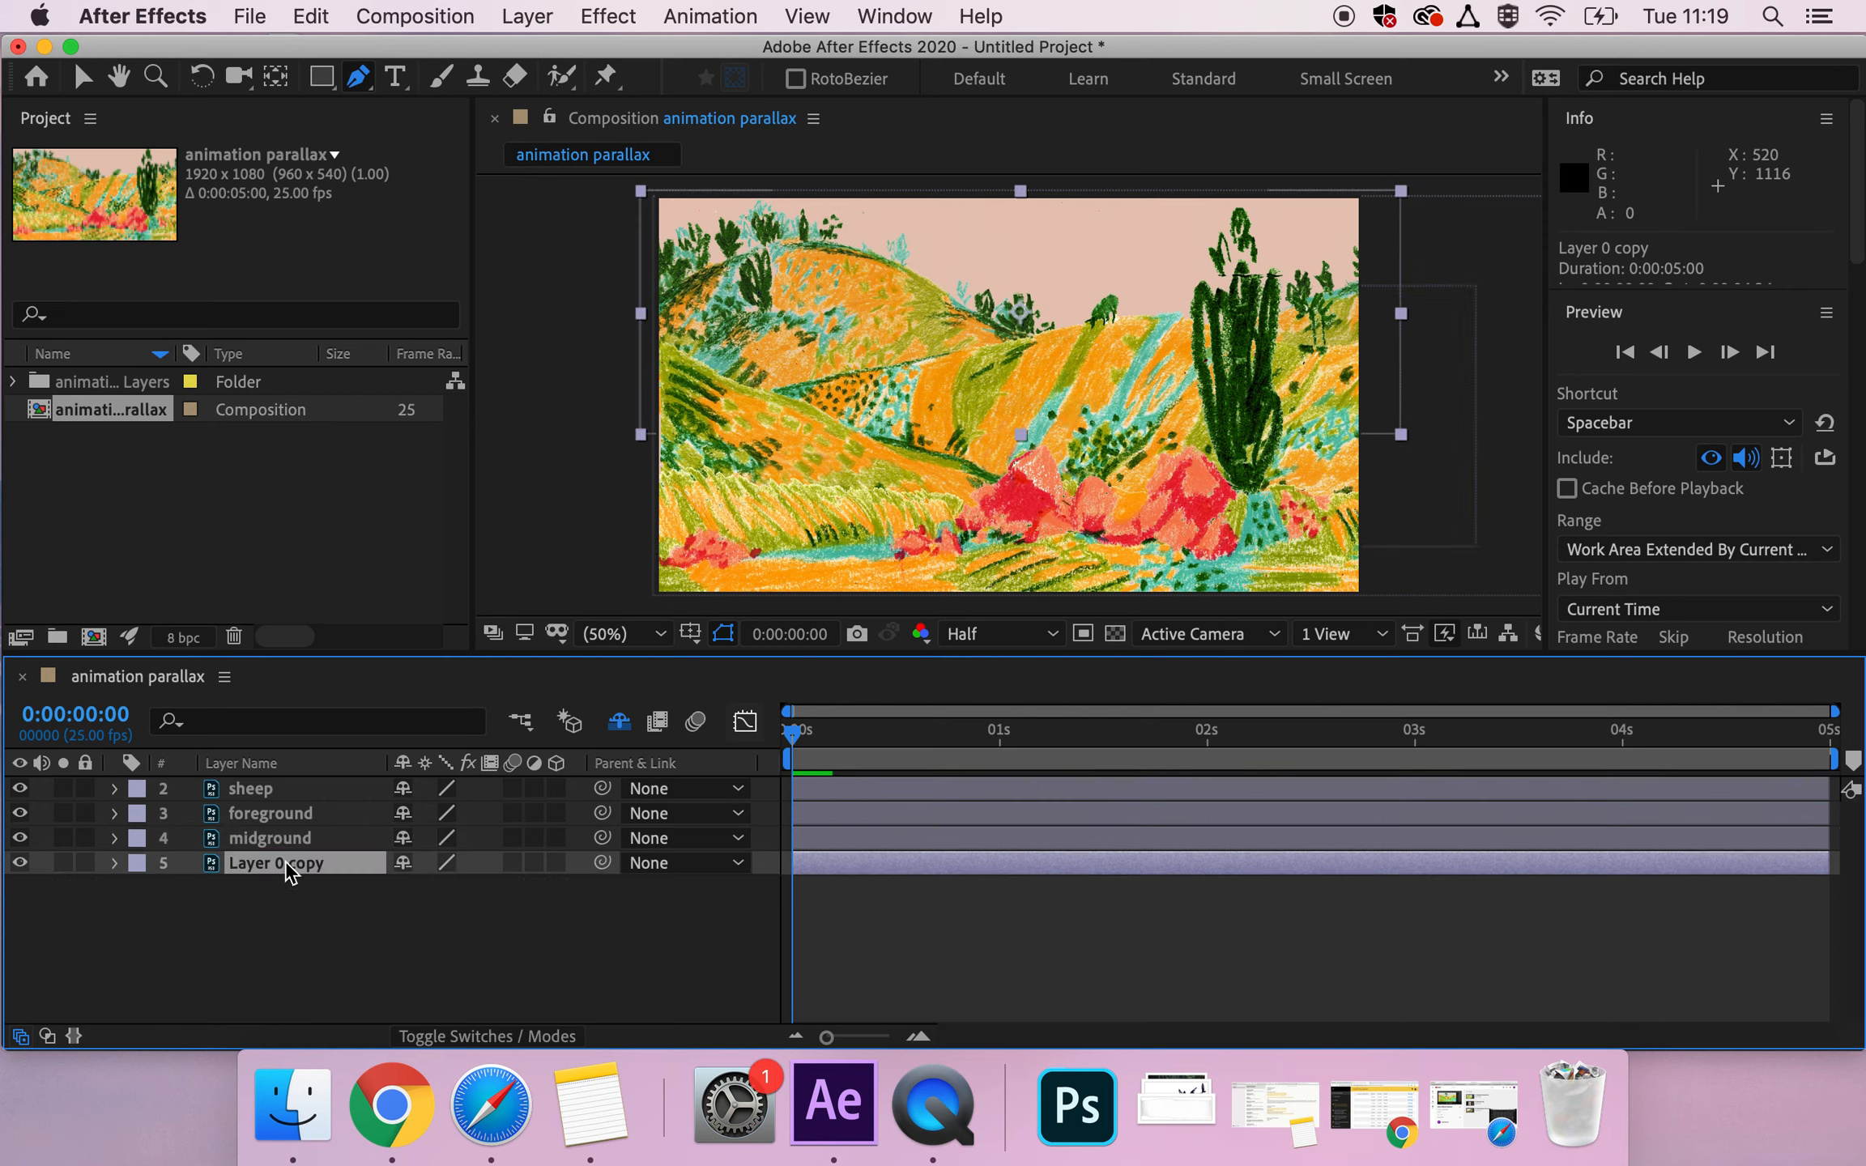
pyautogui.press('Return')
pyautogui.write('back')
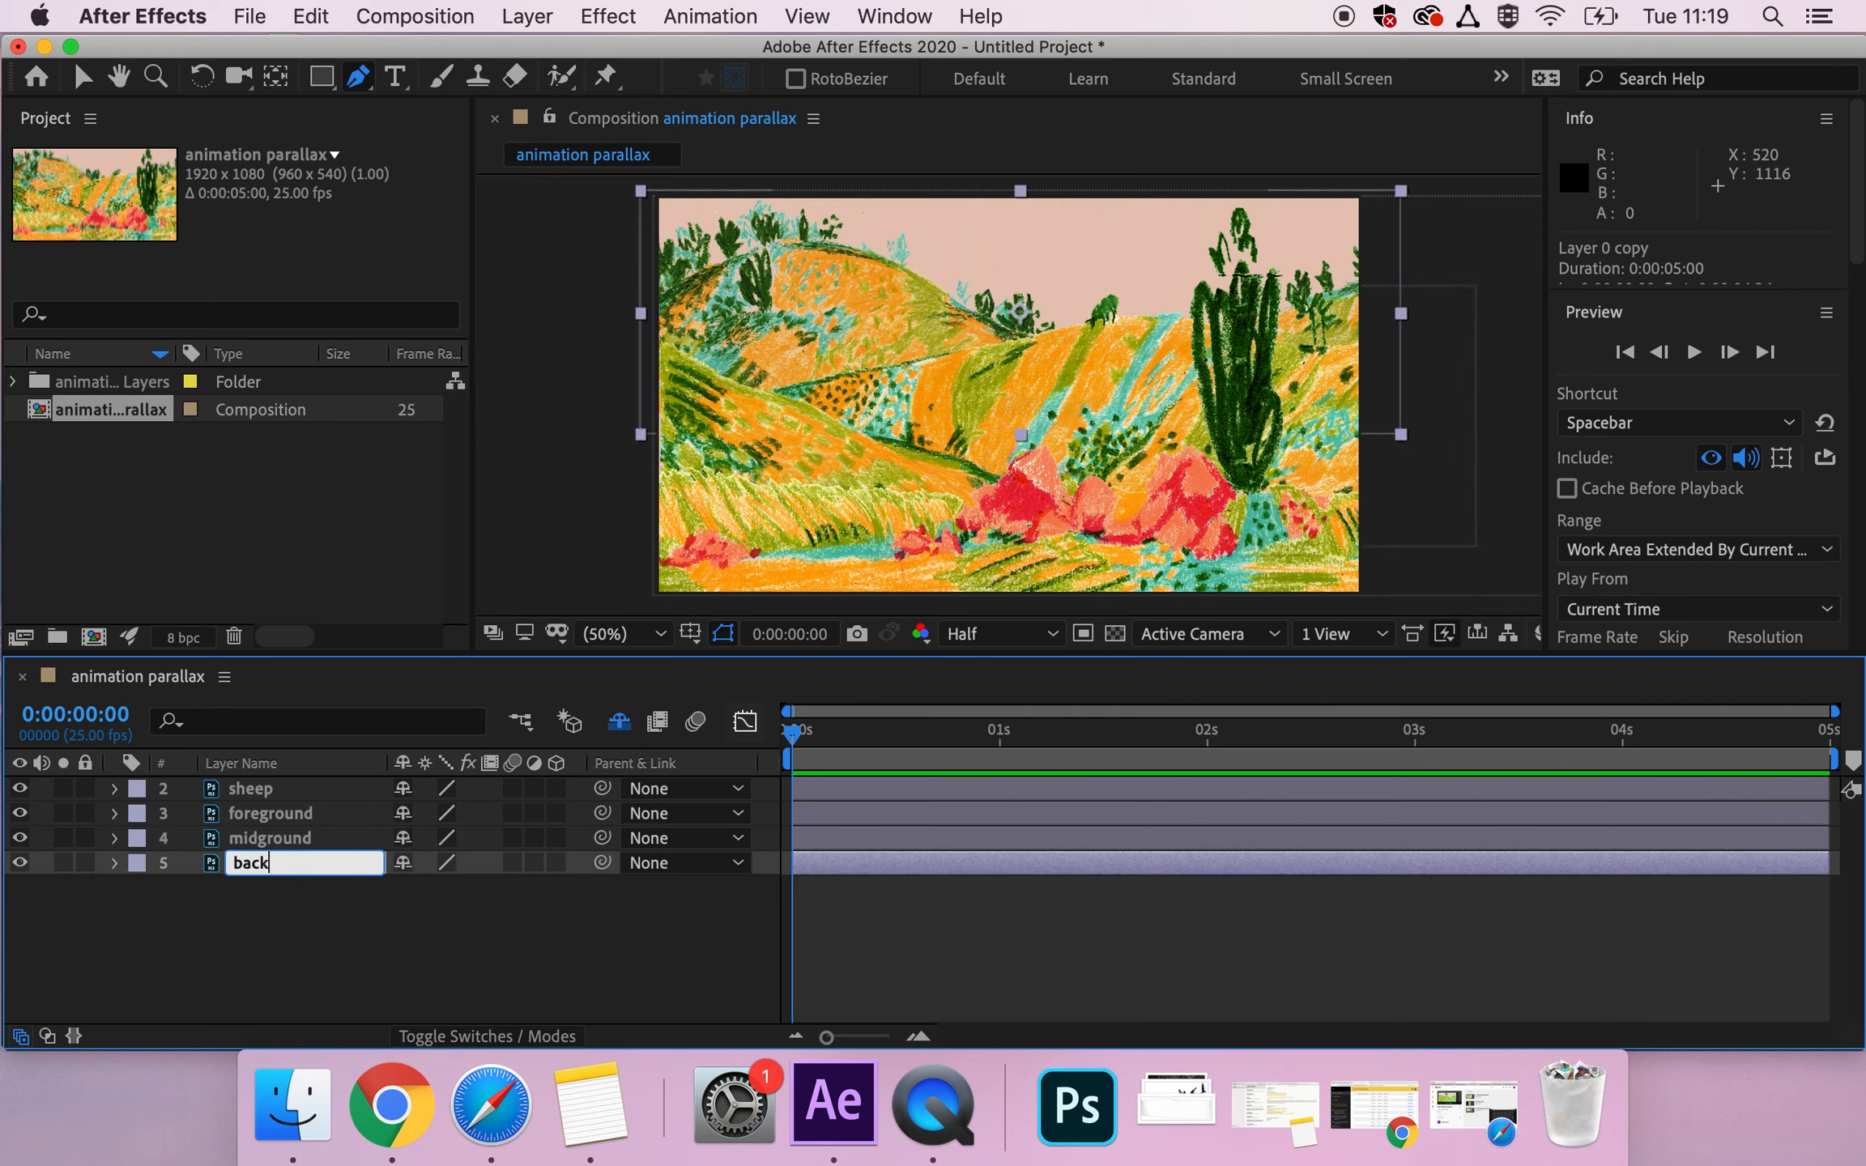
pyautogui.write('ground')
pyautogui.click(286, 838)
# Switch back to the Selection tool and move the foreground layer above the sheep layer.
pyautogui.click(82, 76)
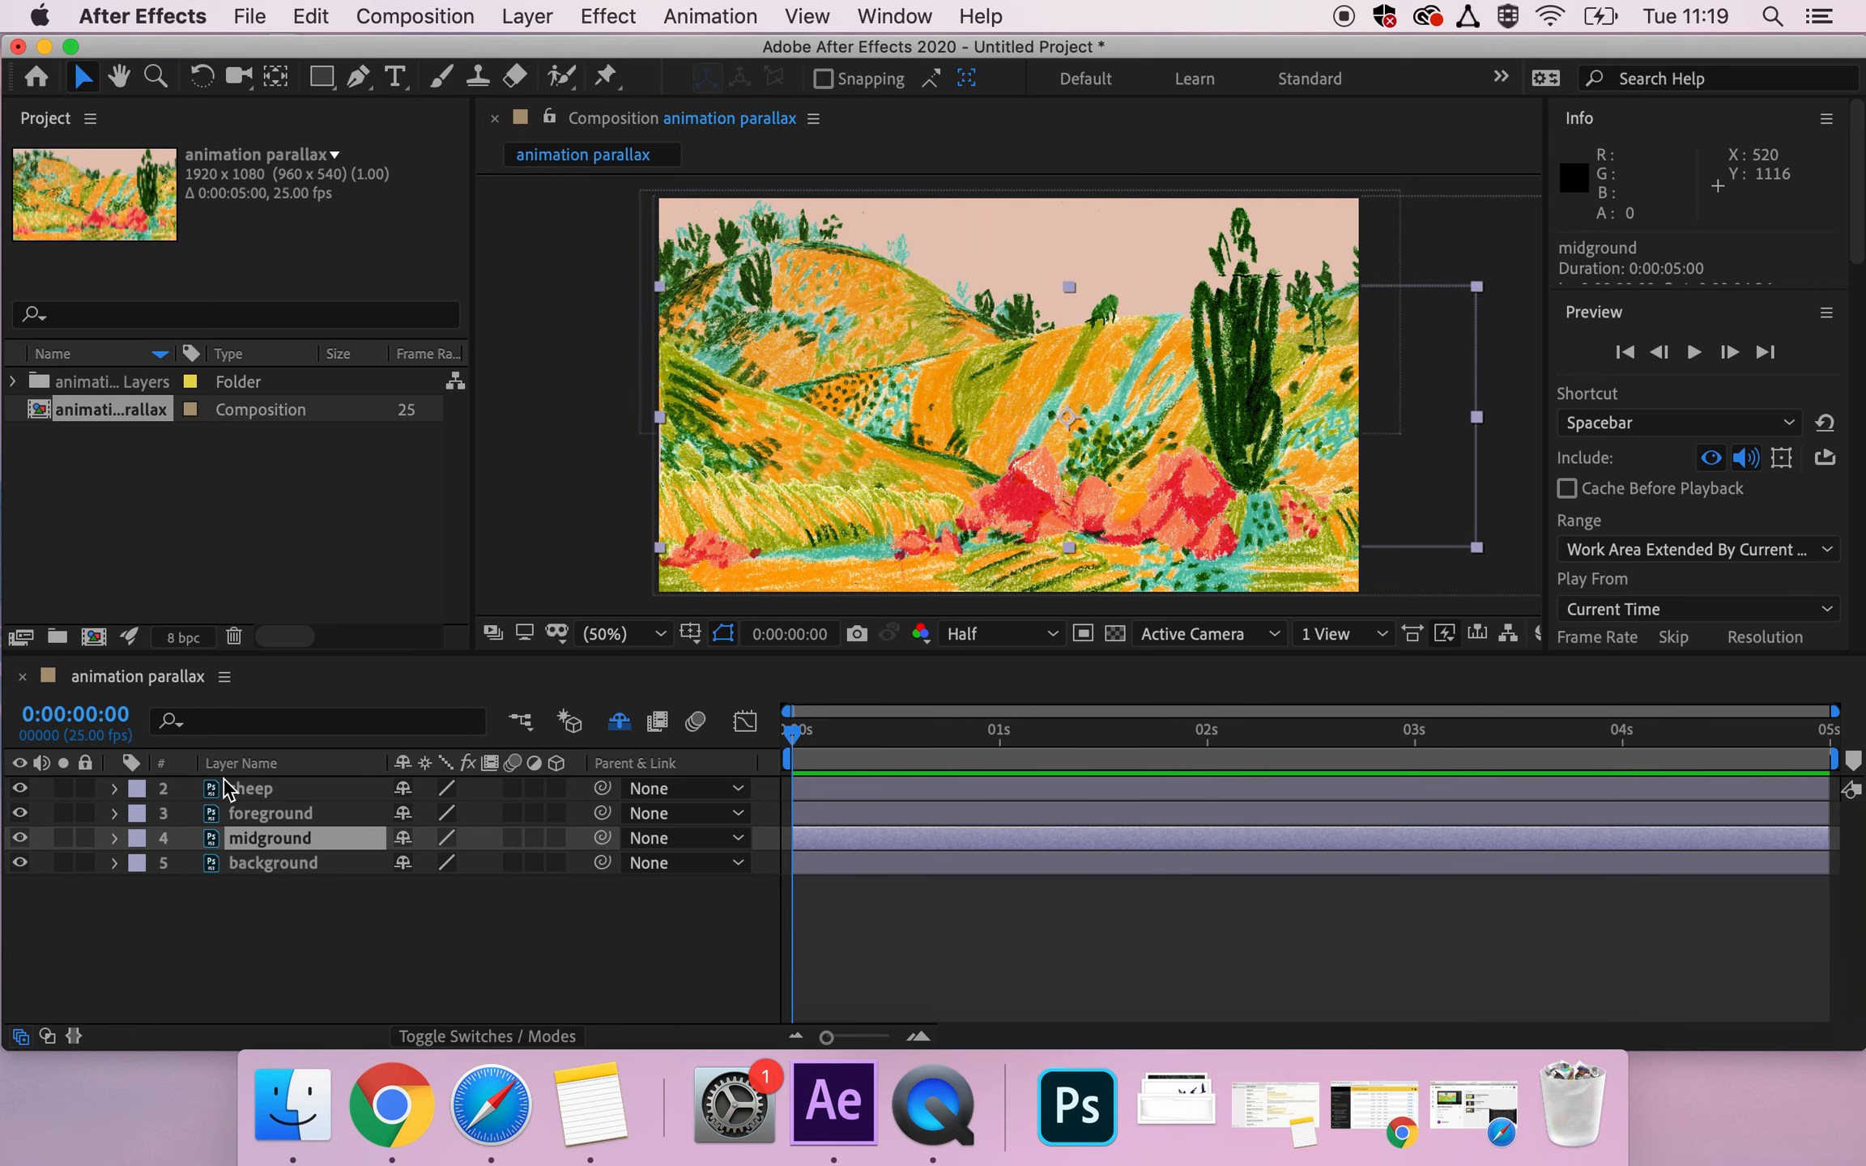
pyautogui.click(246, 816)
pyautogui.moveTo(266, 815); pyautogui.dragTo(258, 784)
# Try shifting the midground artwork sideways in the composition, and undo the move.
pyautogui.click(259, 828)
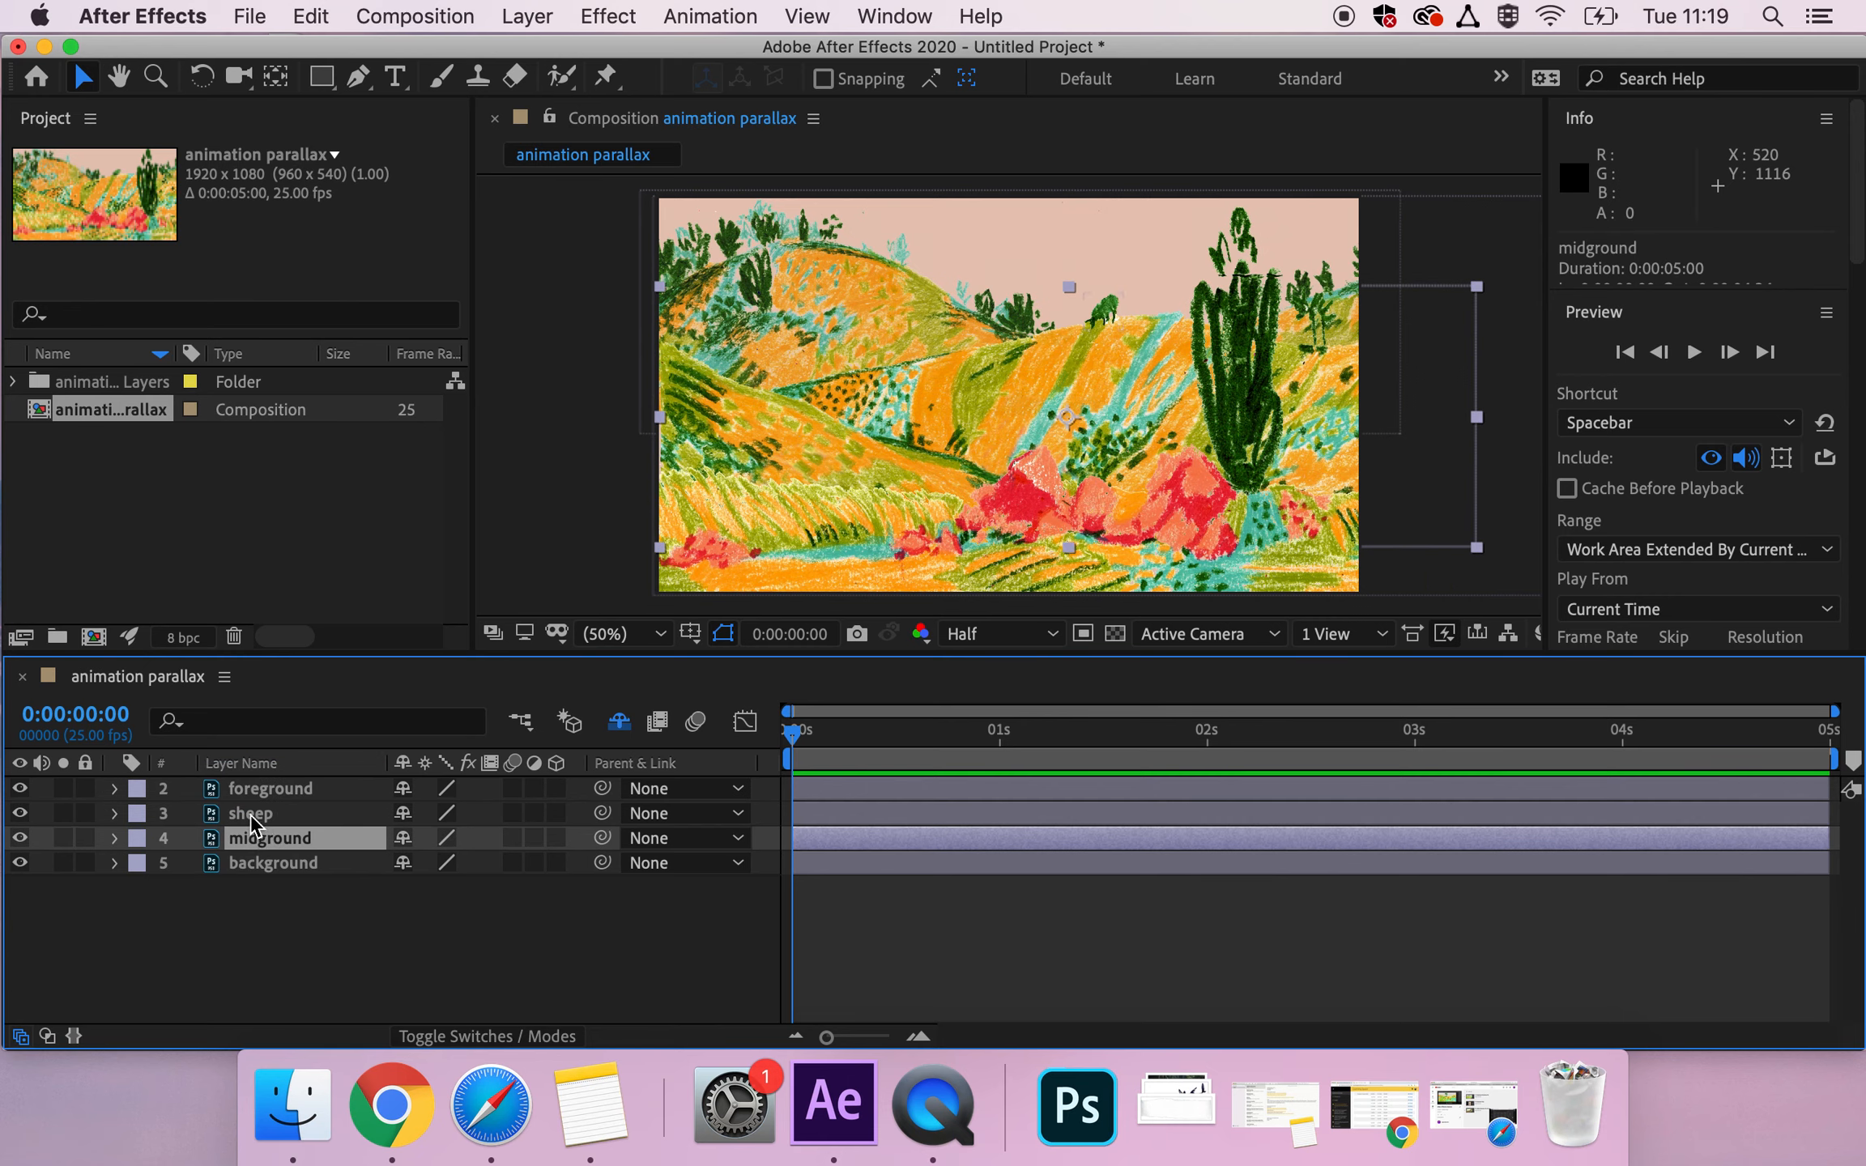
pyautogui.moveTo(1132, 353); pyautogui.dragTo(981, 353)
pyautogui.press('super+z')
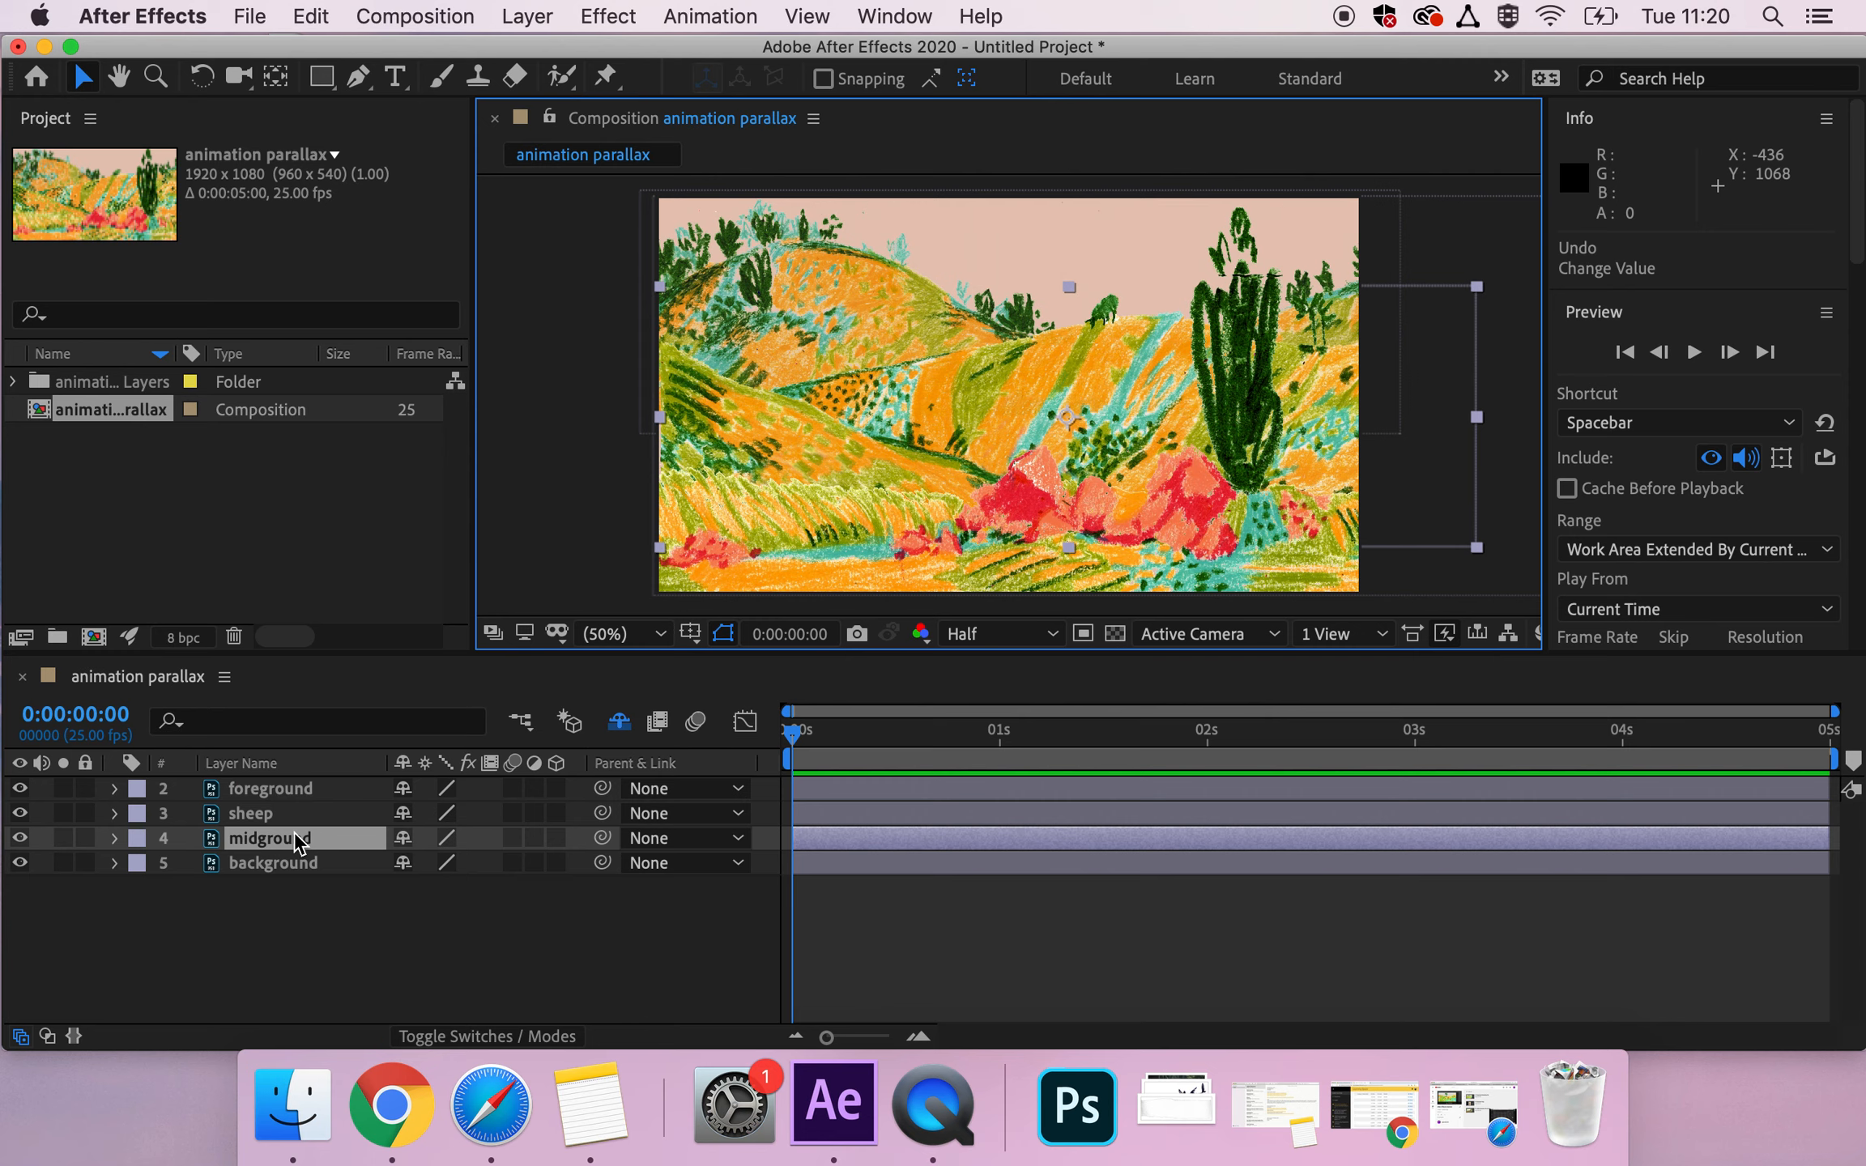
# Toggle the Layer Switches pane, leaving it expanded, and parent the sheep layer to the midground layer.
pyautogui.click(266, 817)
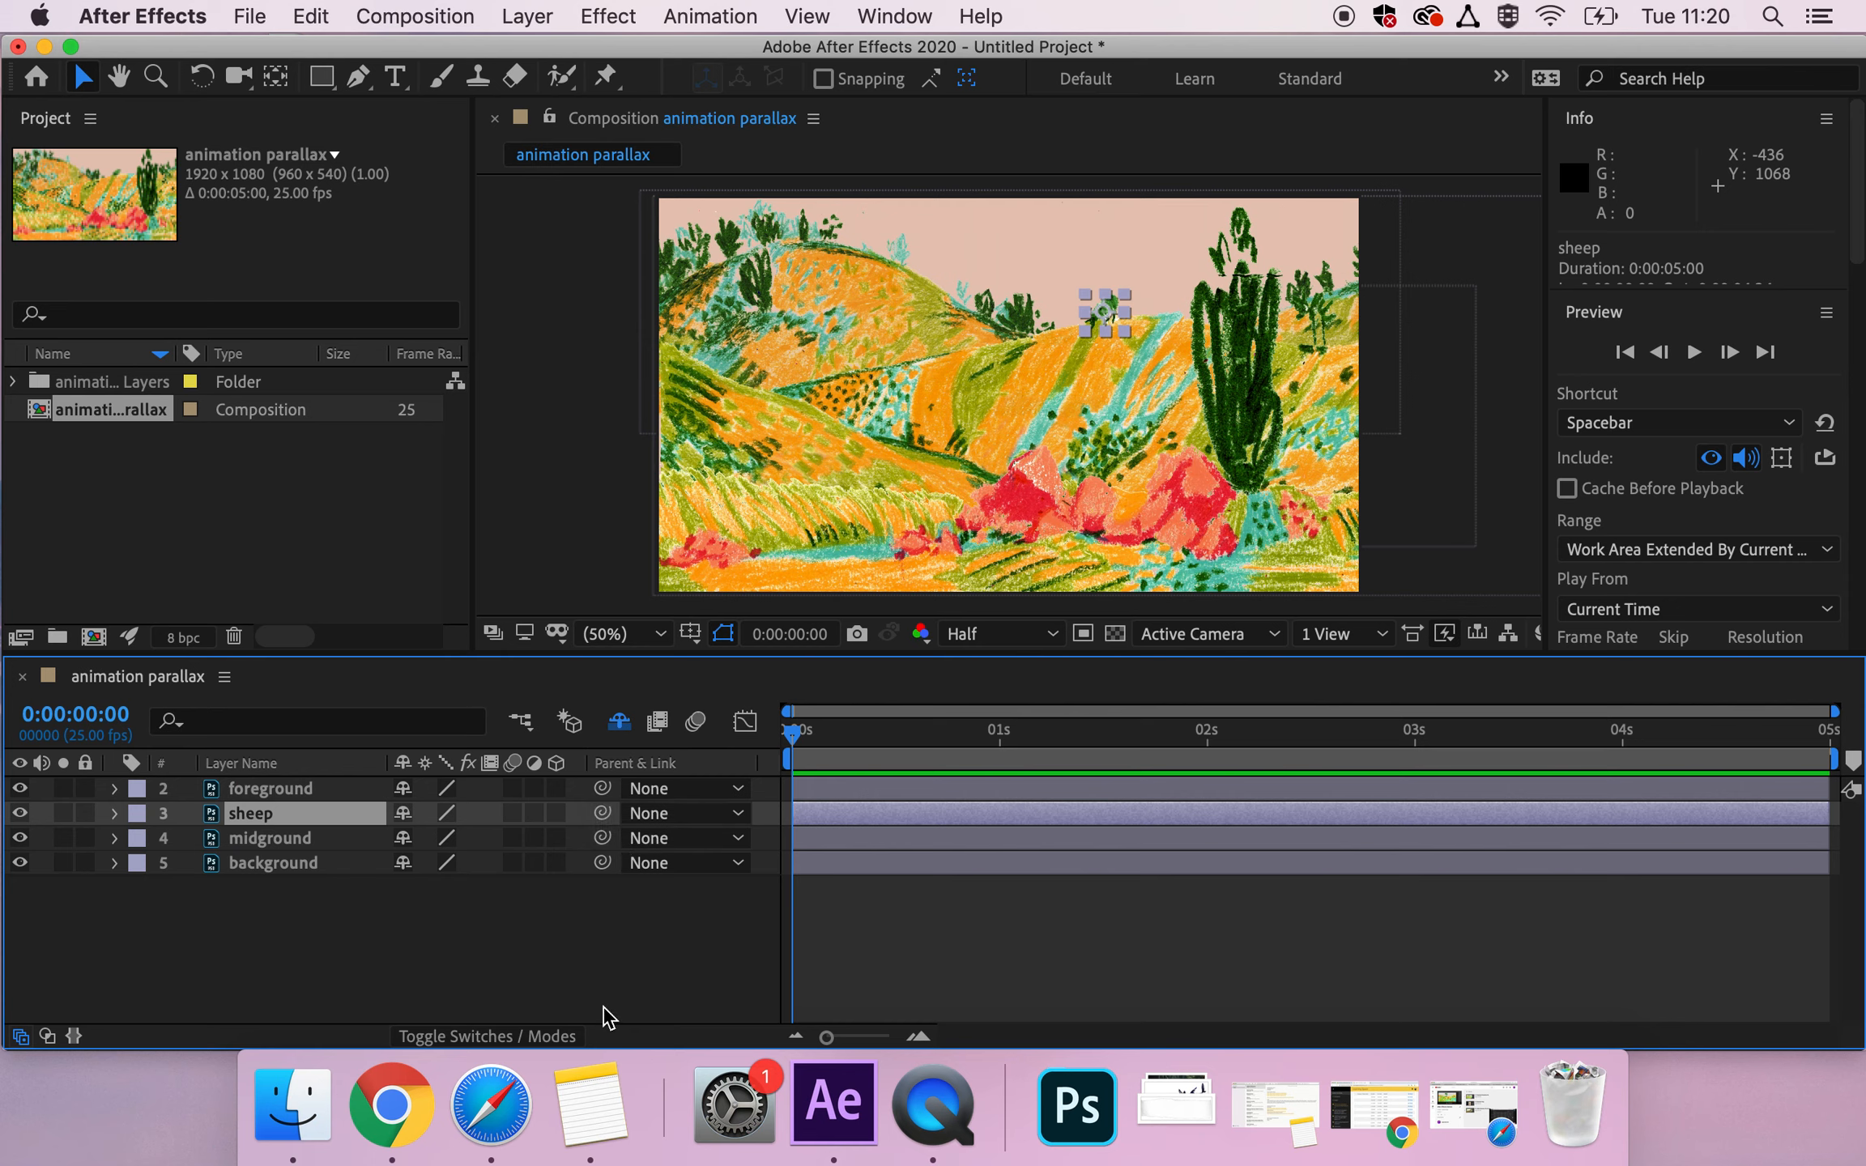
pyautogui.click(20, 1038)
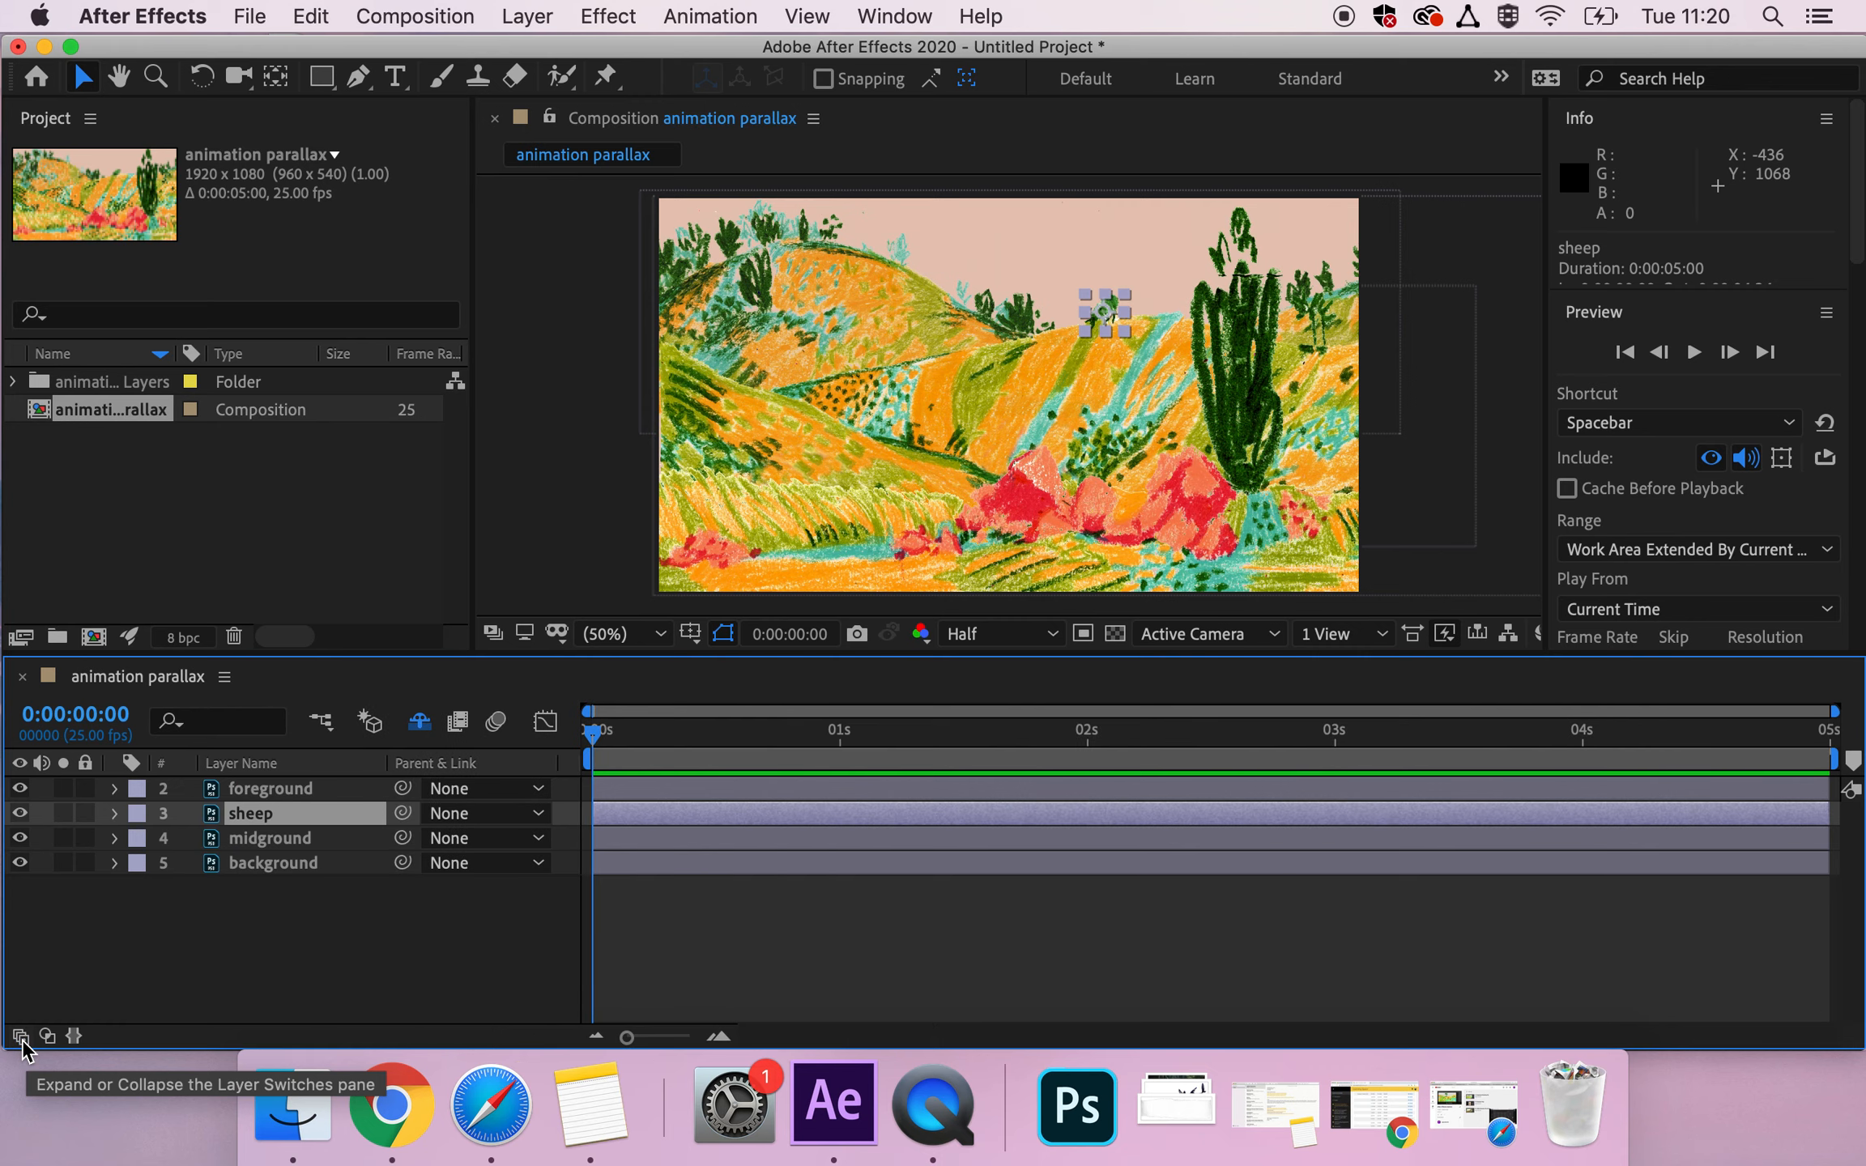
pyautogui.click(20, 1037)
pyautogui.click(21, 1037)
pyautogui.click(20, 1037)
pyautogui.click(21, 1037)
pyautogui.click(21, 1038)
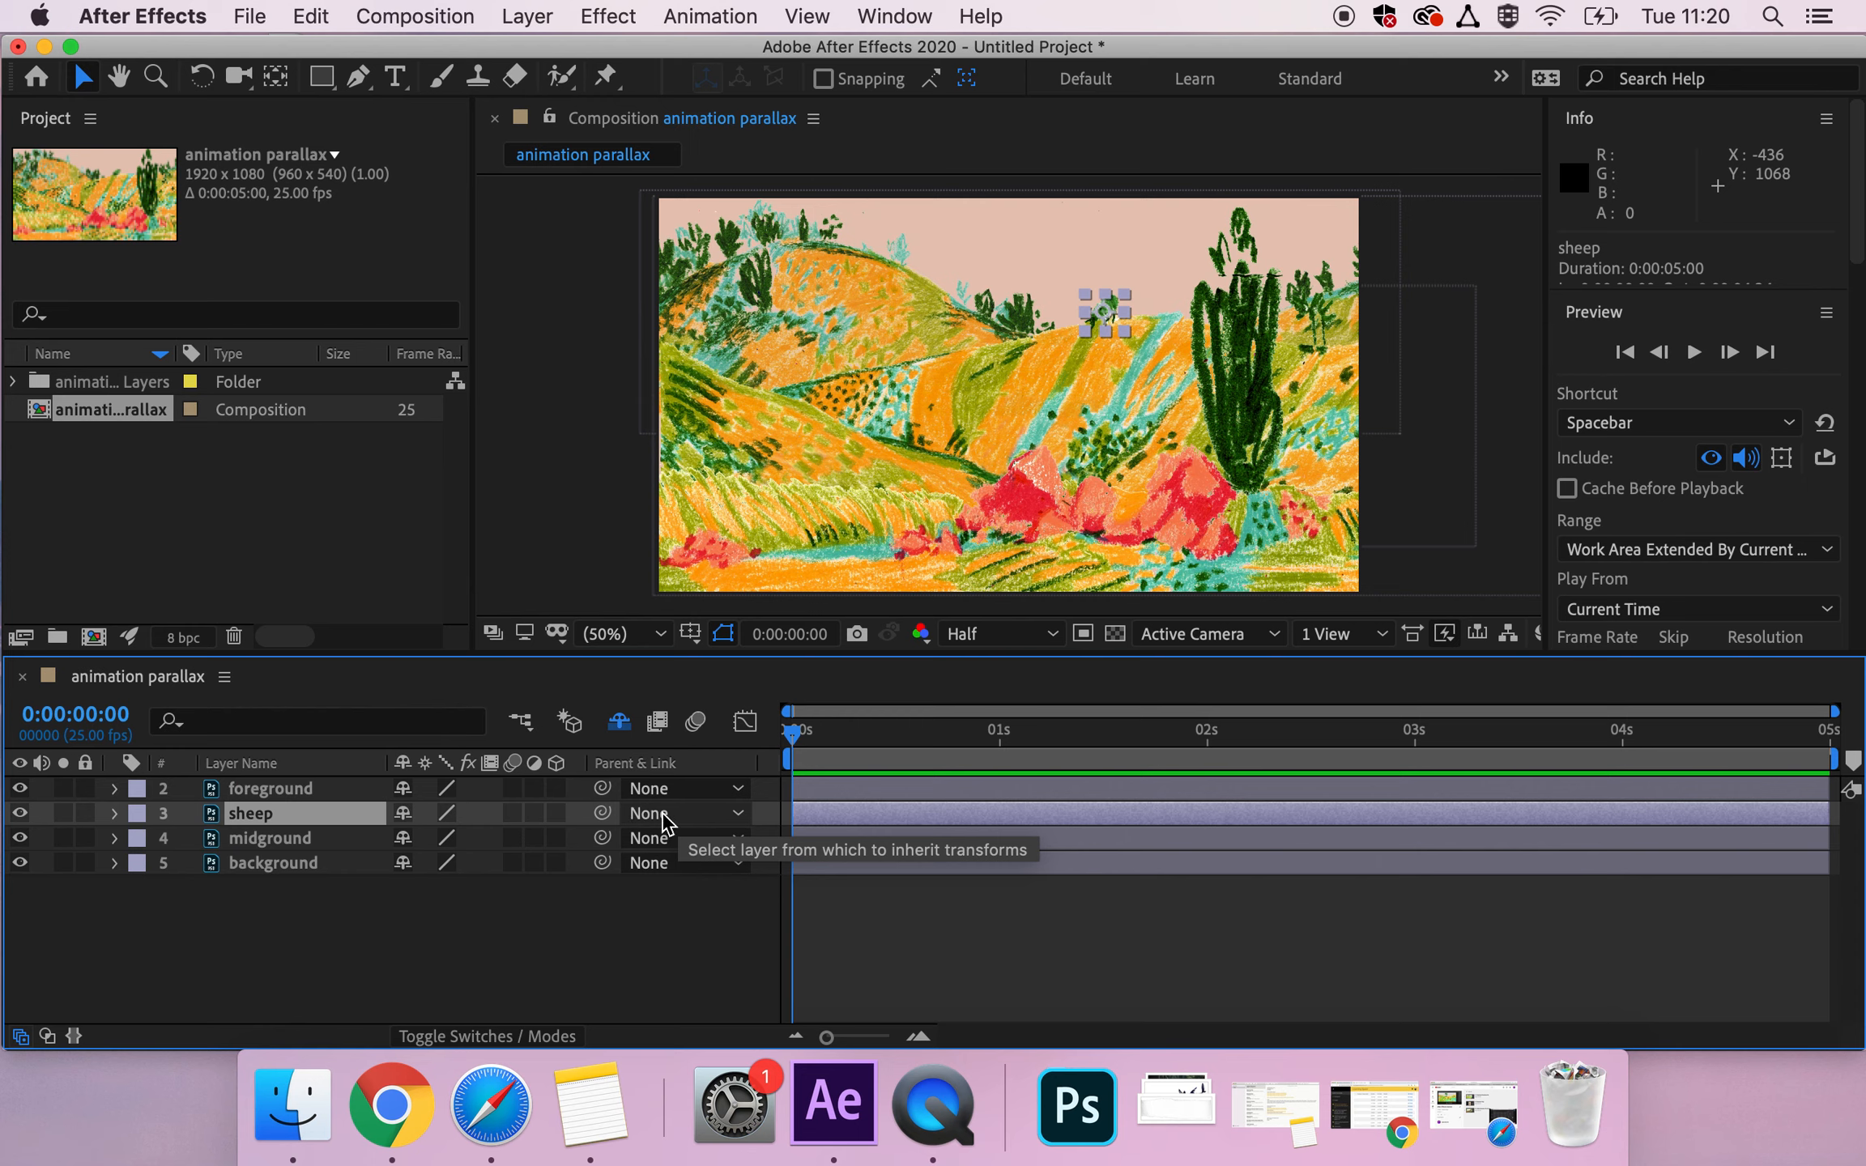
pyautogui.click(657, 814)
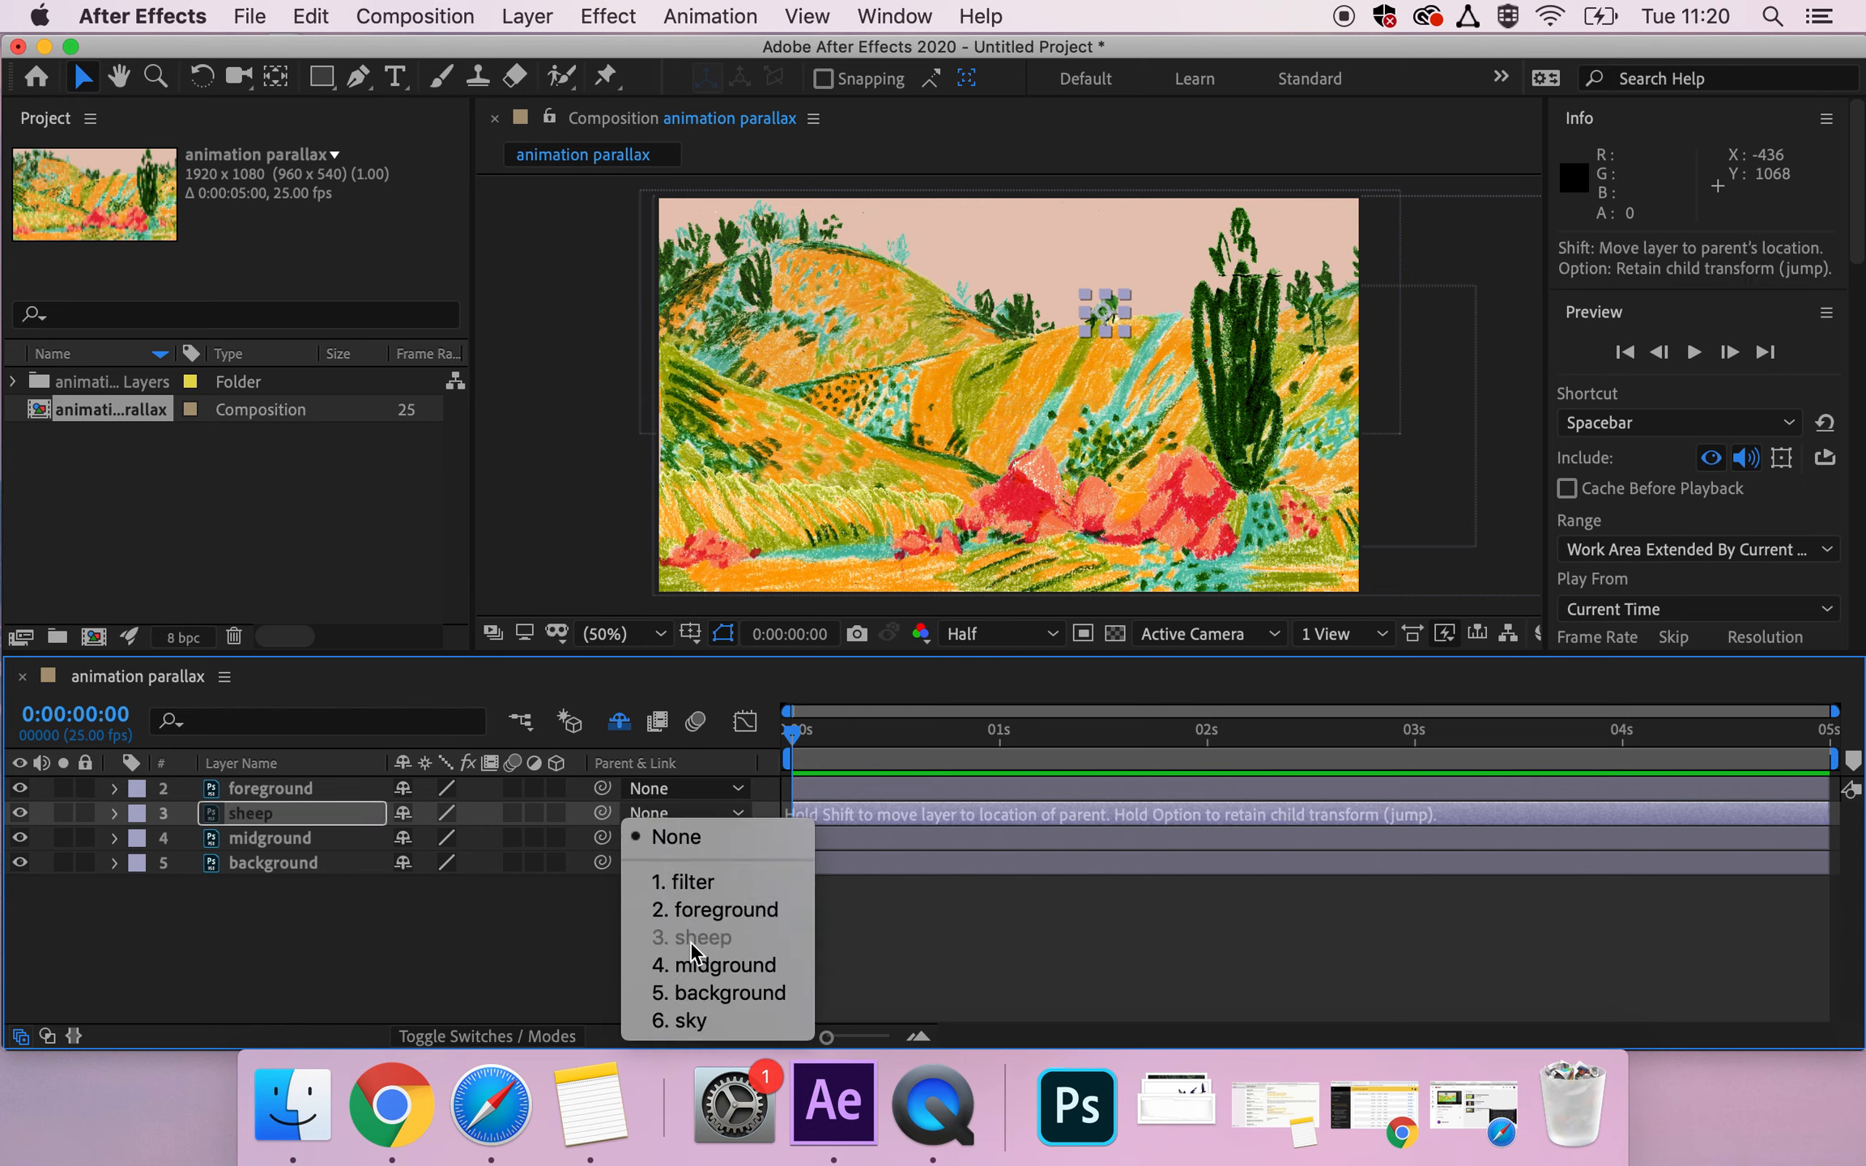
pyautogui.click(694, 962)
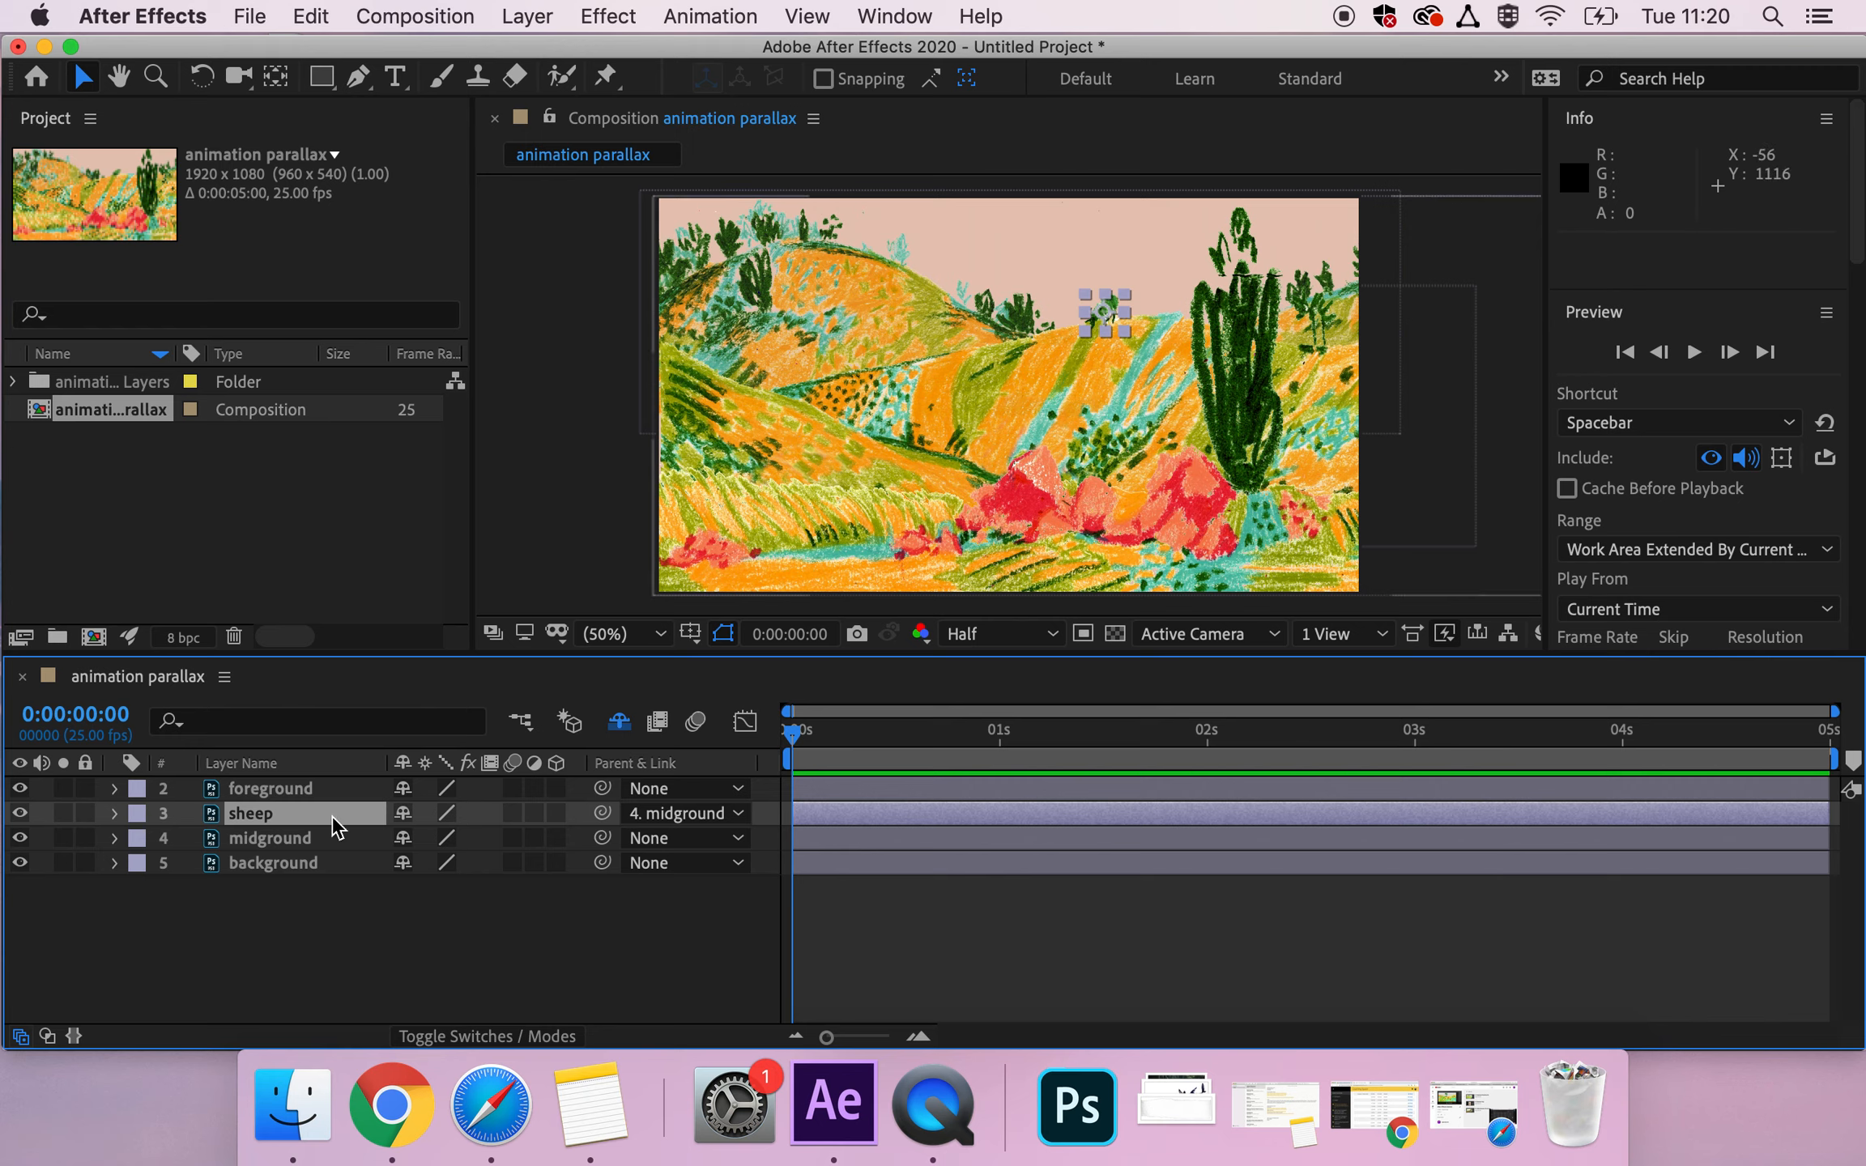
# Test the parenting by moving the midground and the sheep separately, undoing each move.
pyautogui.click(322, 839)
pyautogui.moveTo(1006, 392); pyautogui.dragTo(812, 395)
pyautogui.press('super+z')
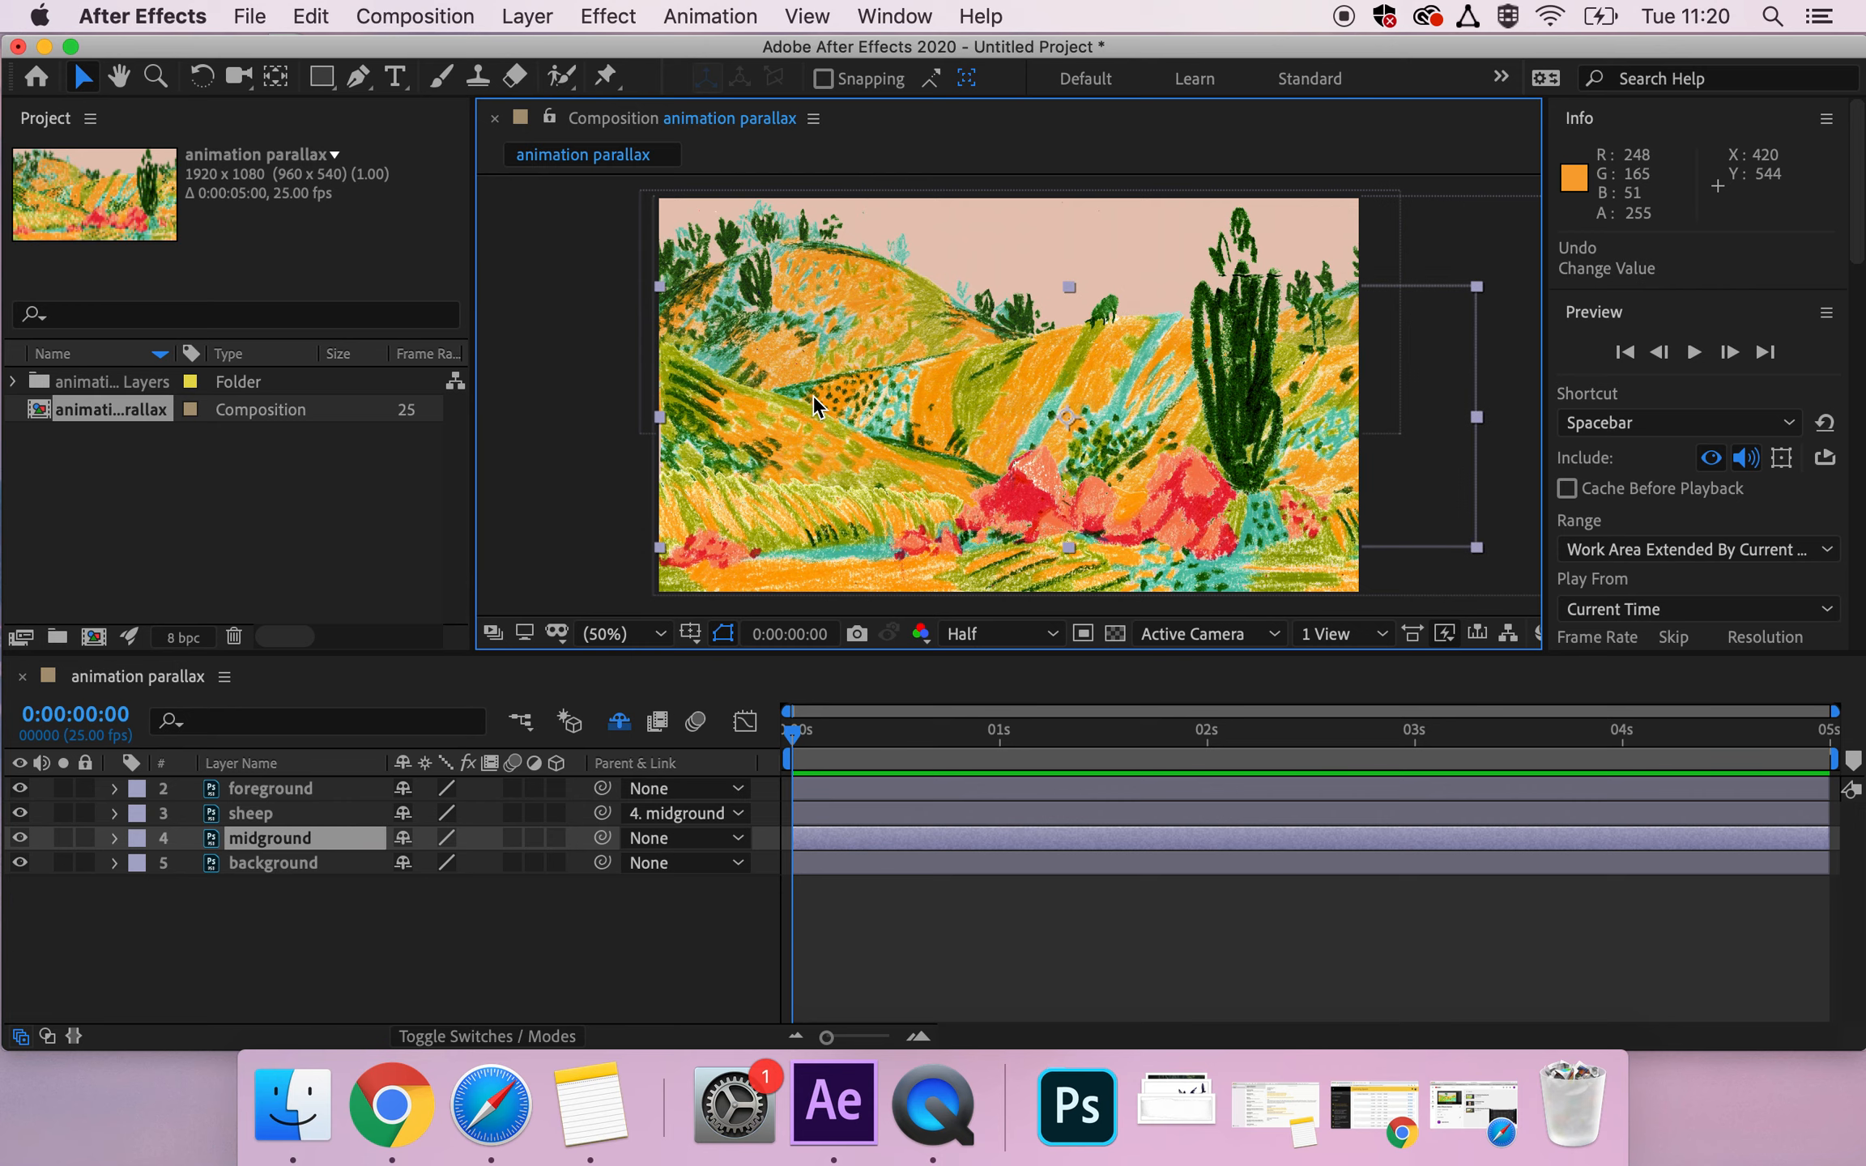
pyautogui.click(258, 811)
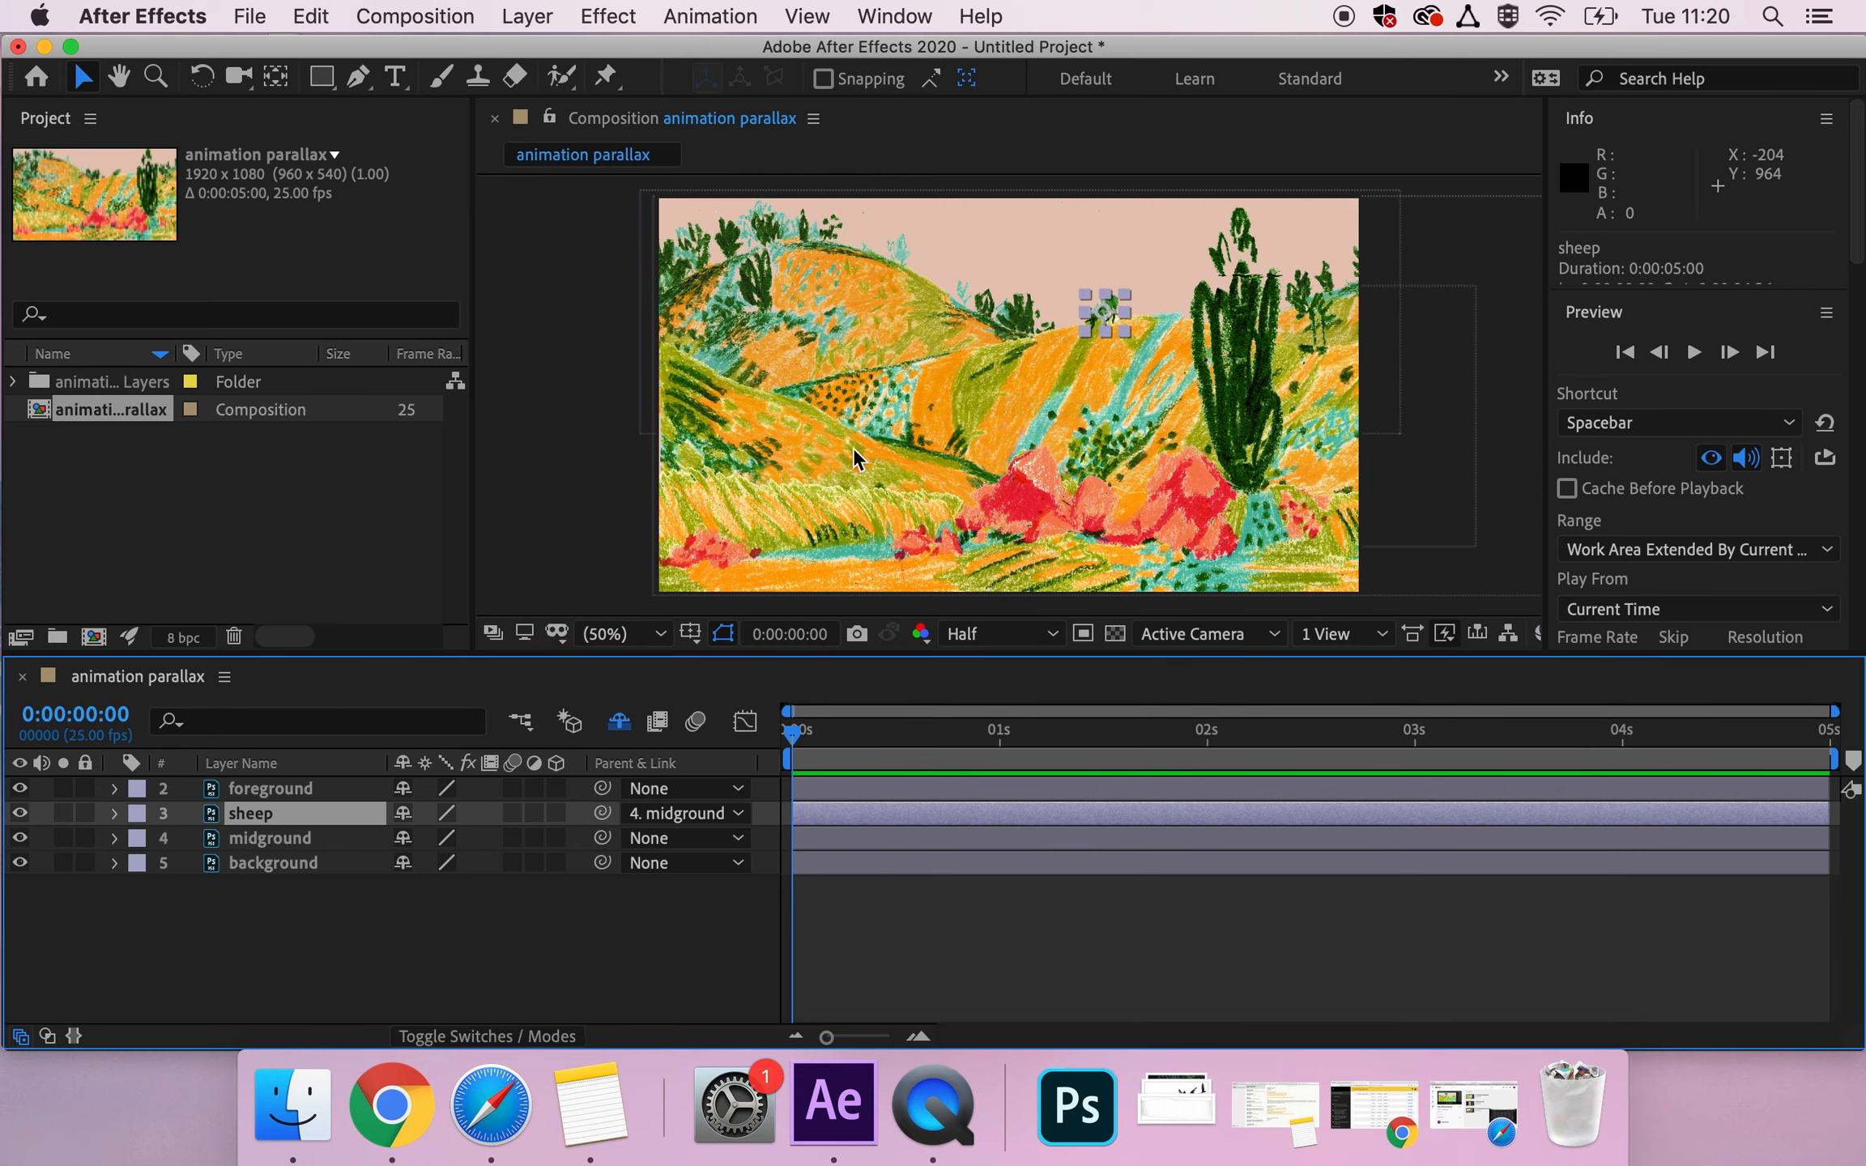
pyautogui.moveTo(1105, 311); pyautogui.dragTo(1060, 375)
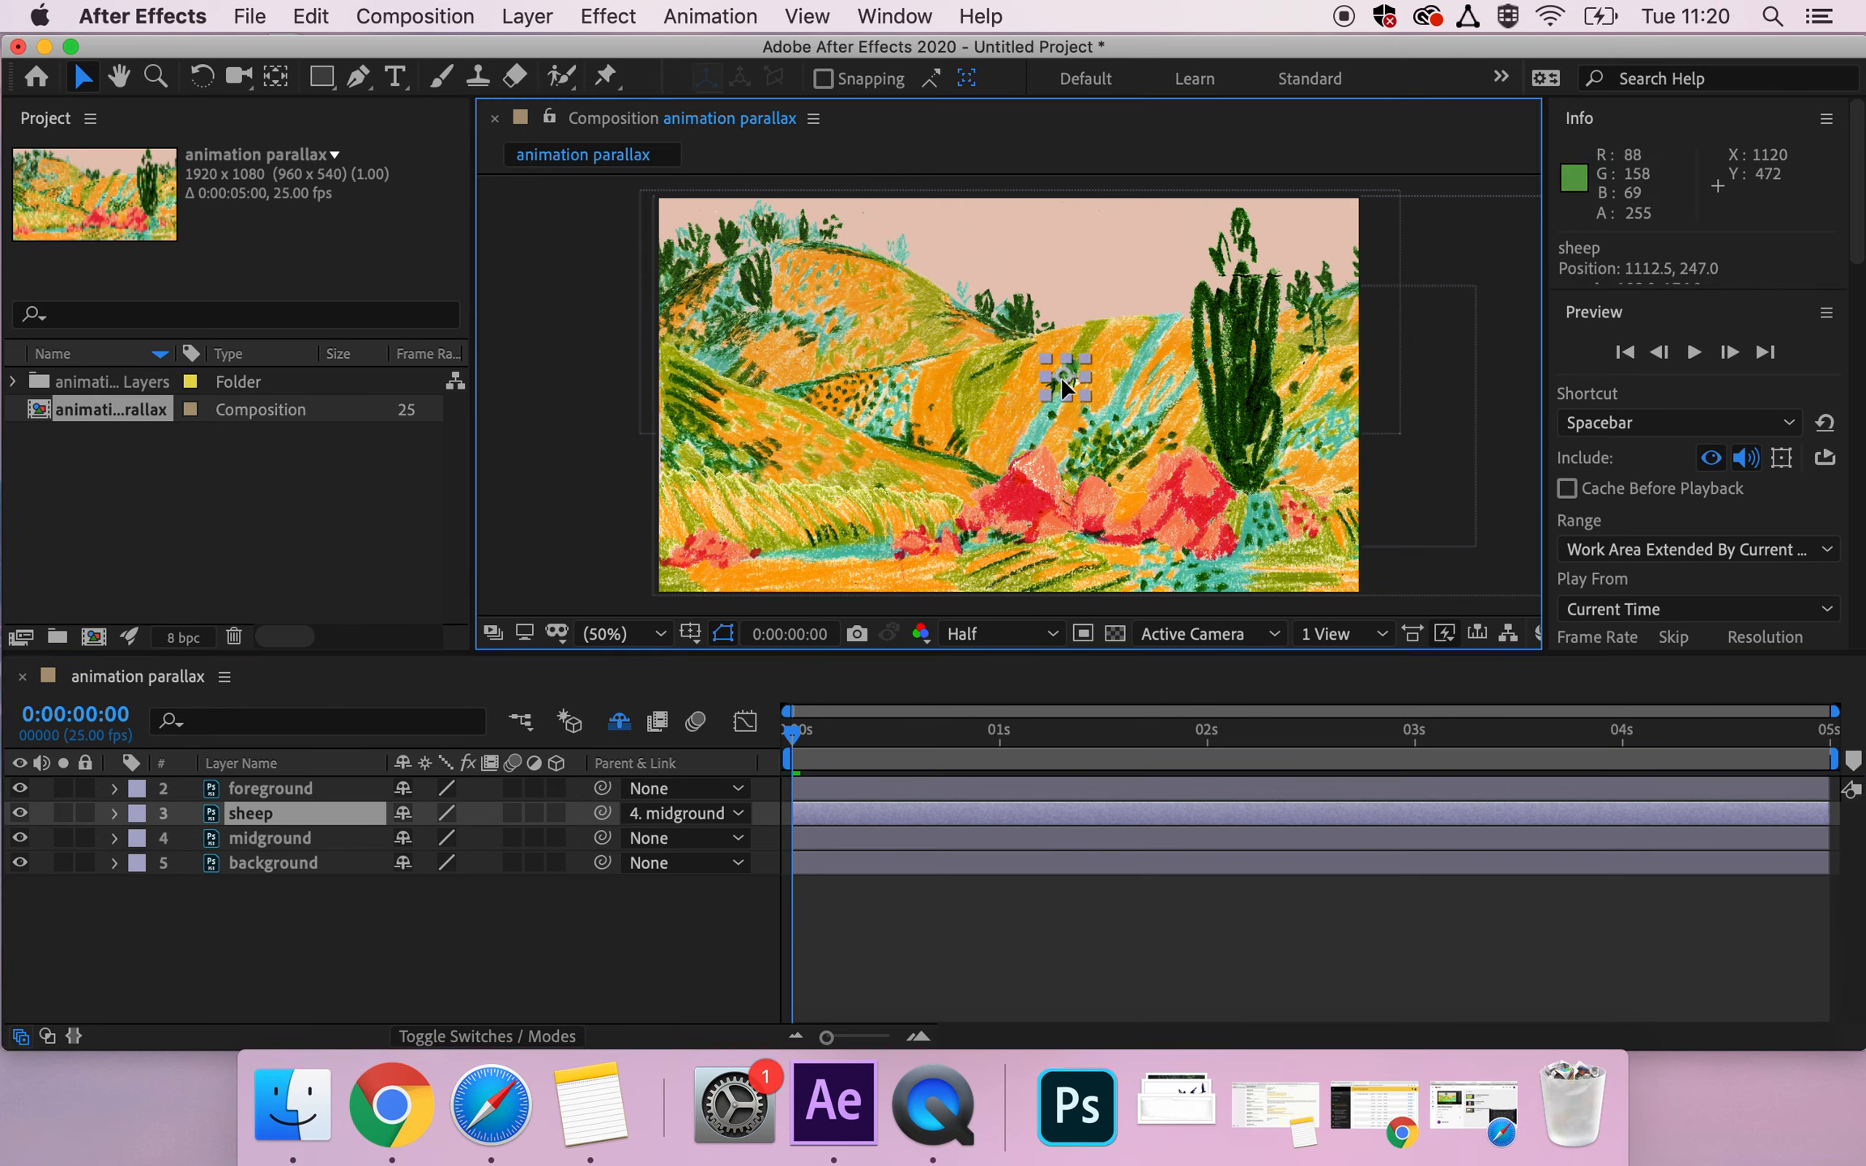
pyautogui.press('super+z')
# Select the foreground layer and expand its Transform properties in the timeline.
pyautogui.click(328, 794)
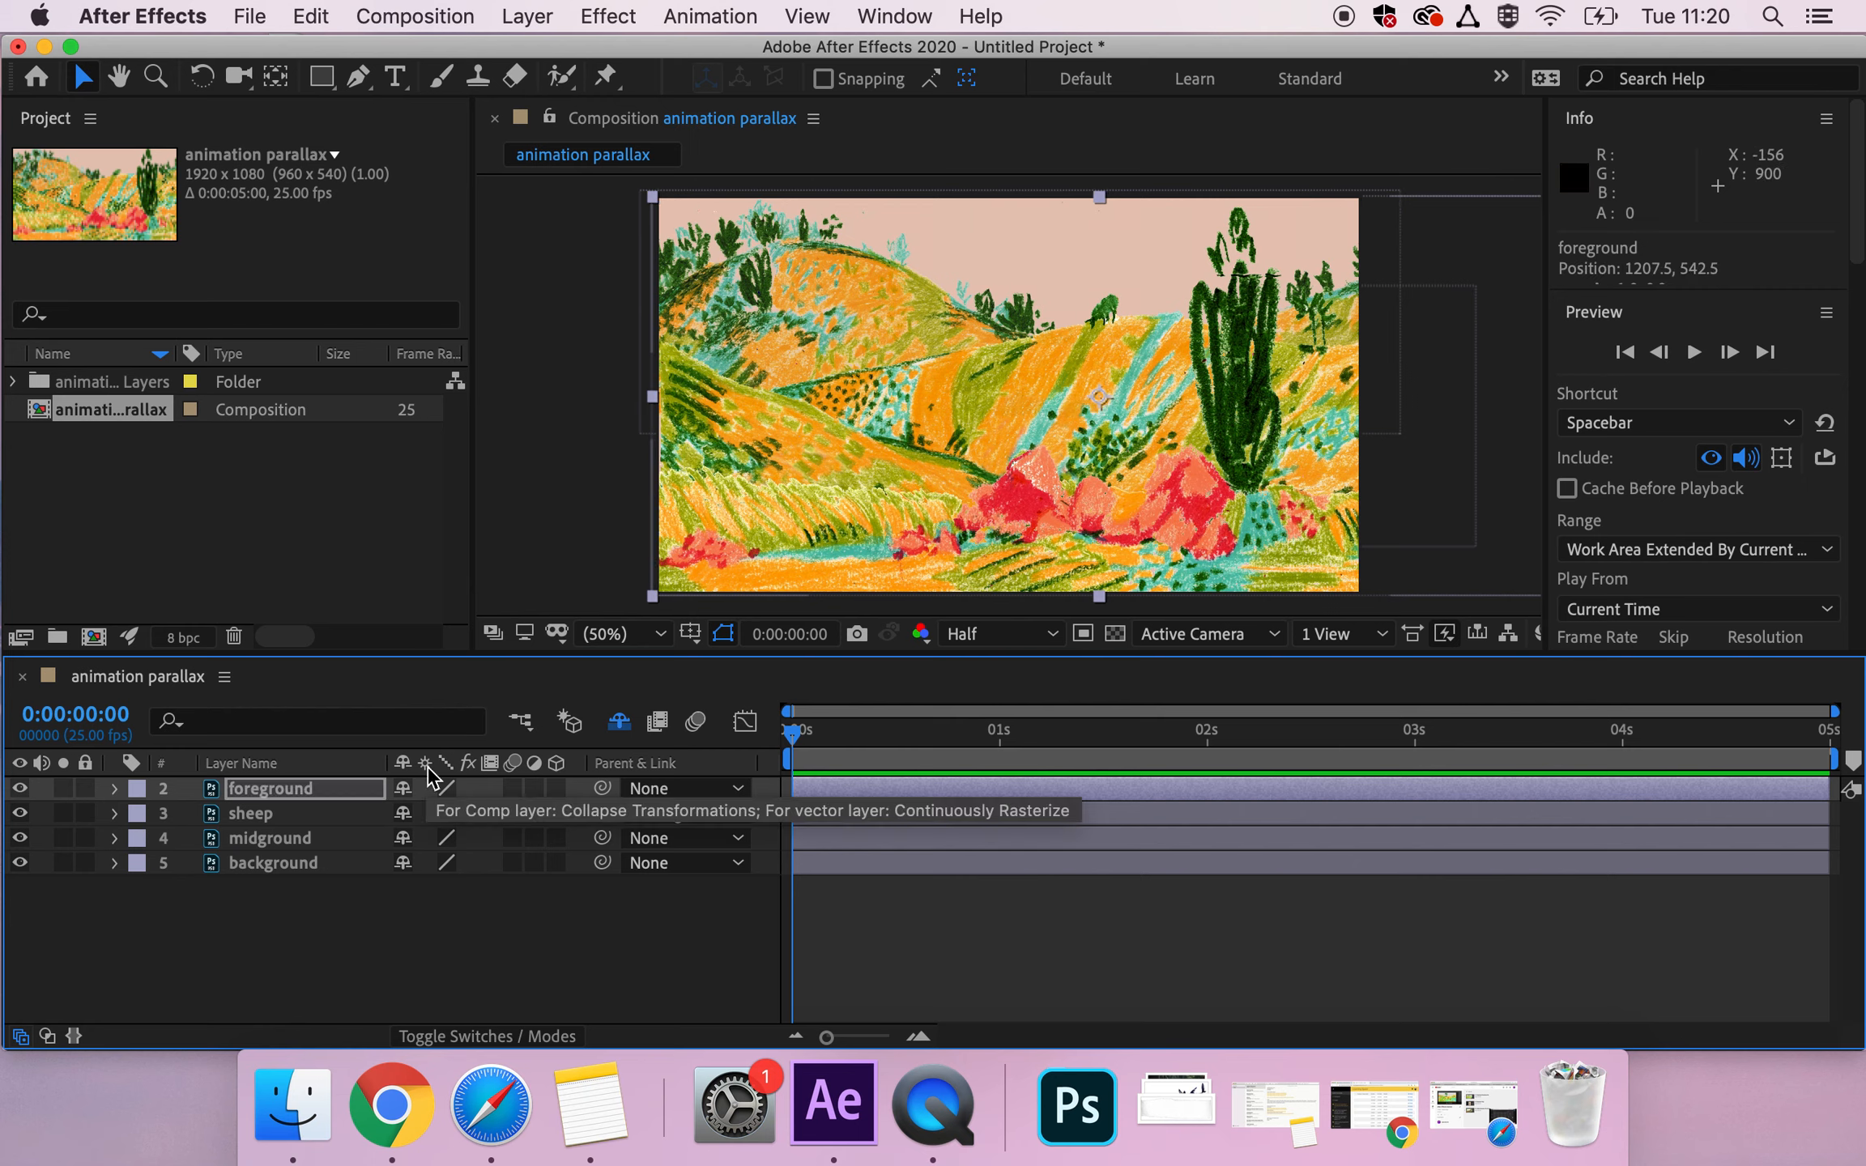
pyautogui.click(250, 839)
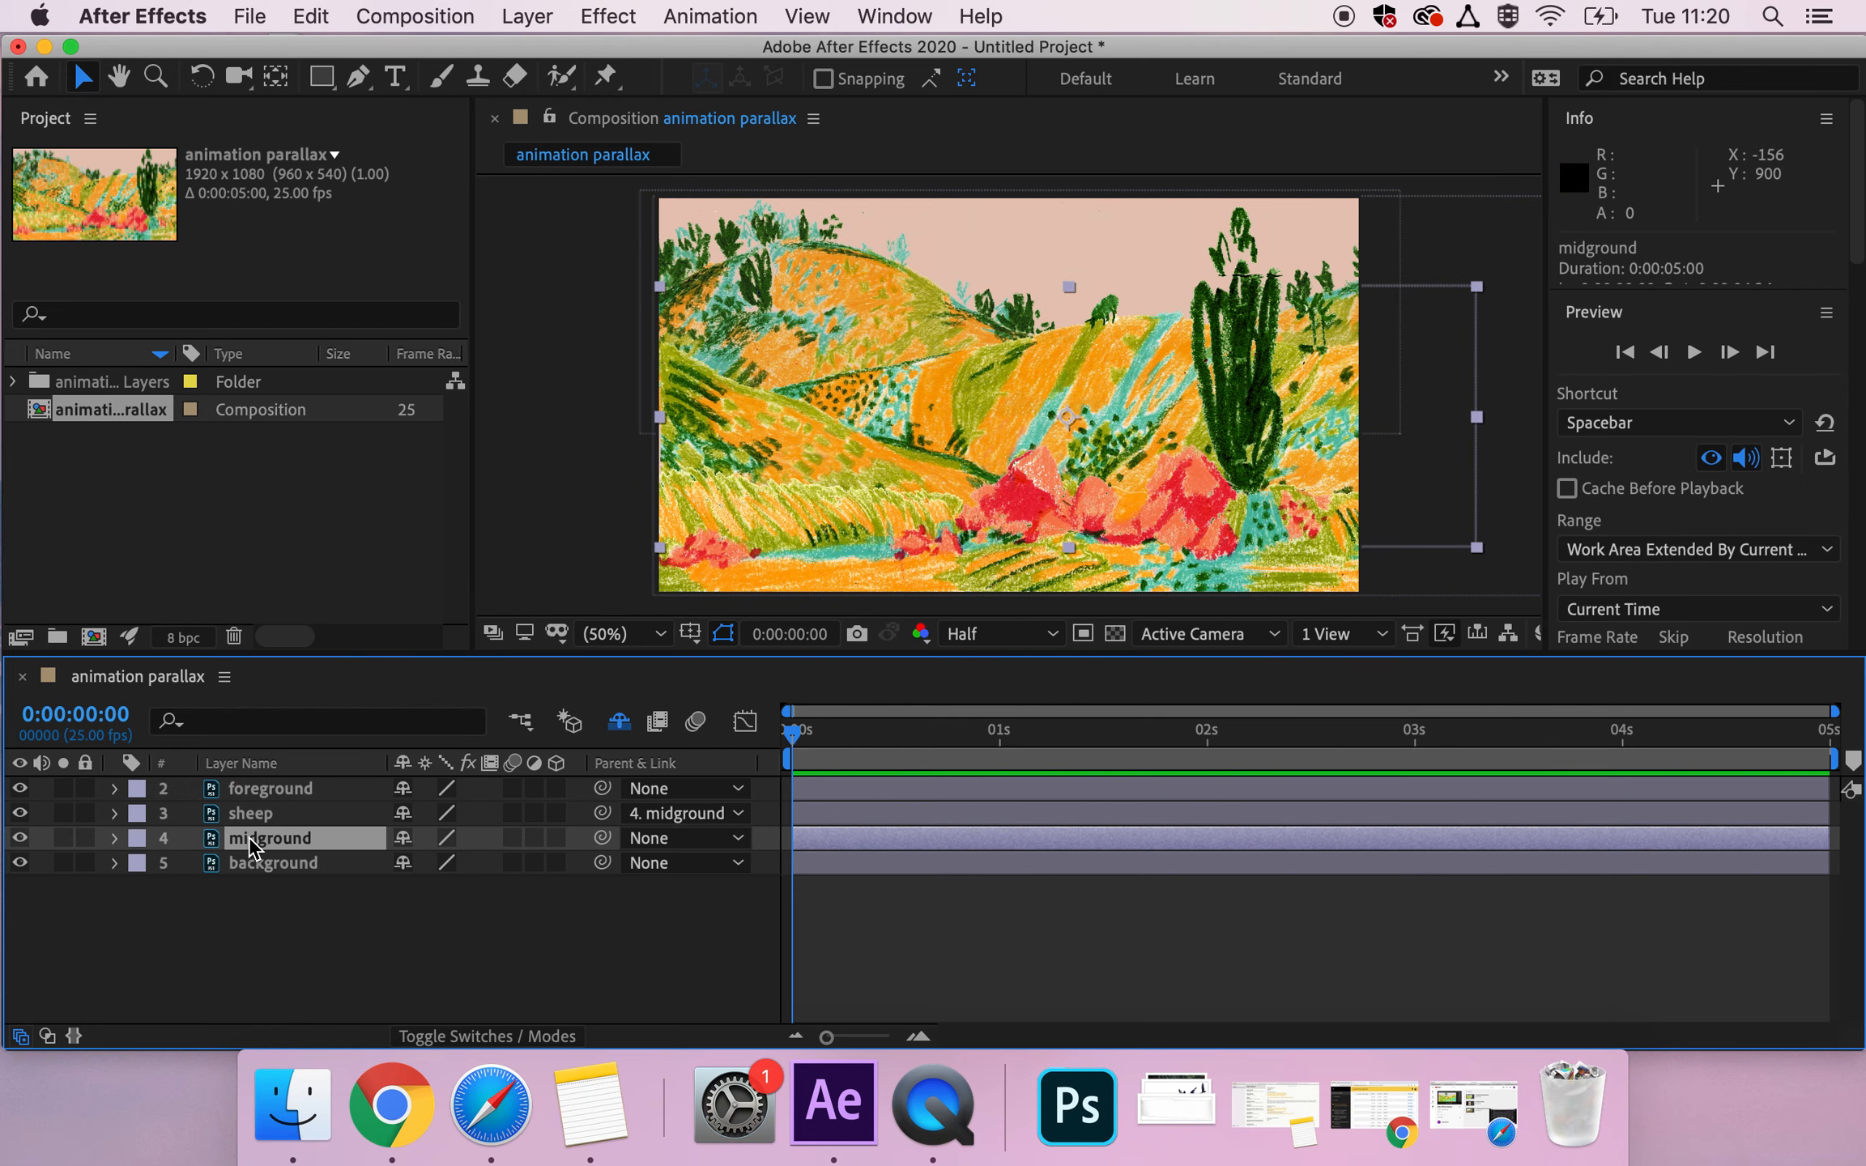
pyautogui.click(227, 791)
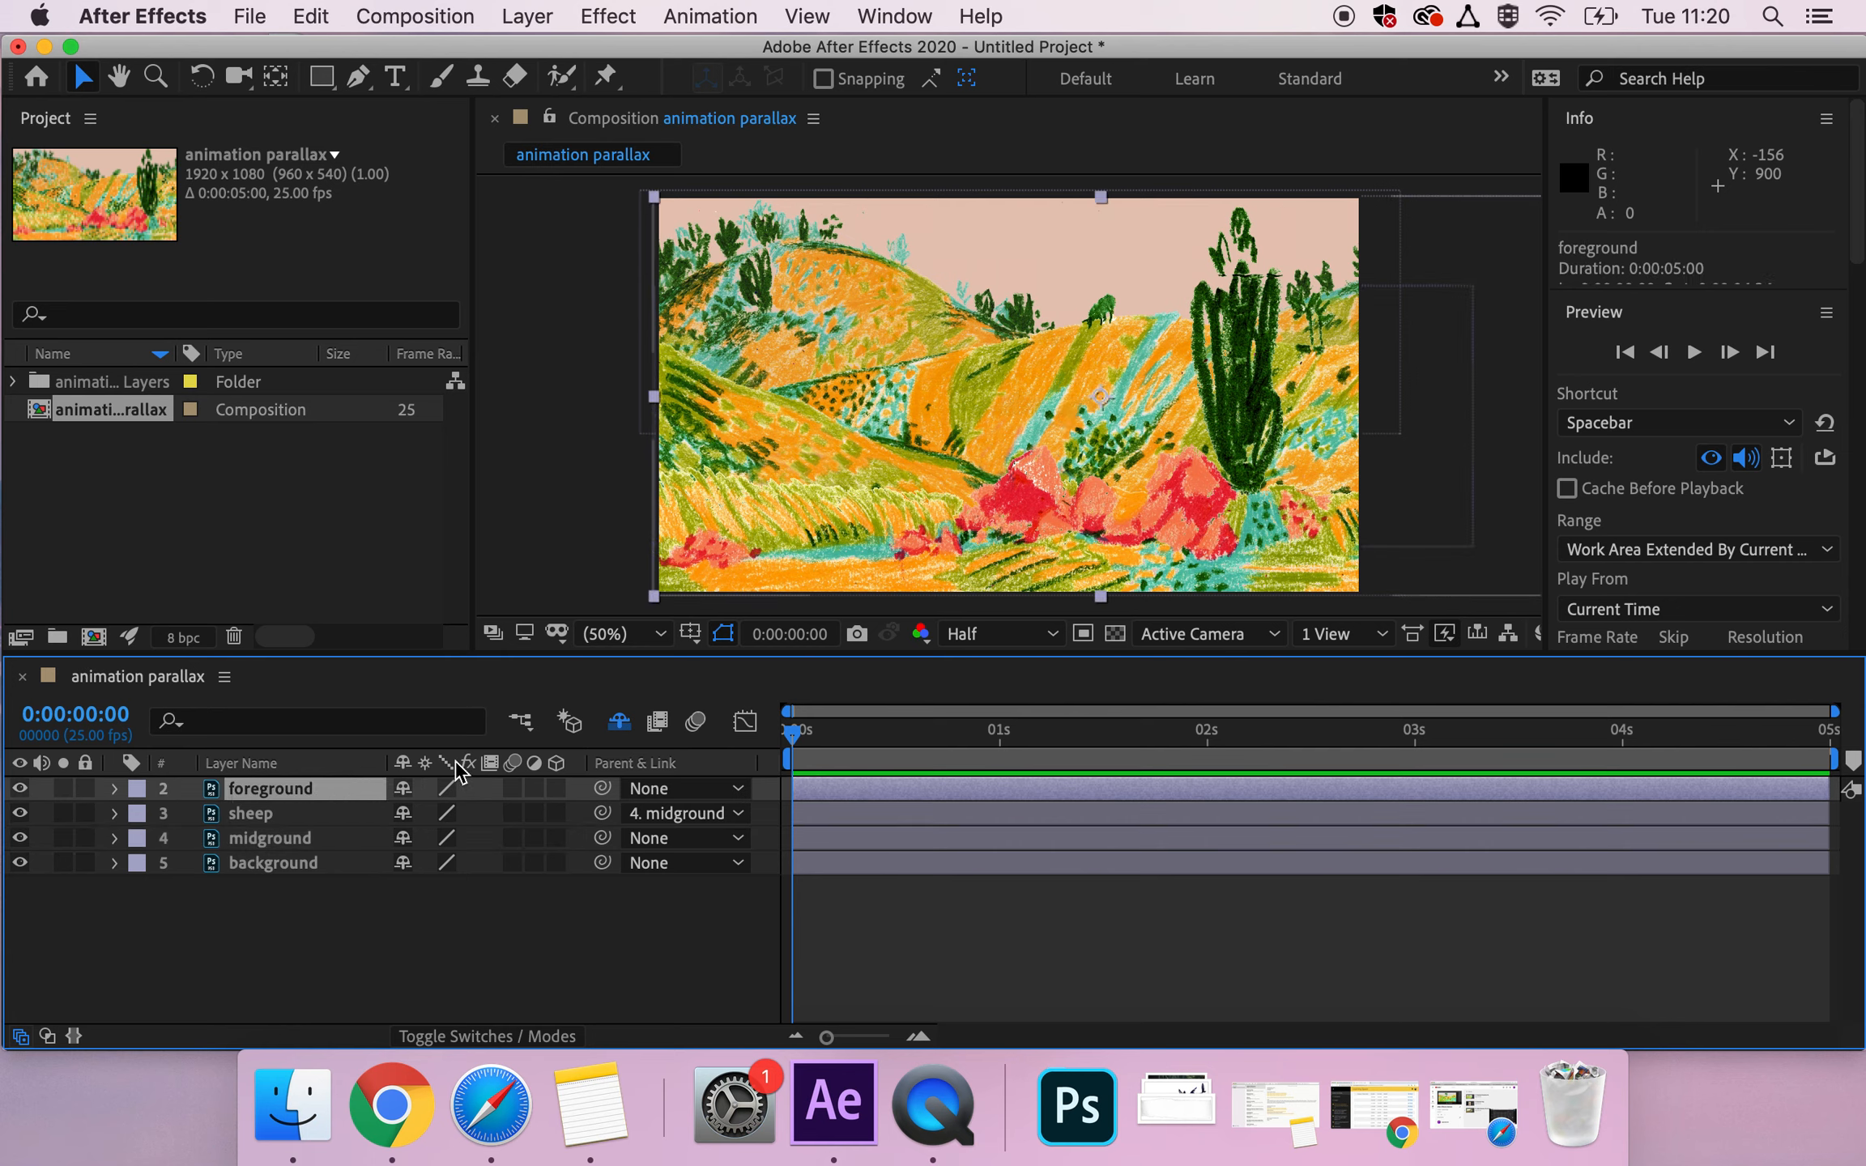
pyautogui.click(115, 788)
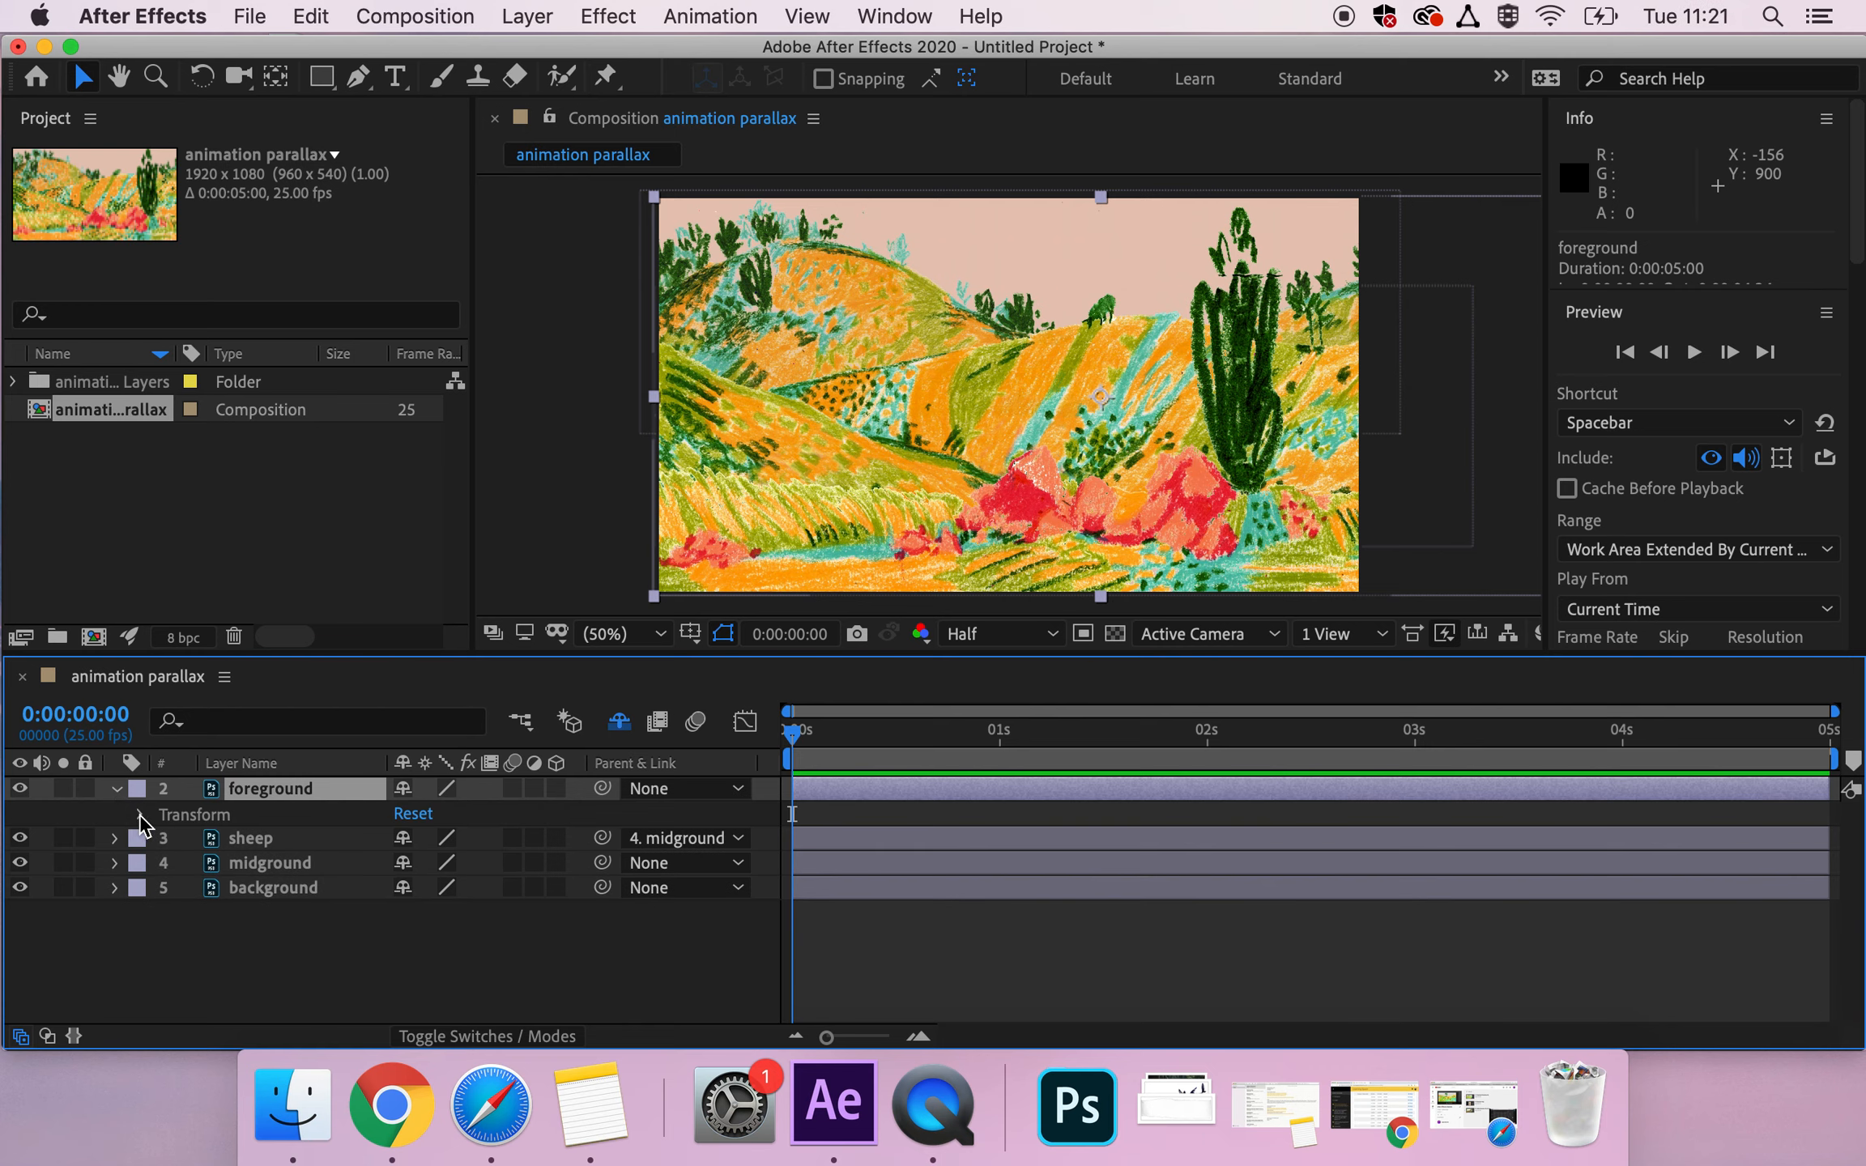
pyautogui.click(142, 815)
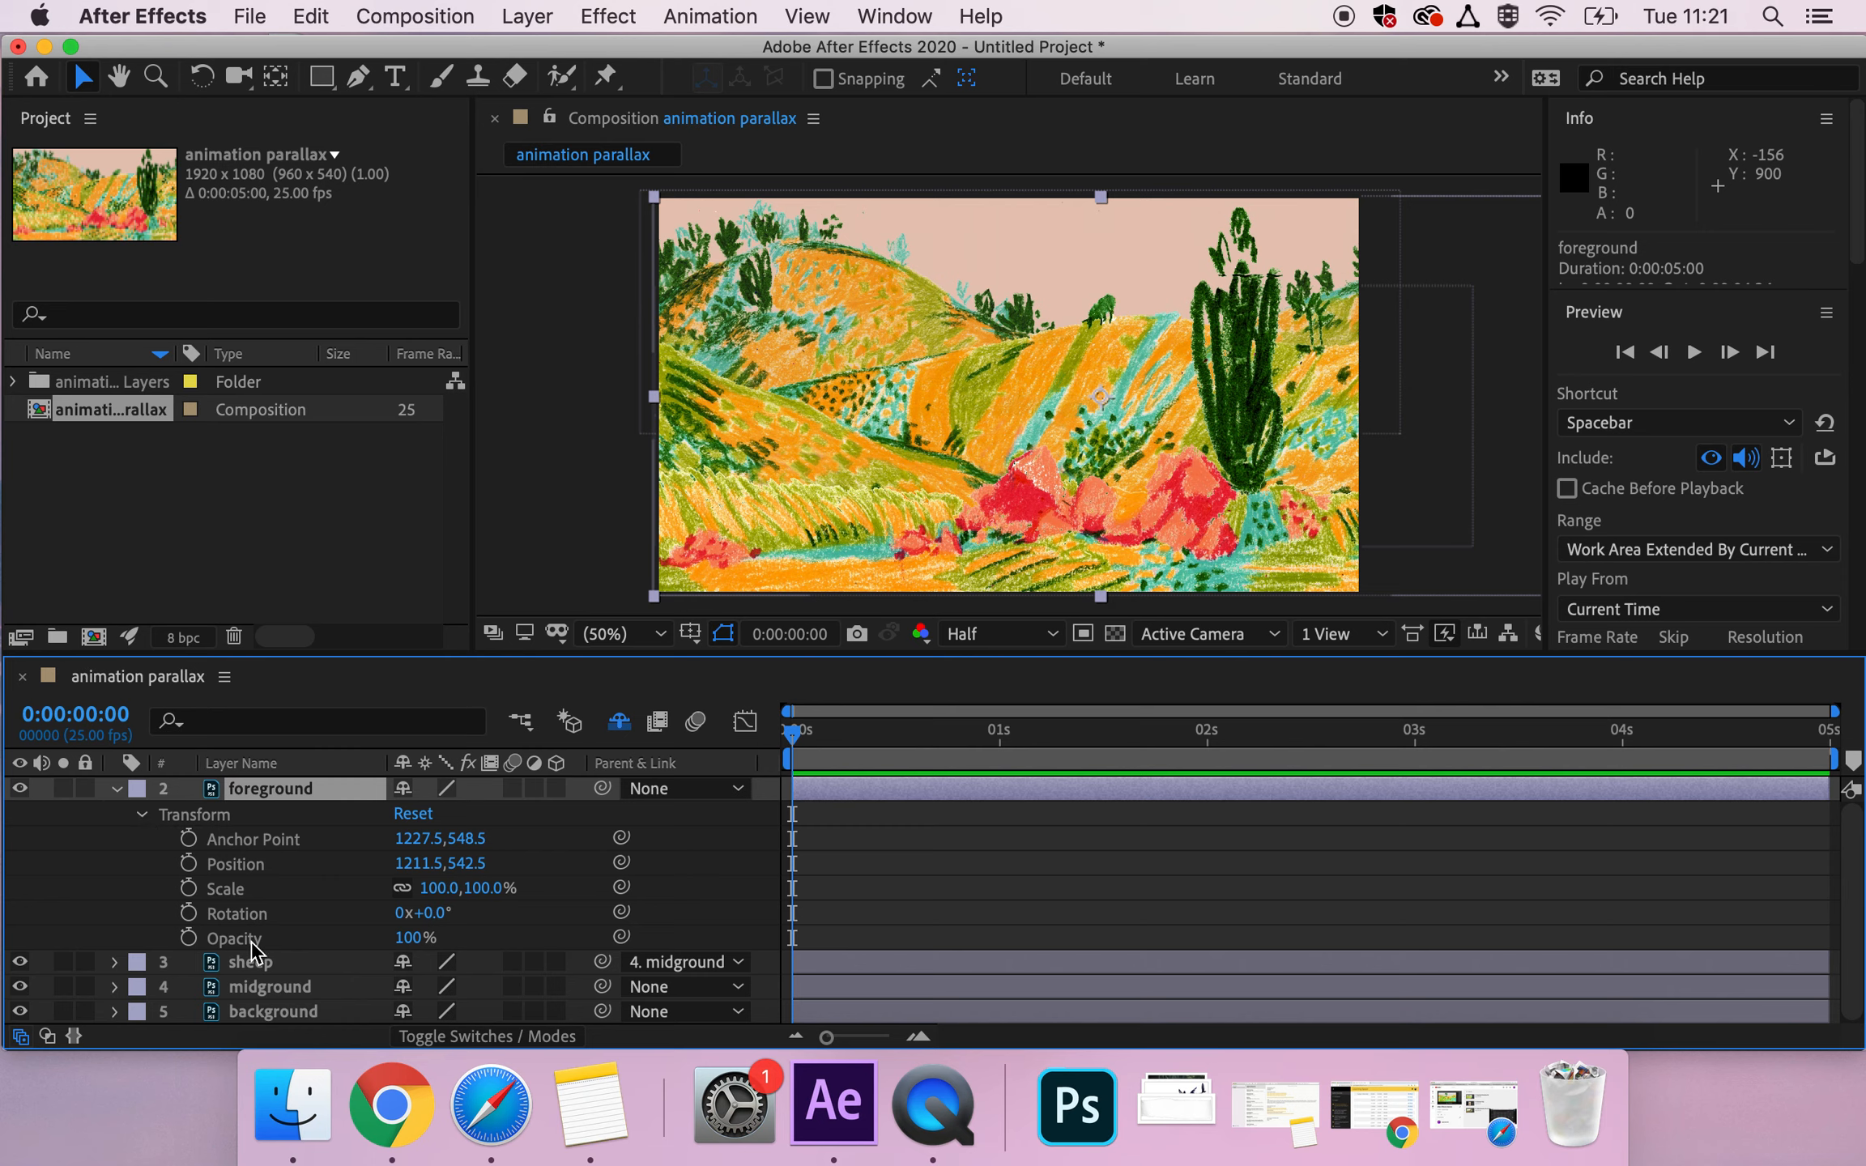
# Enable Position keyframing on the foreground layer with a first keyframe at 0:00:00:00.
pyautogui.click(236, 864)
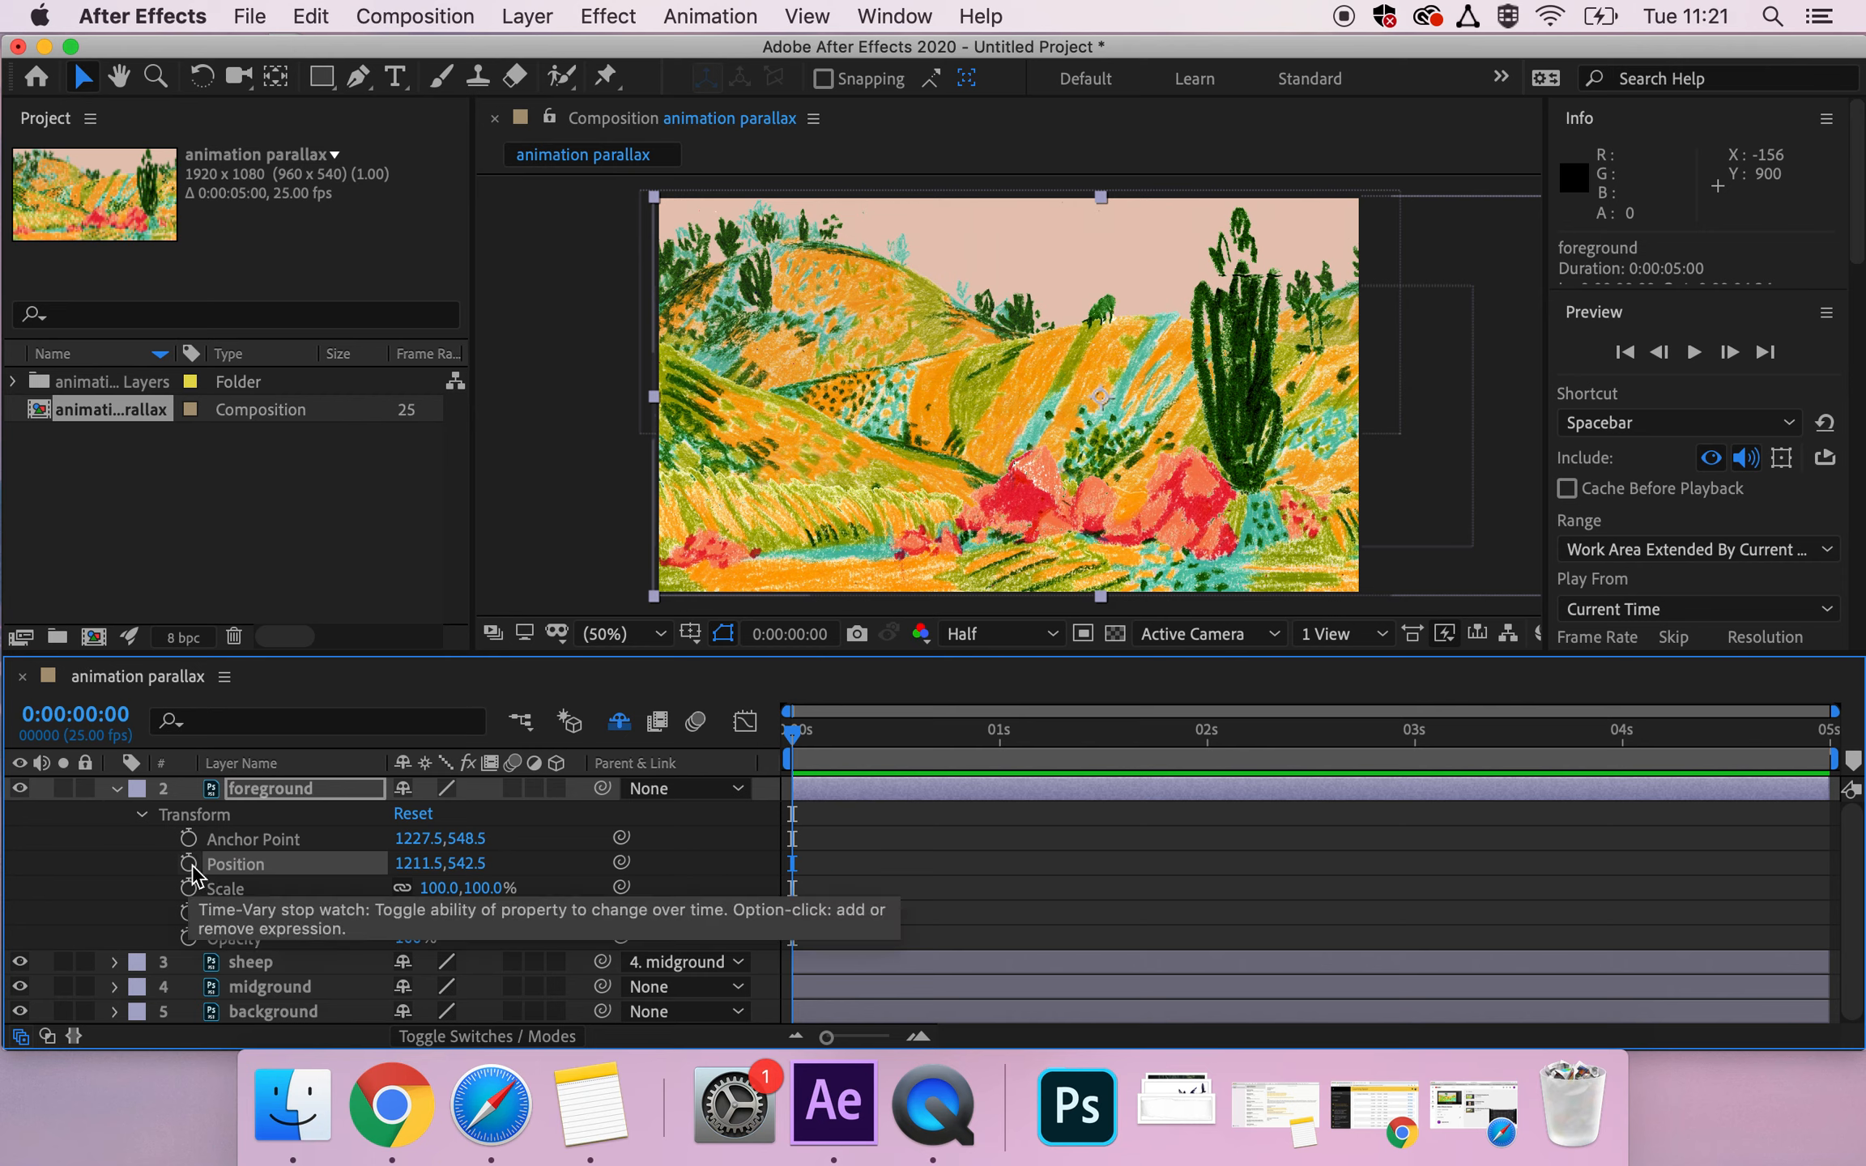
pyautogui.moveTo(793, 741); pyautogui.dragTo(691, 764)
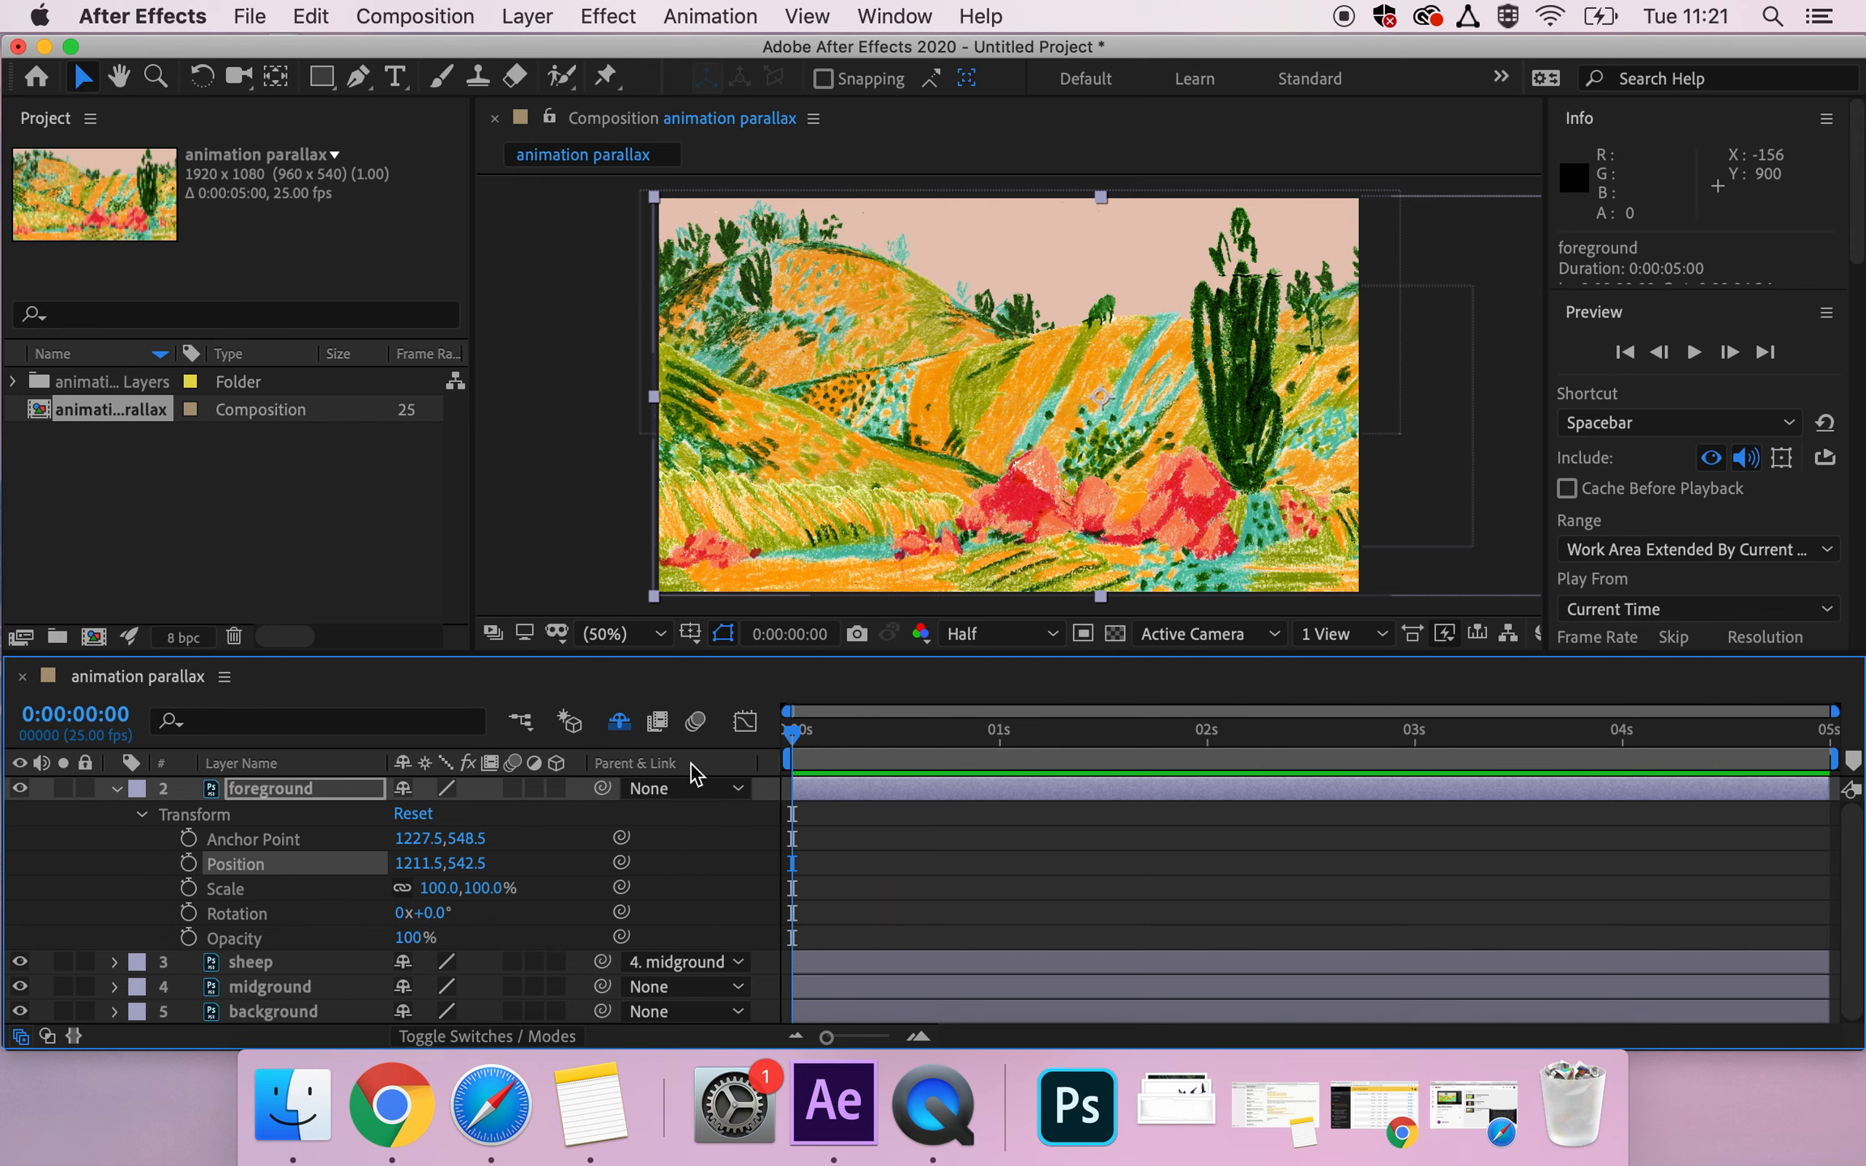
pyautogui.click(188, 864)
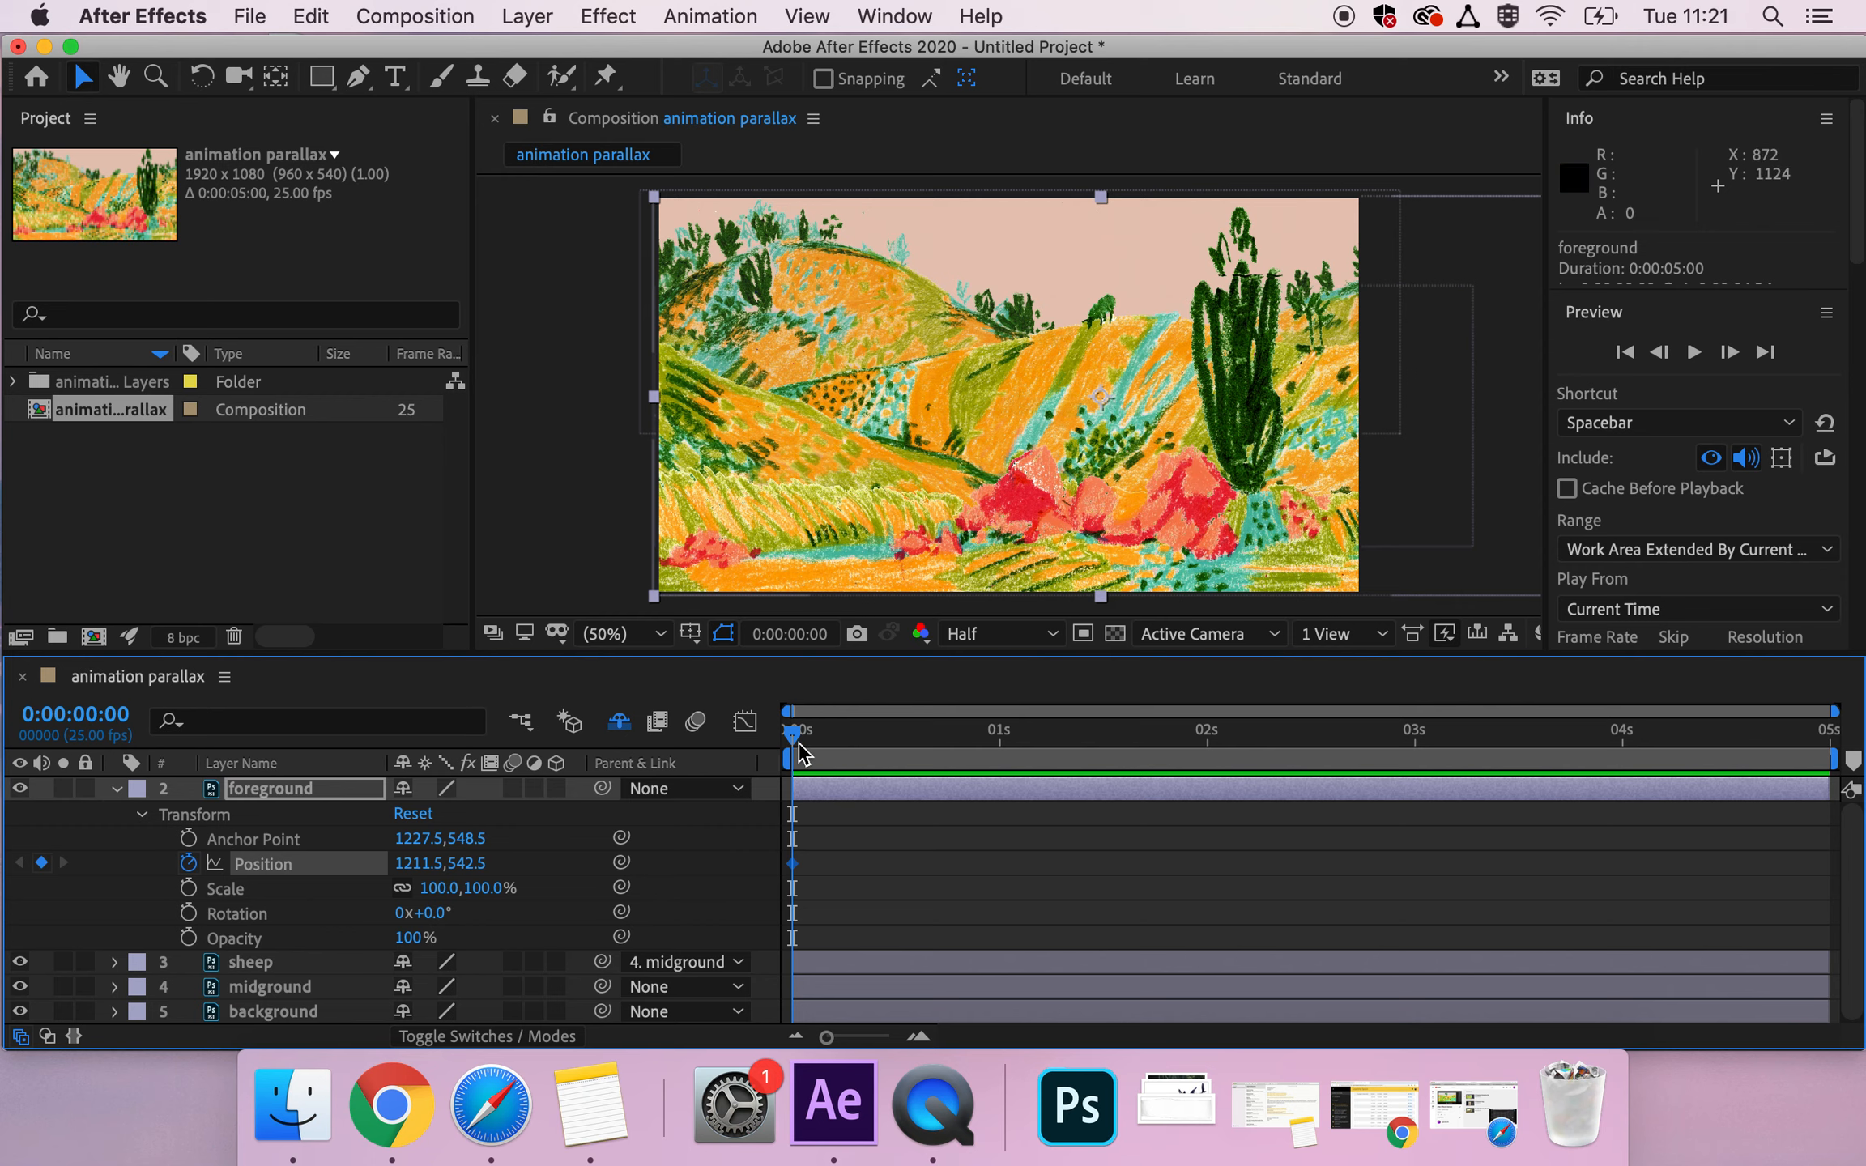
# At 0:00:04:24, shift the foreground artwork leftward to about position 715.5, 538.5 as the ending keyframe.
pyautogui.click(794, 865)
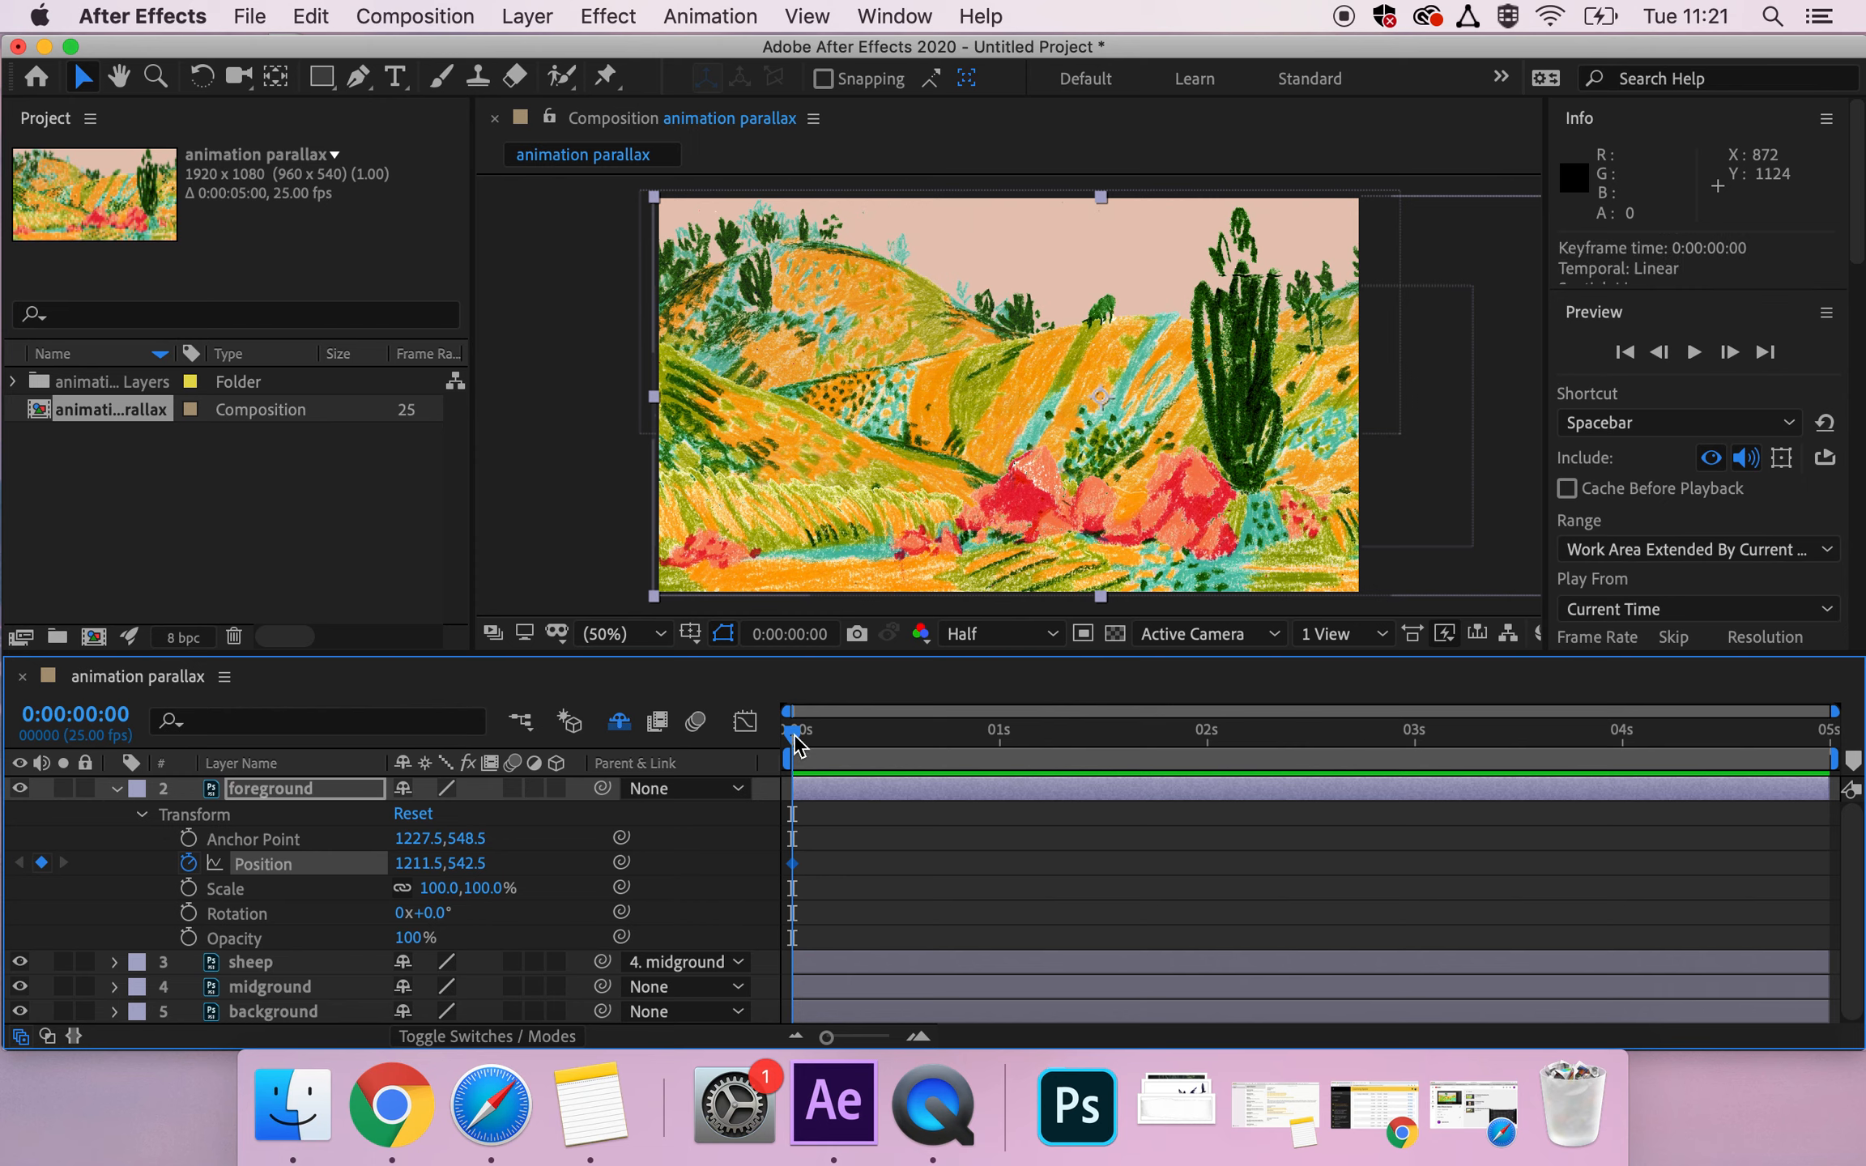
pyautogui.moveTo(798, 744); pyautogui.dragTo(1822, 736)
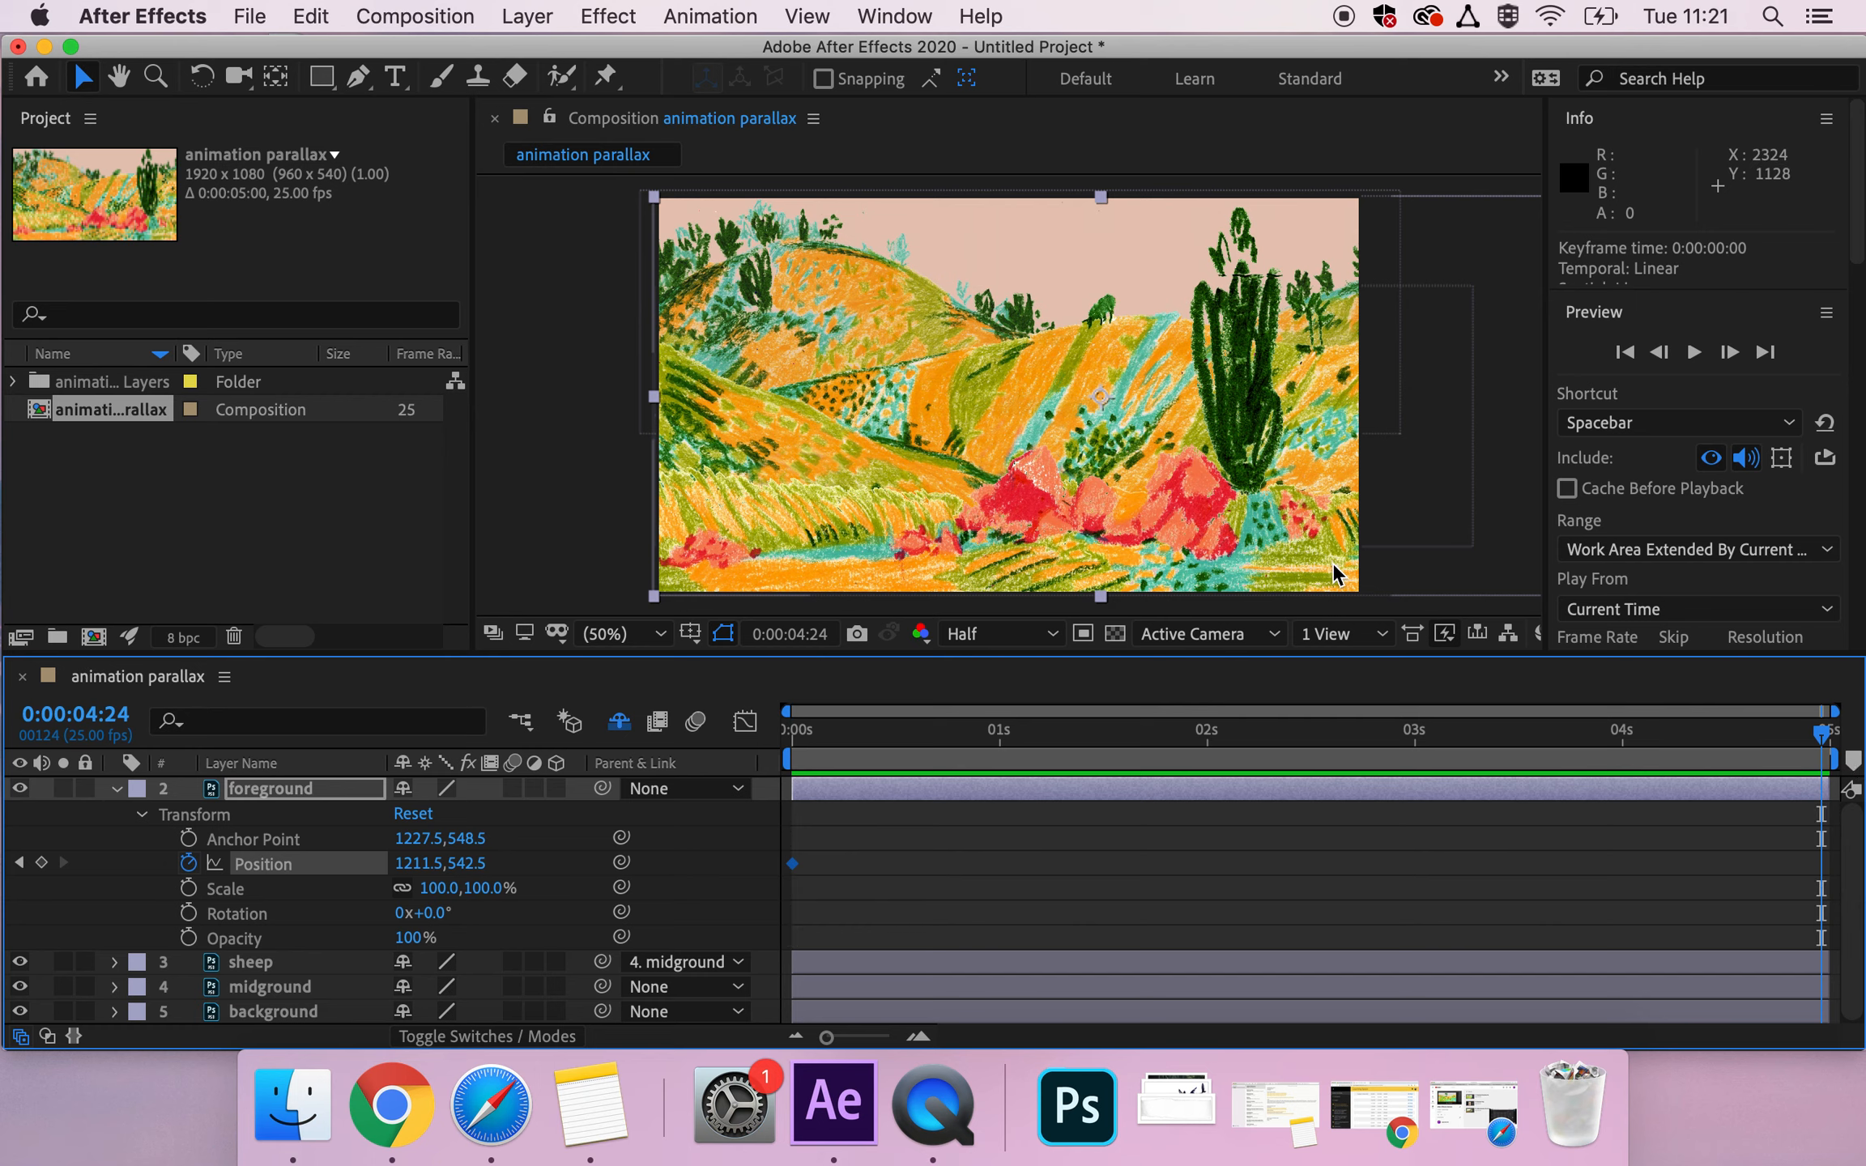
pyautogui.moveTo(1189, 511); pyautogui.dragTo(1023, 510)
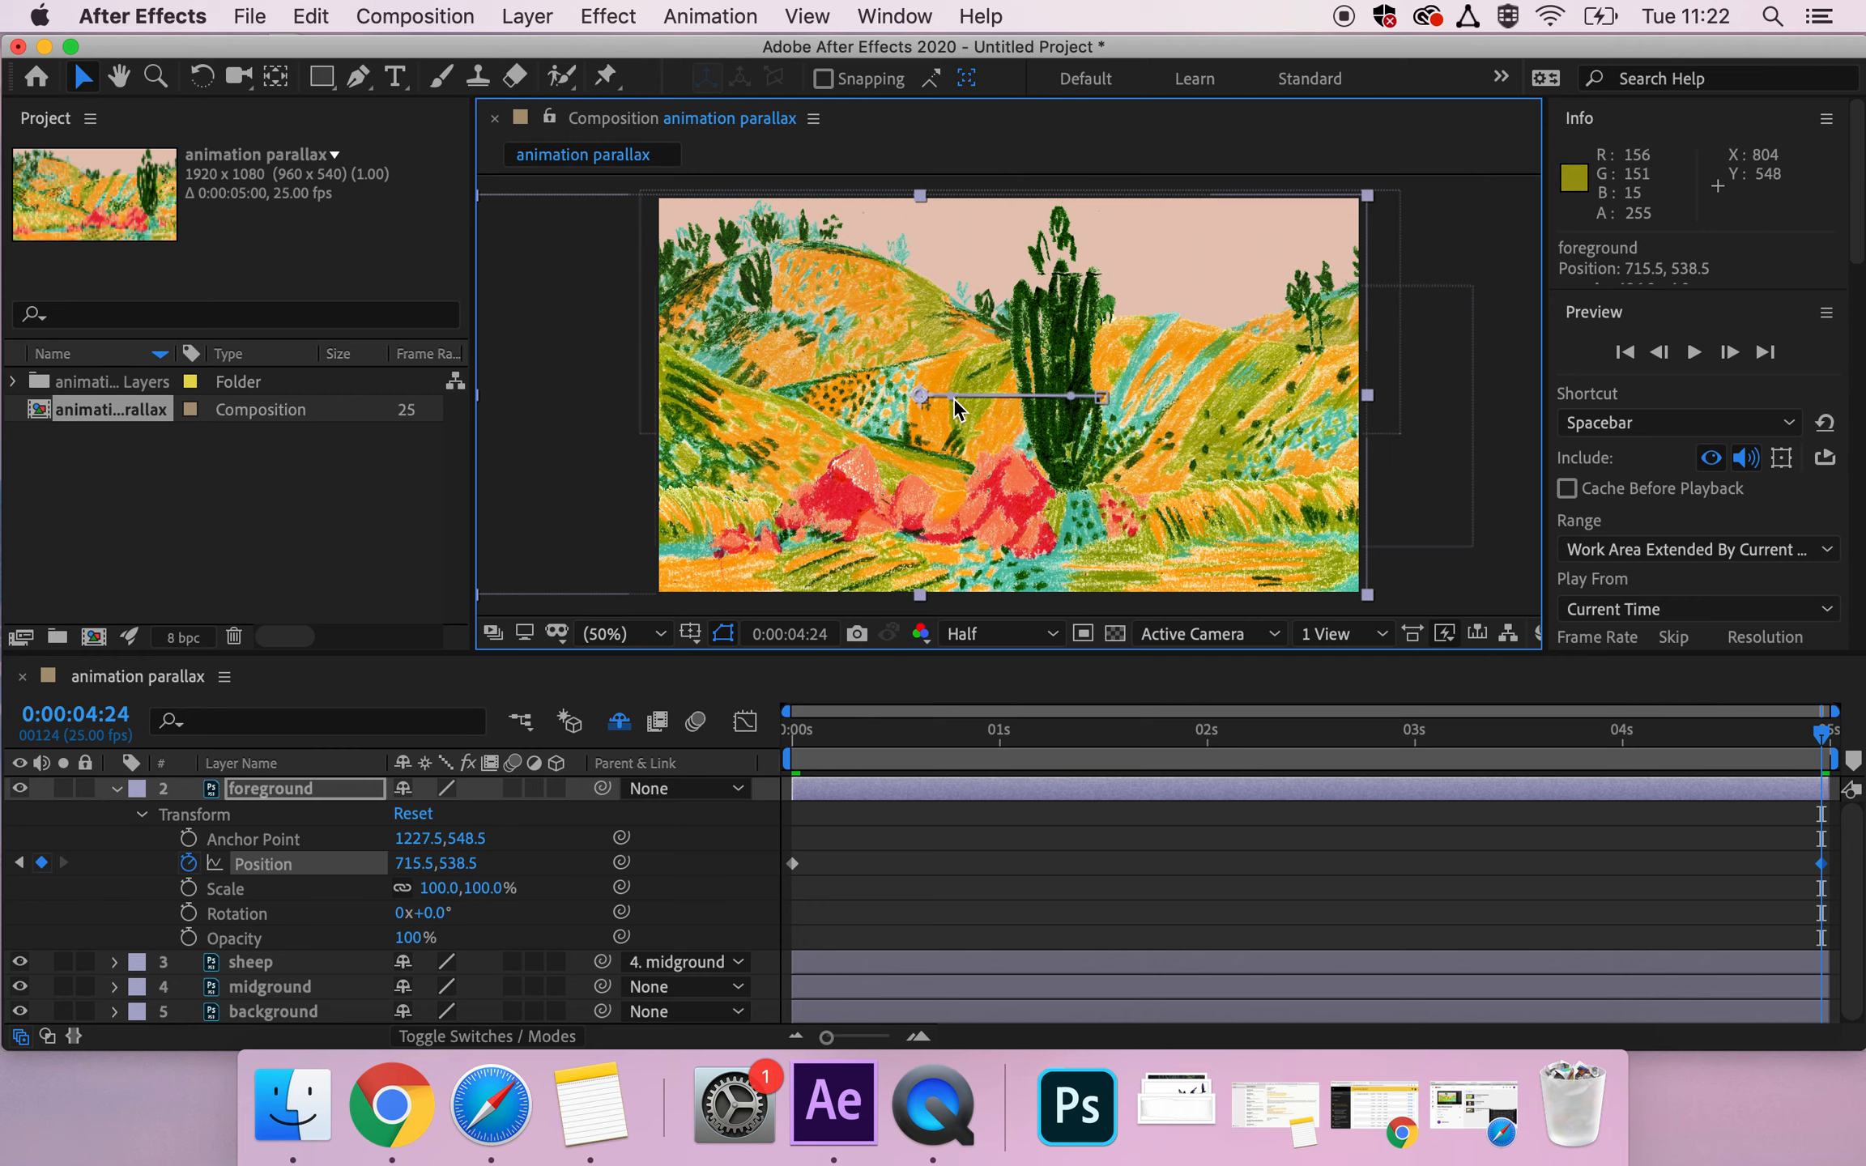
# Try bending the foreground's motion path into an S-curve, preview it, and undo the path adjustment.
pyautogui.moveTo(950, 395); pyautogui.dragTo(959, 461)
pyautogui.moveTo(1071, 395); pyautogui.dragTo(1030, 359)
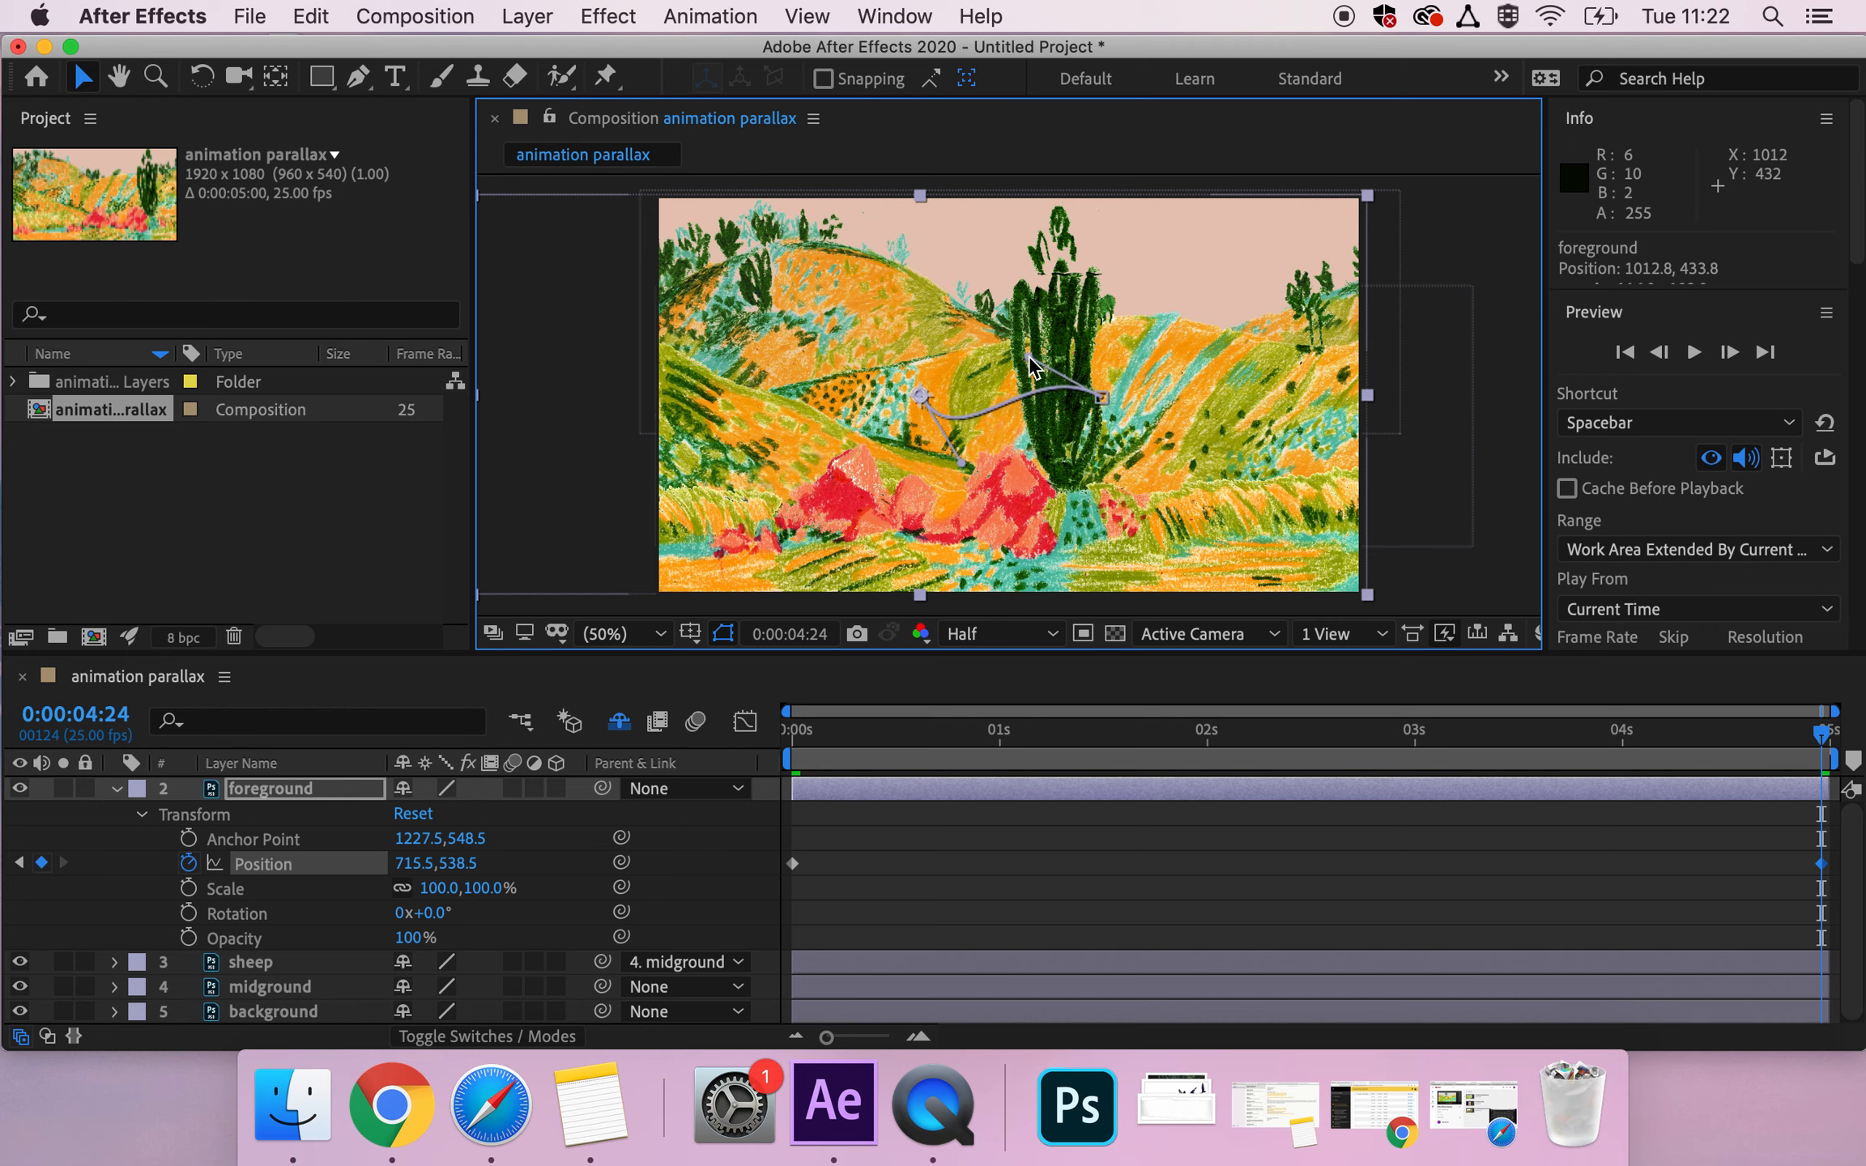
pyautogui.click(791, 740)
pyautogui.press('space')
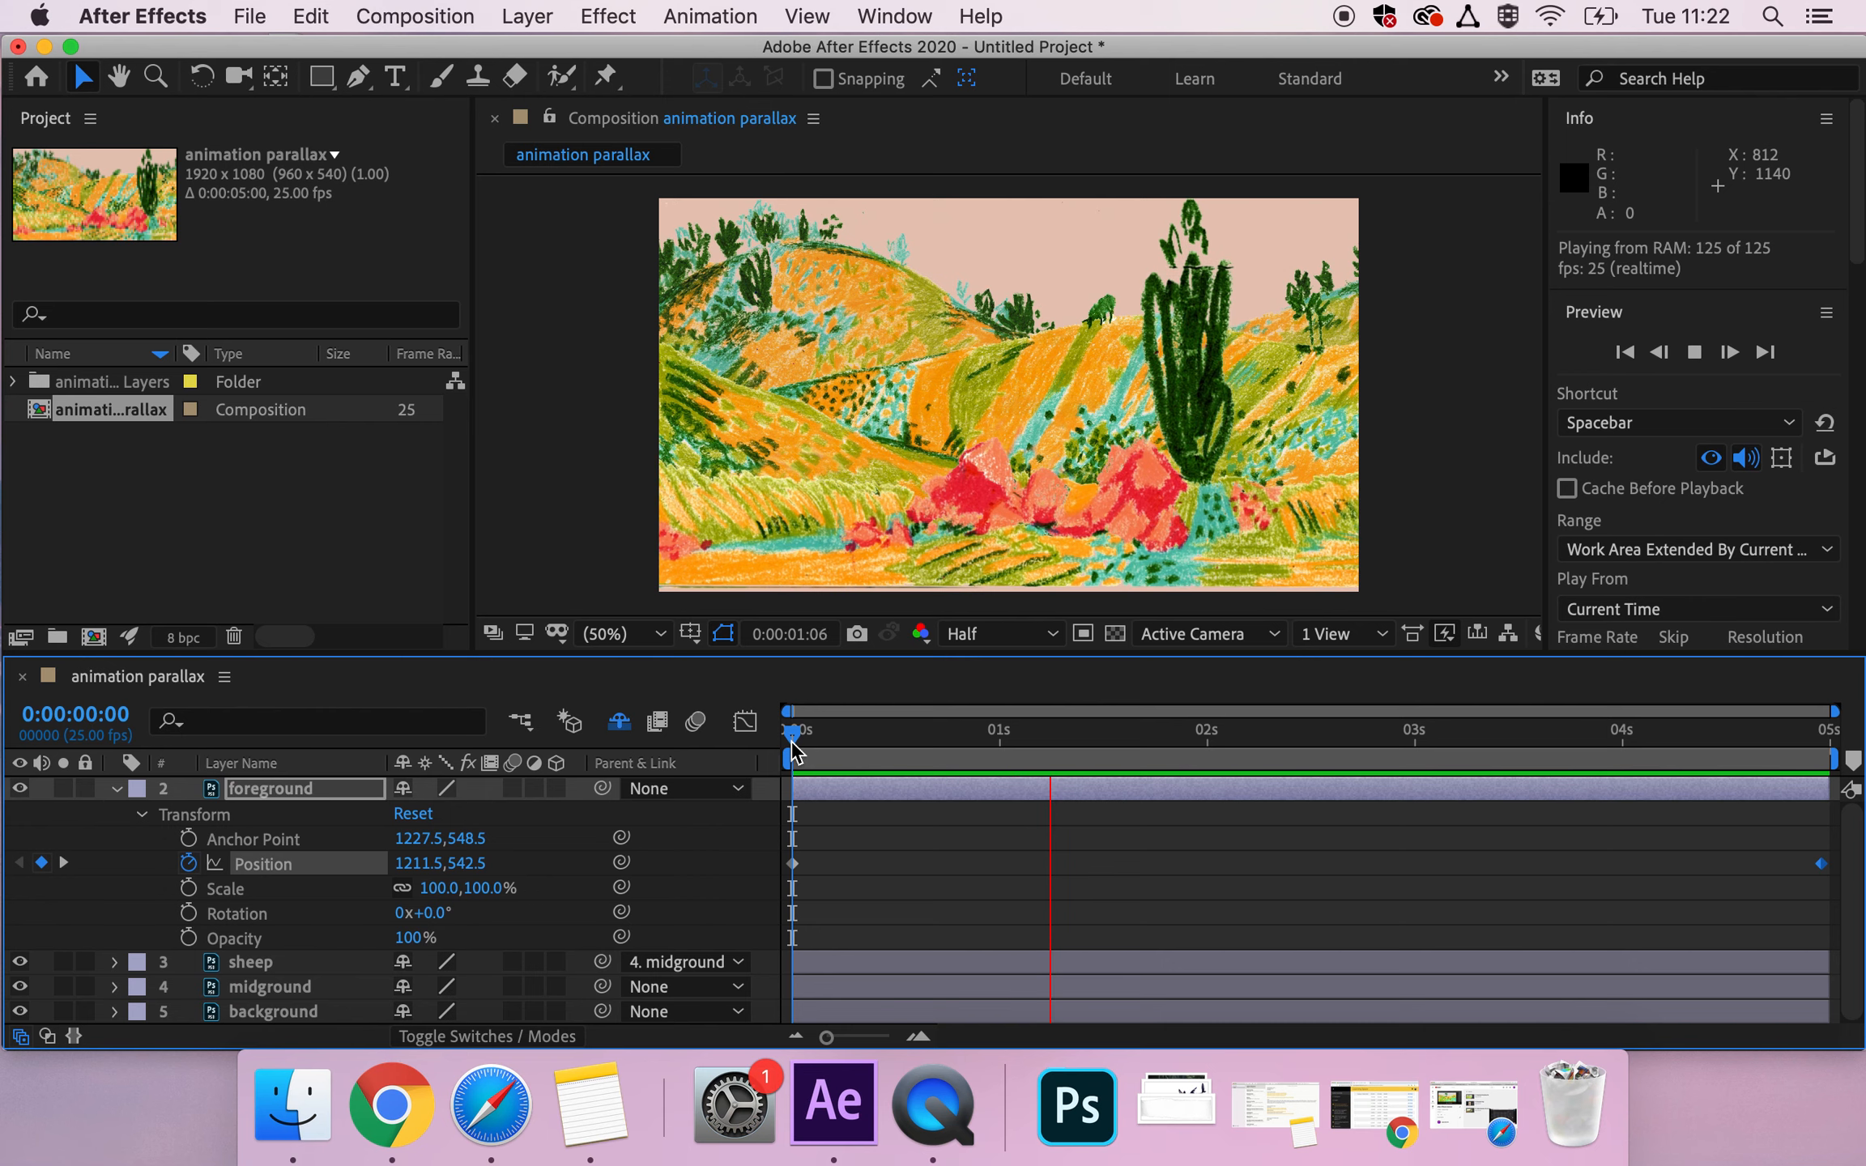
pyautogui.press('space')
pyautogui.press('super+z')
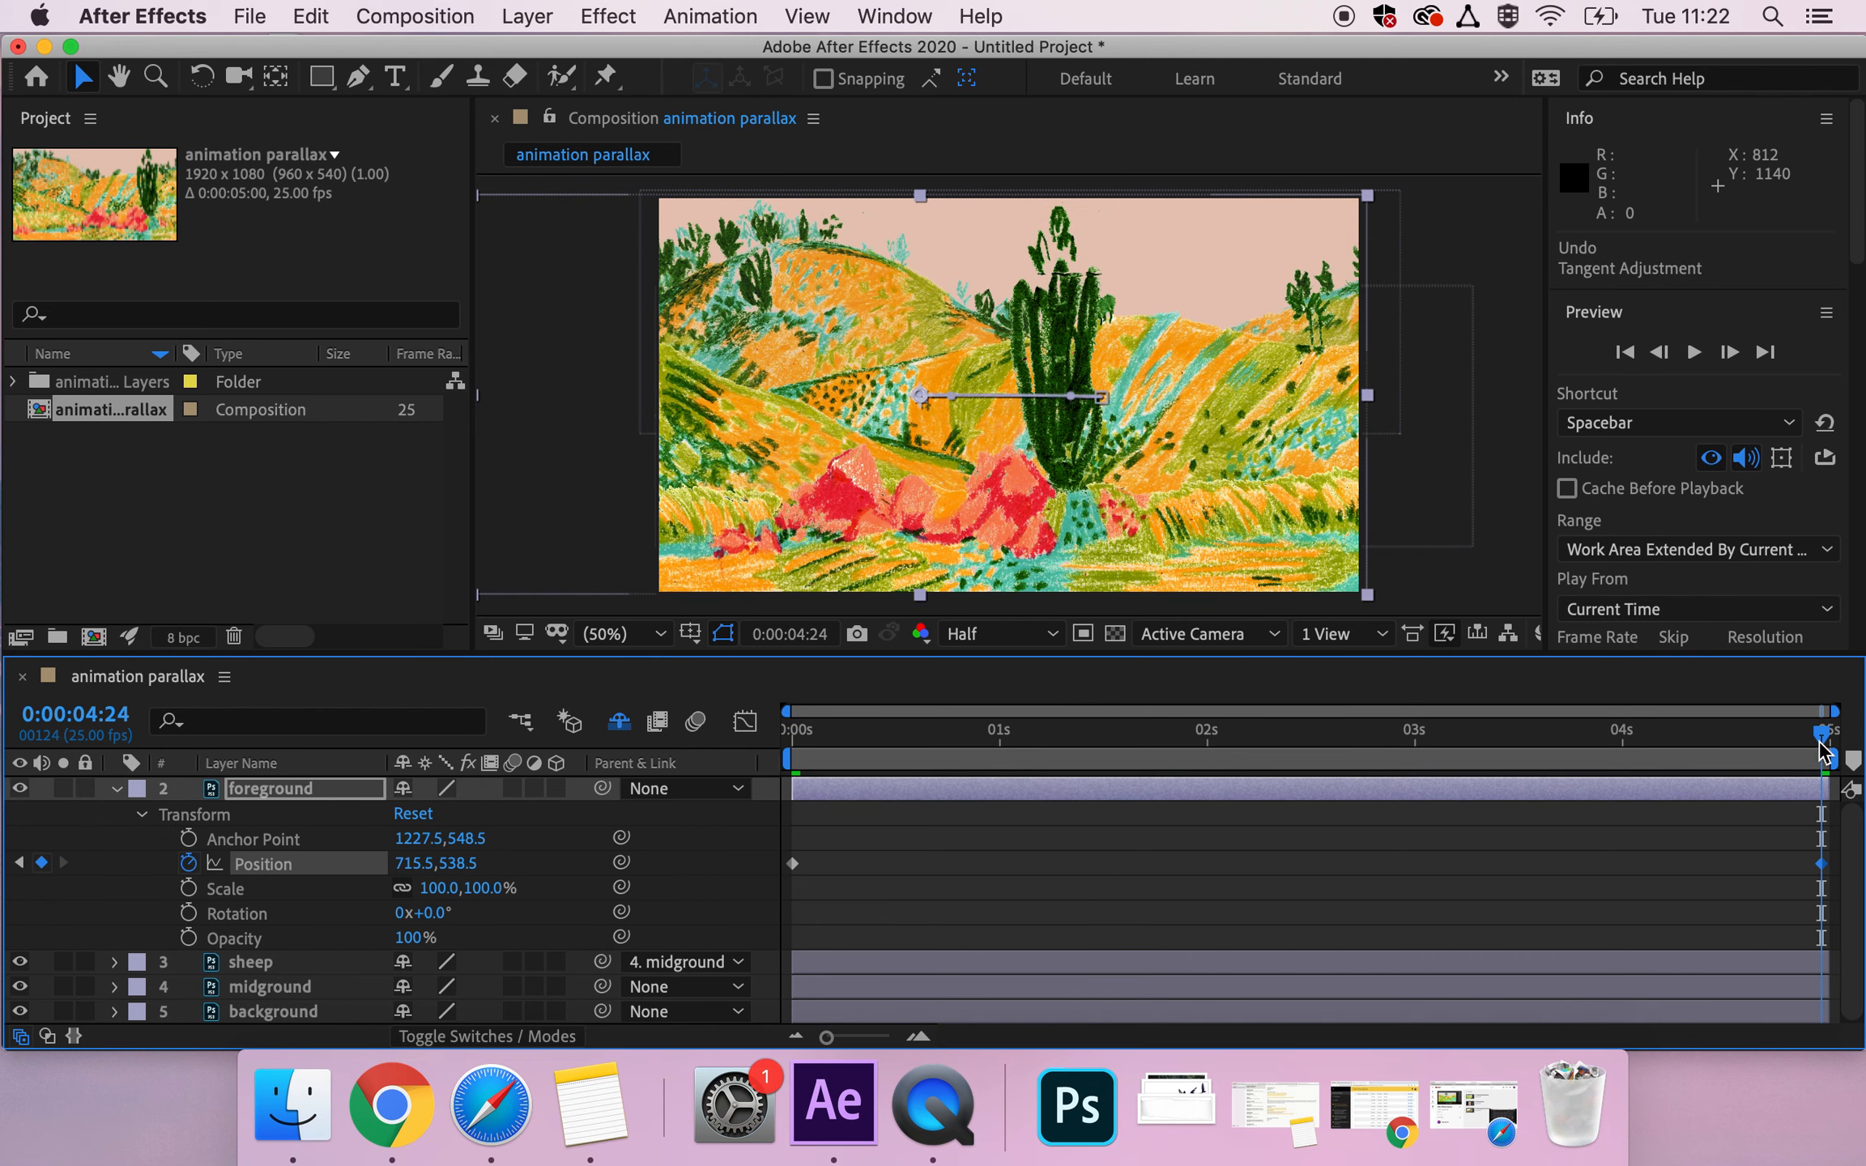
# Preview the foreground's straight sideways motion from the start of the composition.
pyautogui.moveTo(1812, 741); pyautogui.dragTo(739, 860)
pyautogui.press('space')
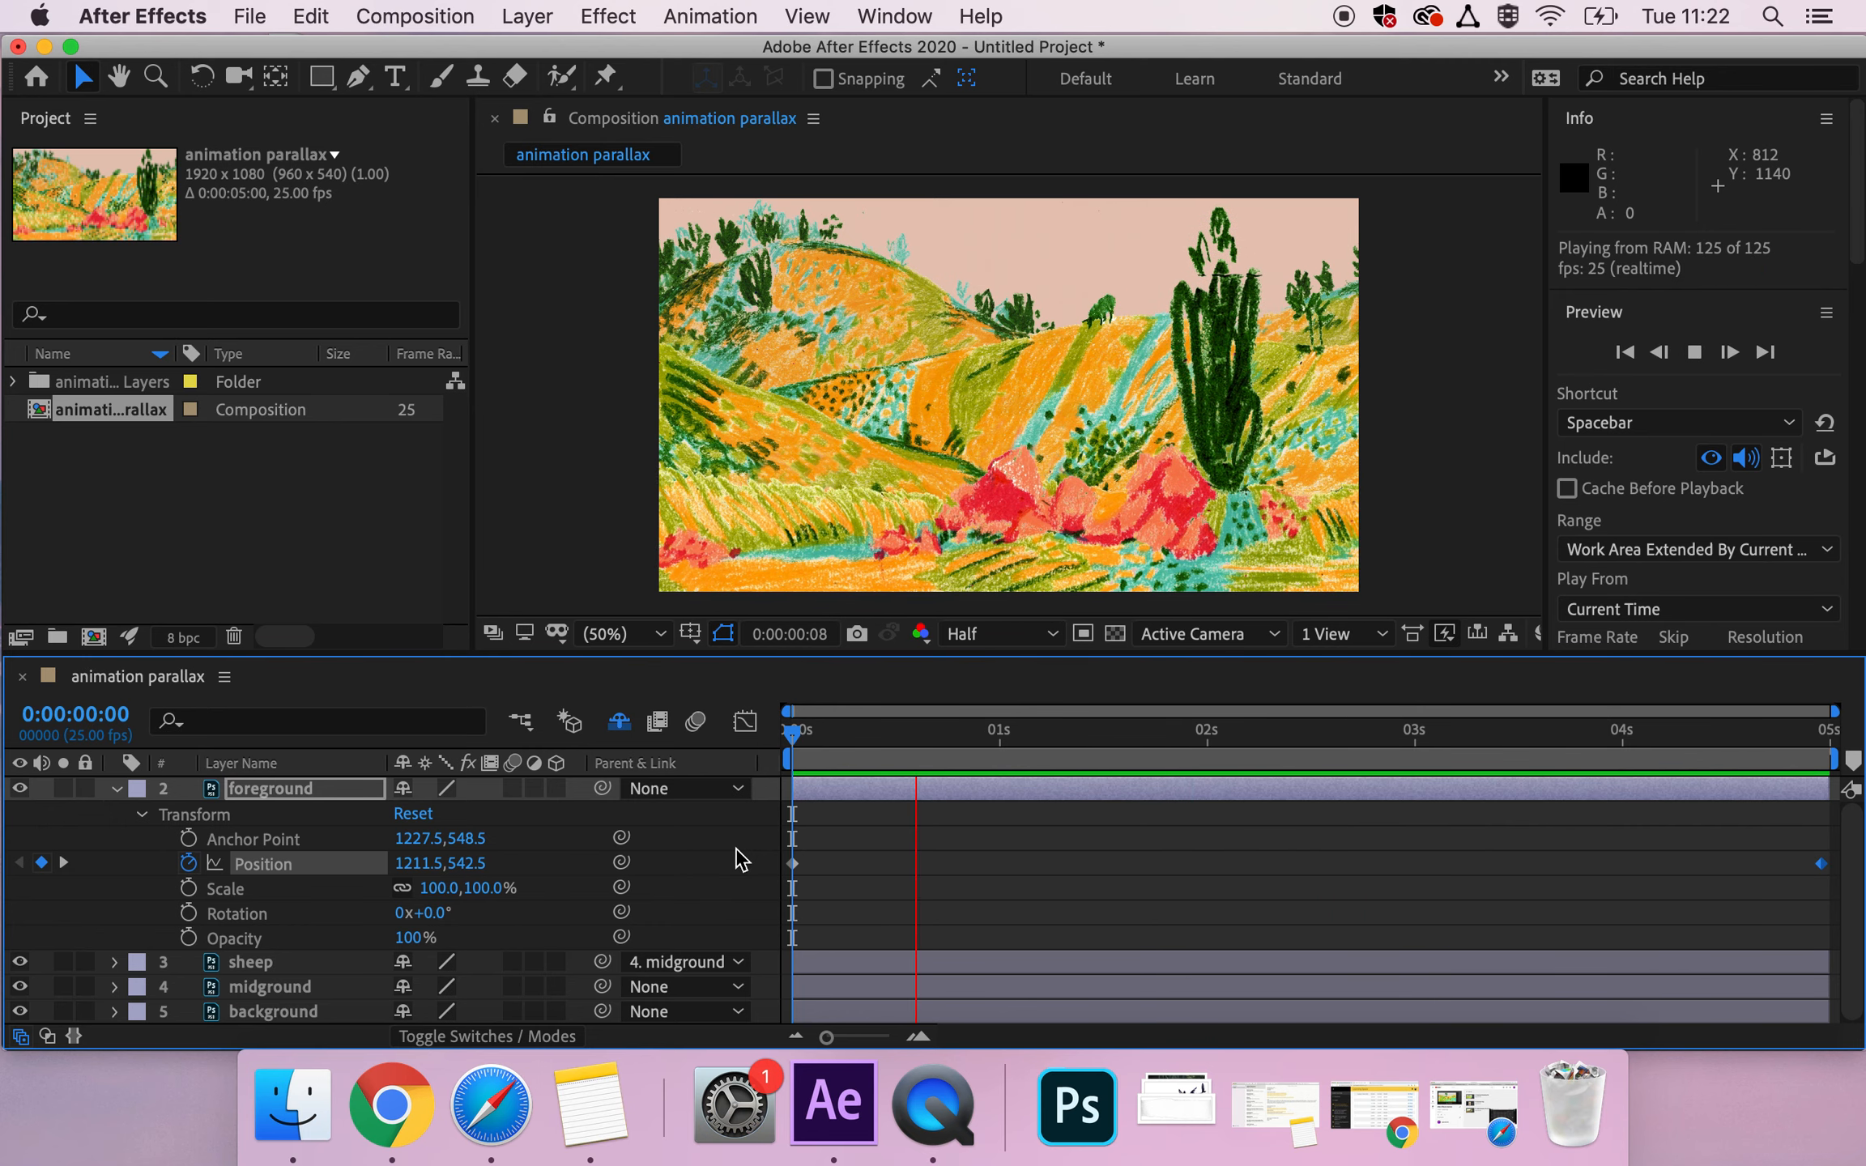
pyautogui.press('space')
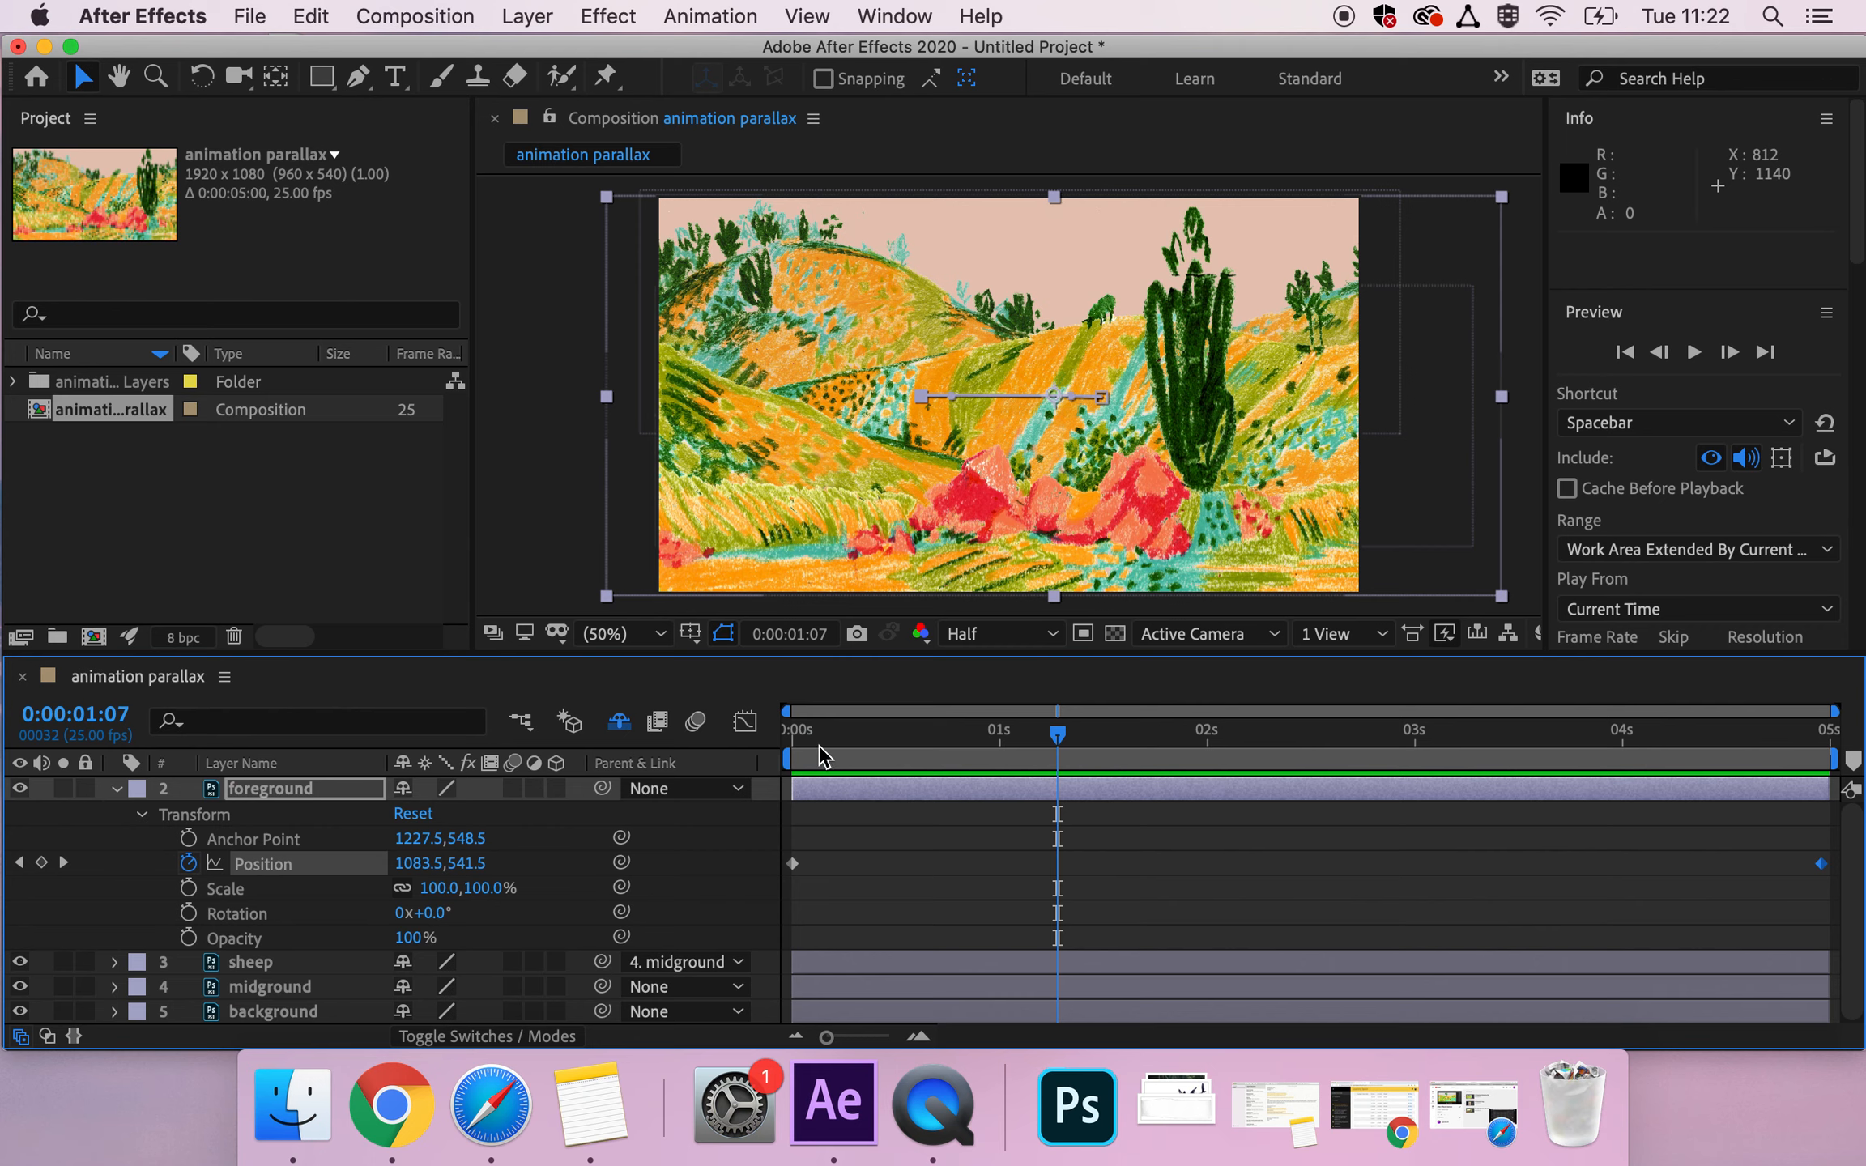
# Move the foreground's Position keyframes inward, to just before 0:00:01:00 and to 0:00:04:02, and preview the delayed motion.
pyautogui.click(801, 733)
pyautogui.moveTo(846, 741); pyautogui.dragTo(1002, 745)
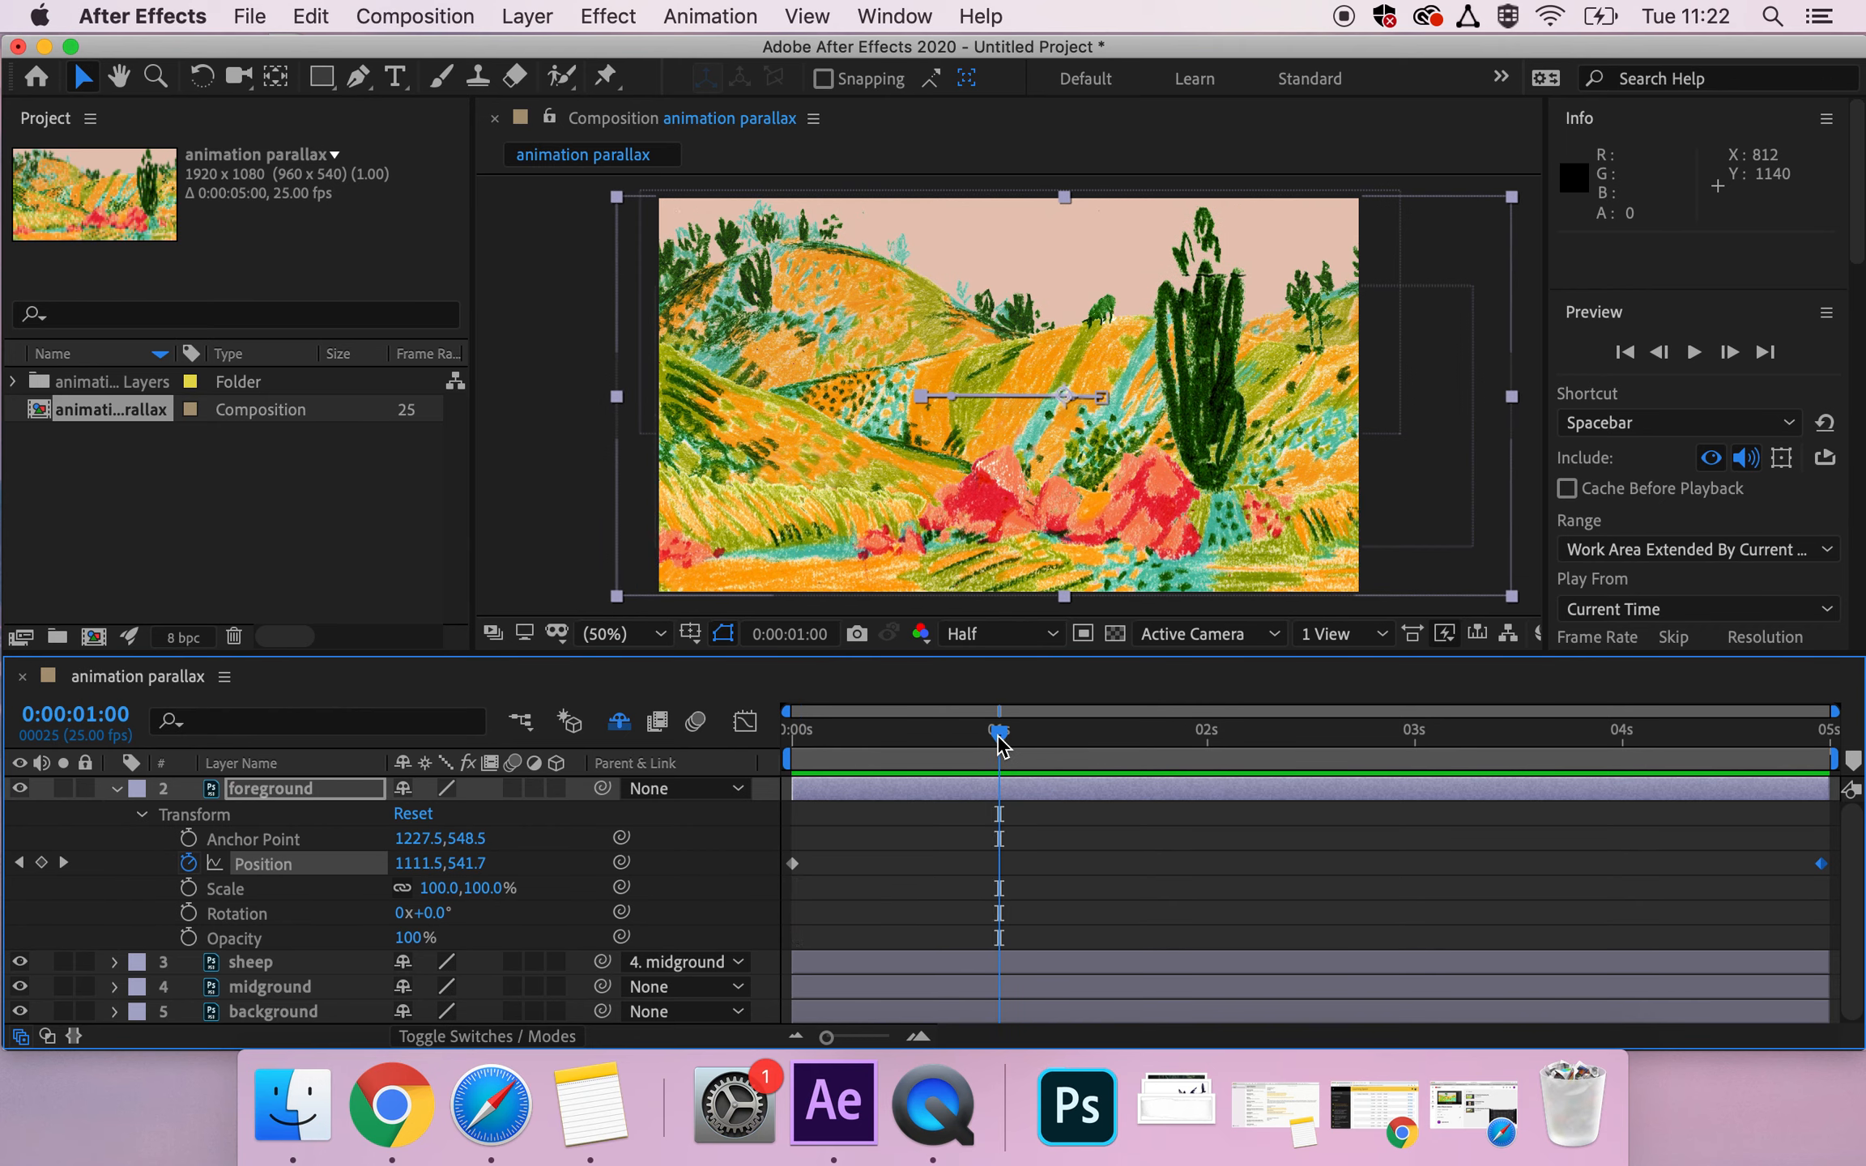
pyautogui.moveTo(1820, 867); pyautogui.dragTo(1631, 881)
pyautogui.moveTo(991, 875)
pyautogui.mouseDown()
pyautogui.moveTo(792, 873)
pyautogui.moveTo(987, 864)
pyautogui.mouseUp()
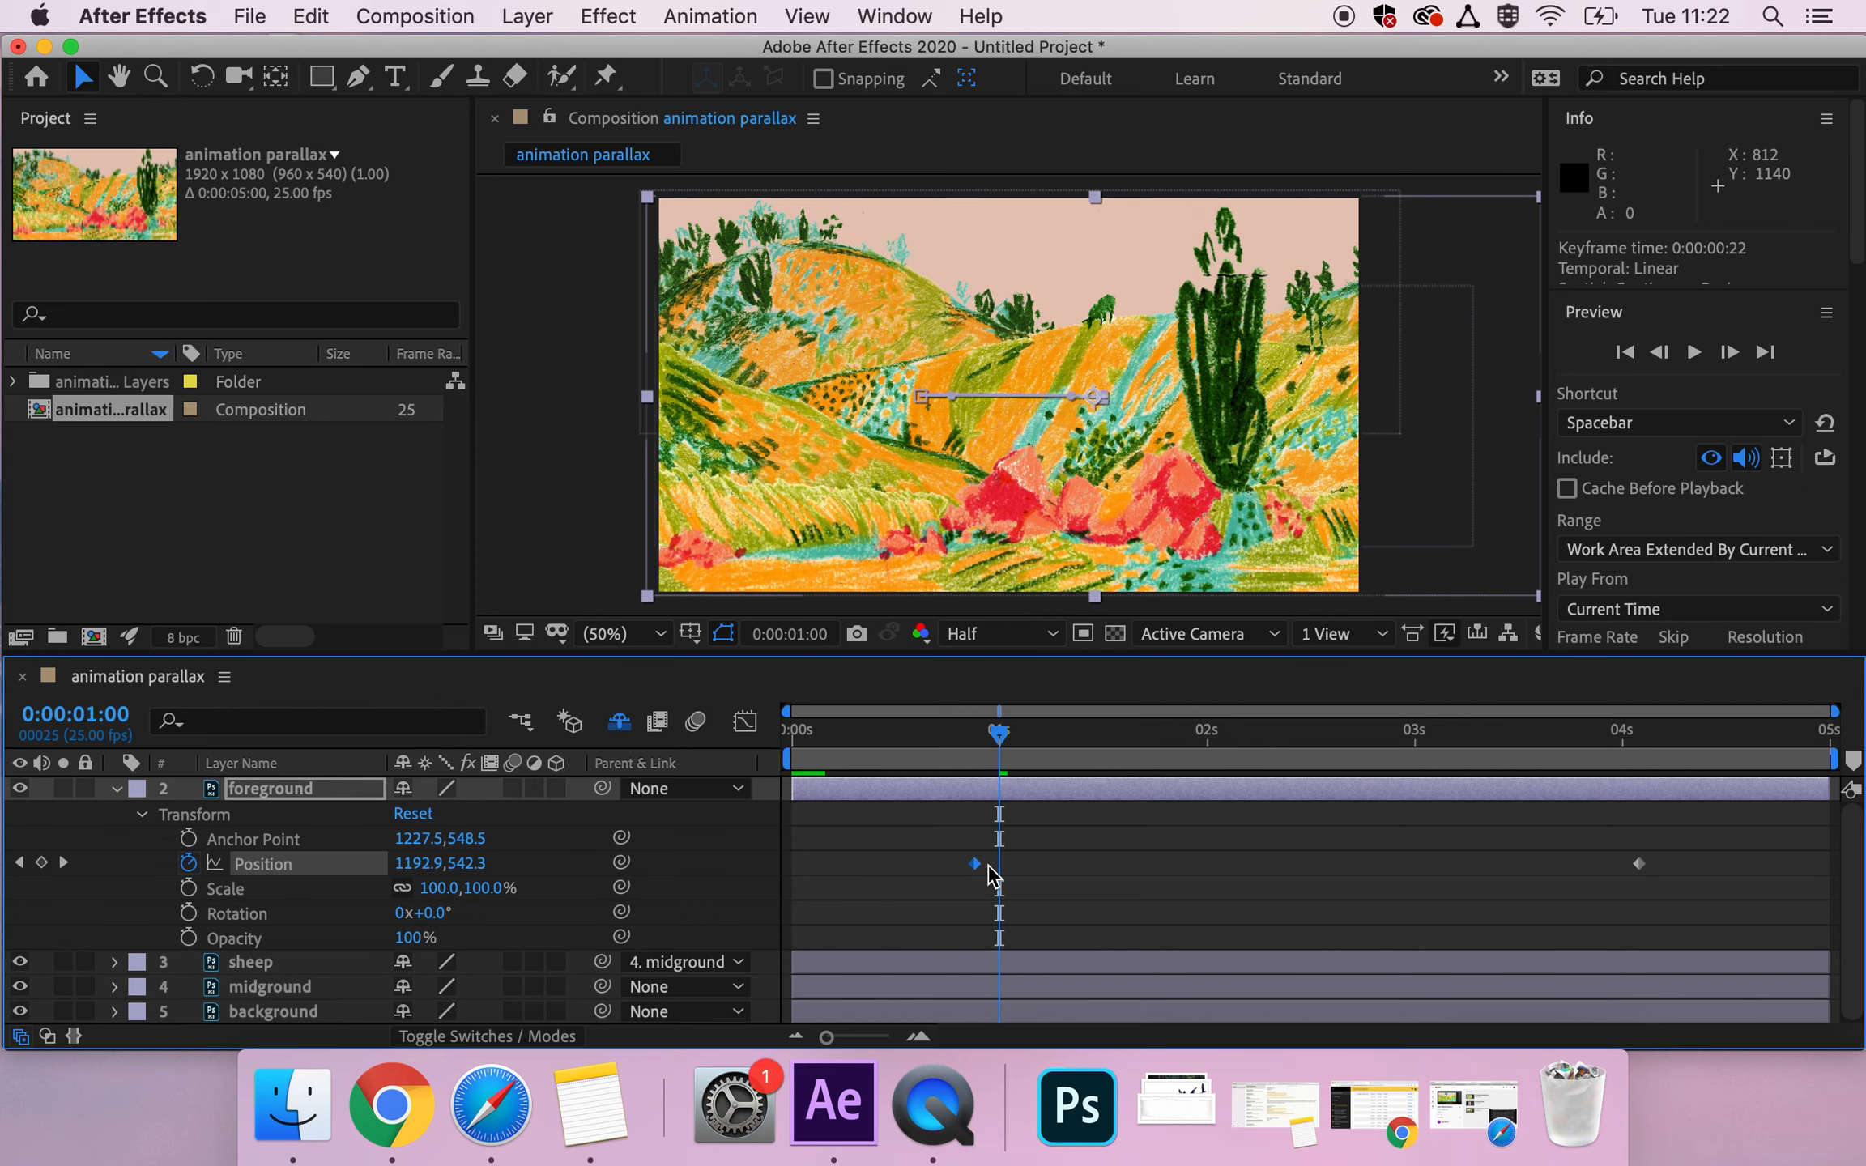
pyautogui.click(795, 733)
pyautogui.press('space')
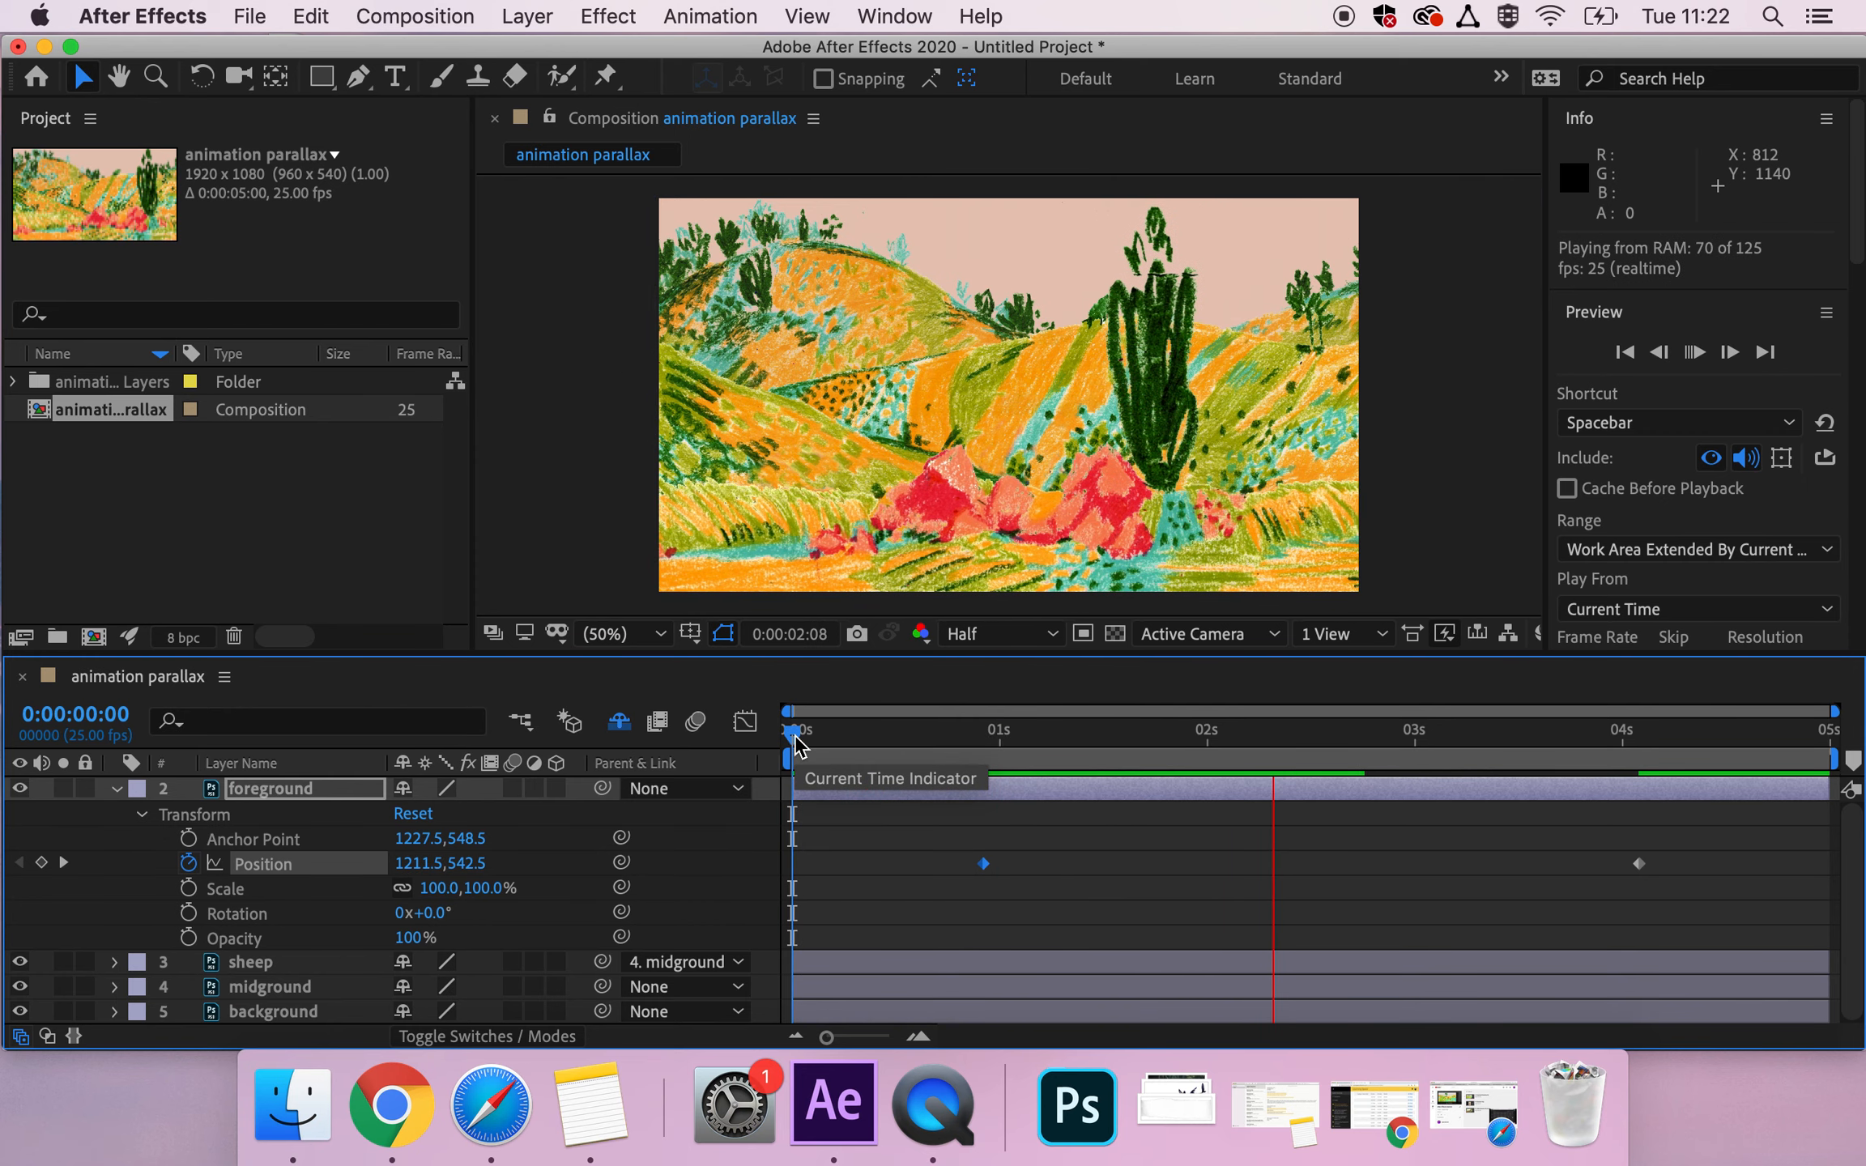
pyautogui.press('space')
pyautogui.moveTo(1320, 753); pyautogui.dragTo(791, 733)
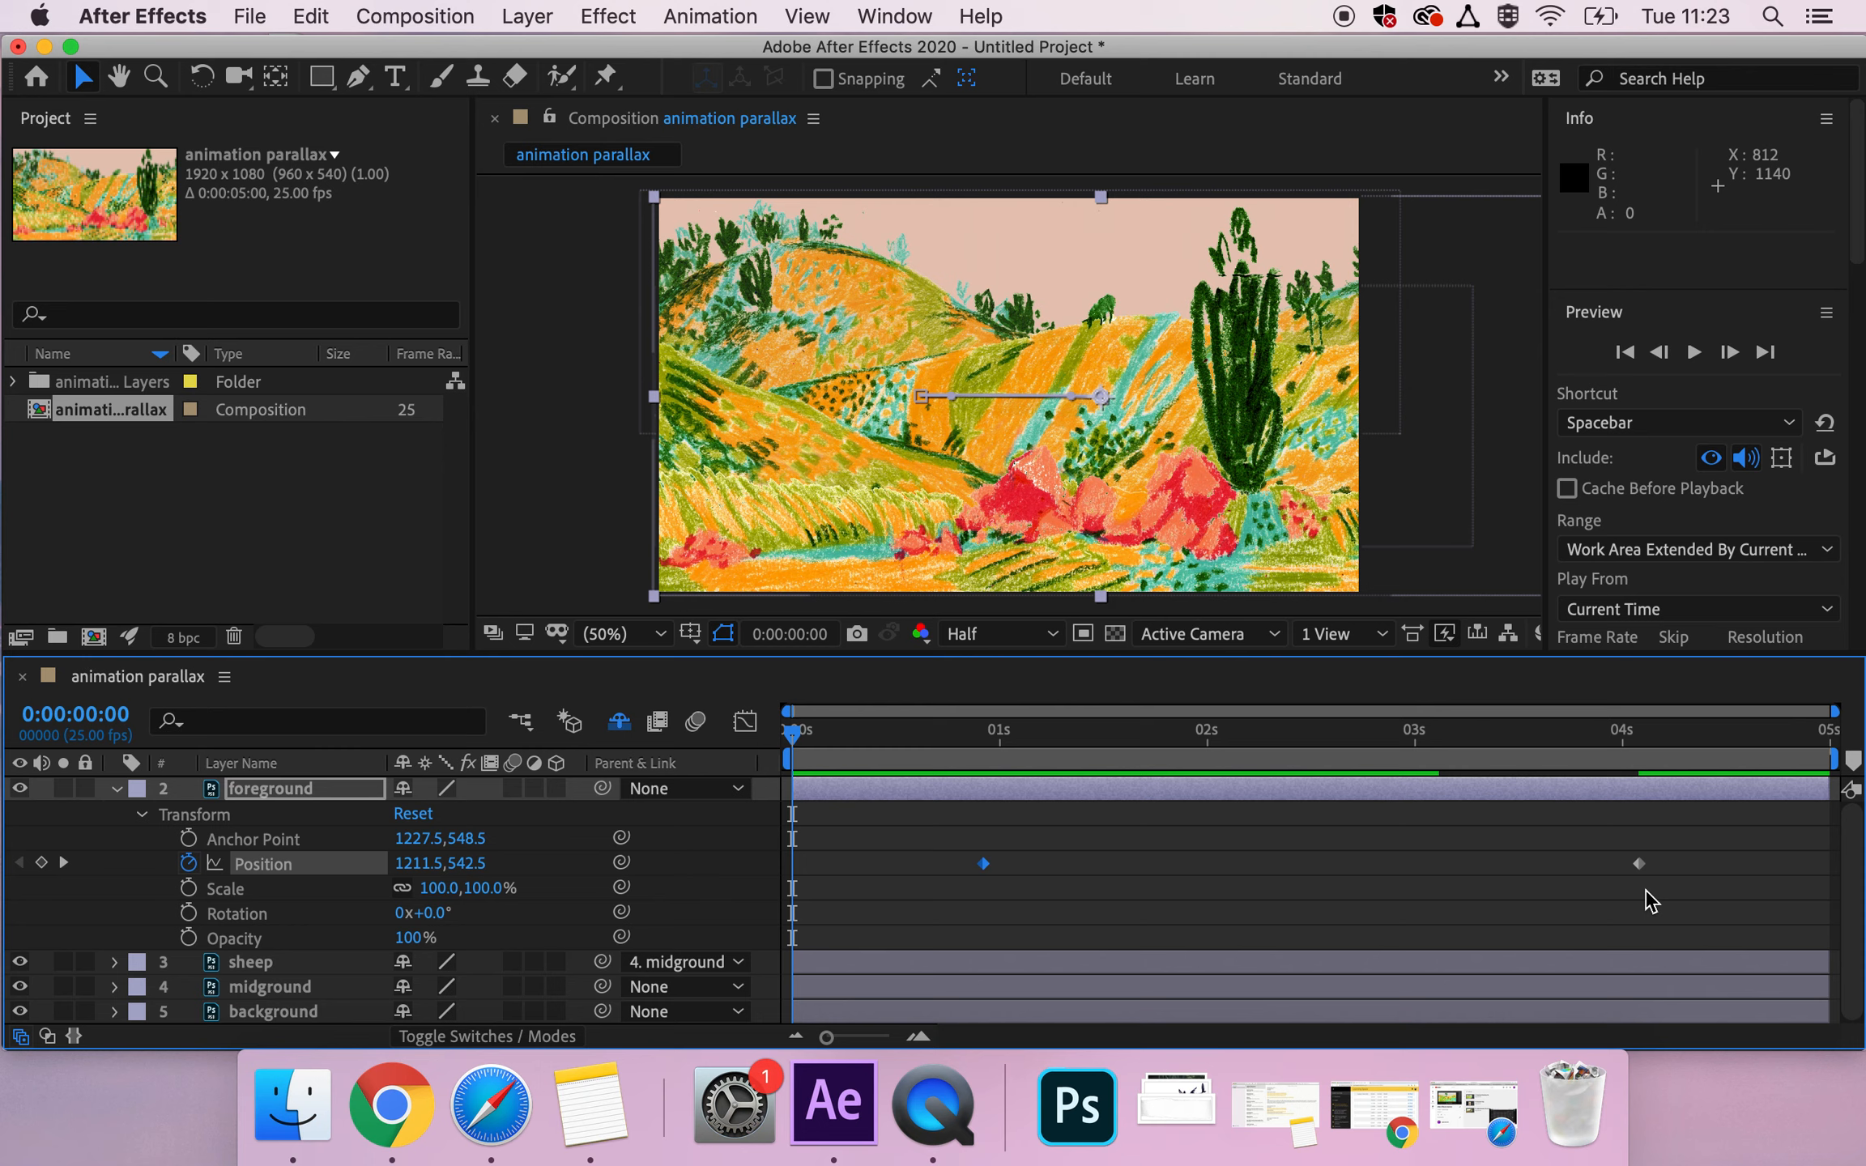
# Try moving the ending Position keyframe to about 1.5 seconds for faster motion, preview it, and undo the keyframe move.
pyautogui.click(1638, 865)
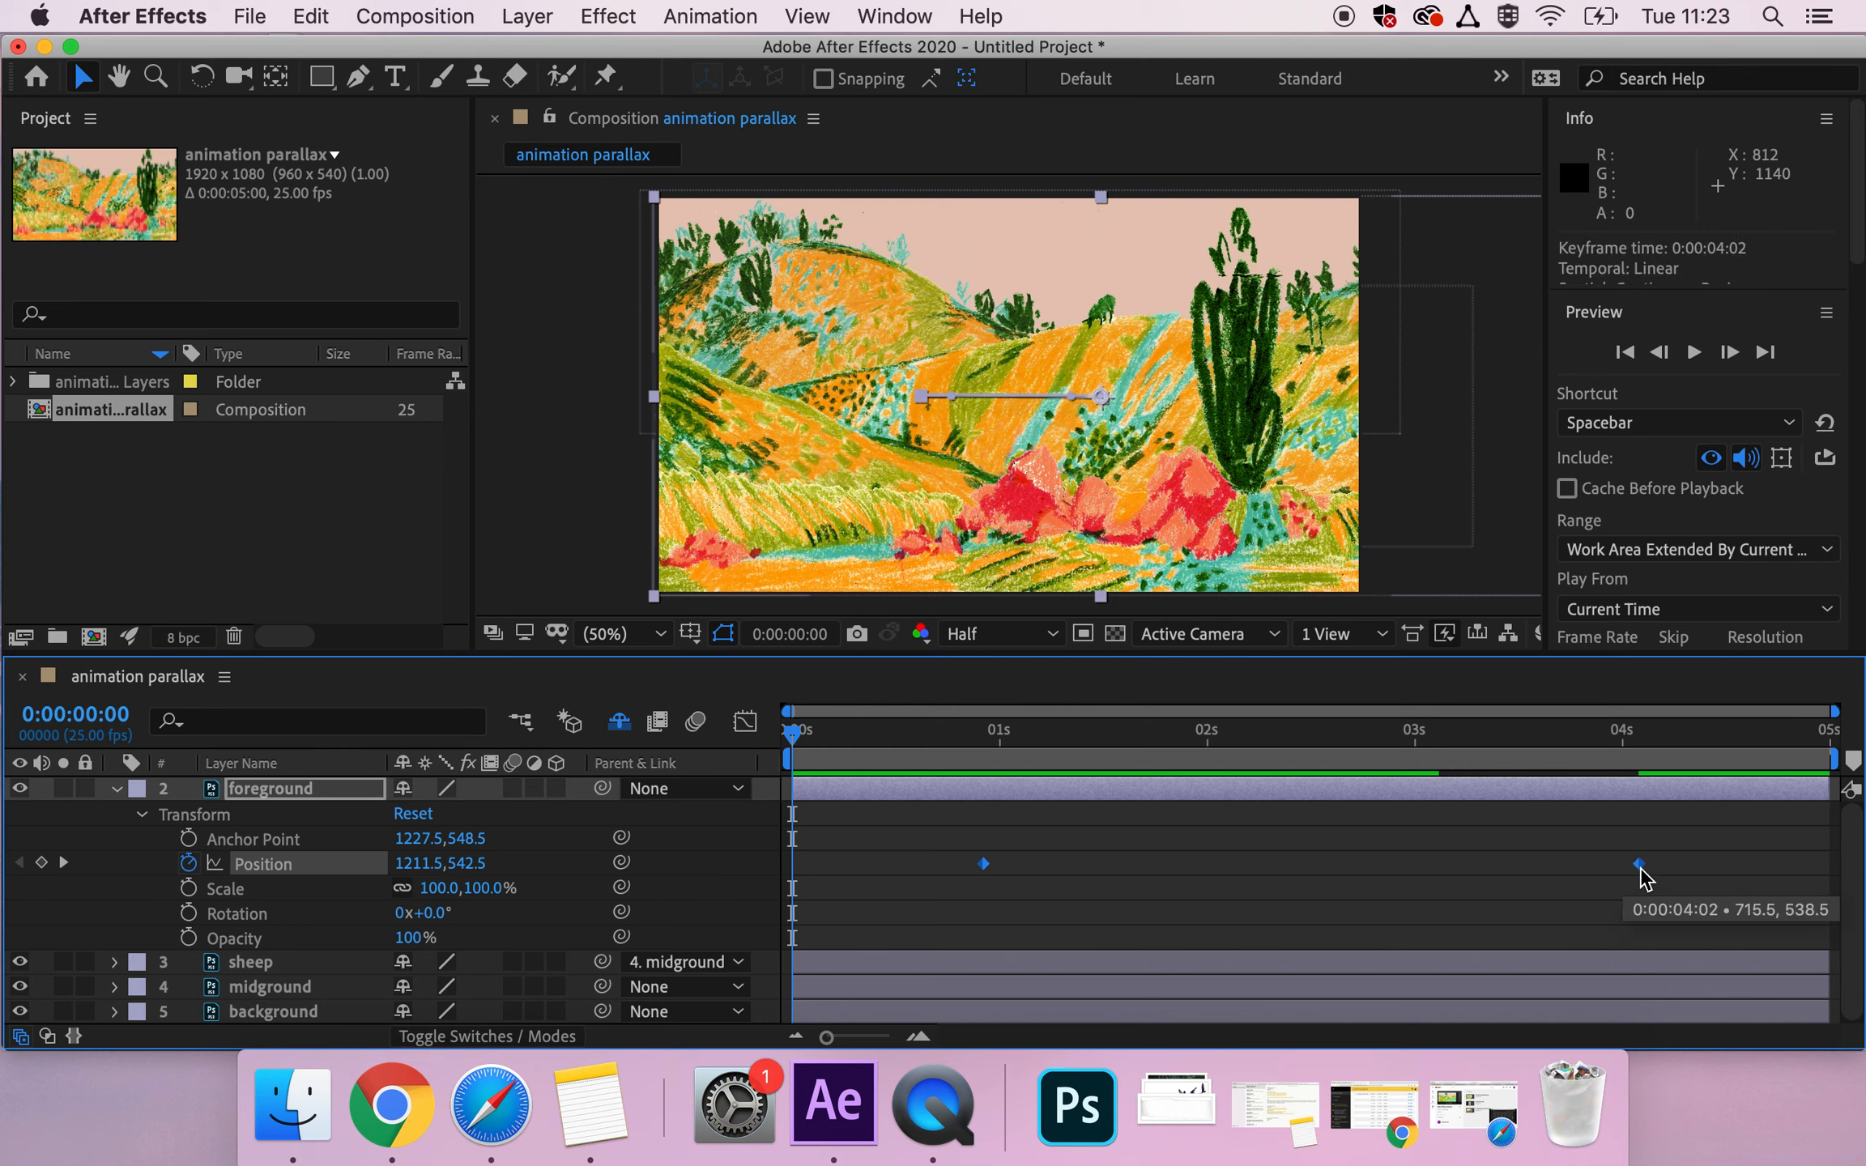
pyautogui.moveTo(1685, 869); pyautogui.dragTo(1110, 865)
pyautogui.press('space')
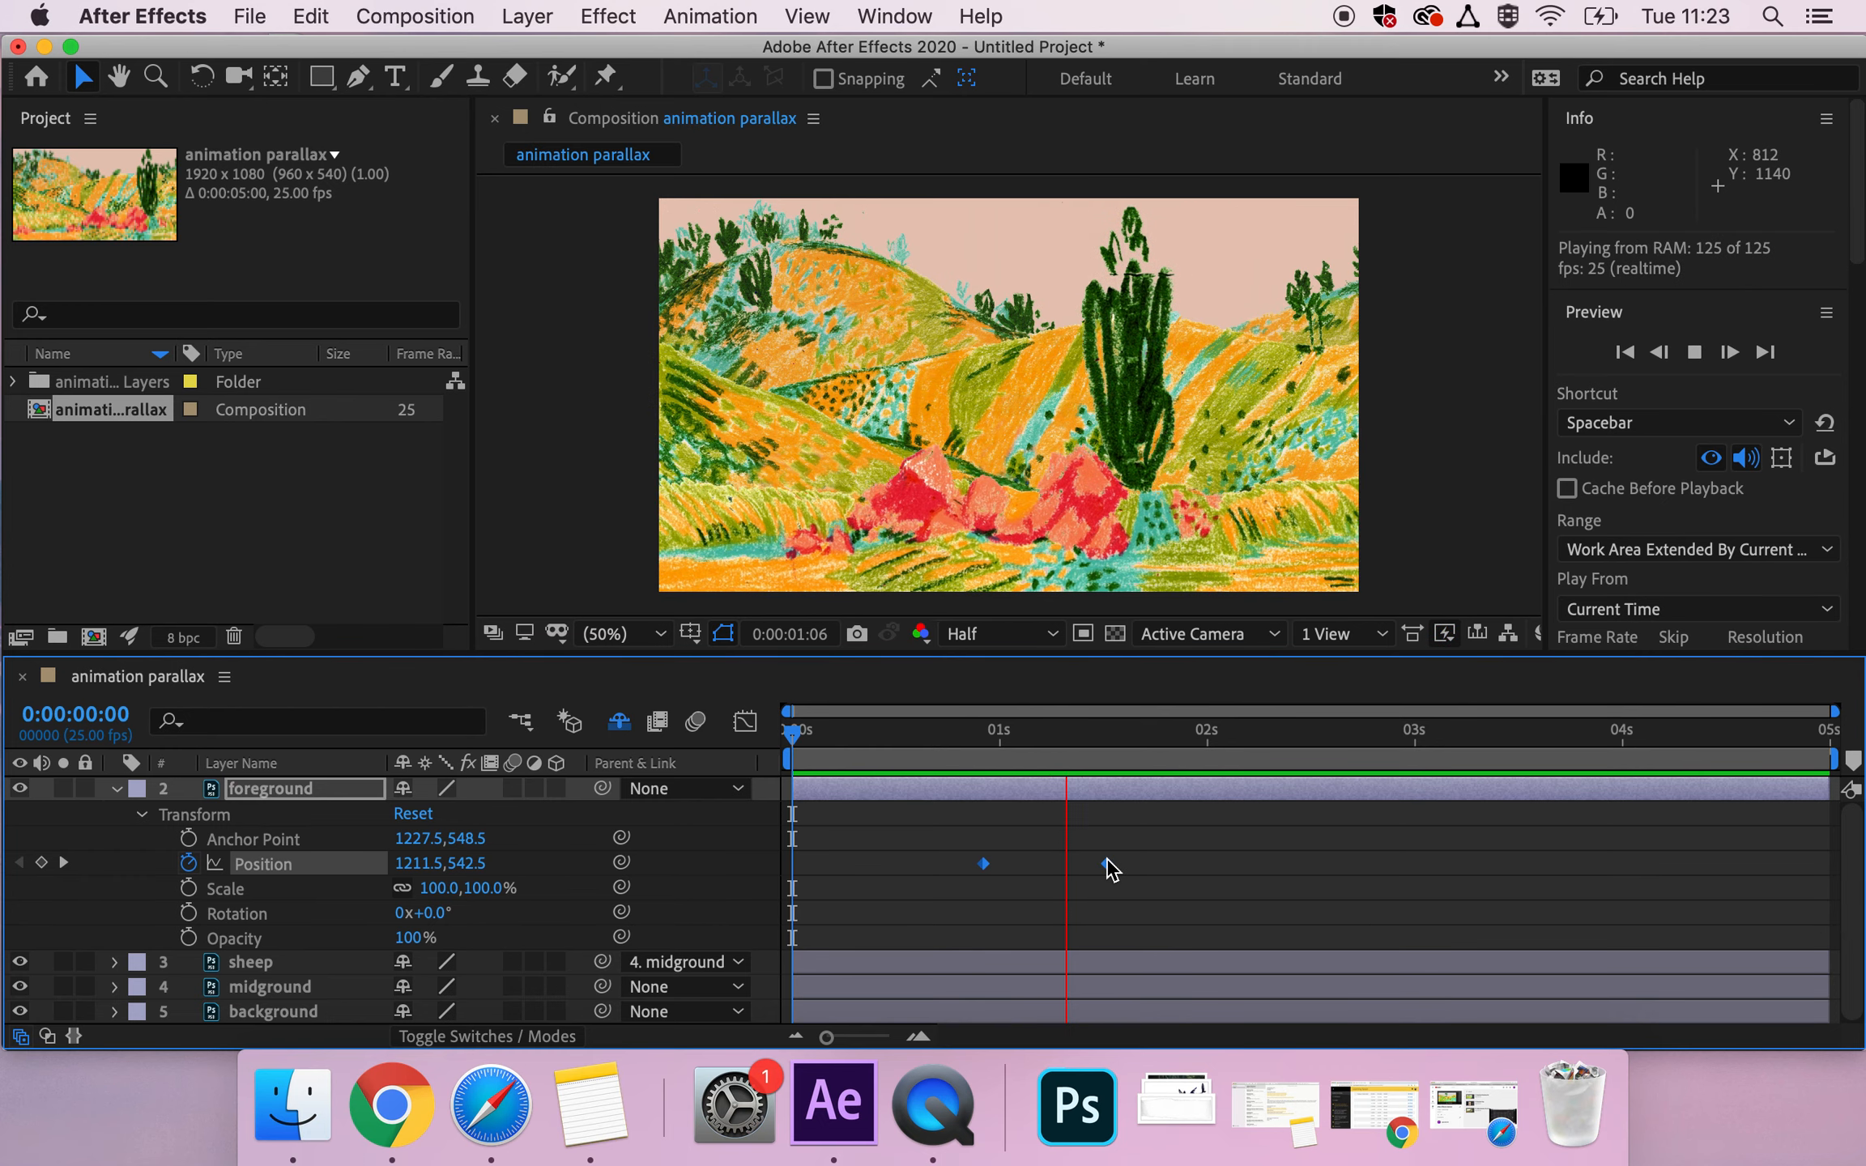
pyautogui.press('space')
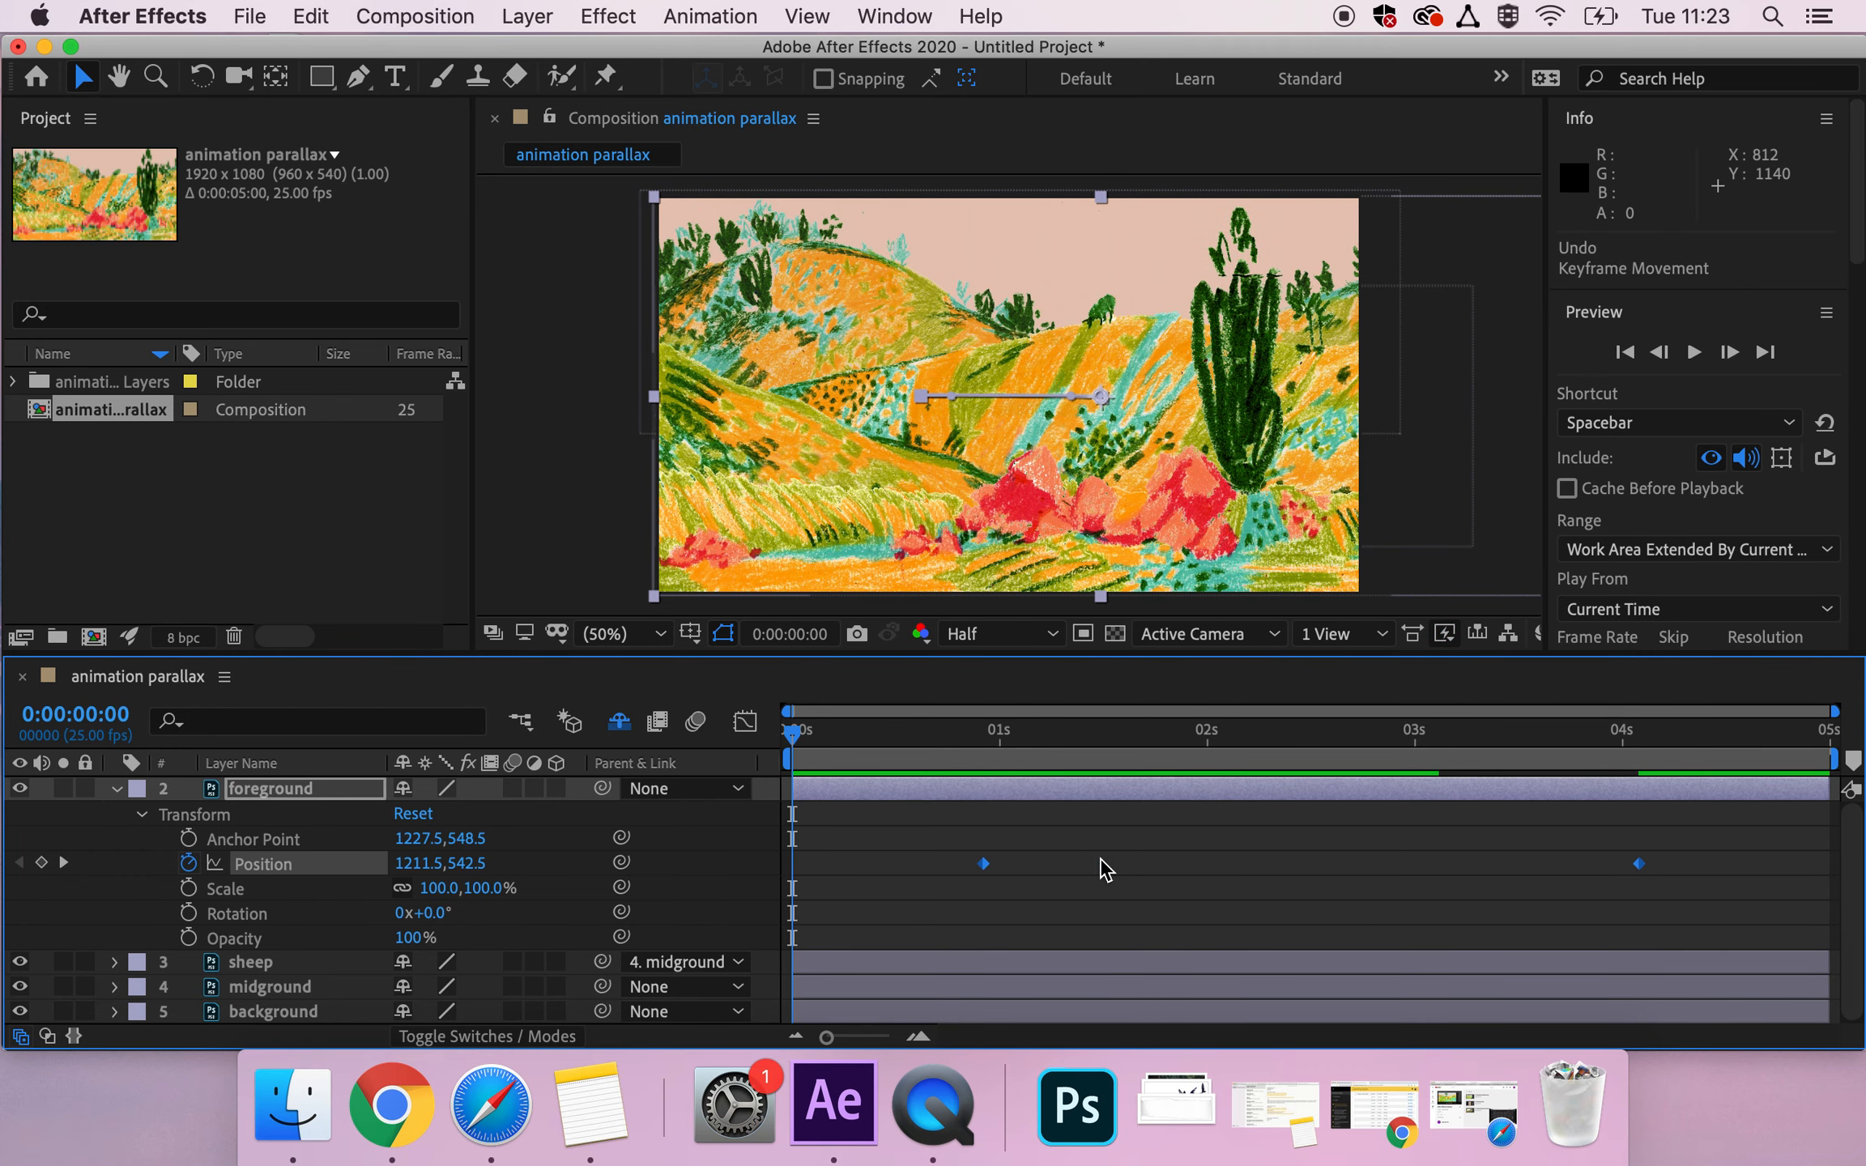
# Move the first Position keyframe back to 0:00:00:00 and paste a copy of it at 0:00:04:24.
pyautogui.click(1037, 881)
pyautogui.moveTo(983, 865); pyautogui.dragTo(794, 869)
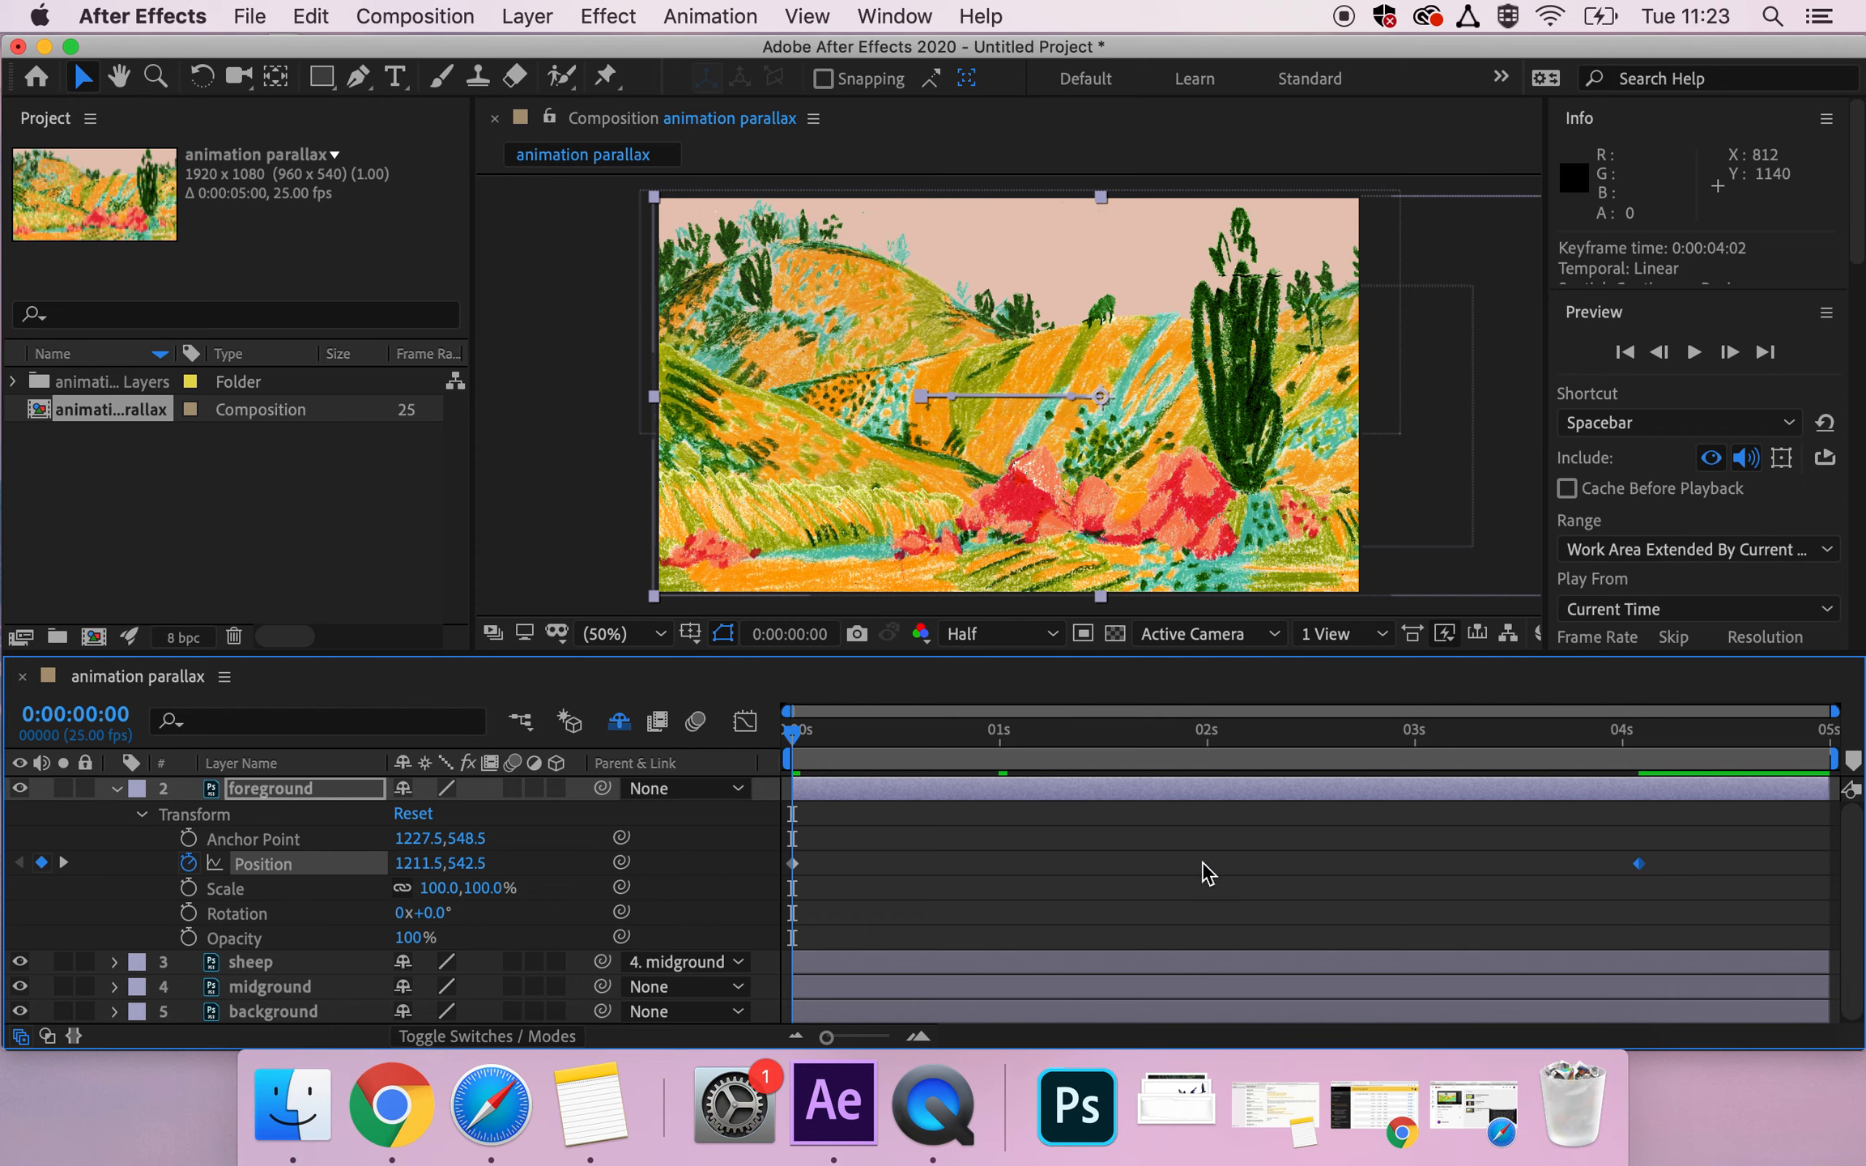
pyautogui.click(793, 864)
pyautogui.press('cmd+c')
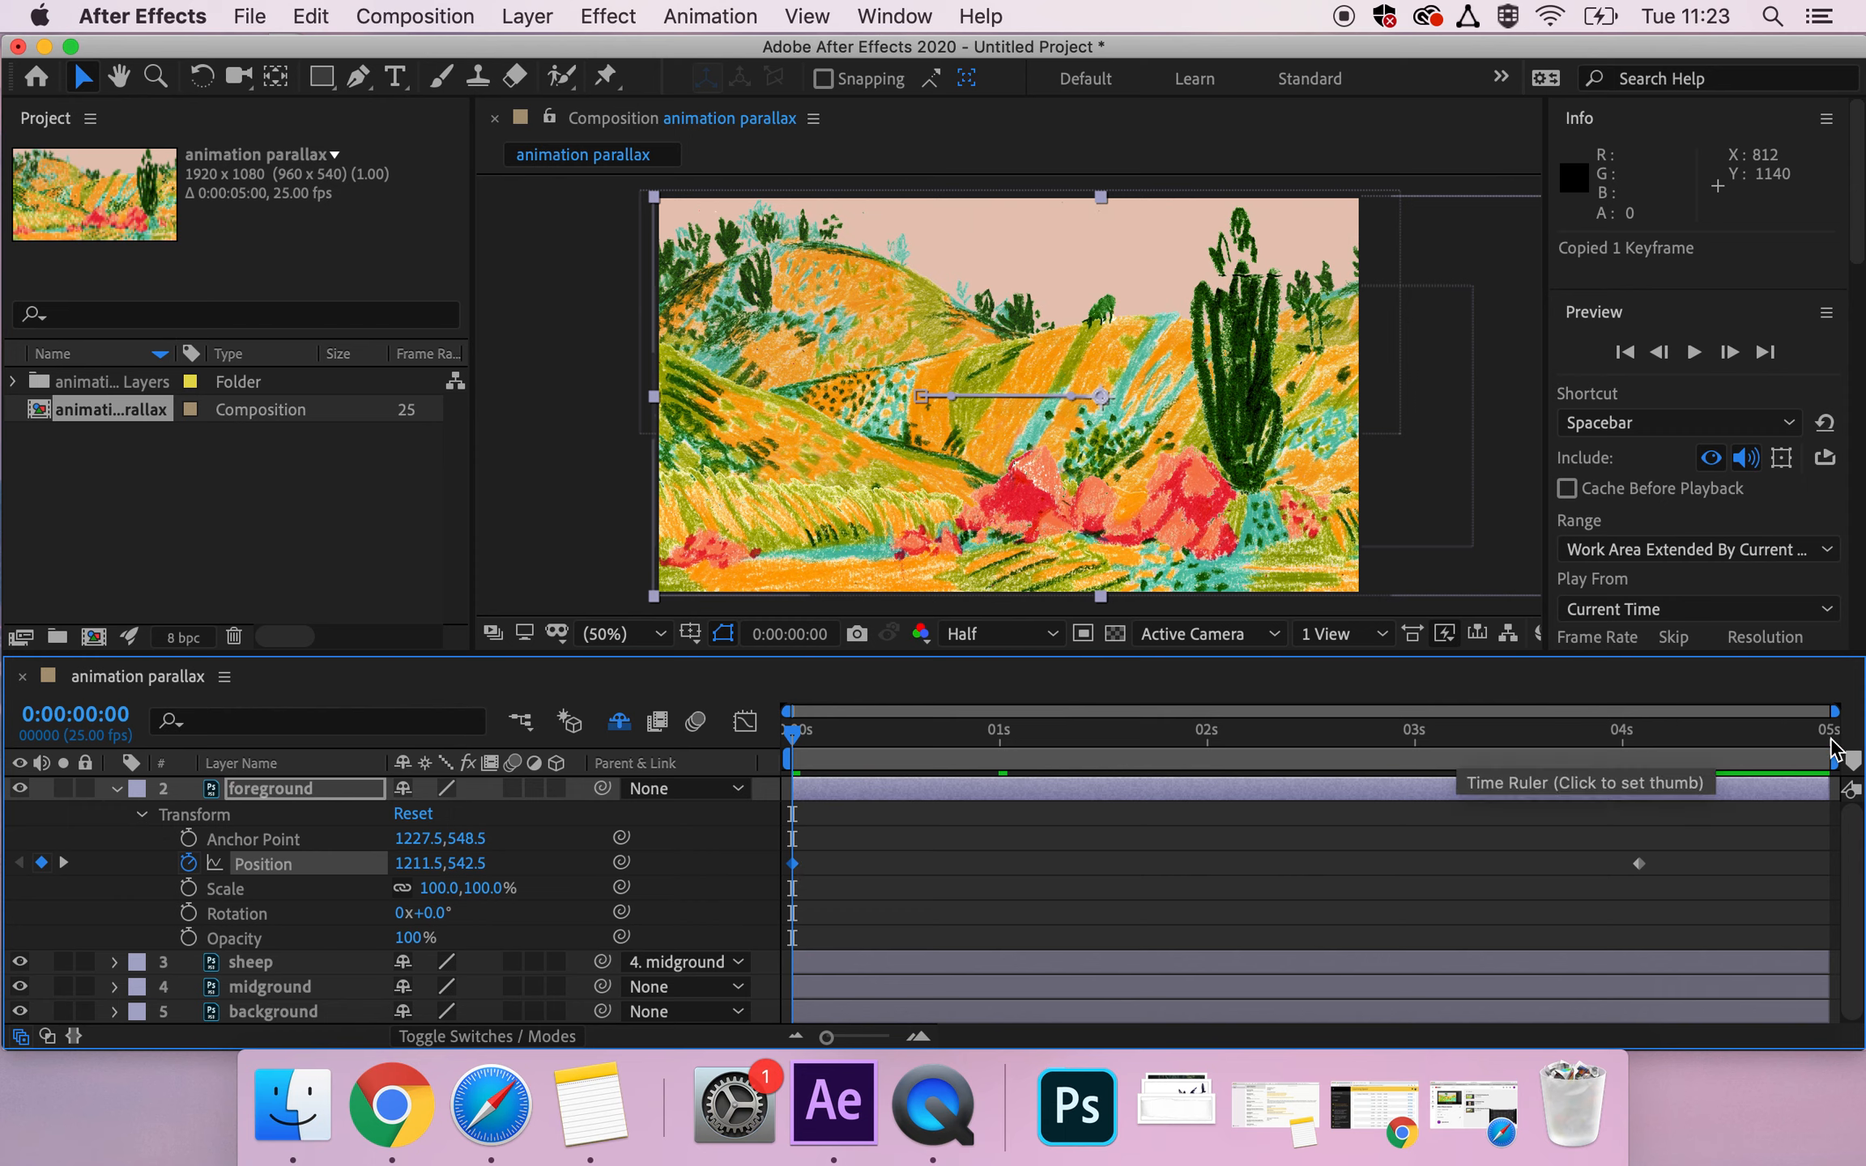
pyautogui.click(1832, 738)
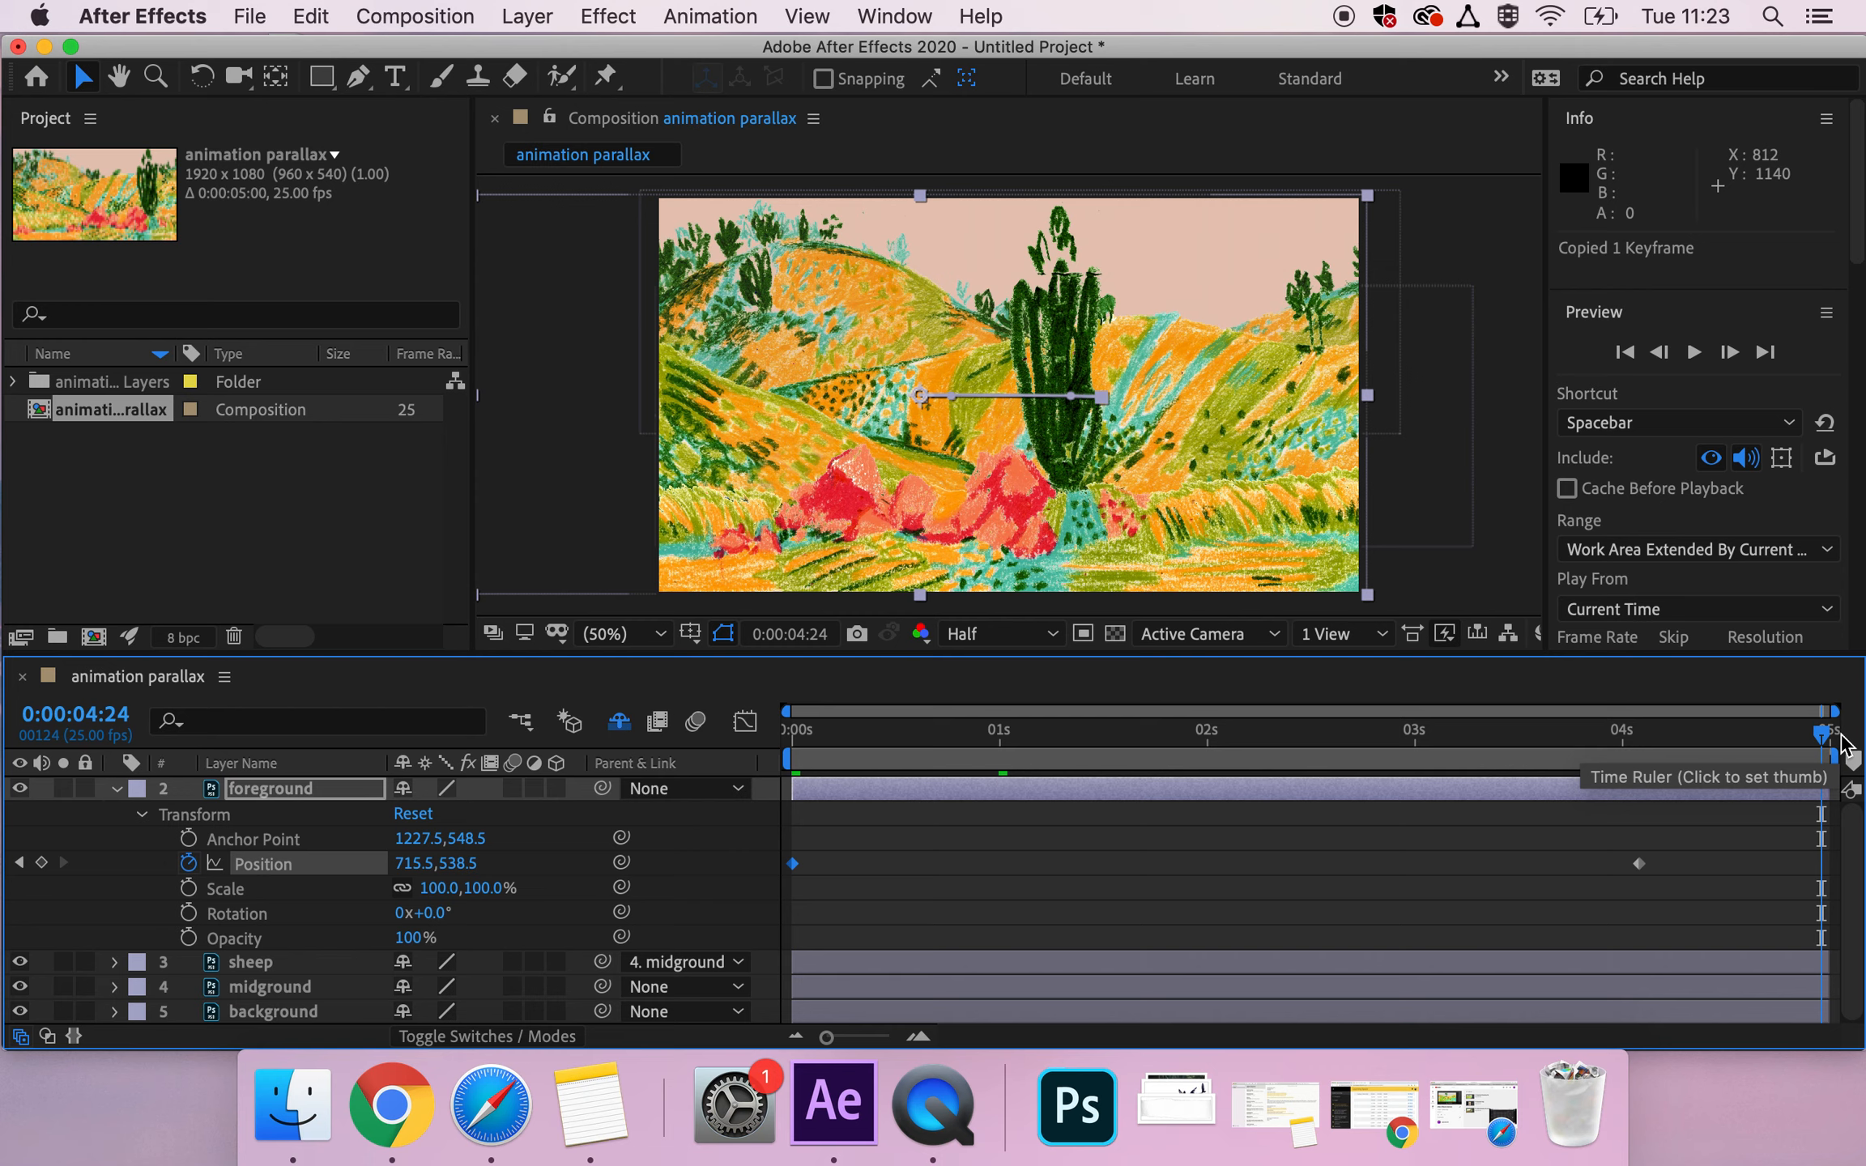
pyautogui.press('super+v')
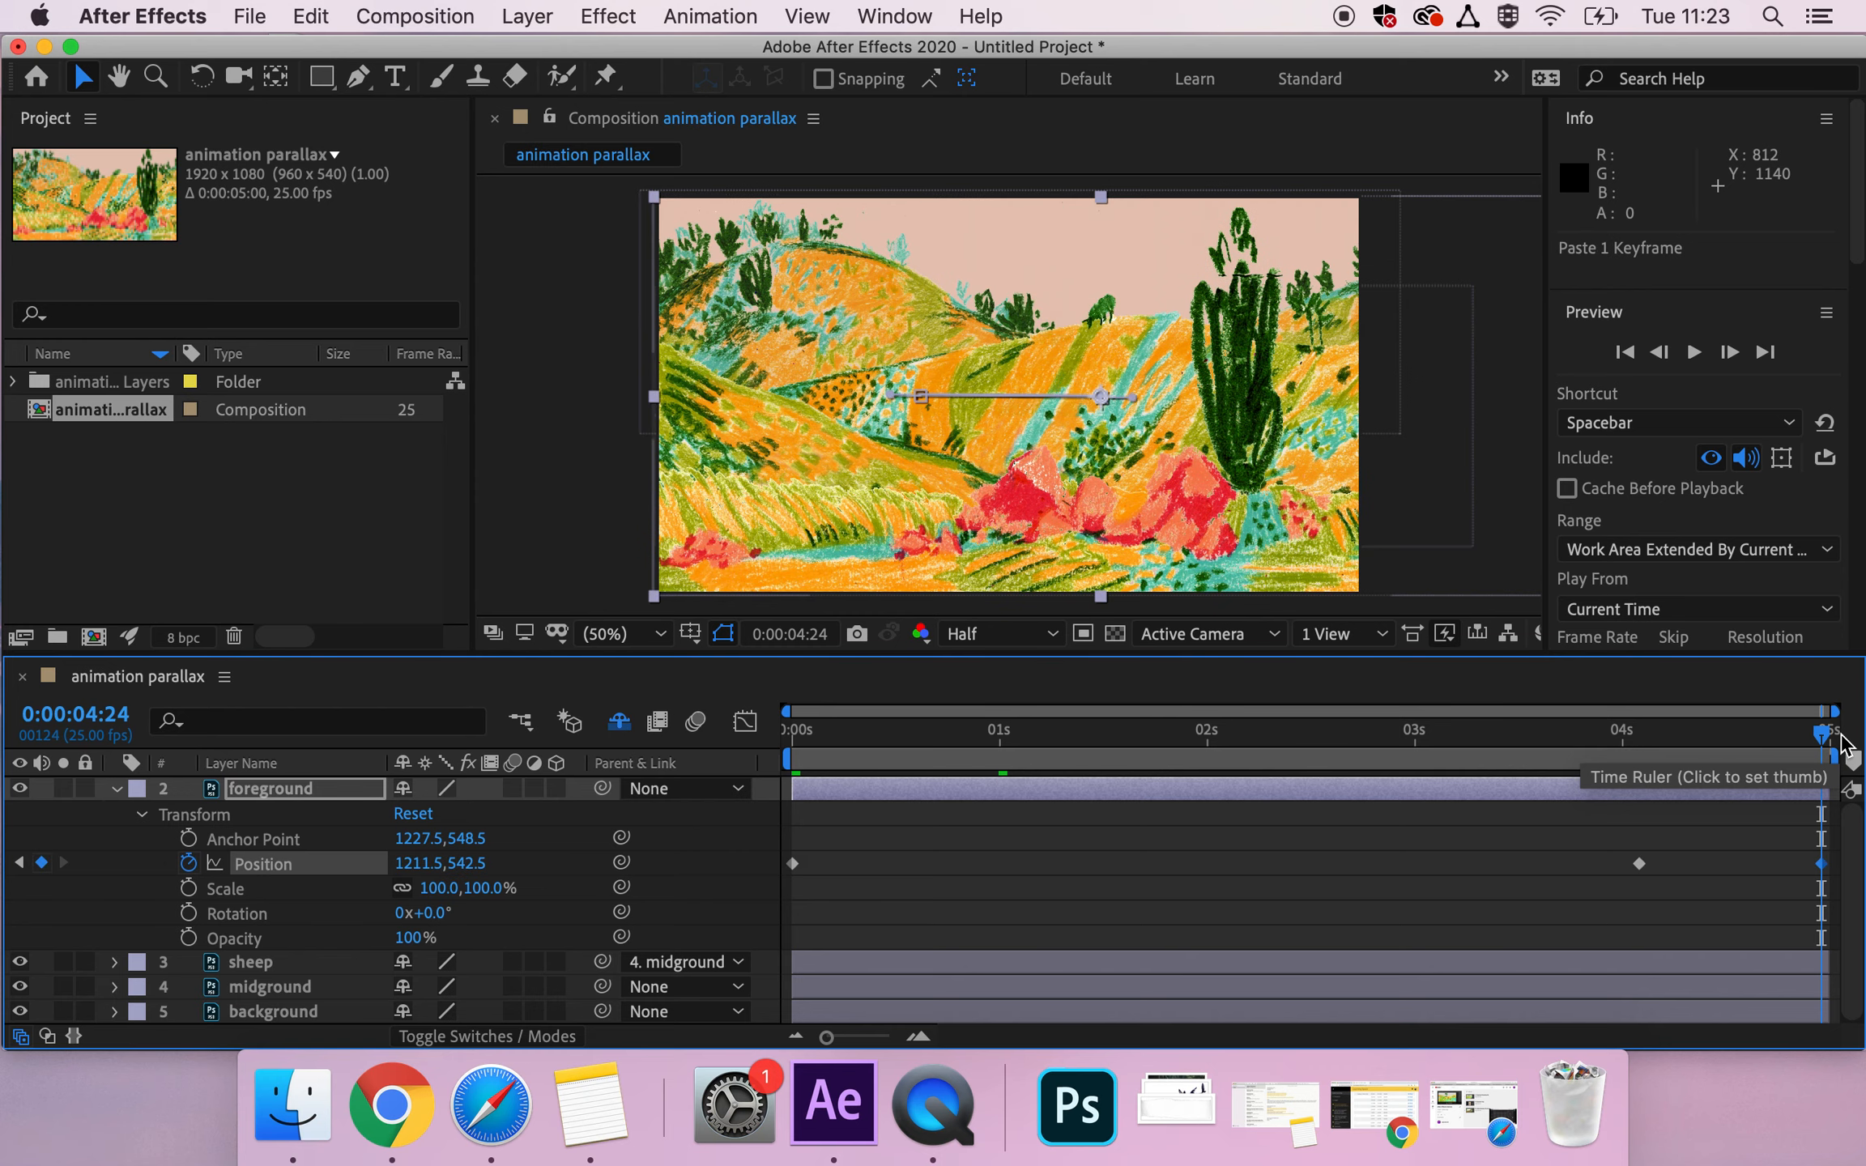
# Preview the foreground's back-and-forth motion from the start of the composition.
pyautogui.click(796, 739)
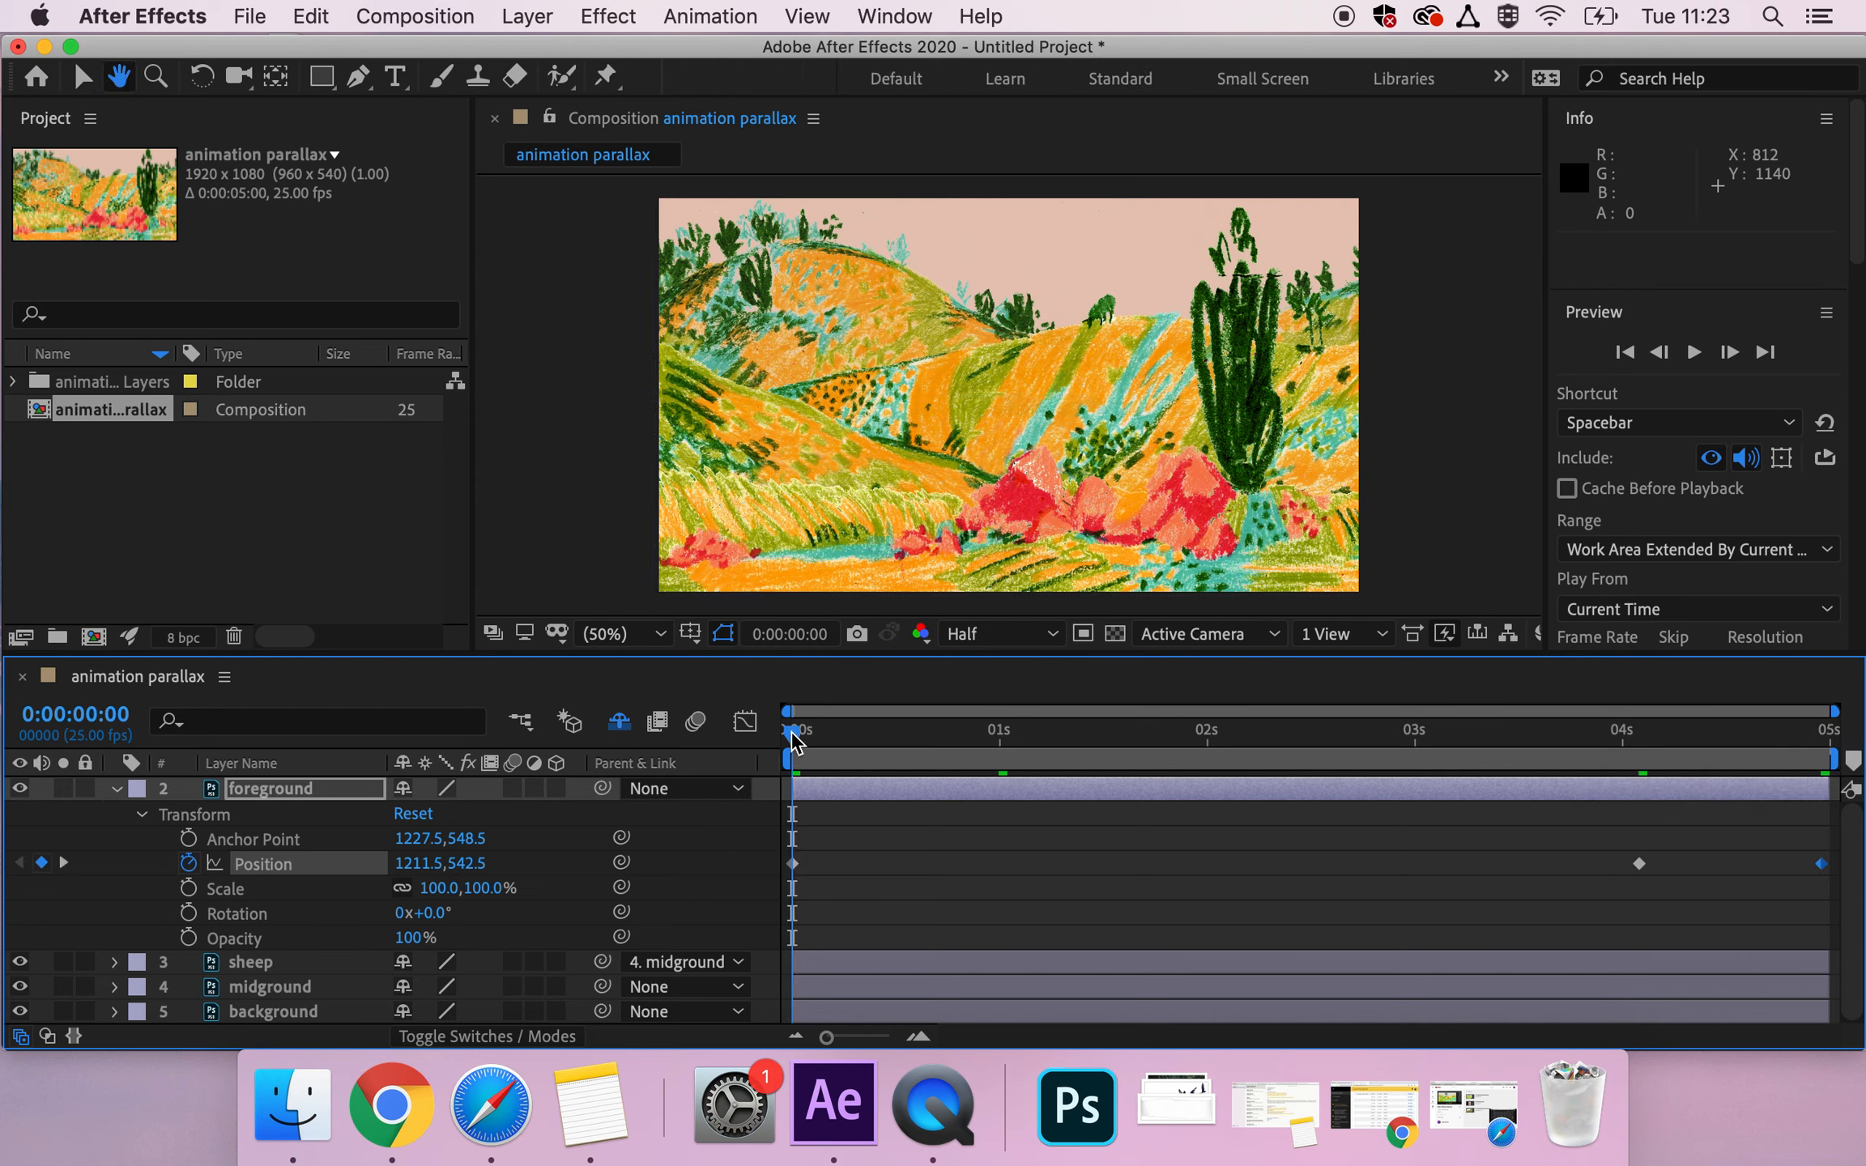
pyautogui.press('space')
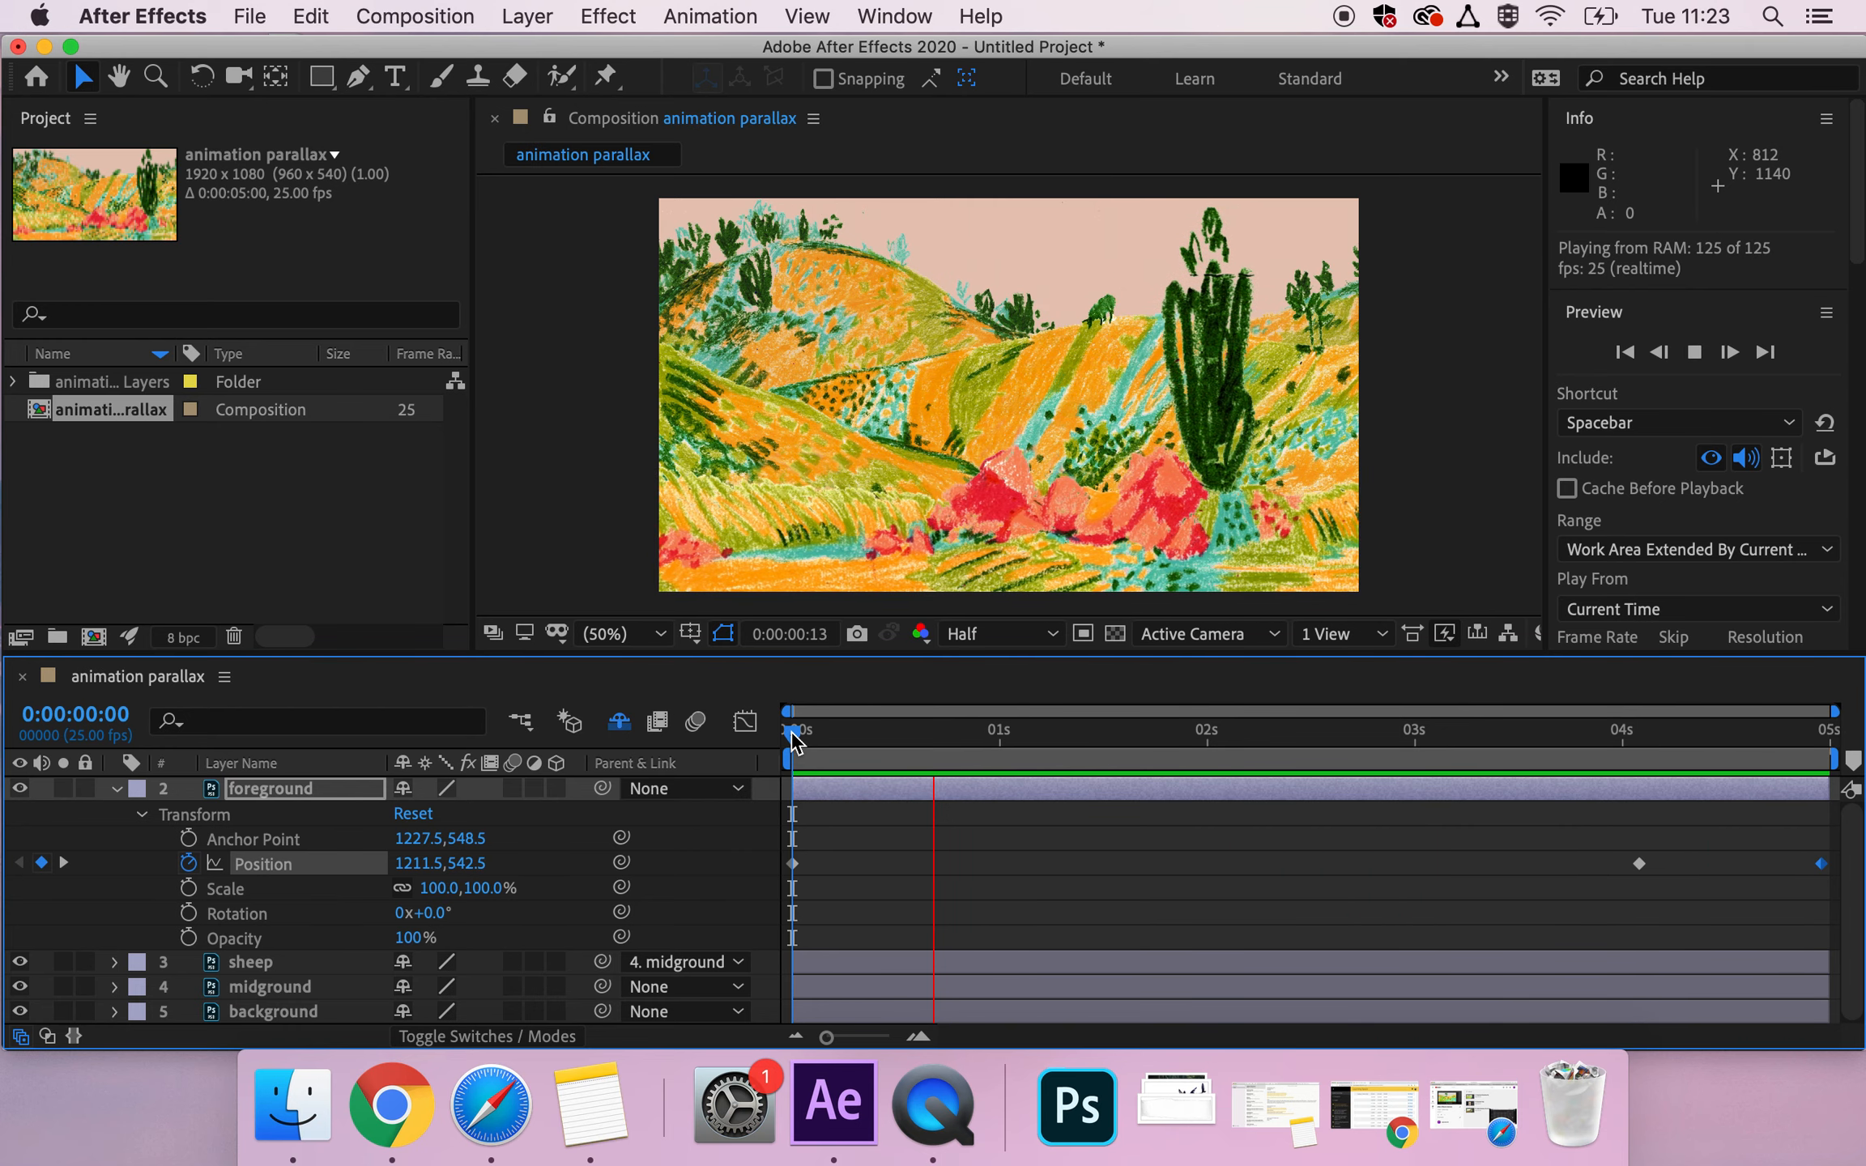
pyautogui.press('space')
# Delete the pasted Position keyframe at 0:00:04:24 and move the 0:00:04:02 keyframe there instead.
pyautogui.click(1257, 866)
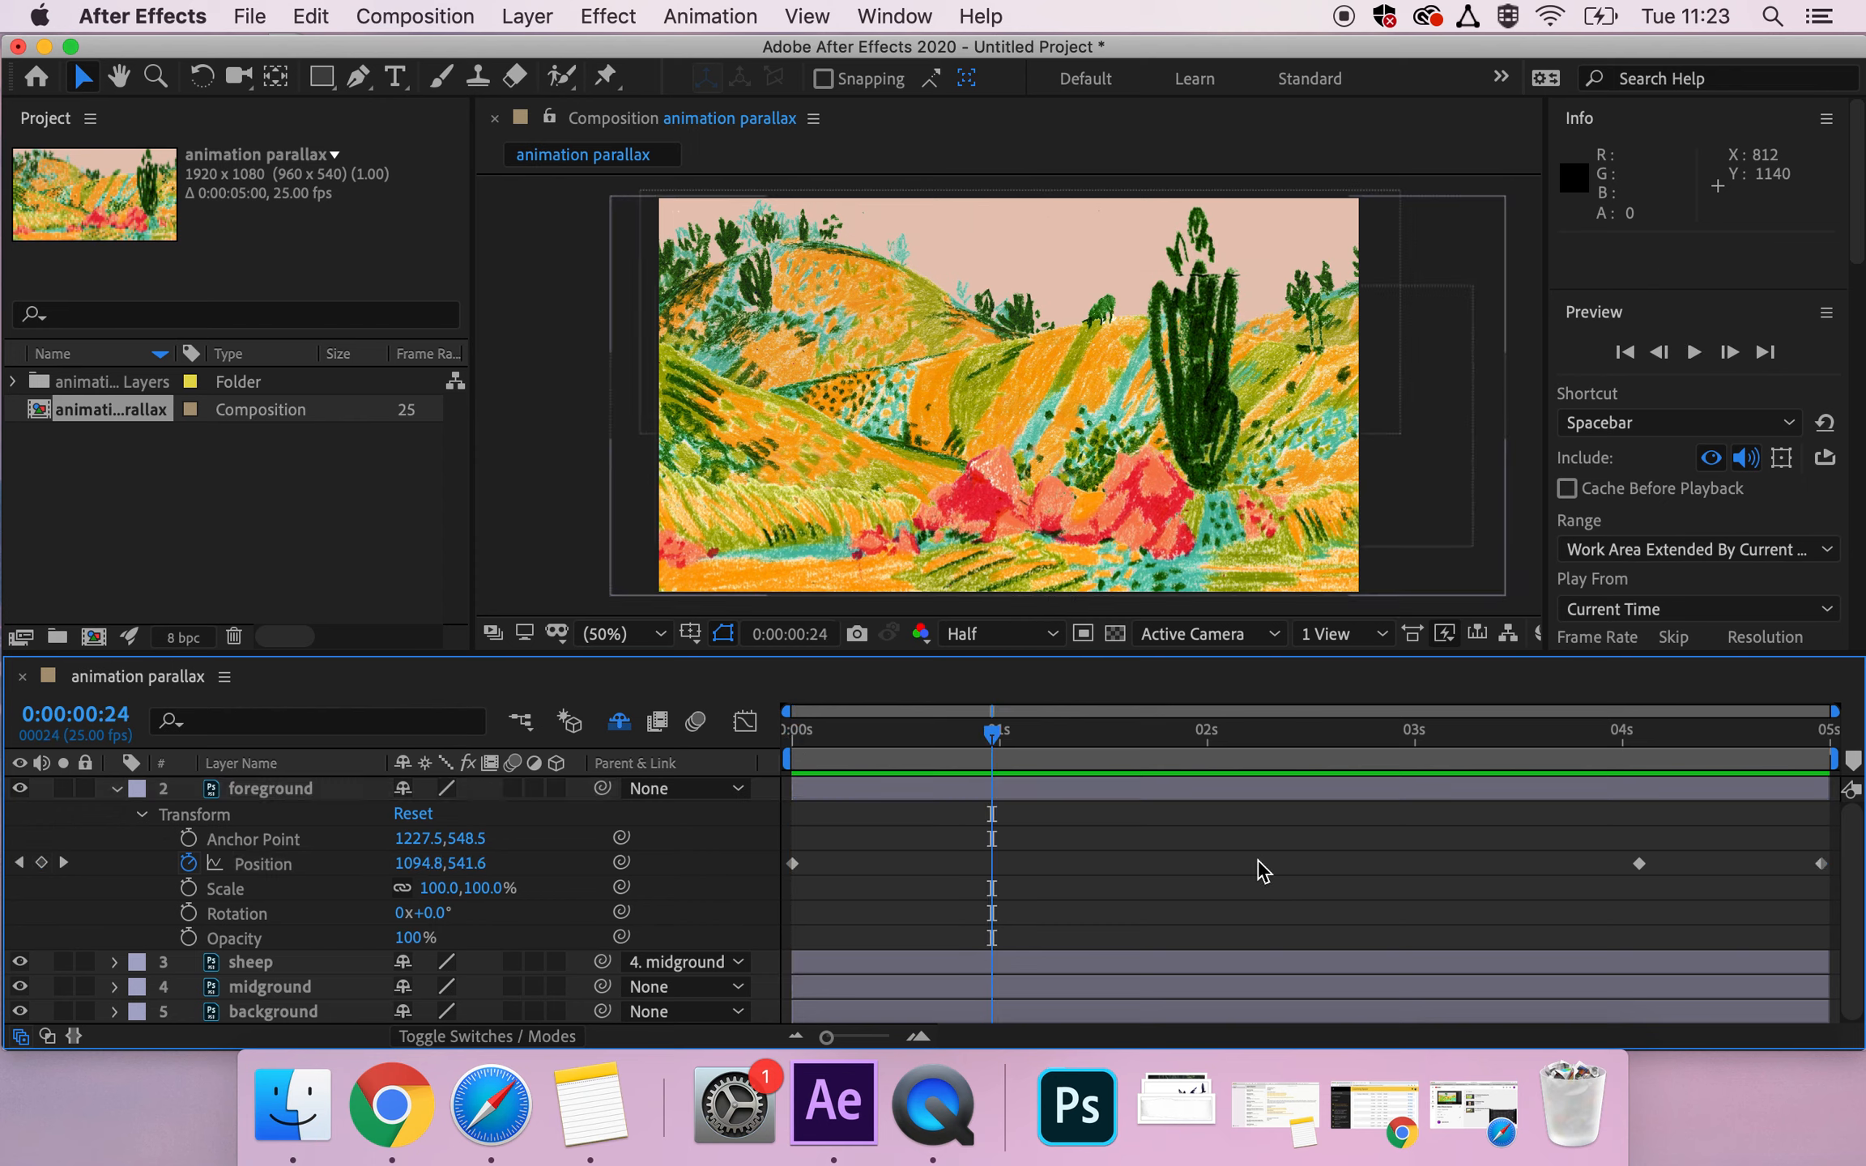
pyautogui.click(1819, 865)
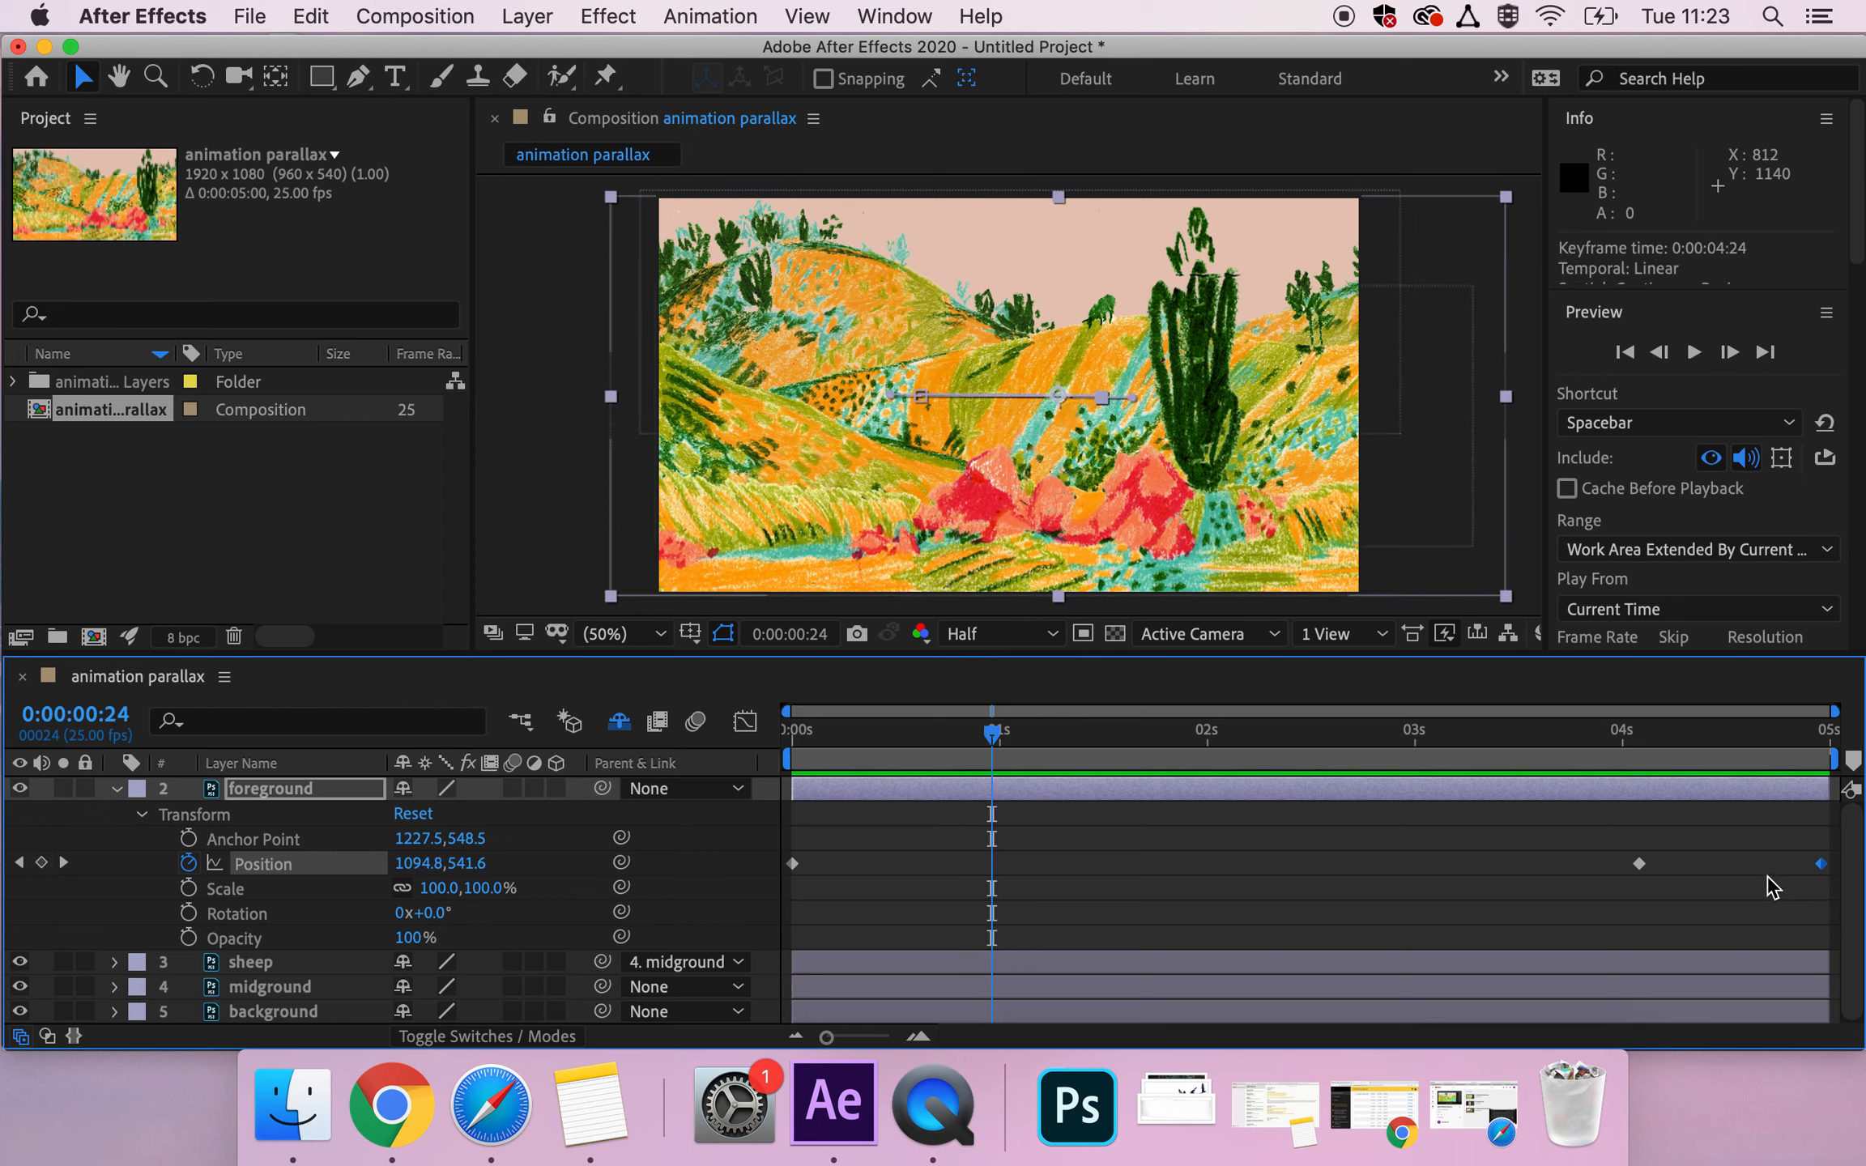
pyautogui.press('Delete')
pyautogui.moveTo(1638, 863); pyautogui.dragTo(1818, 881)
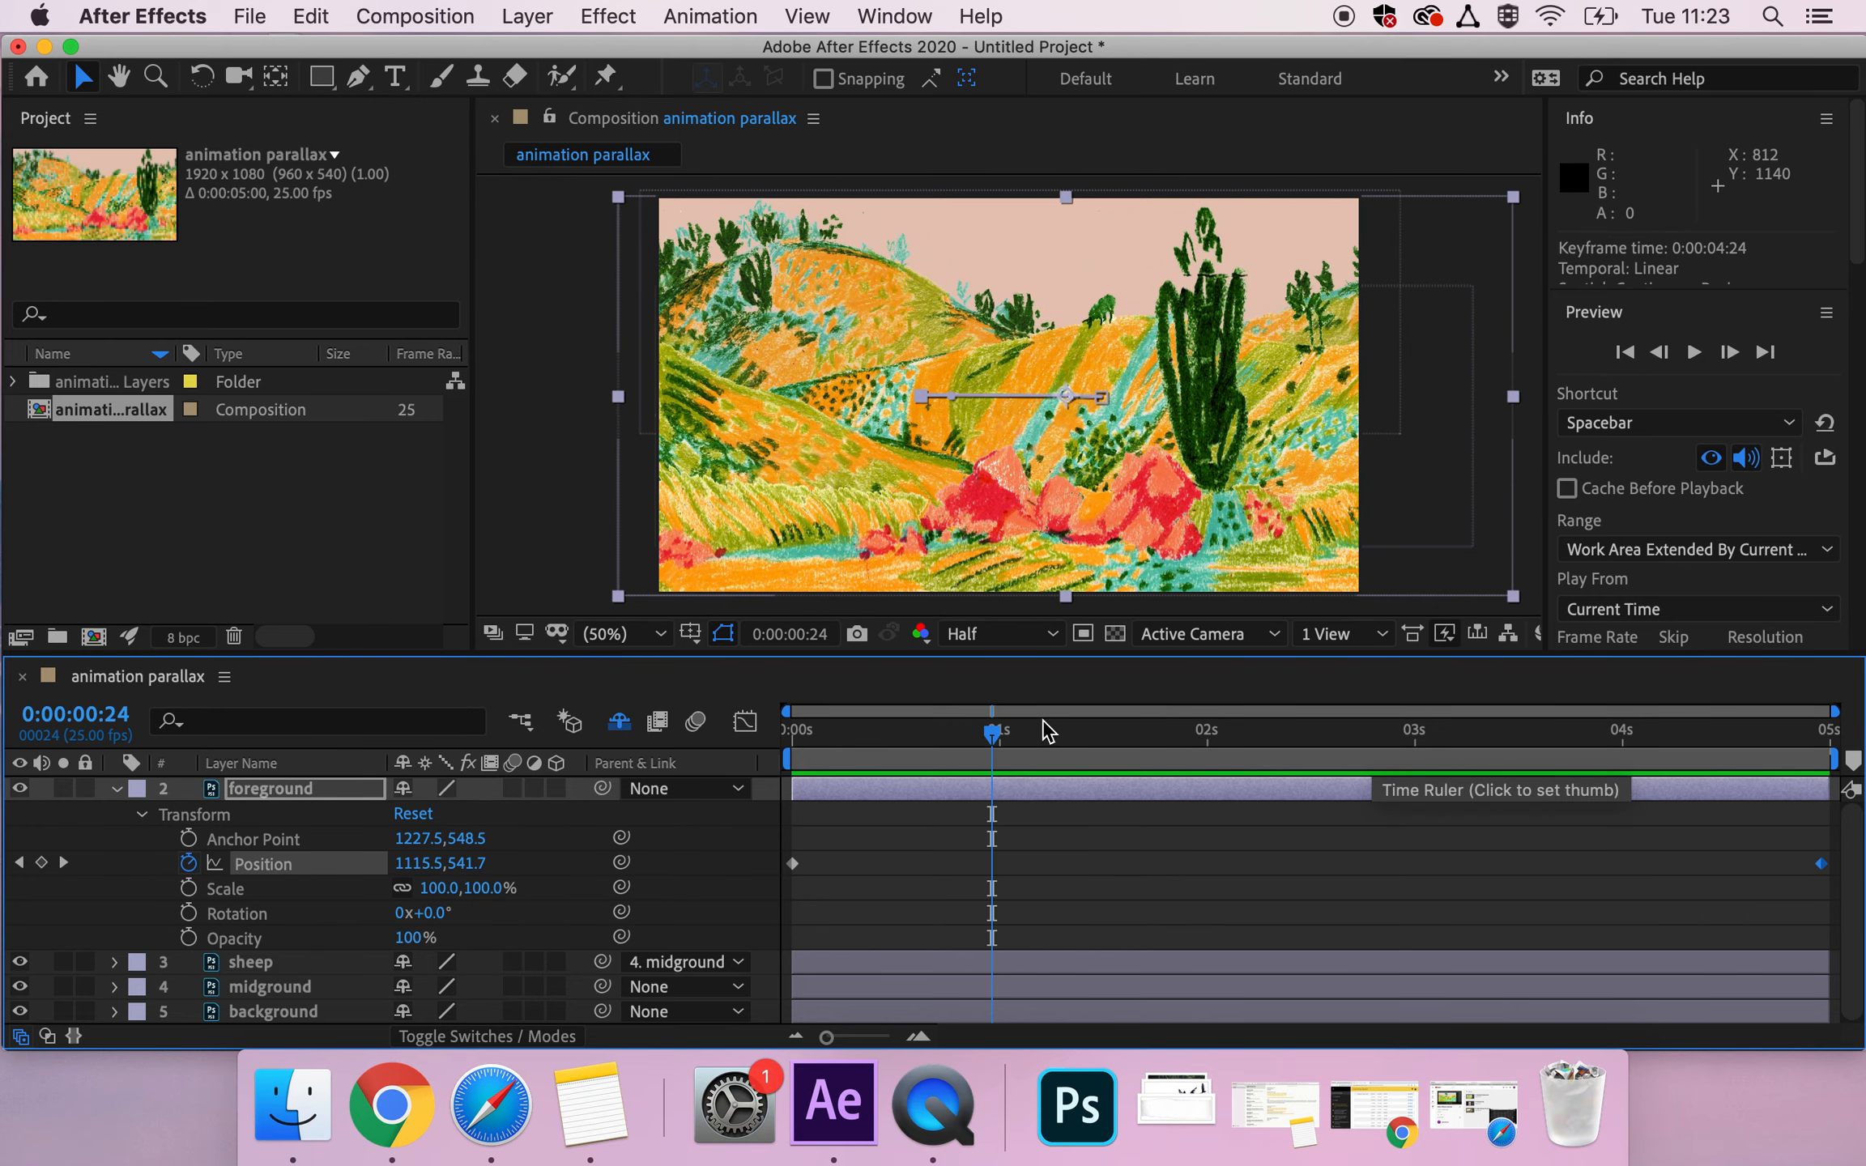
# Return the playhead to 0:00:00:00, collapse the foreground layer's properties, and select the midground layer.
pyautogui.click(796, 739)
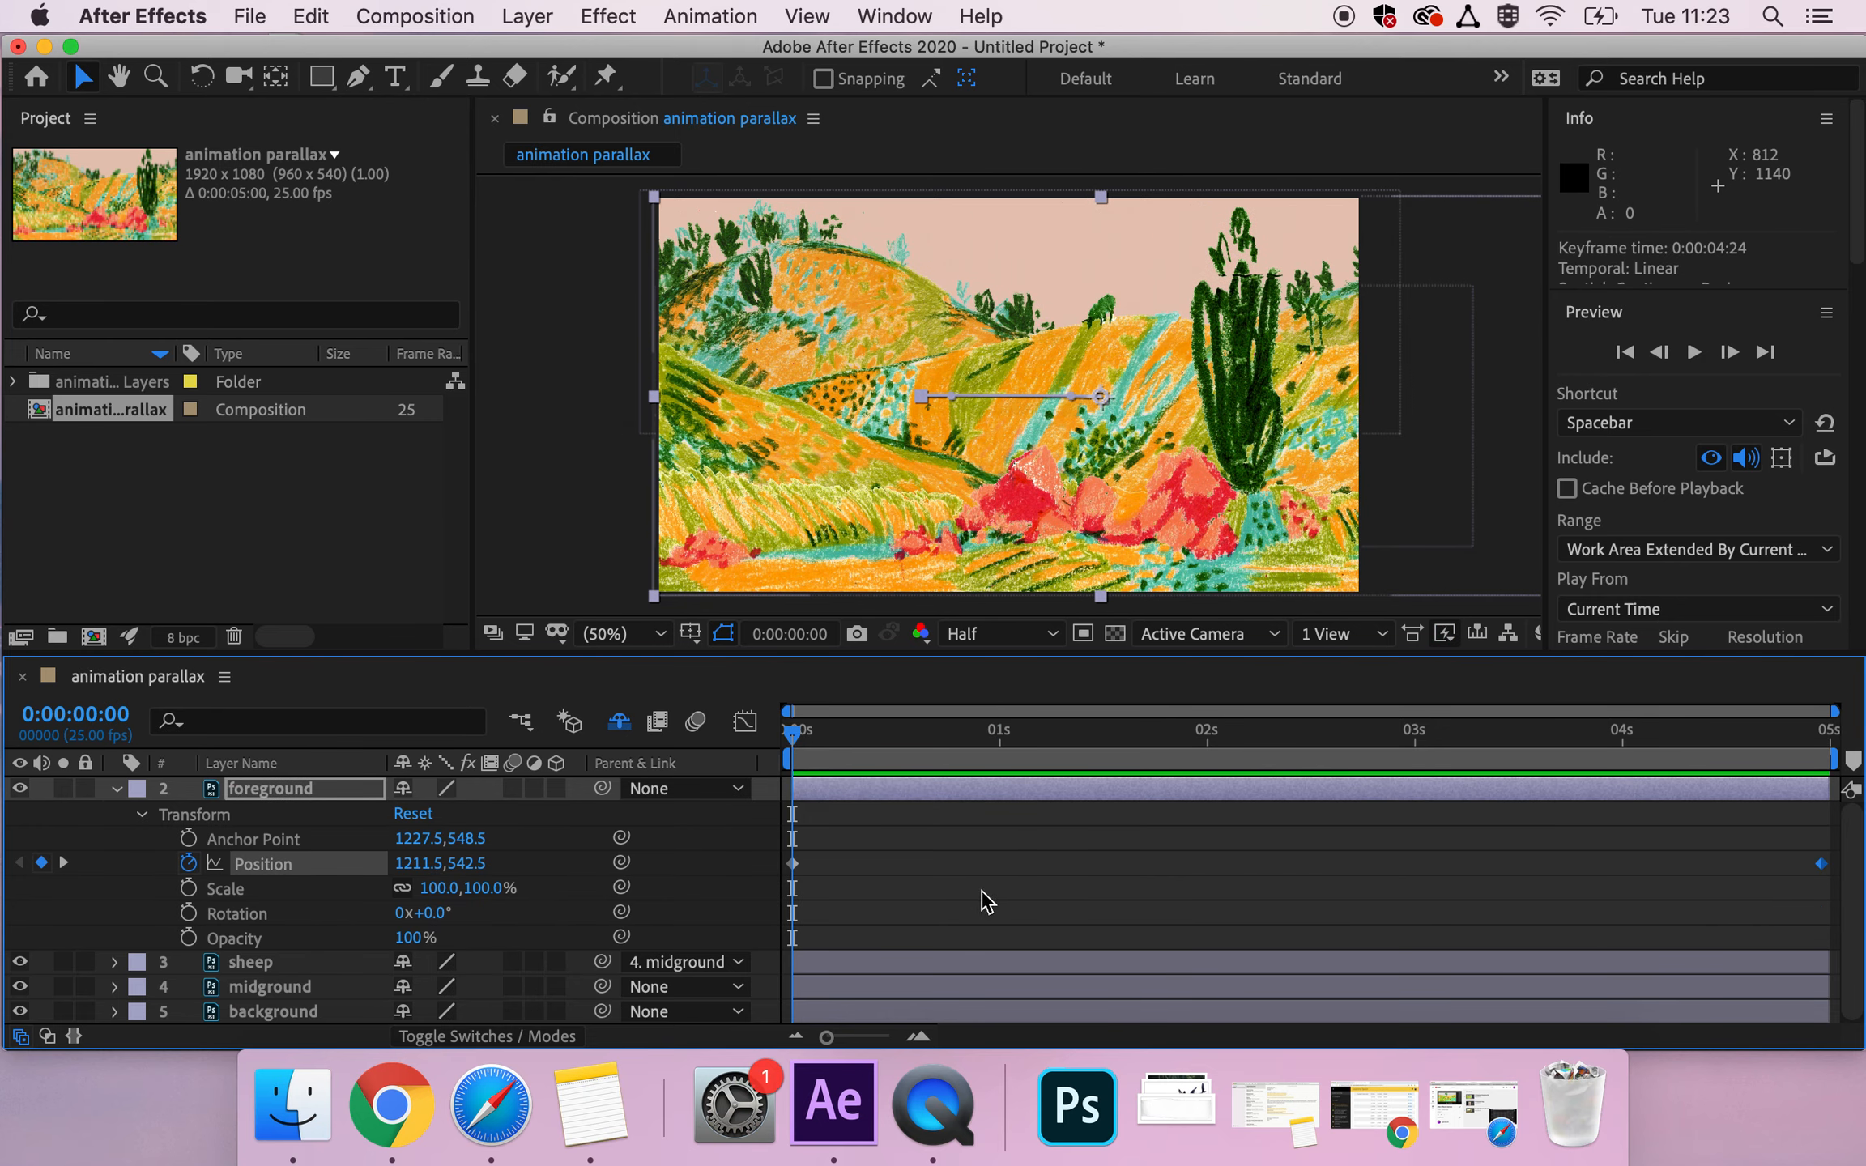
pyautogui.moveTo(785, 747)
pyautogui.mouseDown()
pyautogui.moveTo(1822, 747)
pyautogui.moveTo(789, 747)
pyautogui.mouseUp()
pyautogui.click(115, 789)
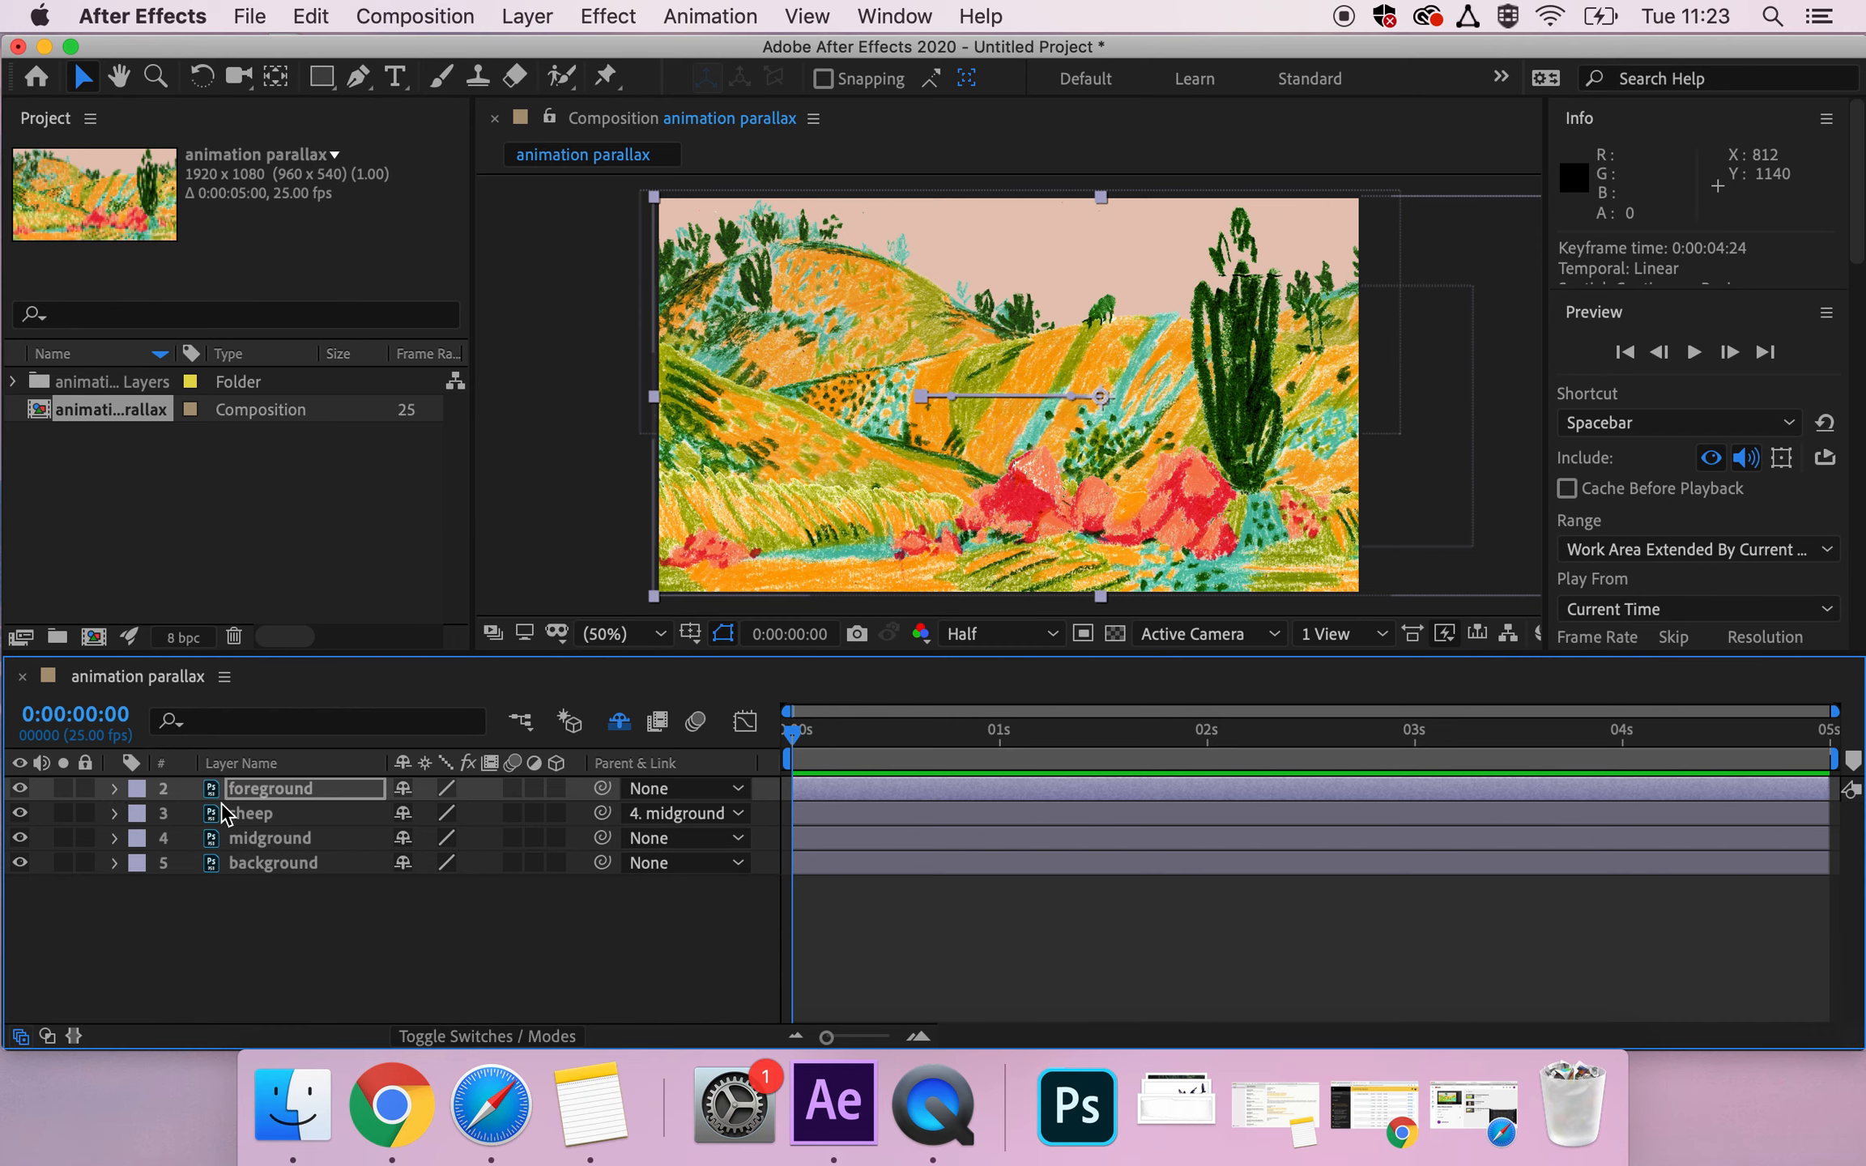
pyautogui.click(264, 840)
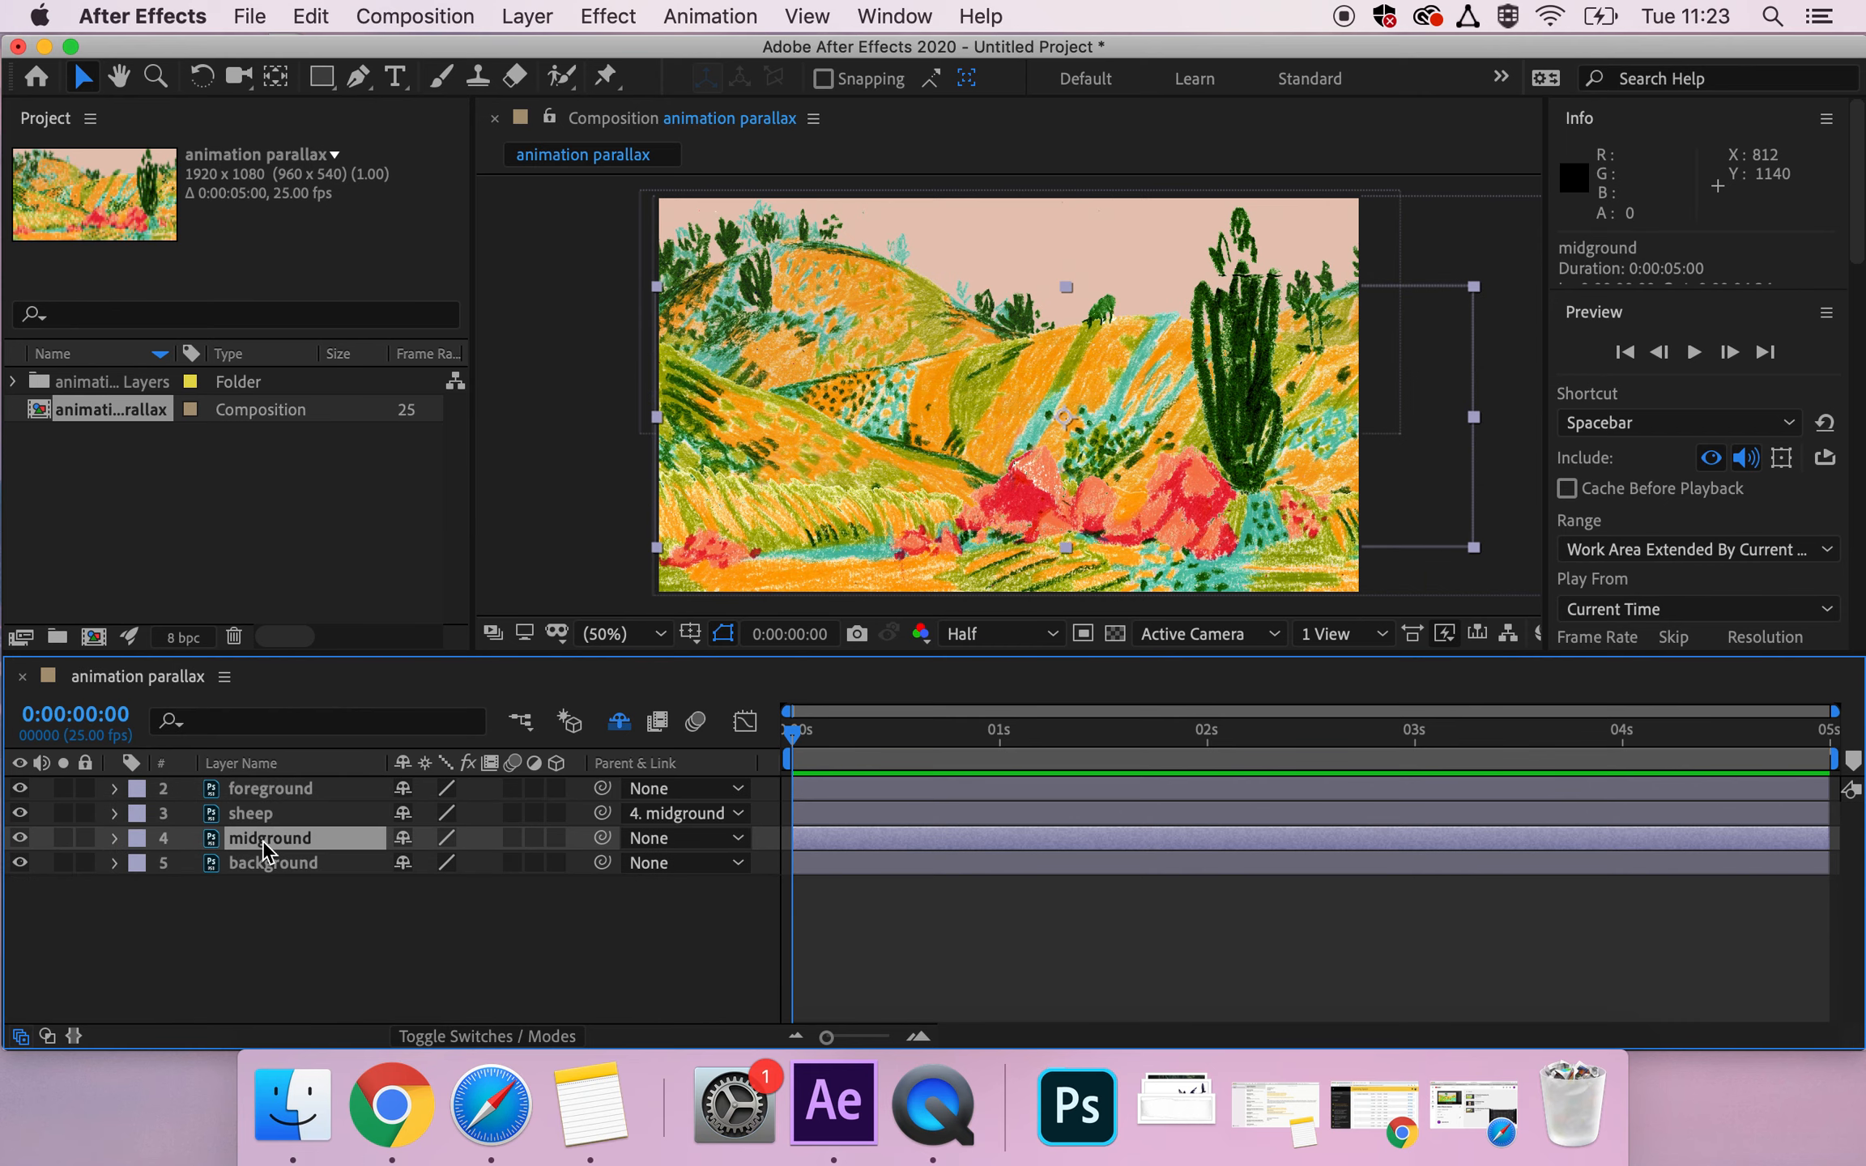
# Reveal the midground layer's transform properties and start Position keyframing at 0:00:00:00.
pyautogui.click(284, 789)
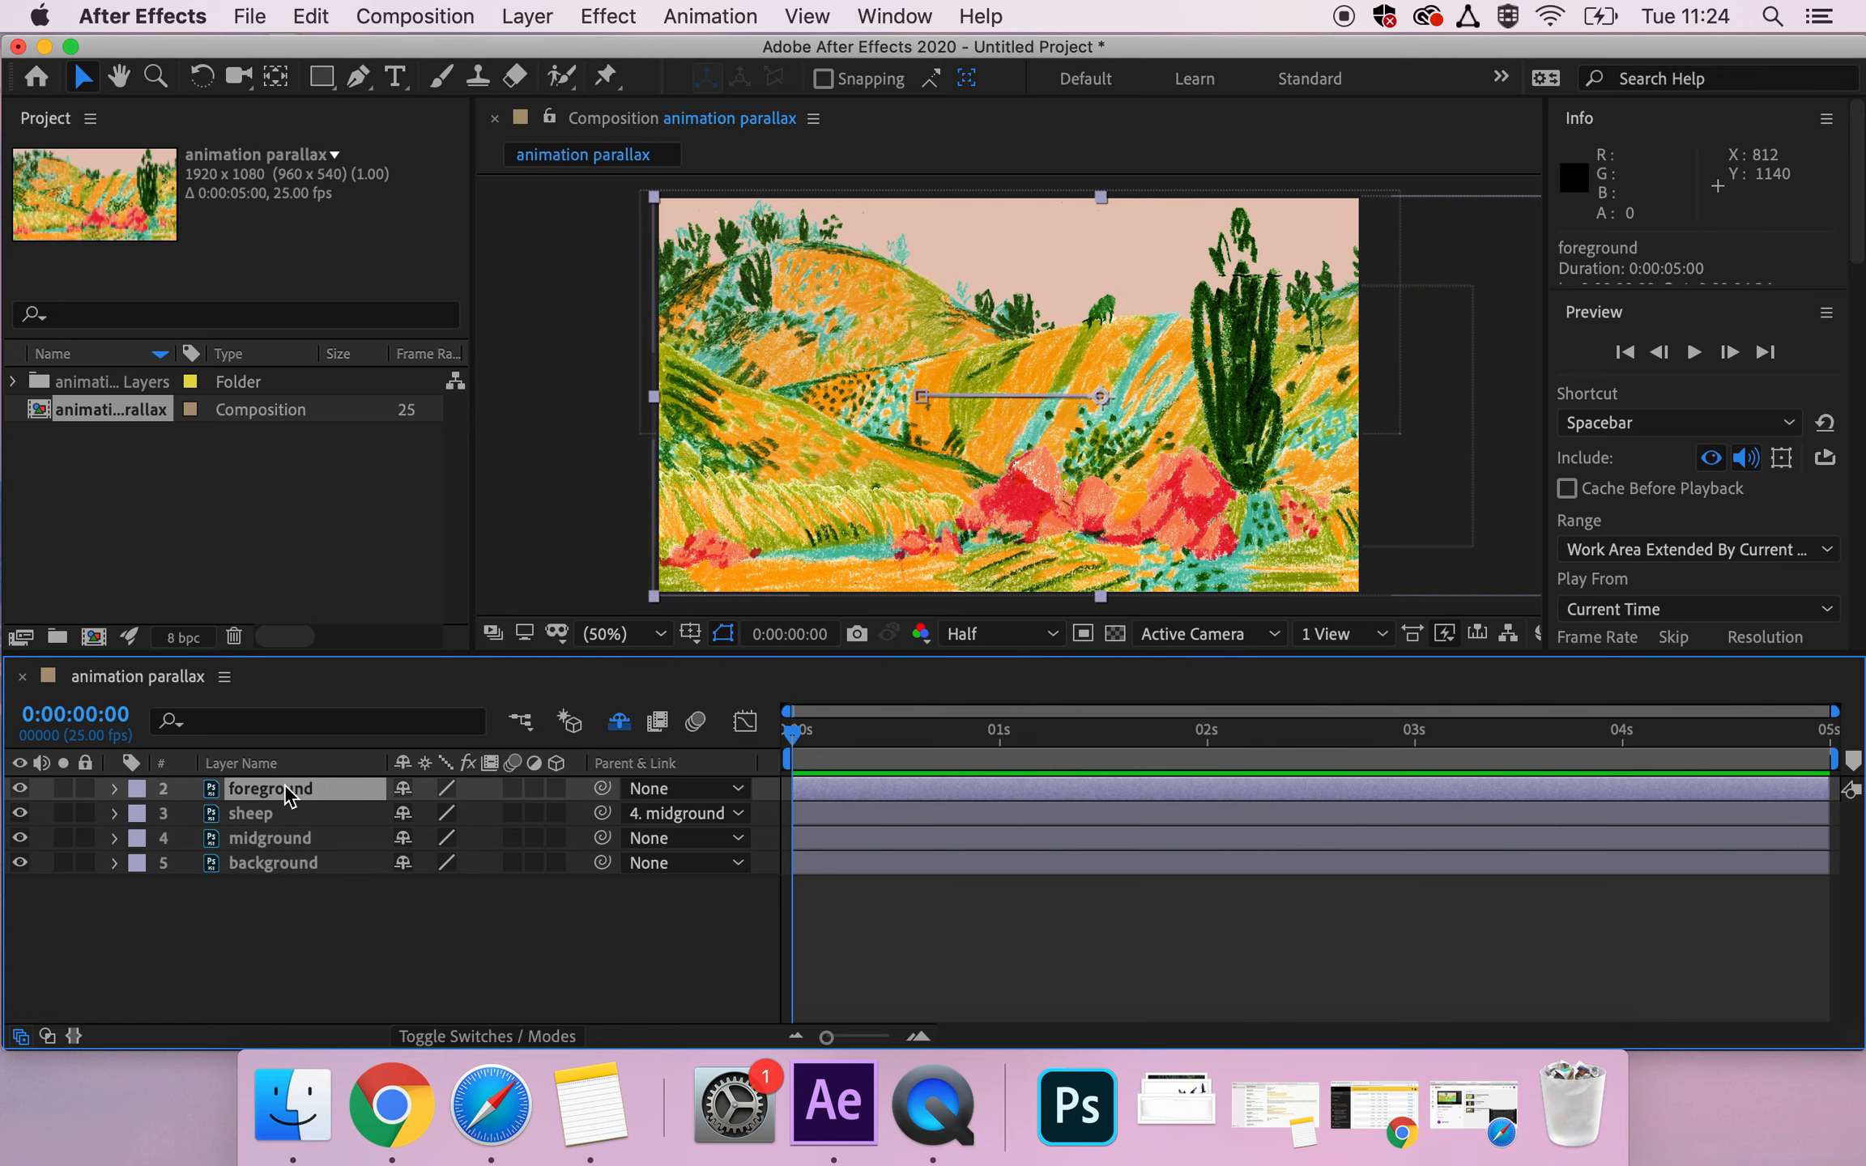
pyautogui.click(281, 836)
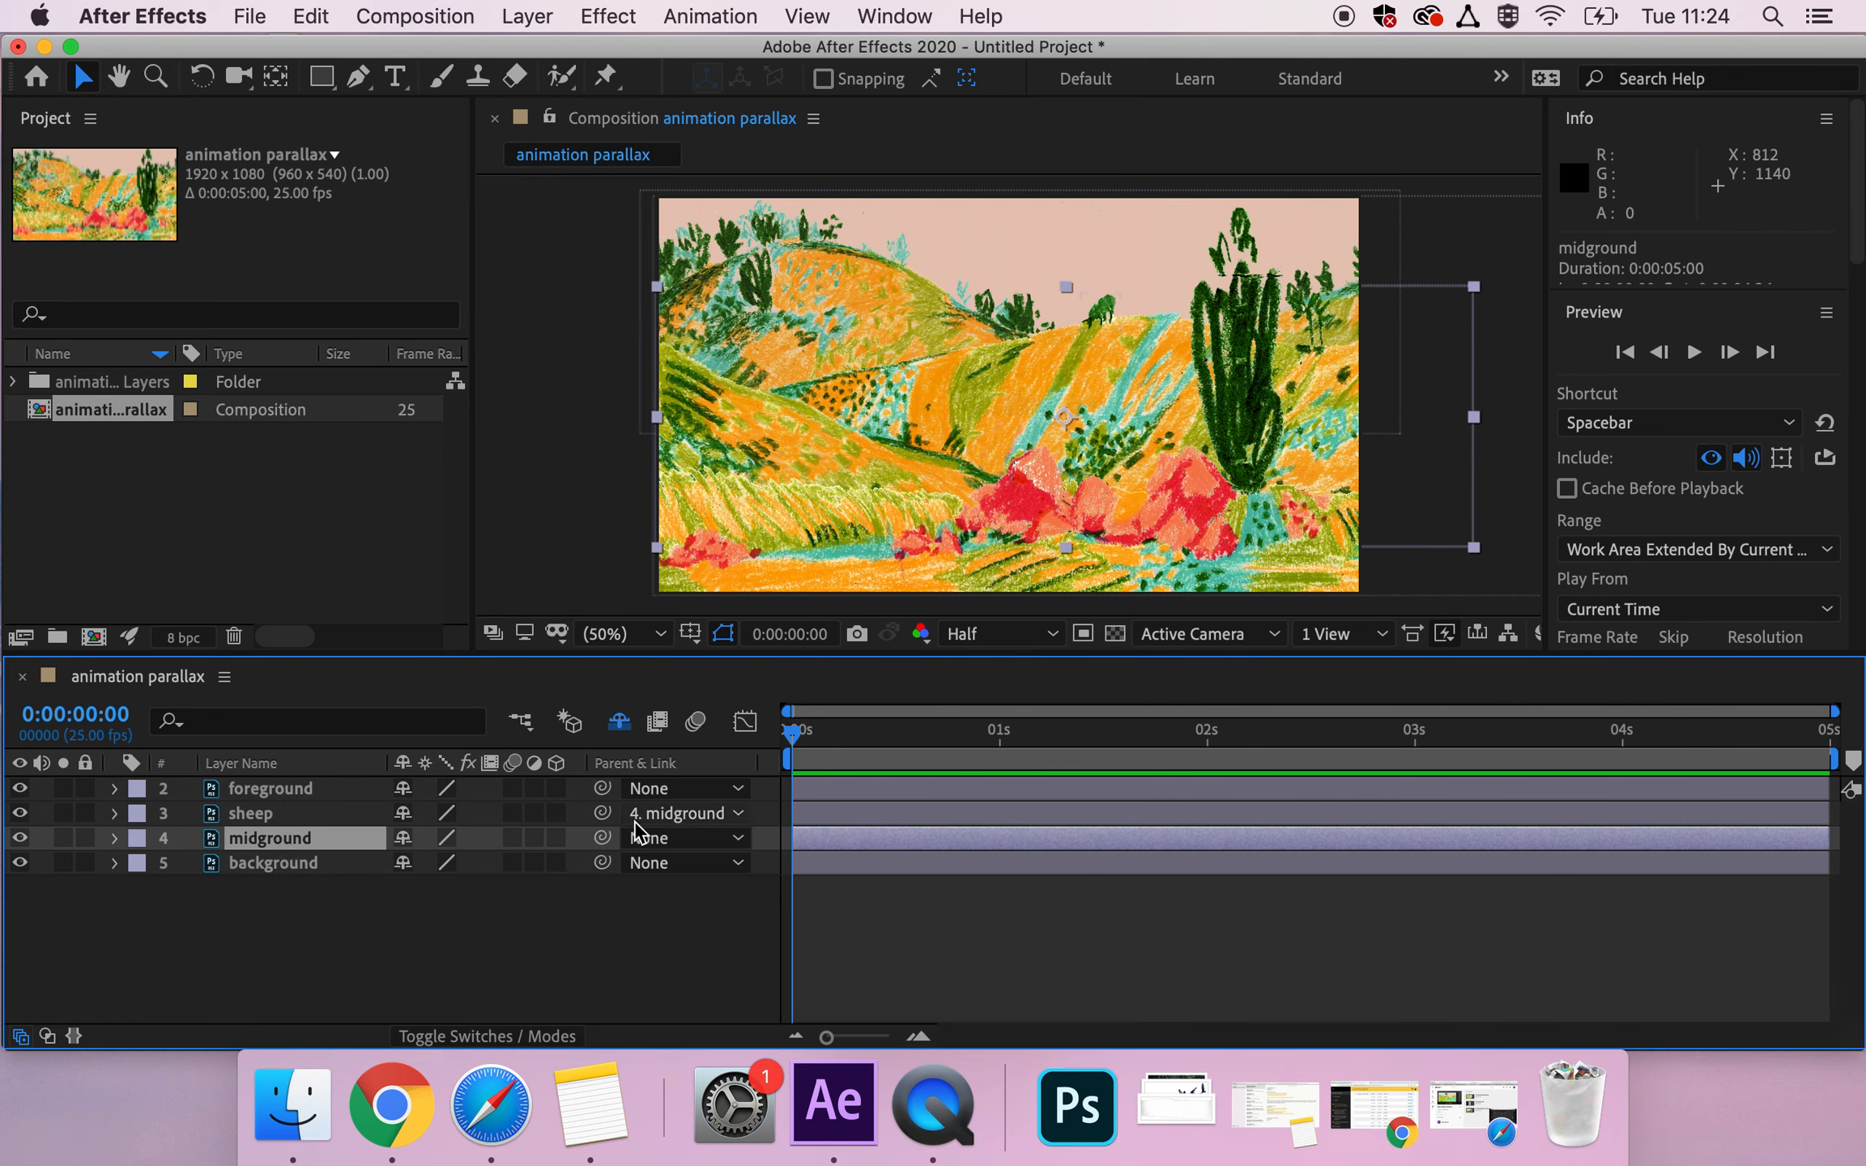
pyautogui.click(115, 838)
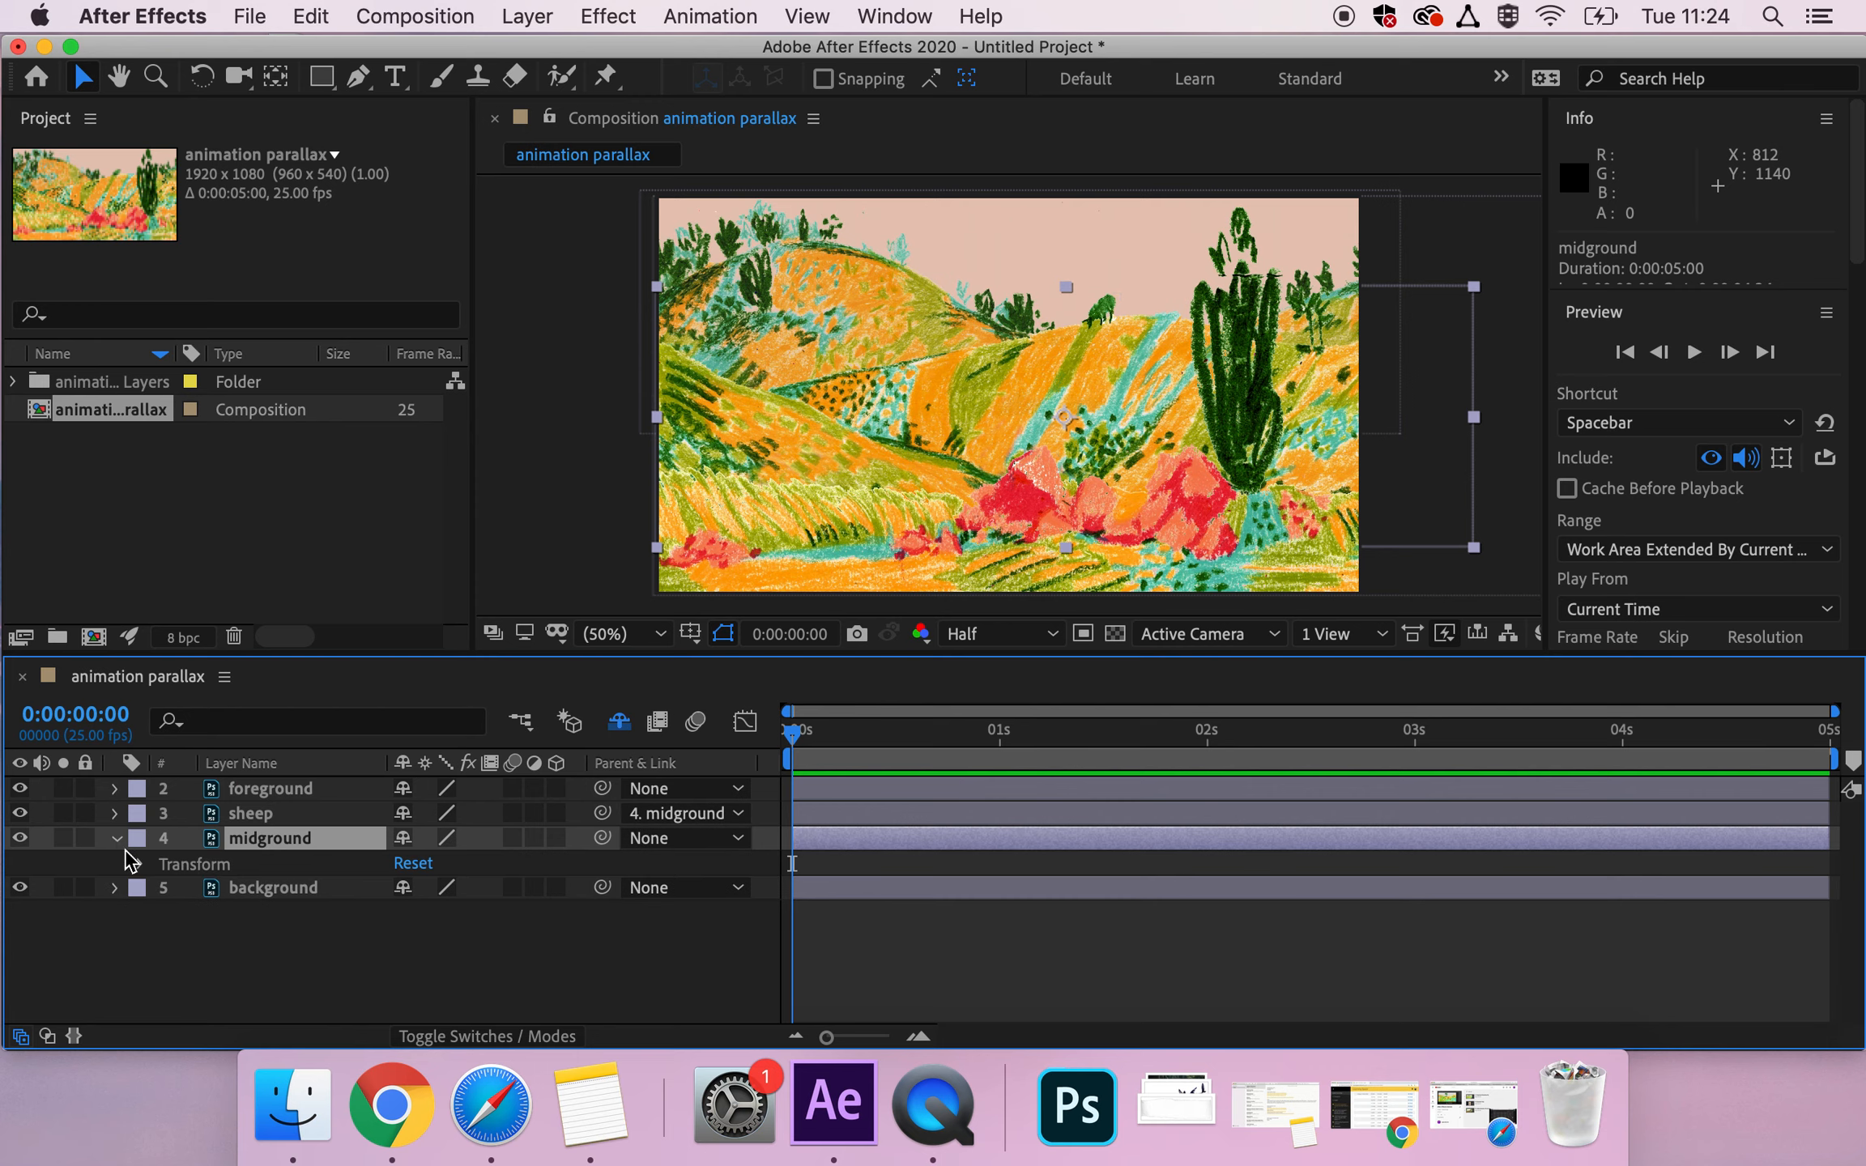
pyautogui.click(141, 866)
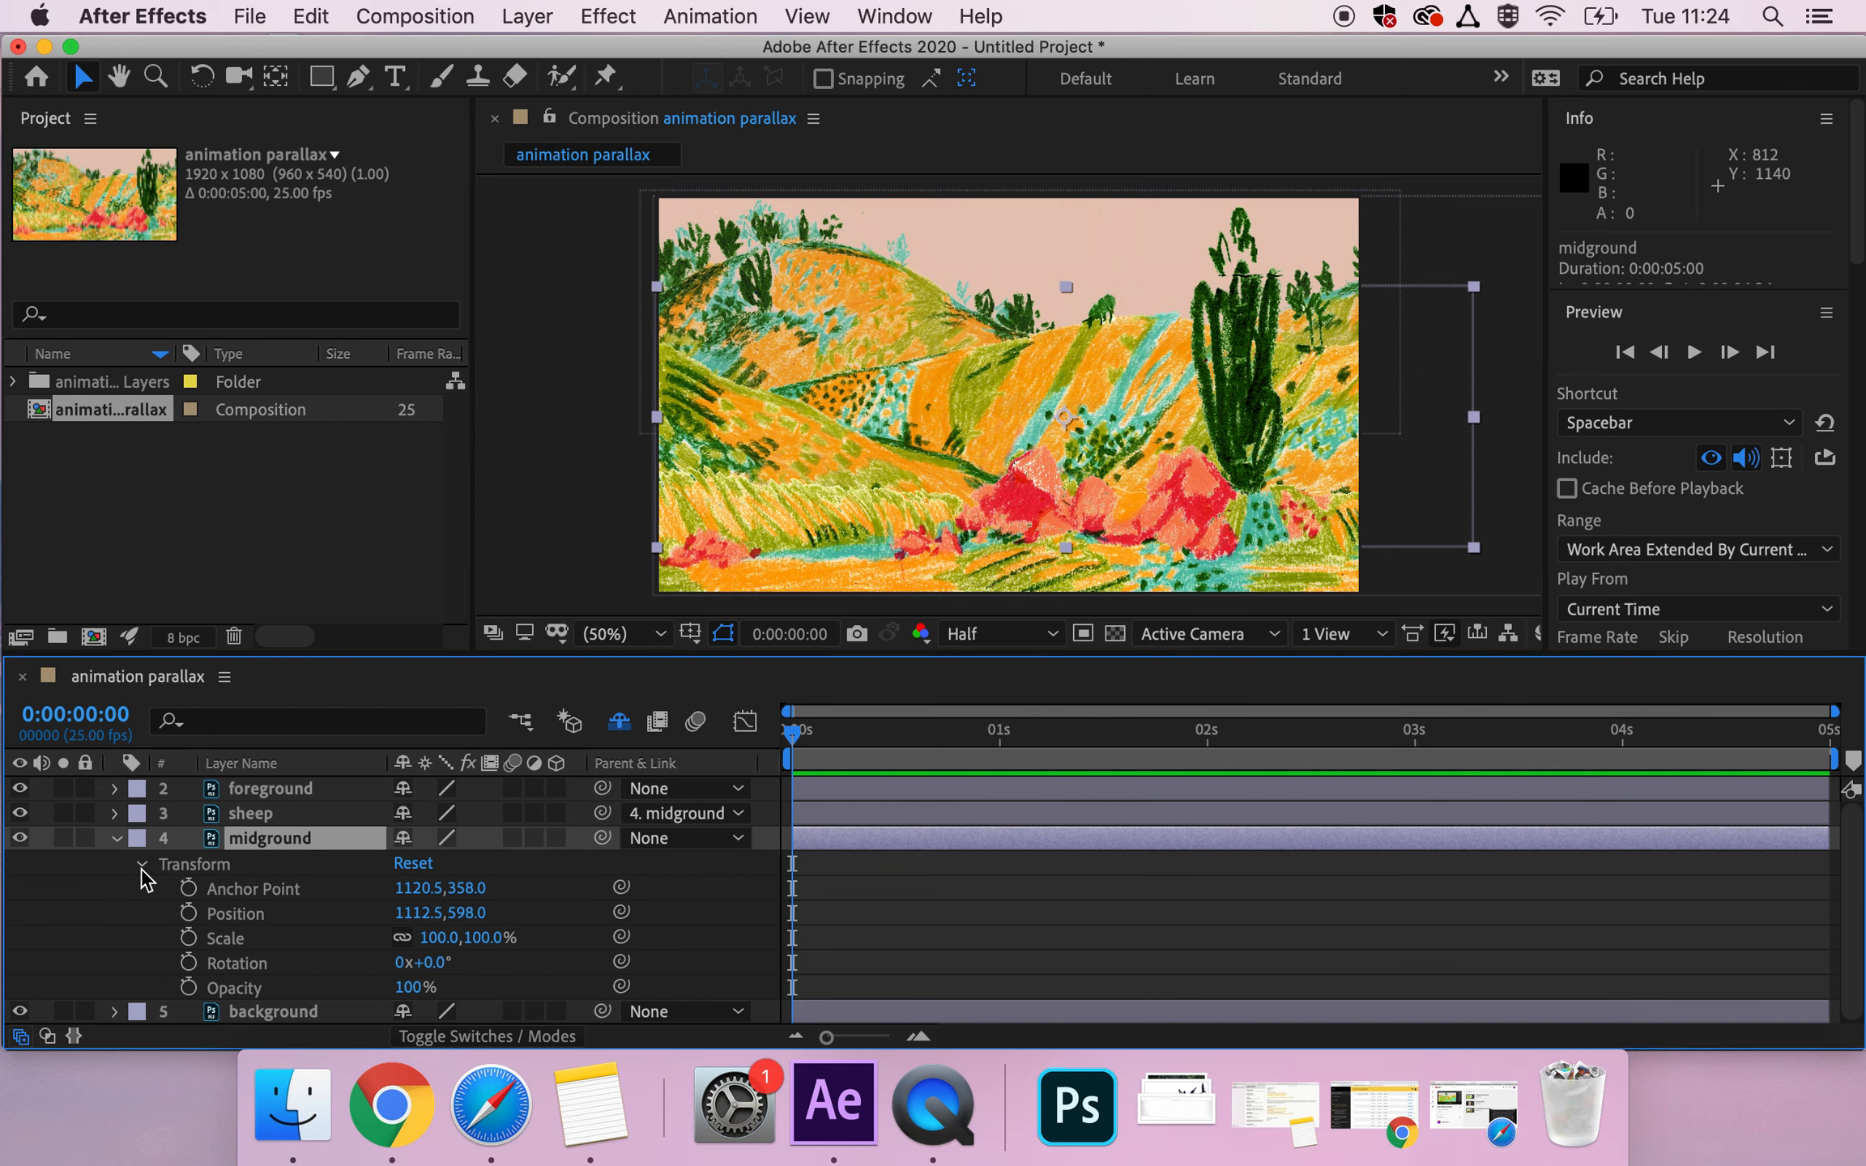
pyautogui.click(241, 923)
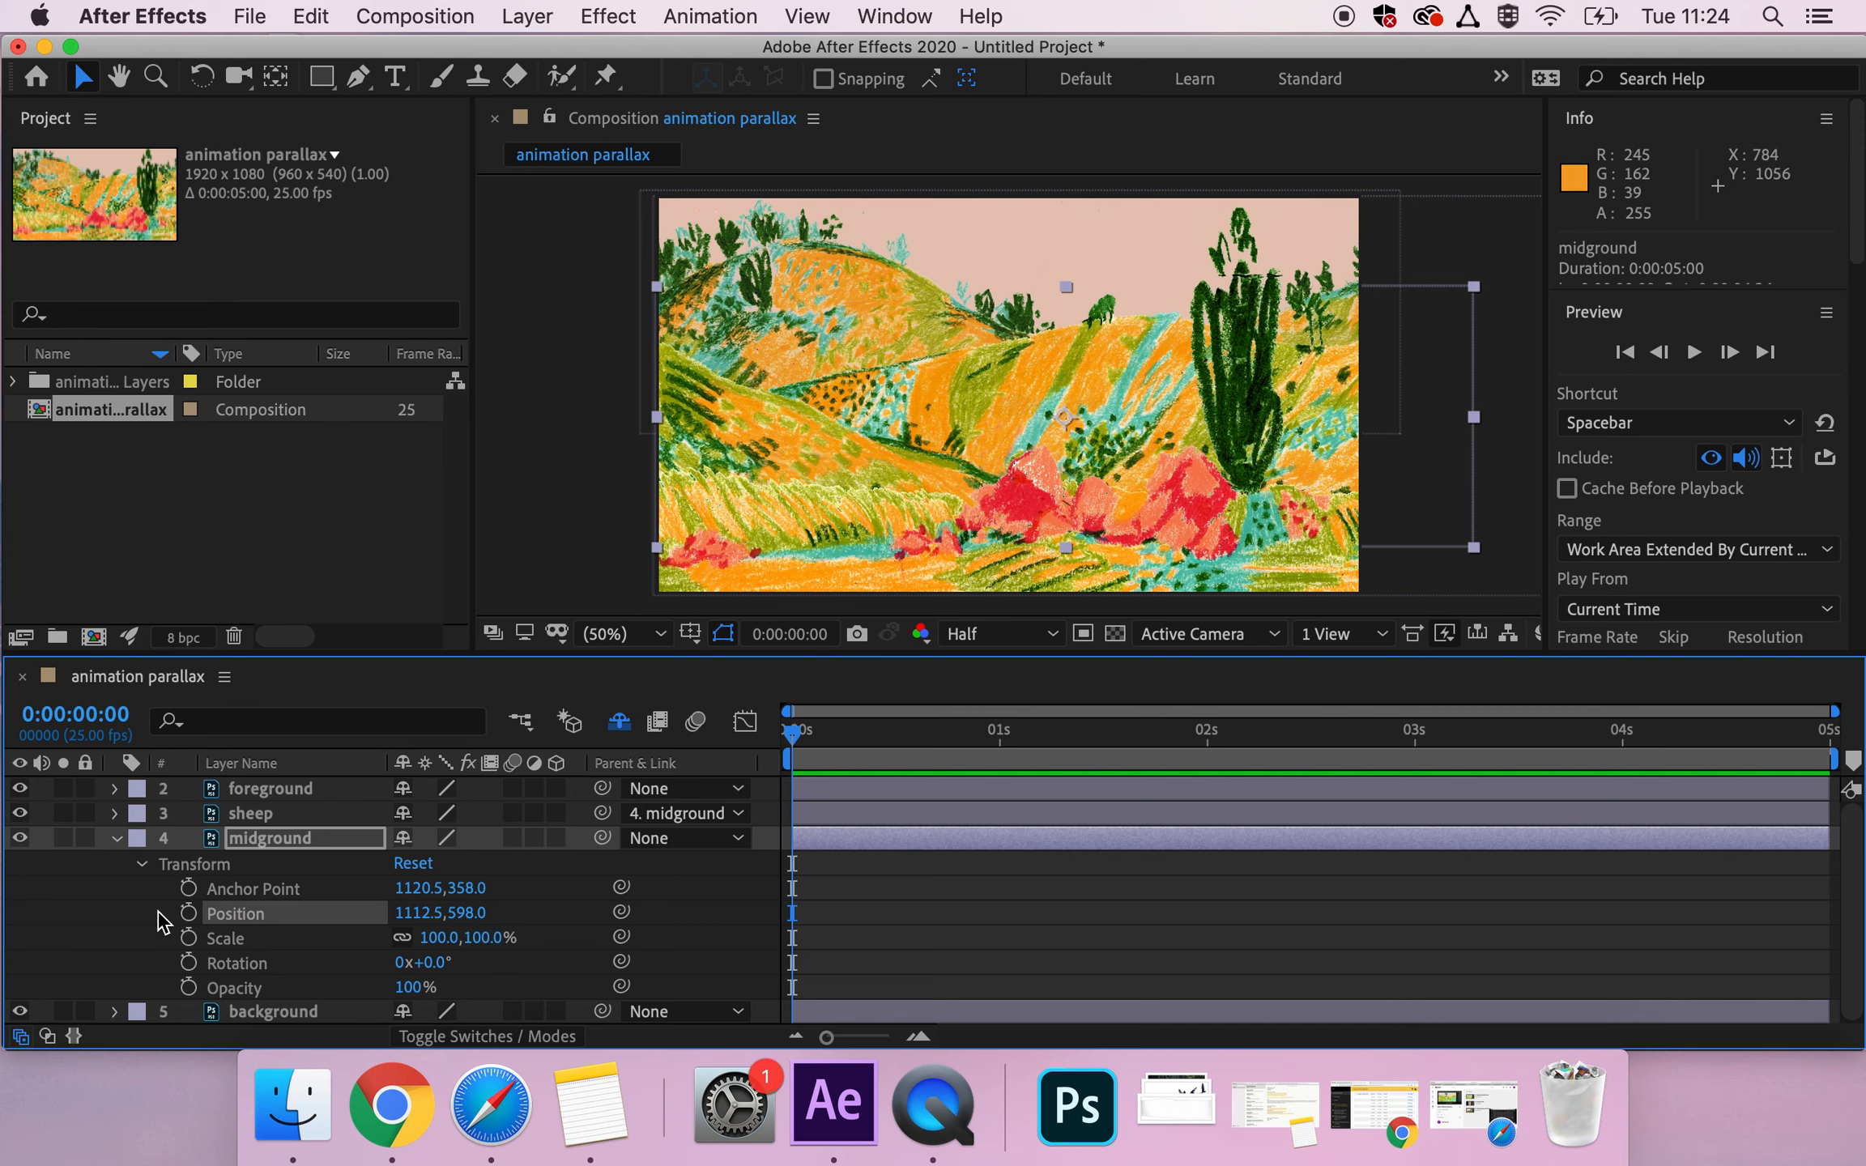
pyautogui.click(189, 915)
# At 0:00:04:24, shift the midground layer sideways to Position 811.5, 598.0.
pyautogui.moveTo(797, 745); pyautogui.dragTo(1859, 698)
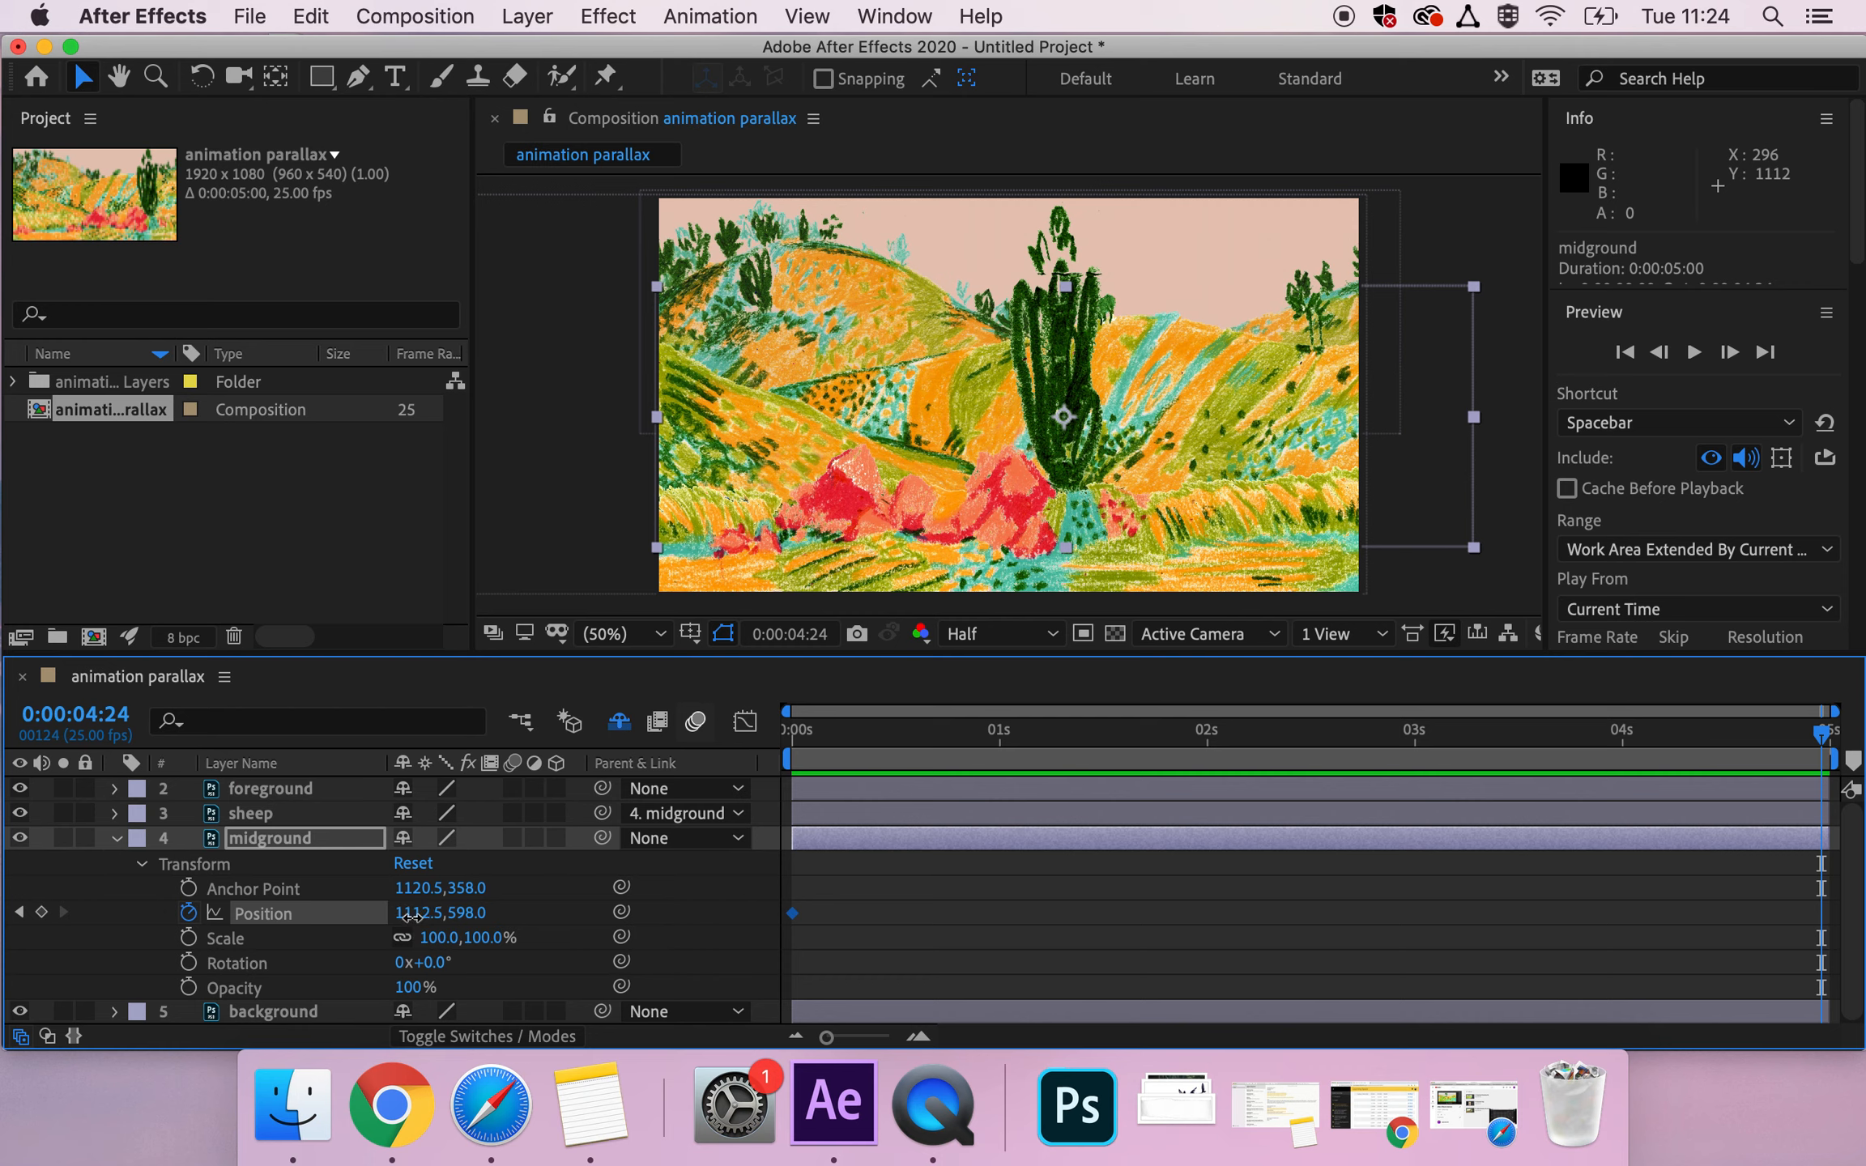
pyautogui.moveTo(413, 916); pyautogui.dragTo(4, 930)
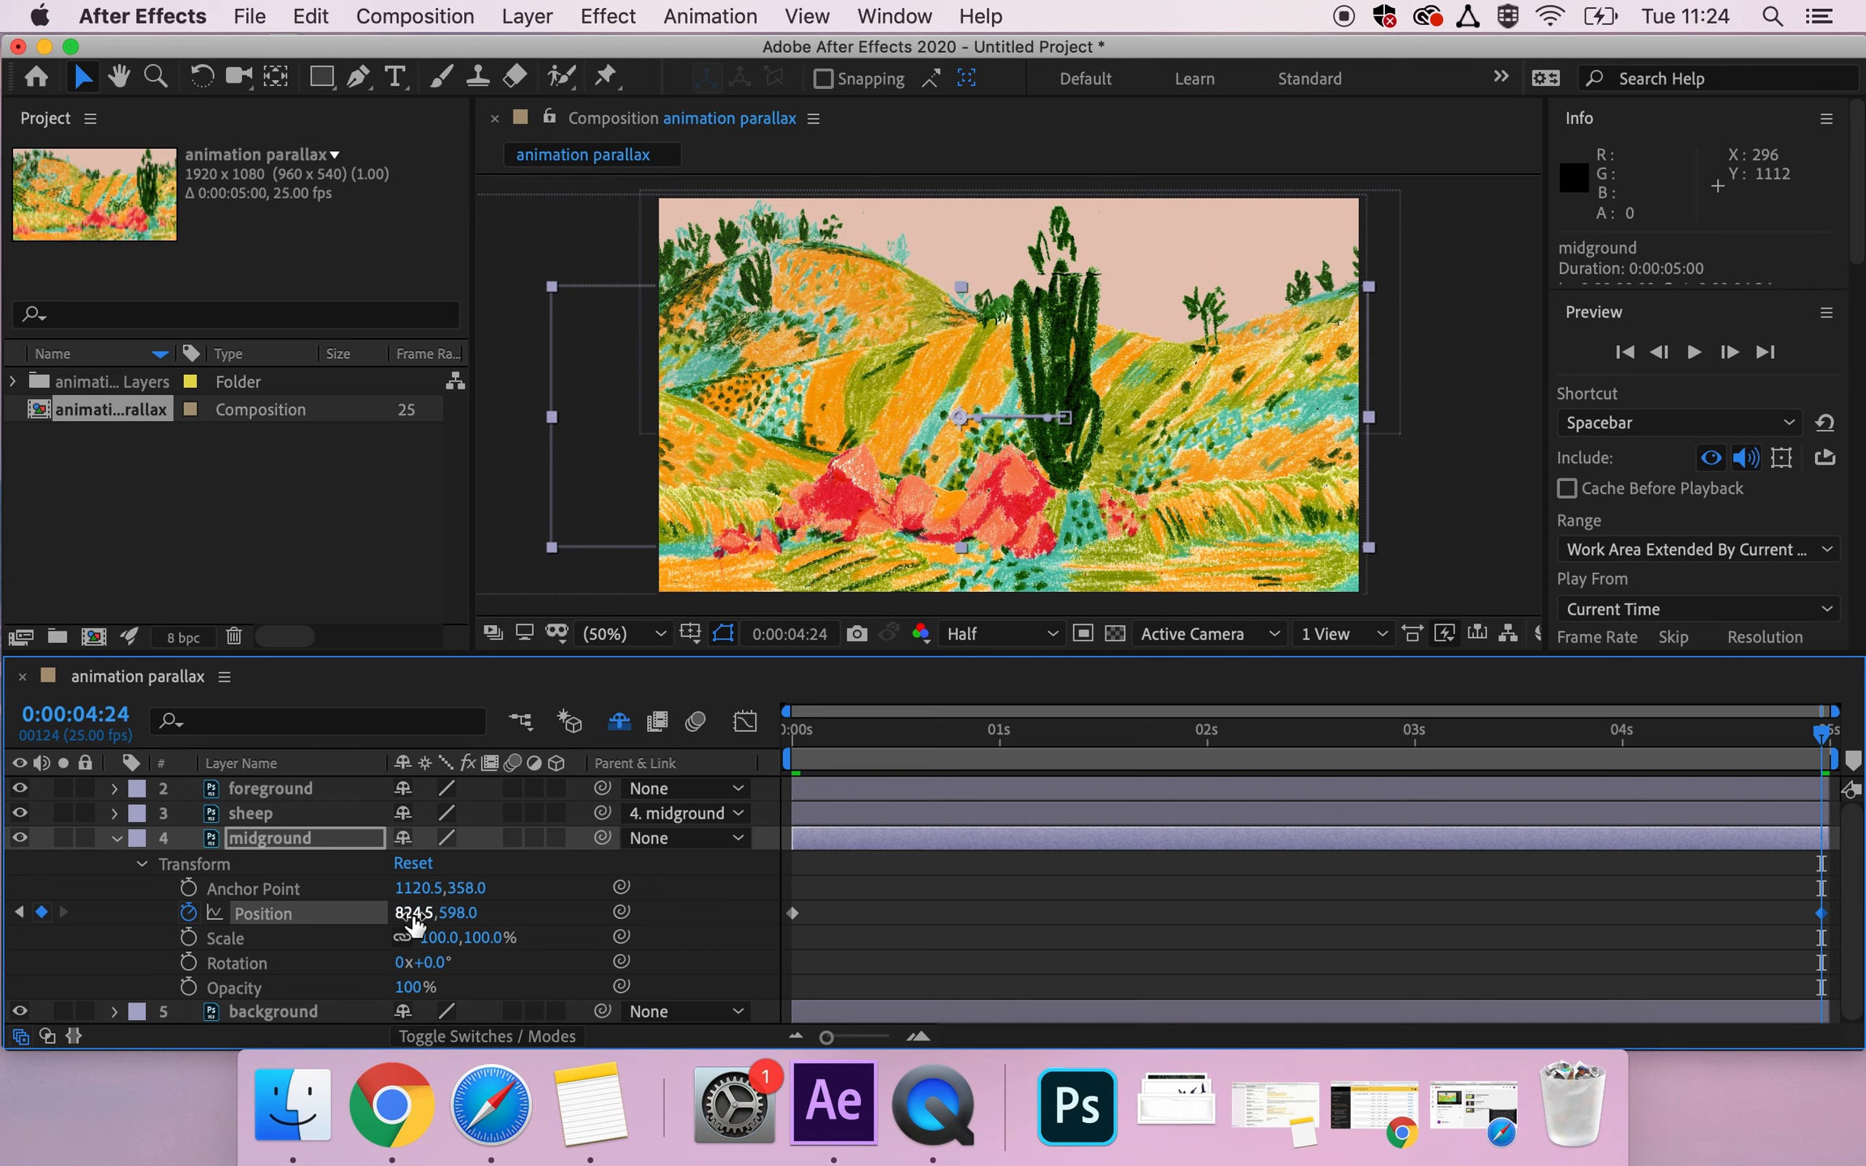
pyautogui.moveTo(405, 915); pyautogui.dragTo(394, 915)
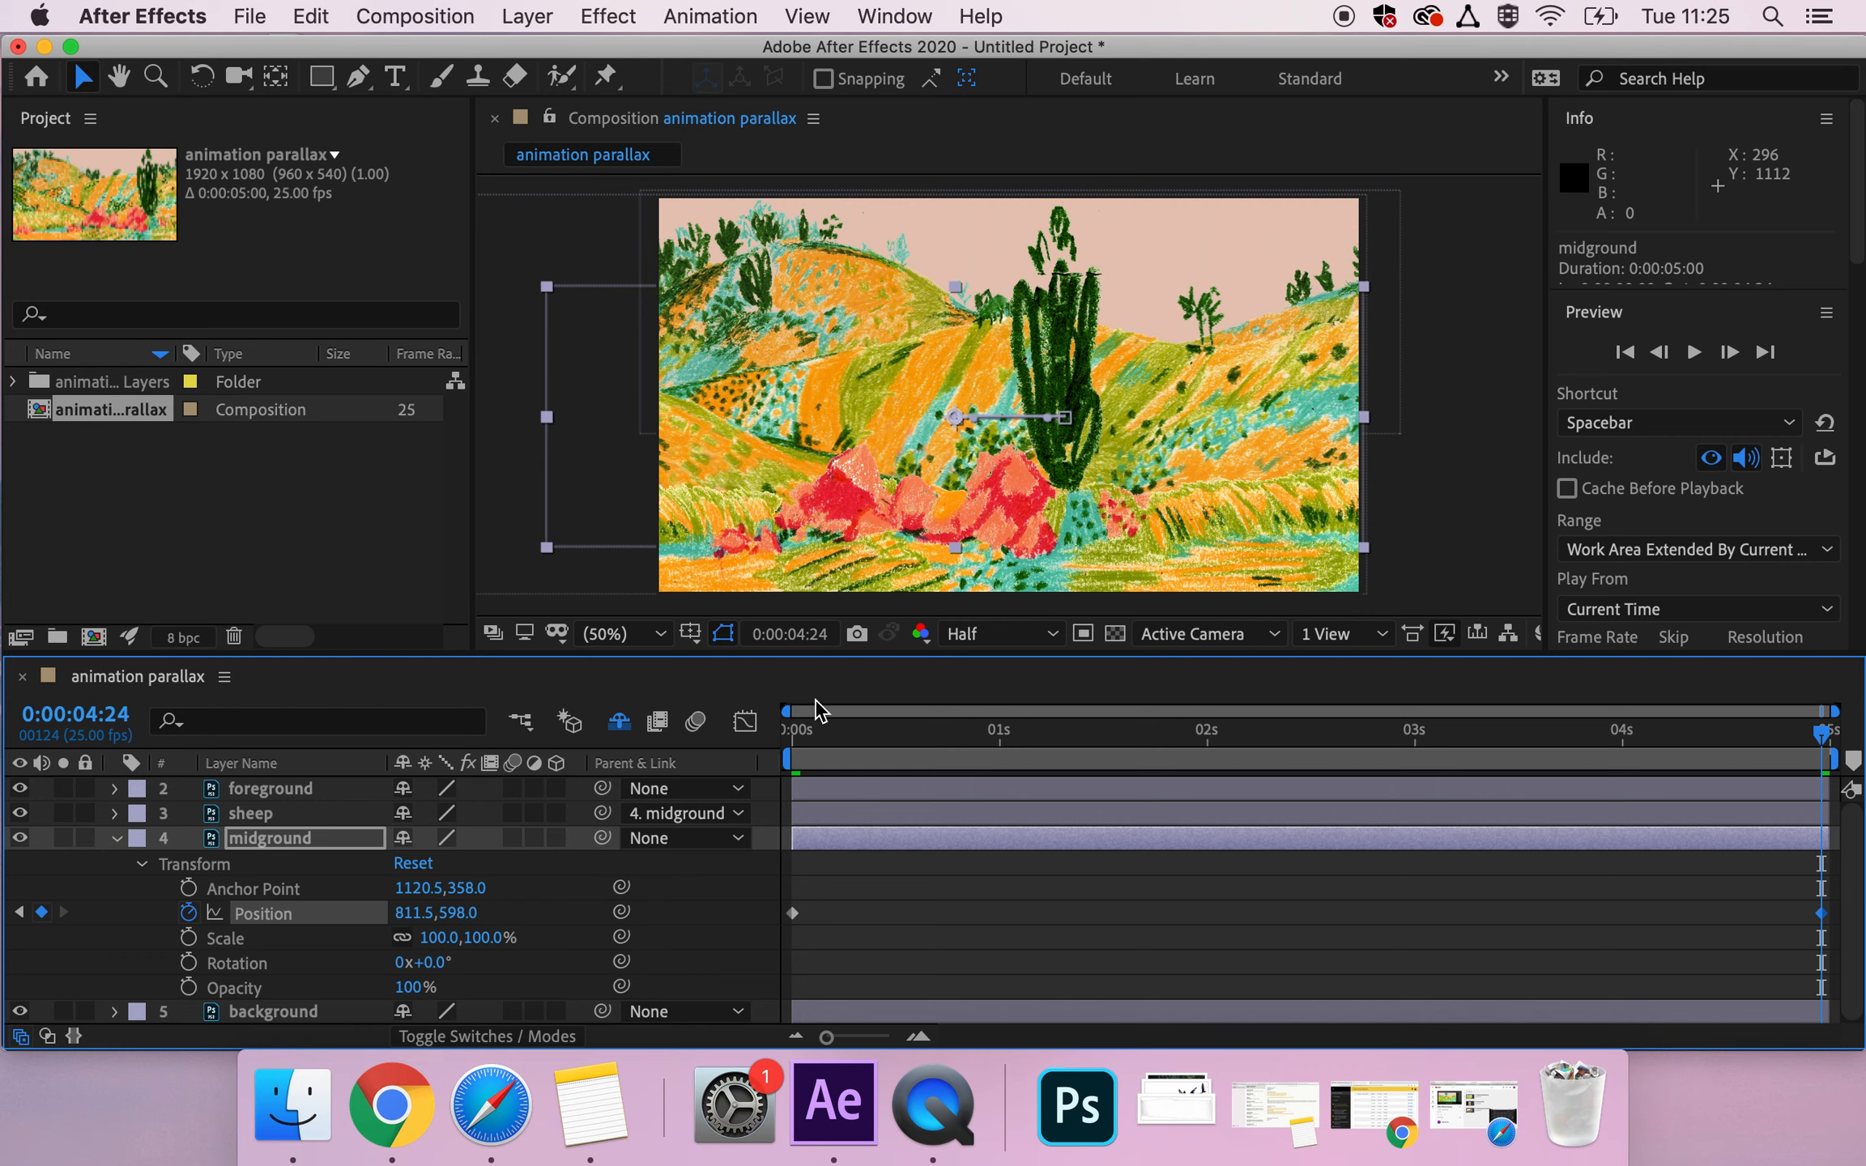
# Preview the midground and foreground motion from 0:00:00:00 and collapse the midground layer's properties.
pyautogui.click(792, 742)
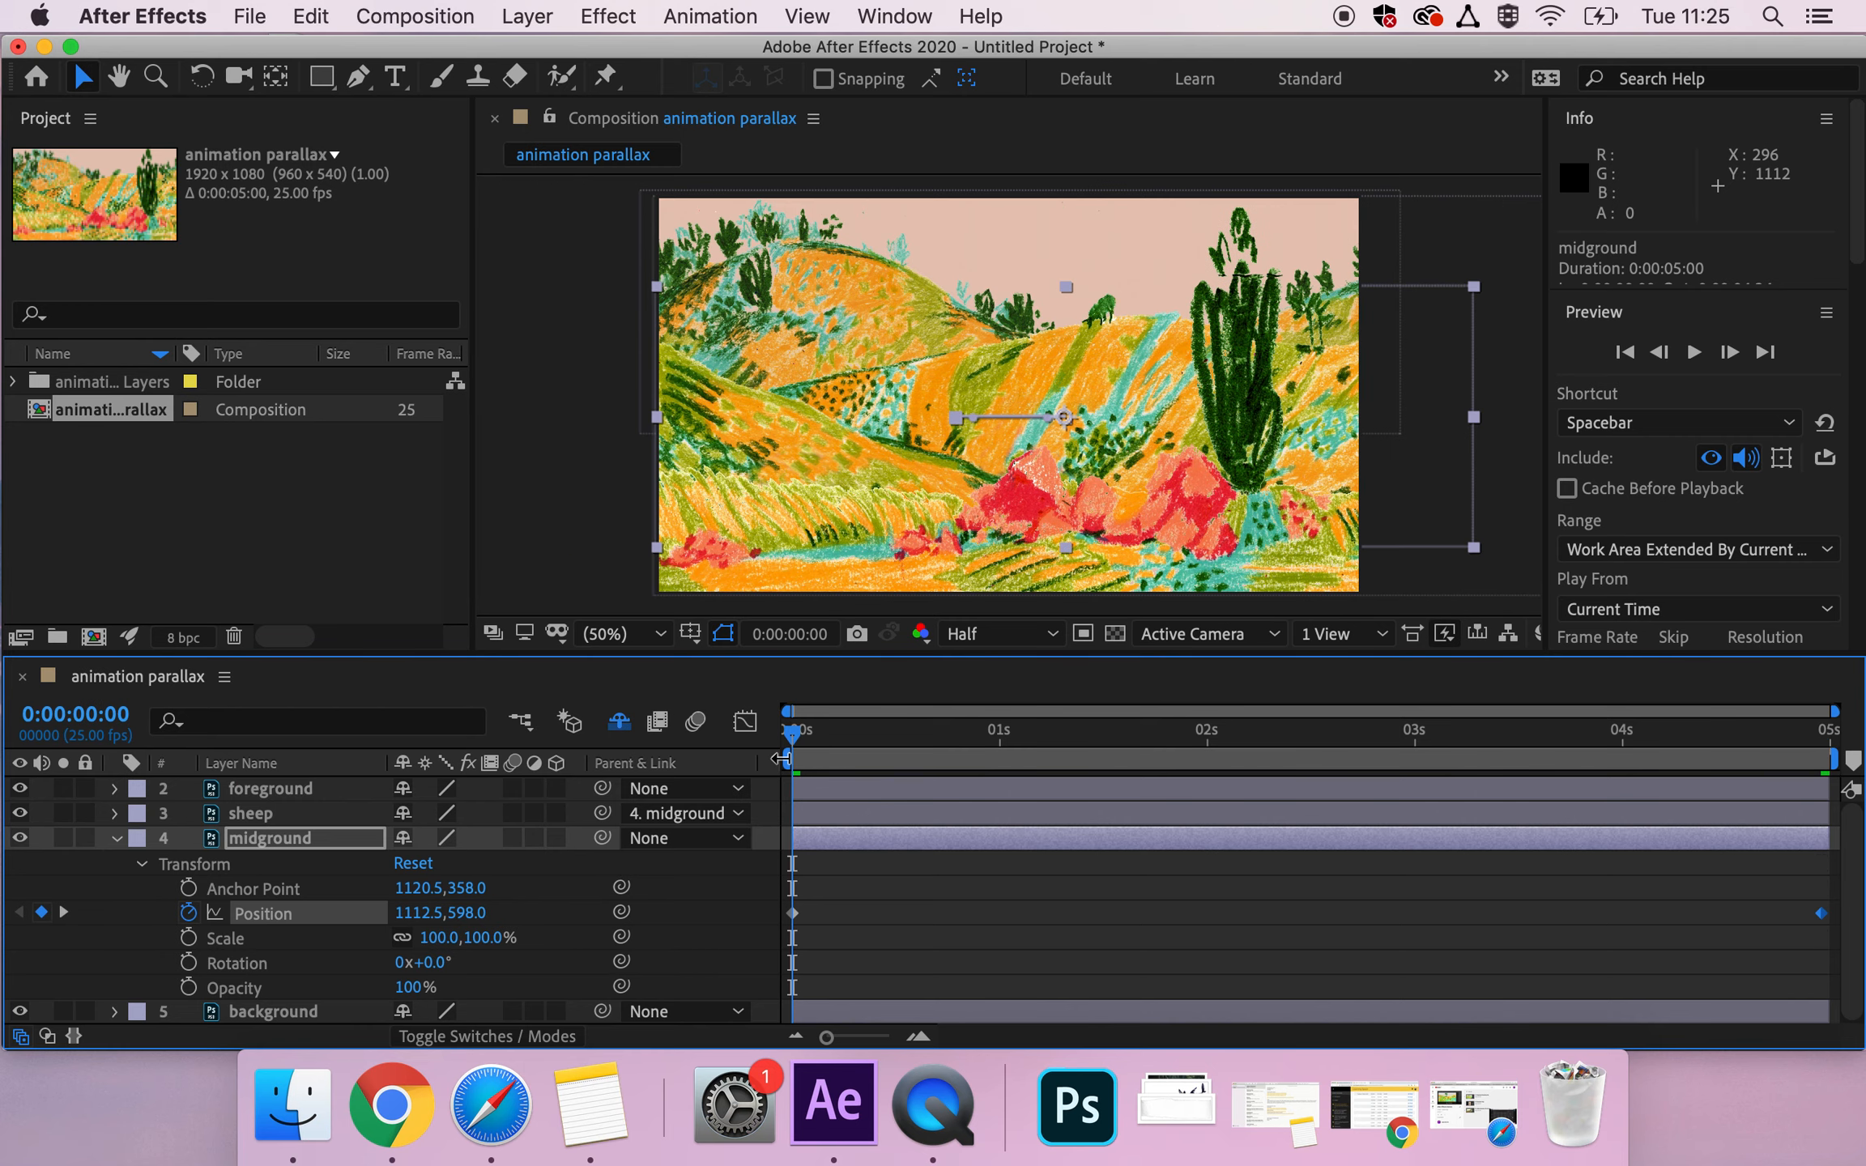
pyautogui.press('space')
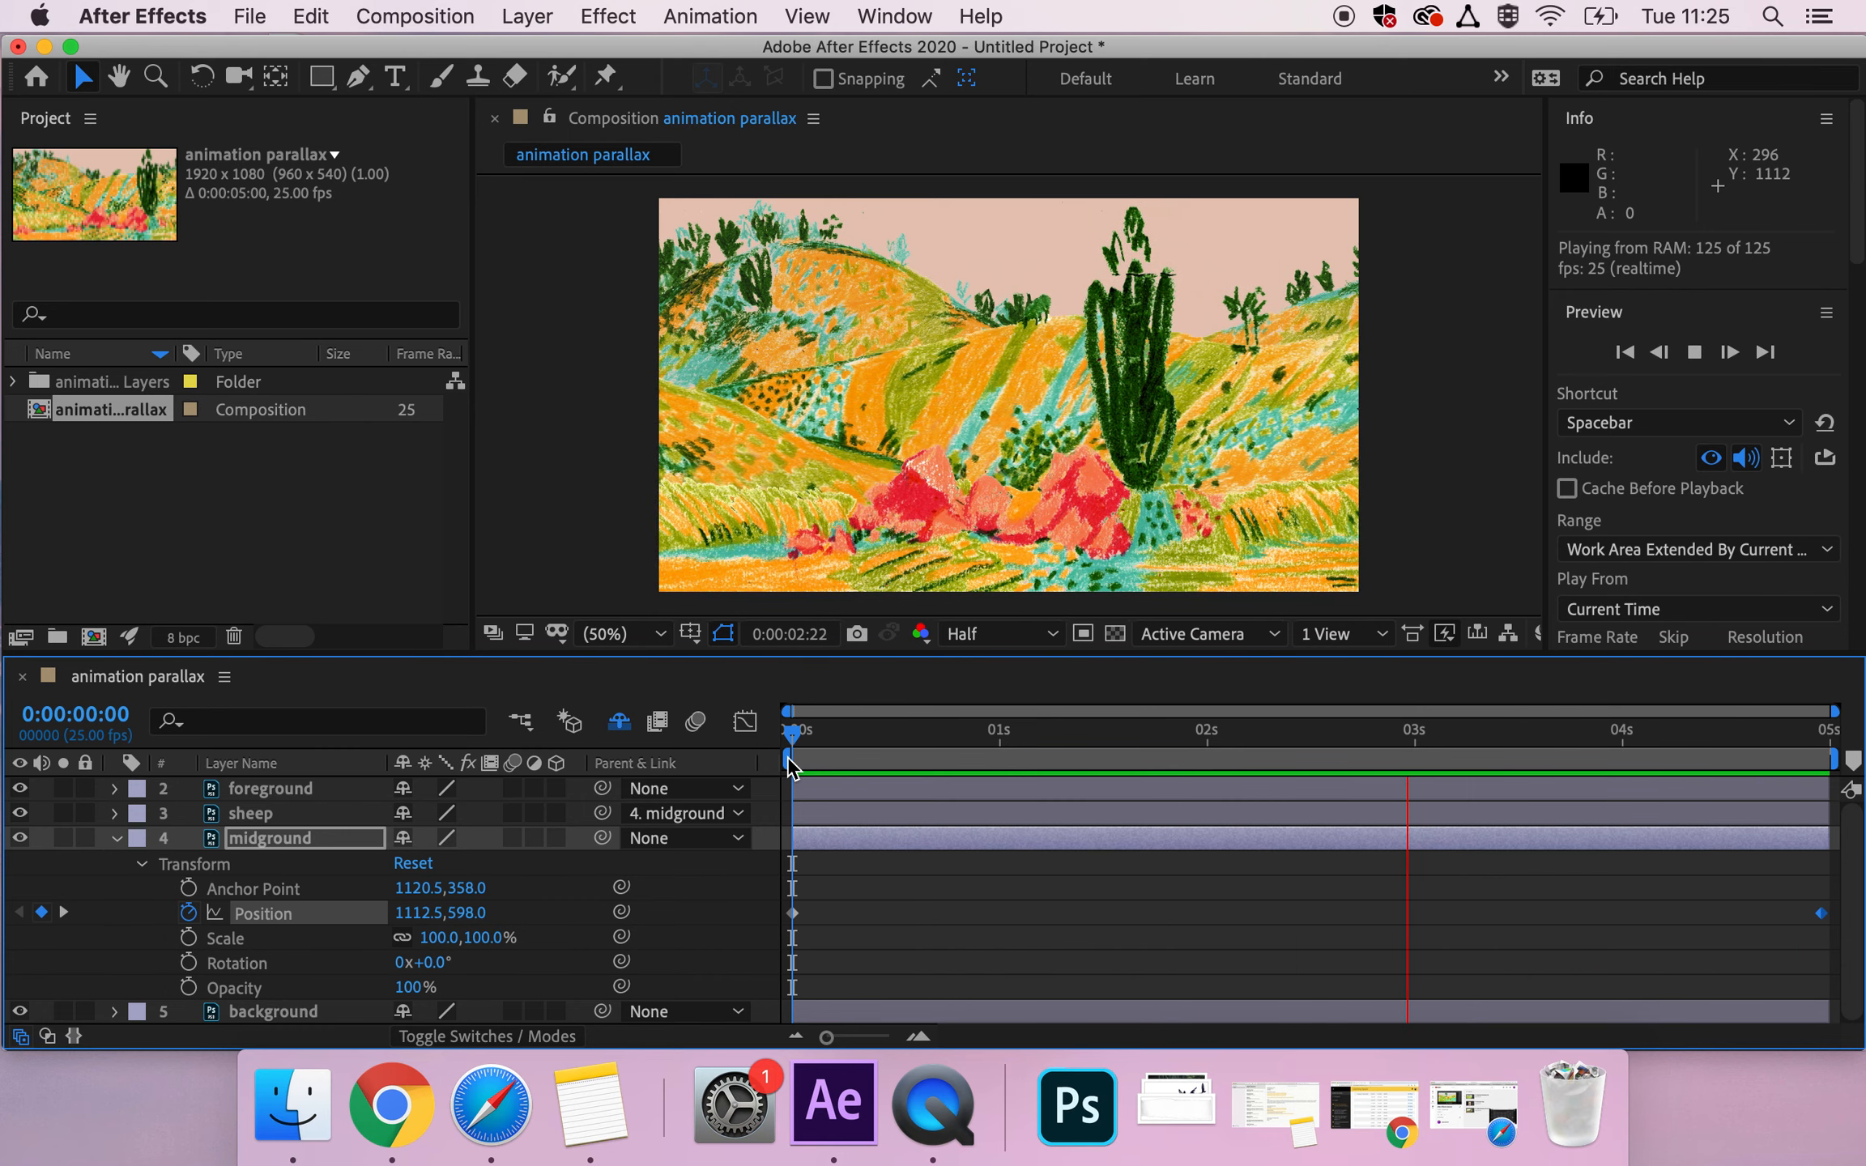
pyautogui.press('space')
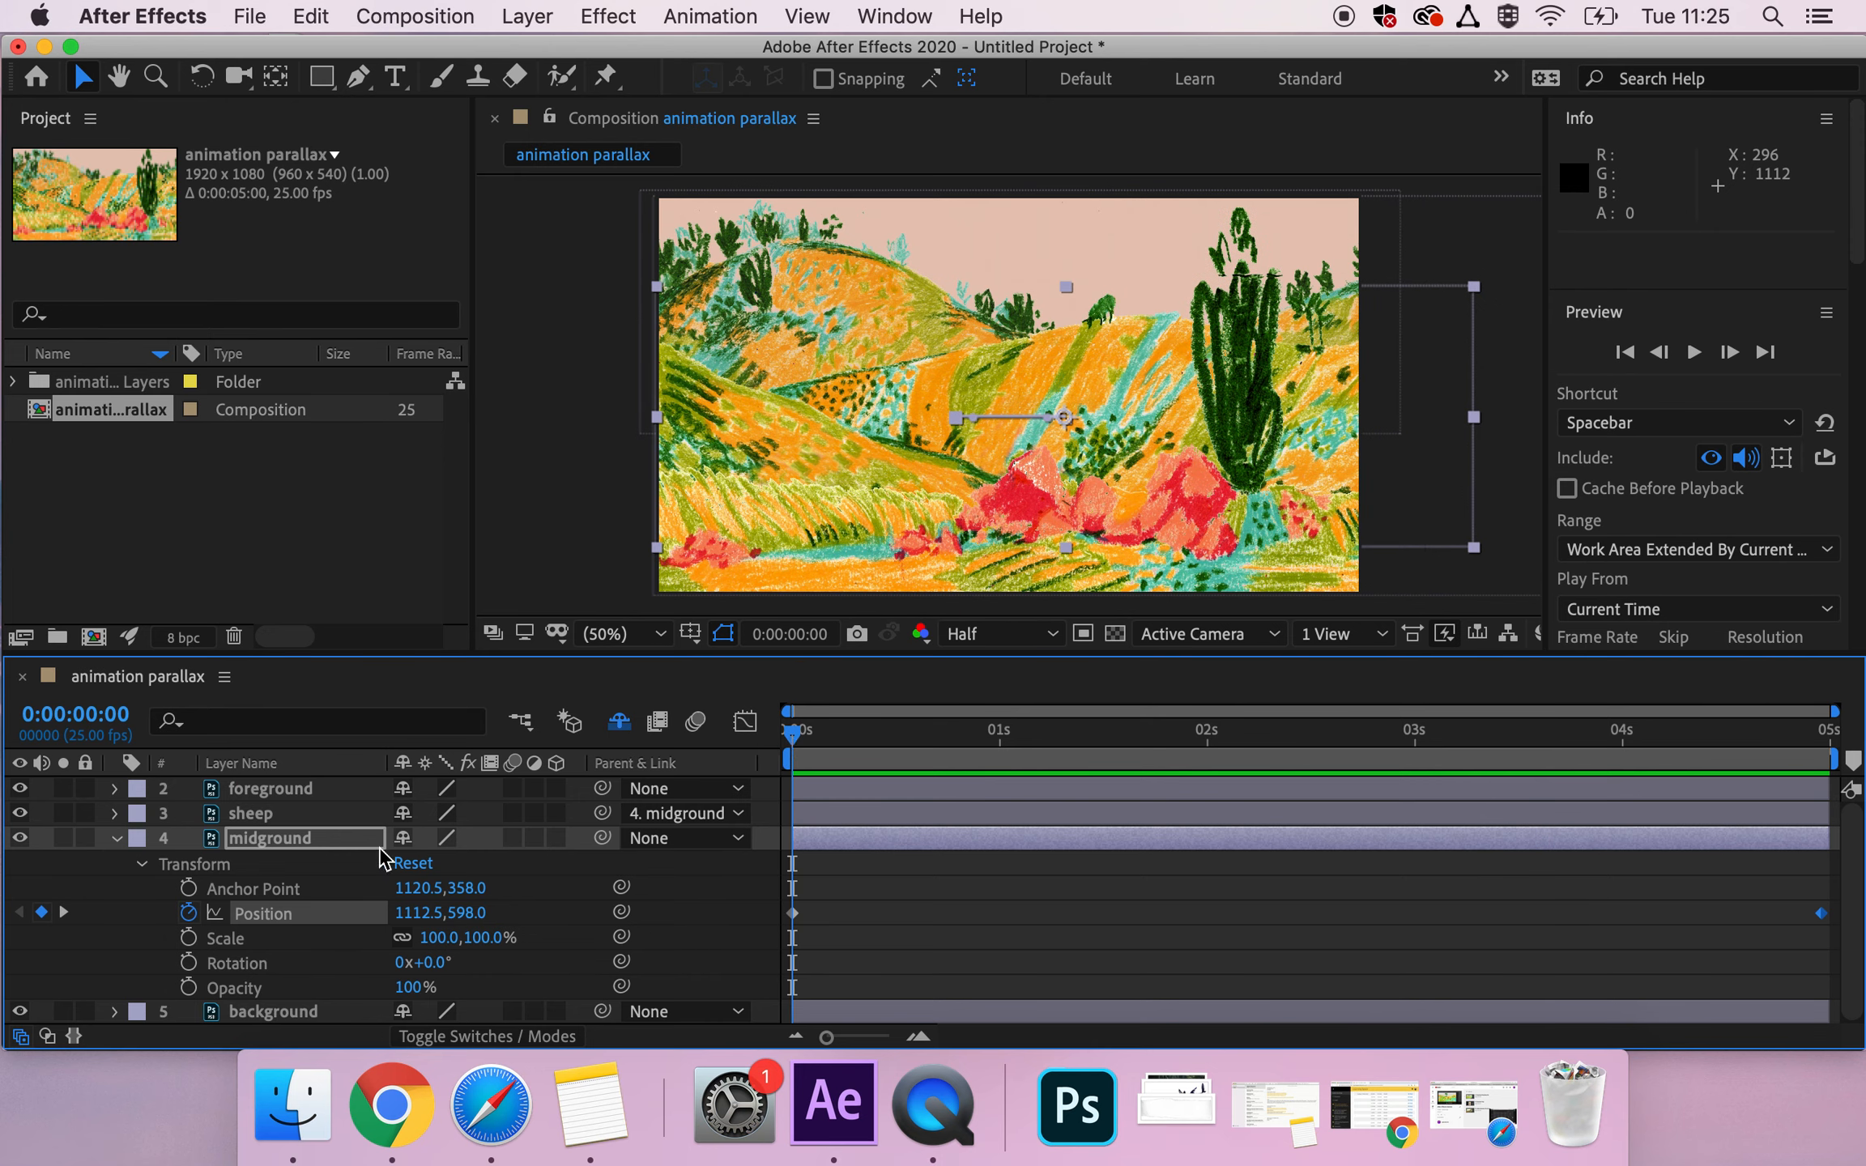
pyautogui.click(116, 838)
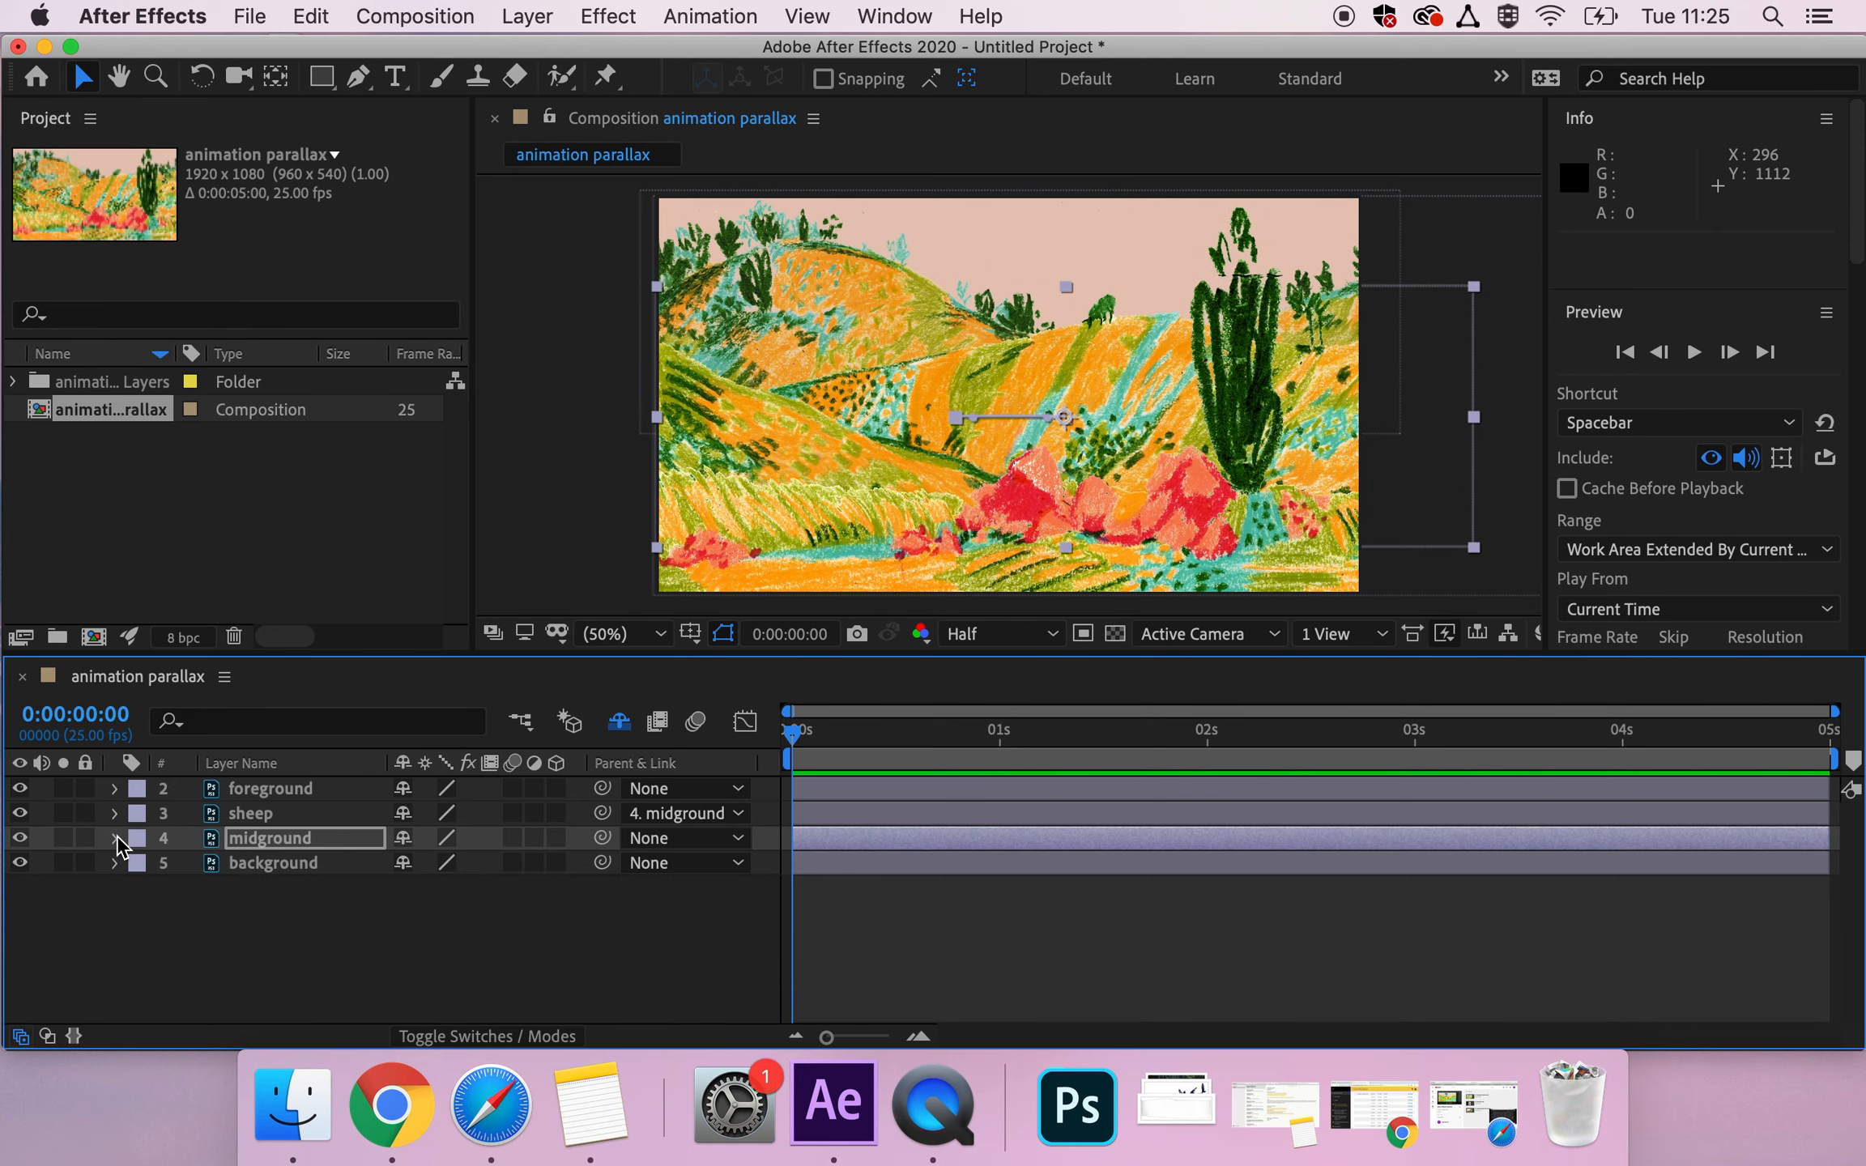
# Reveal the background layer's transform properties and start Position keyframing at 0:00:00:00.
pyautogui.click(314, 867)
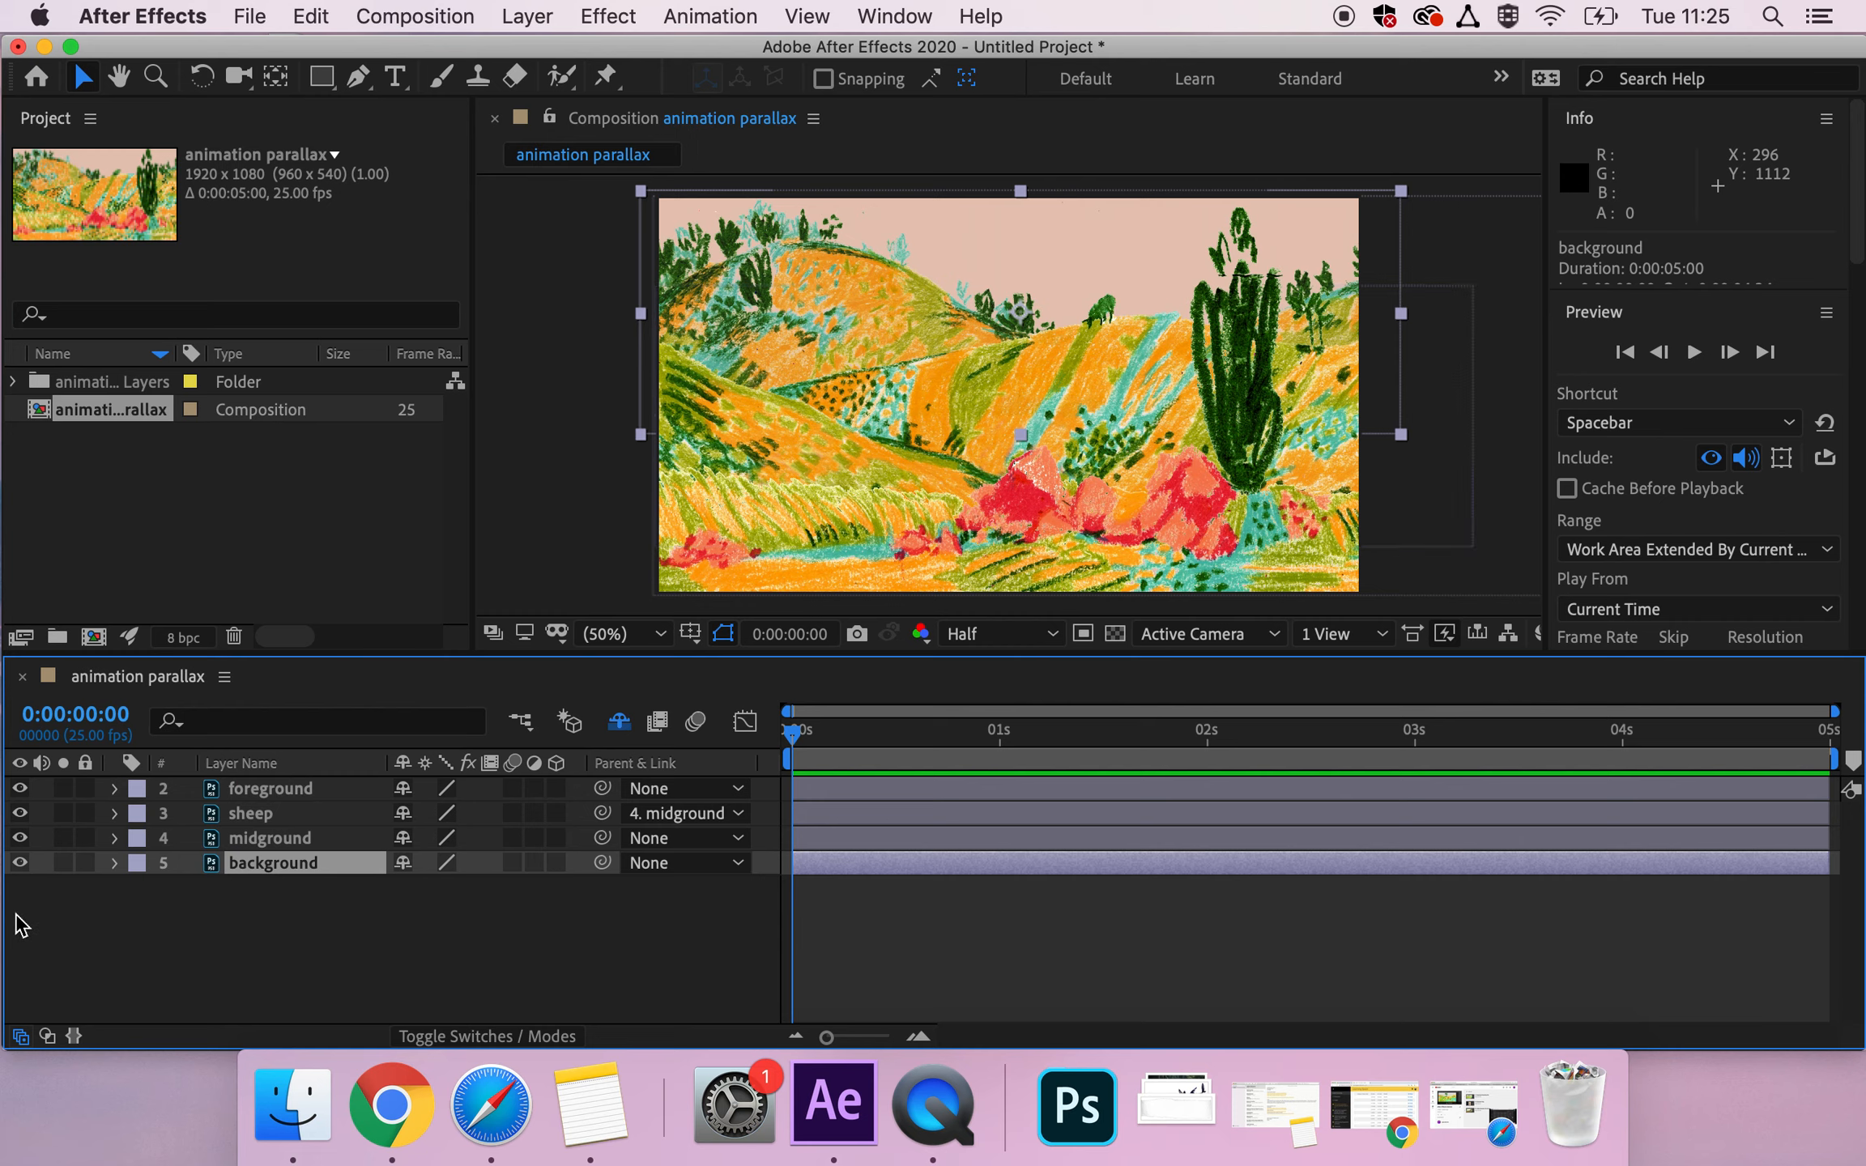
pyautogui.click(114, 863)
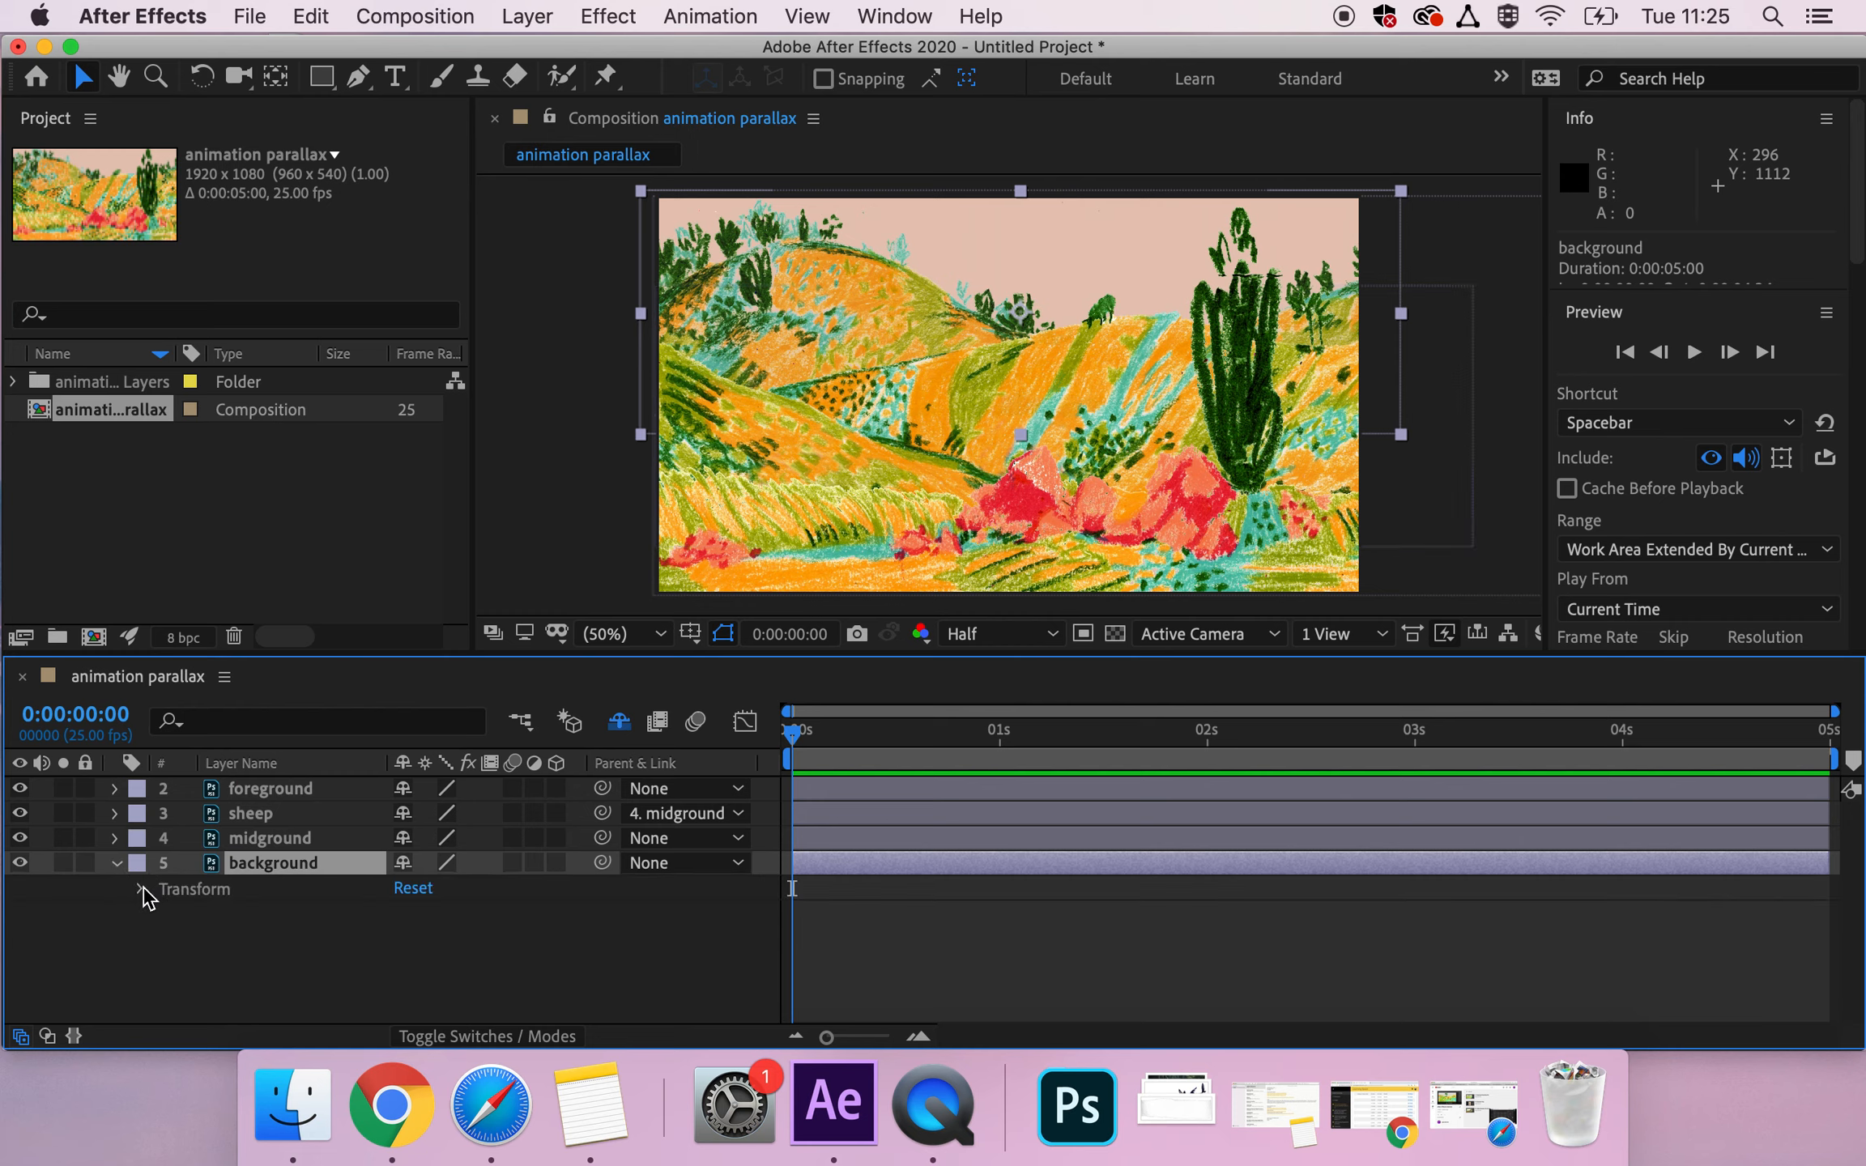
pyautogui.click(142, 889)
pyautogui.press('space')
pyautogui.press('space')
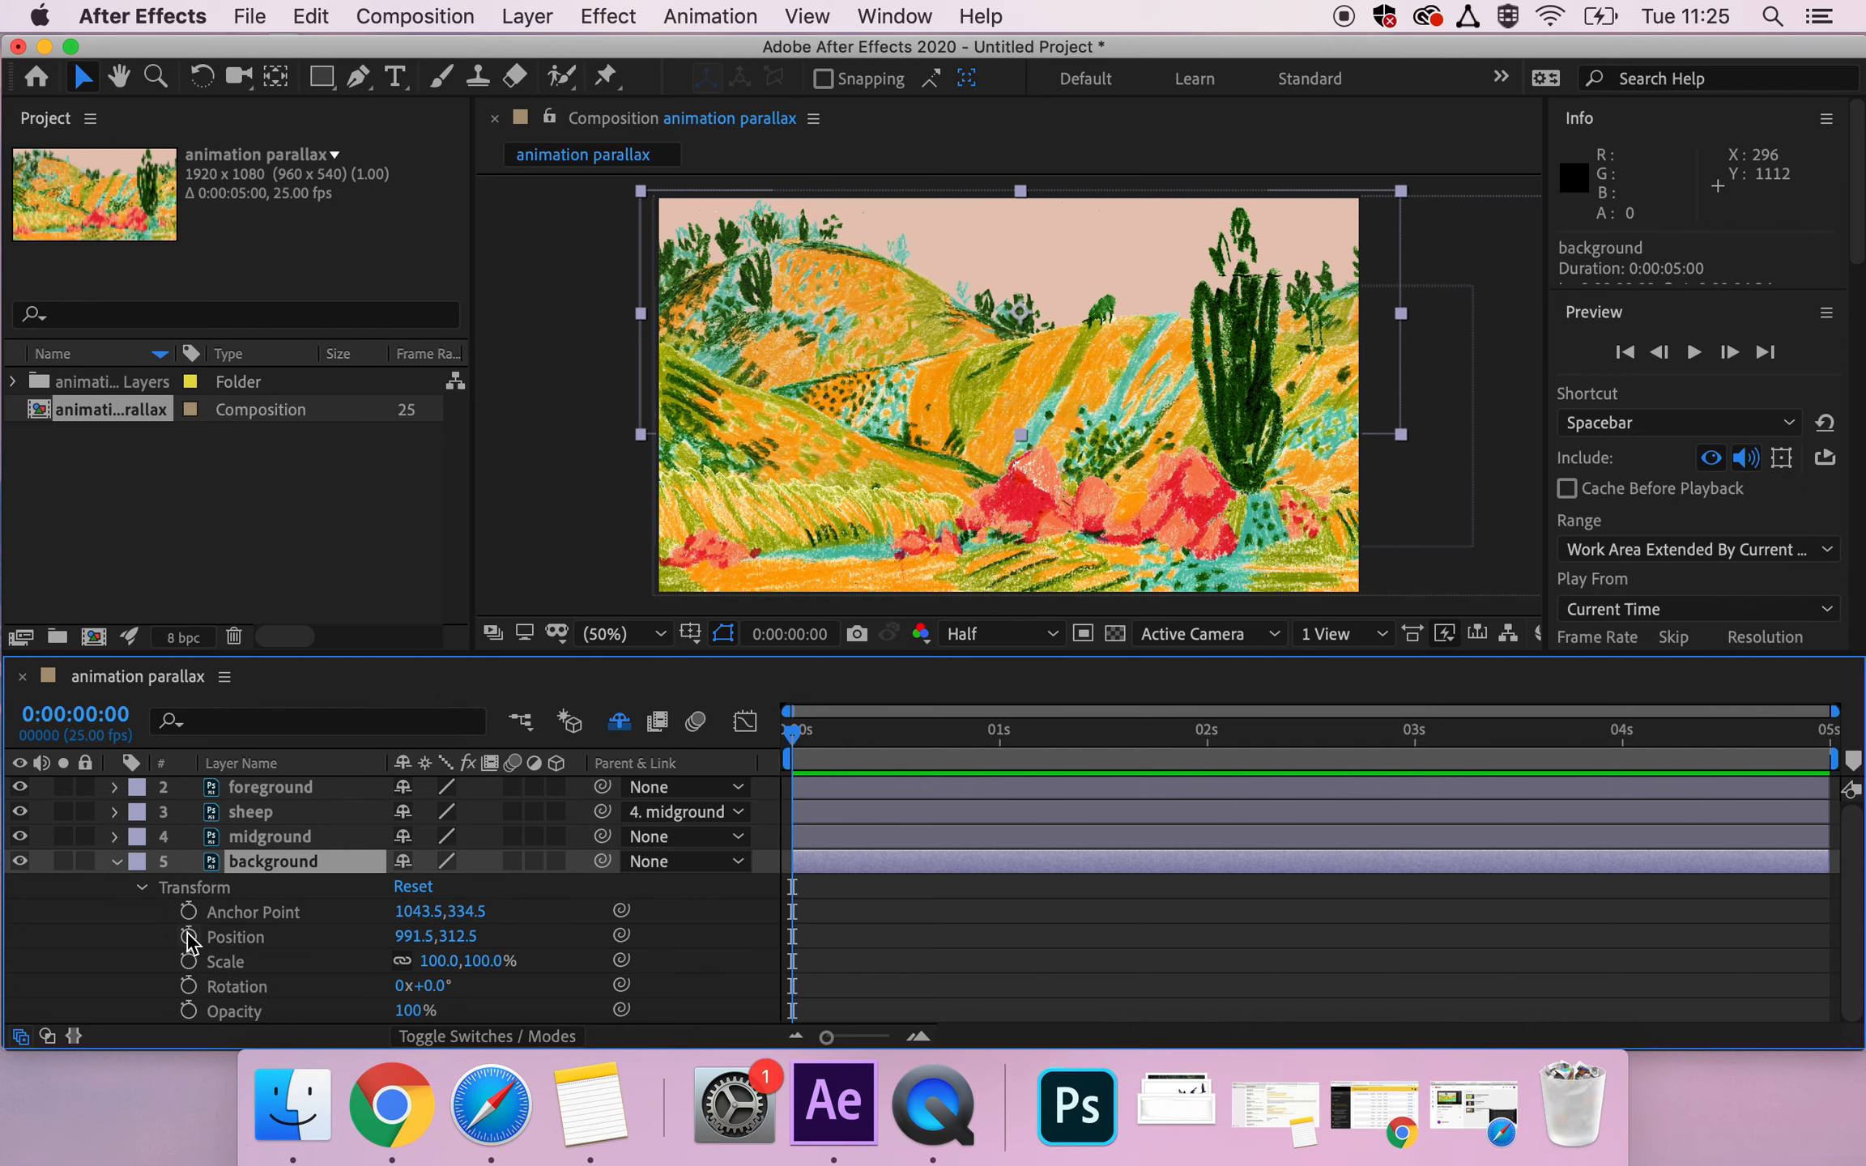
pyautogui.click(188, 937)
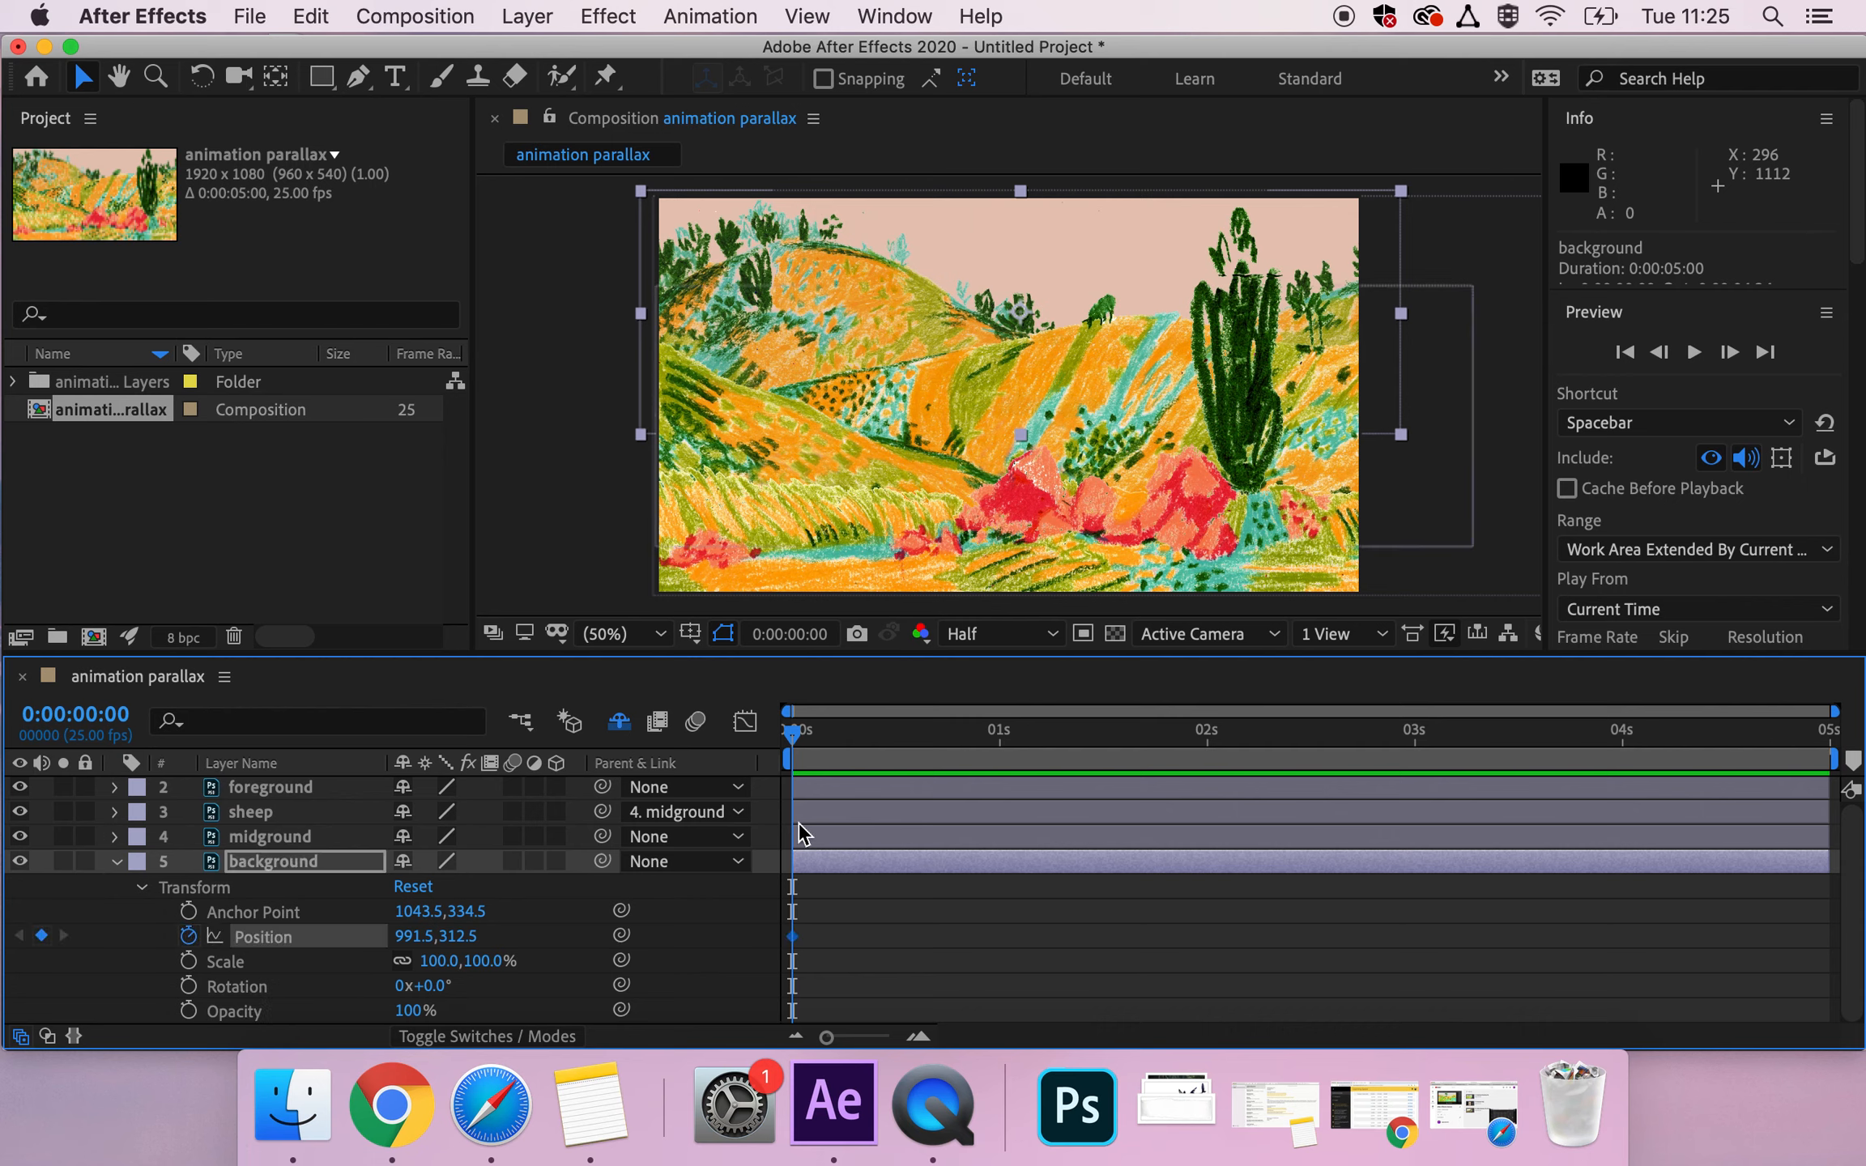
# At 0:00:04:24, shift the background layer sideways to Position 882.5, 312.5.
pyautogui.moveTo(797, 747); pyautogui.dragTo(1856, 758)
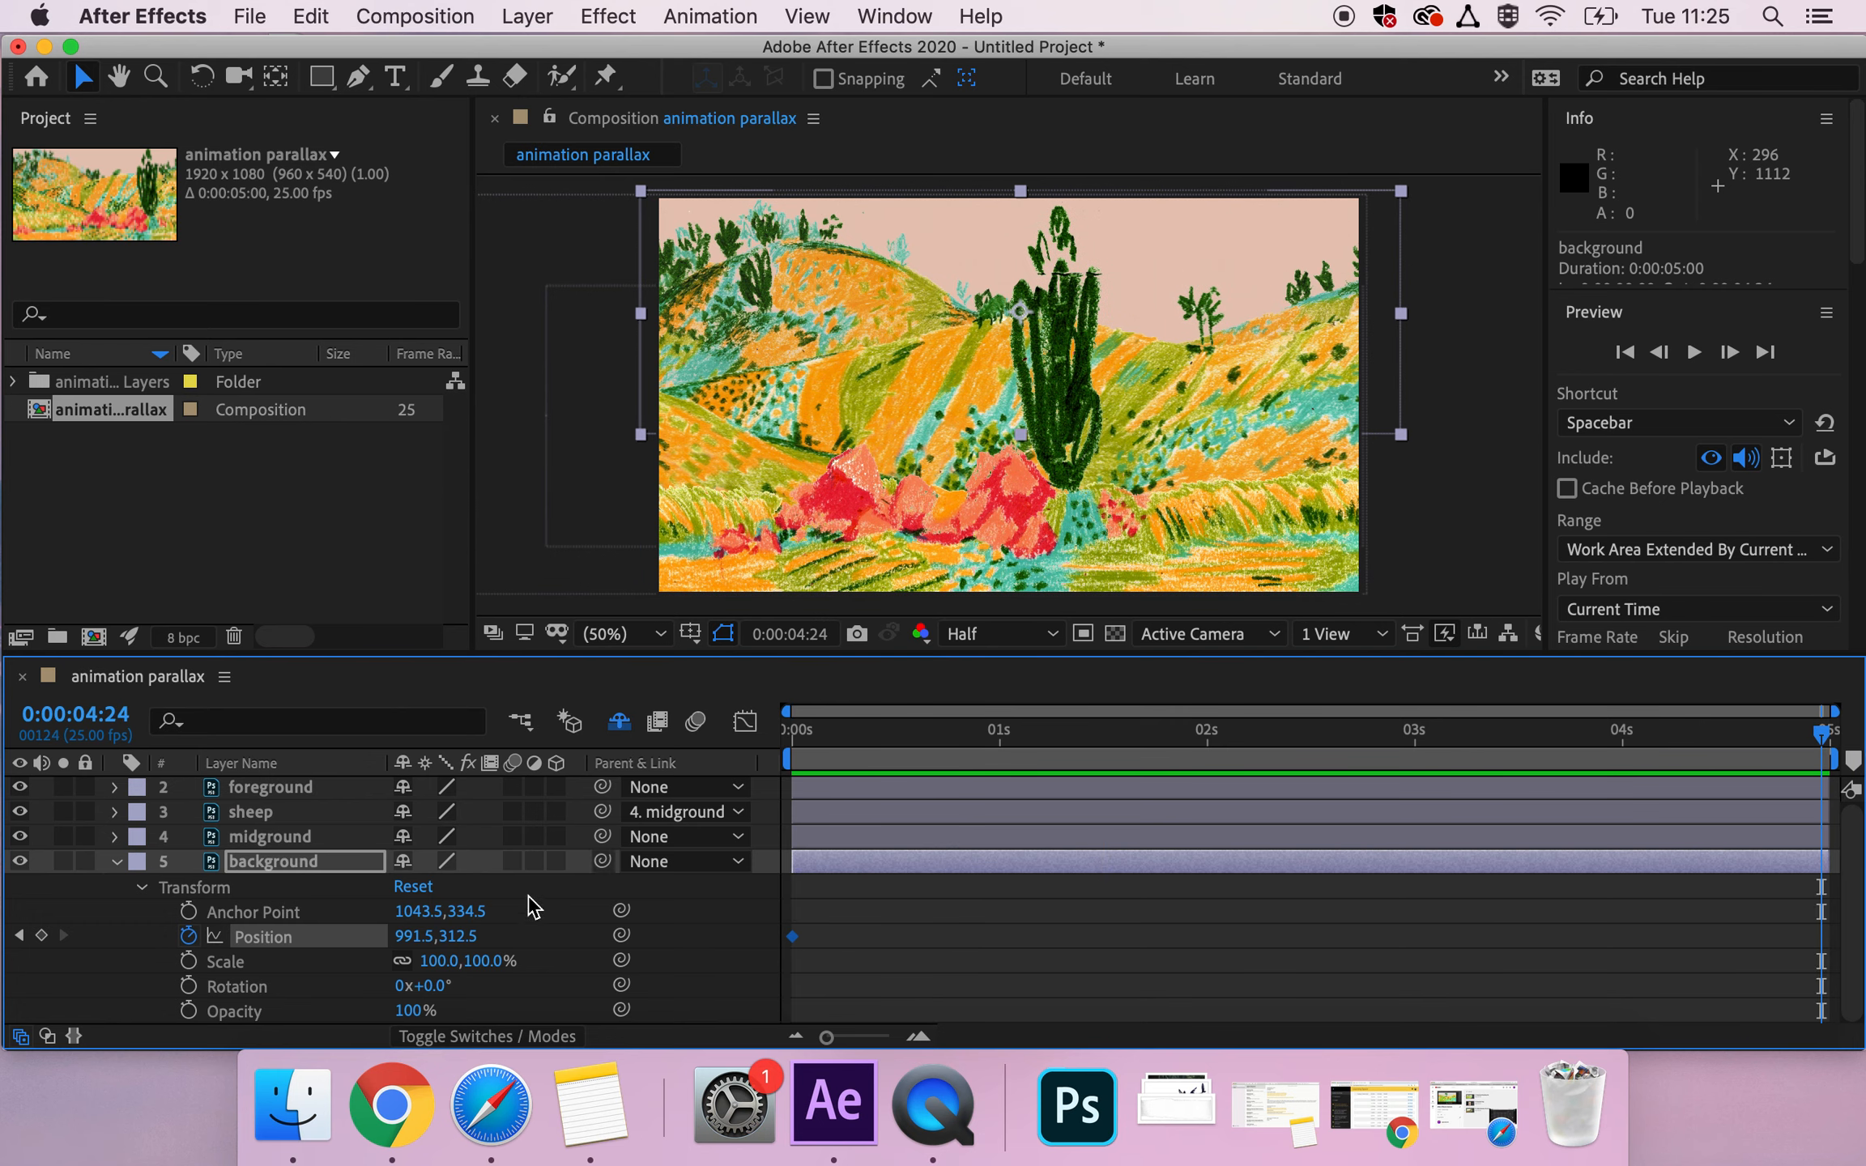
pyautogui.click(460, 941)
pyautogui.moveTo(415, 940); pyautogui.dragTo(274, 956)
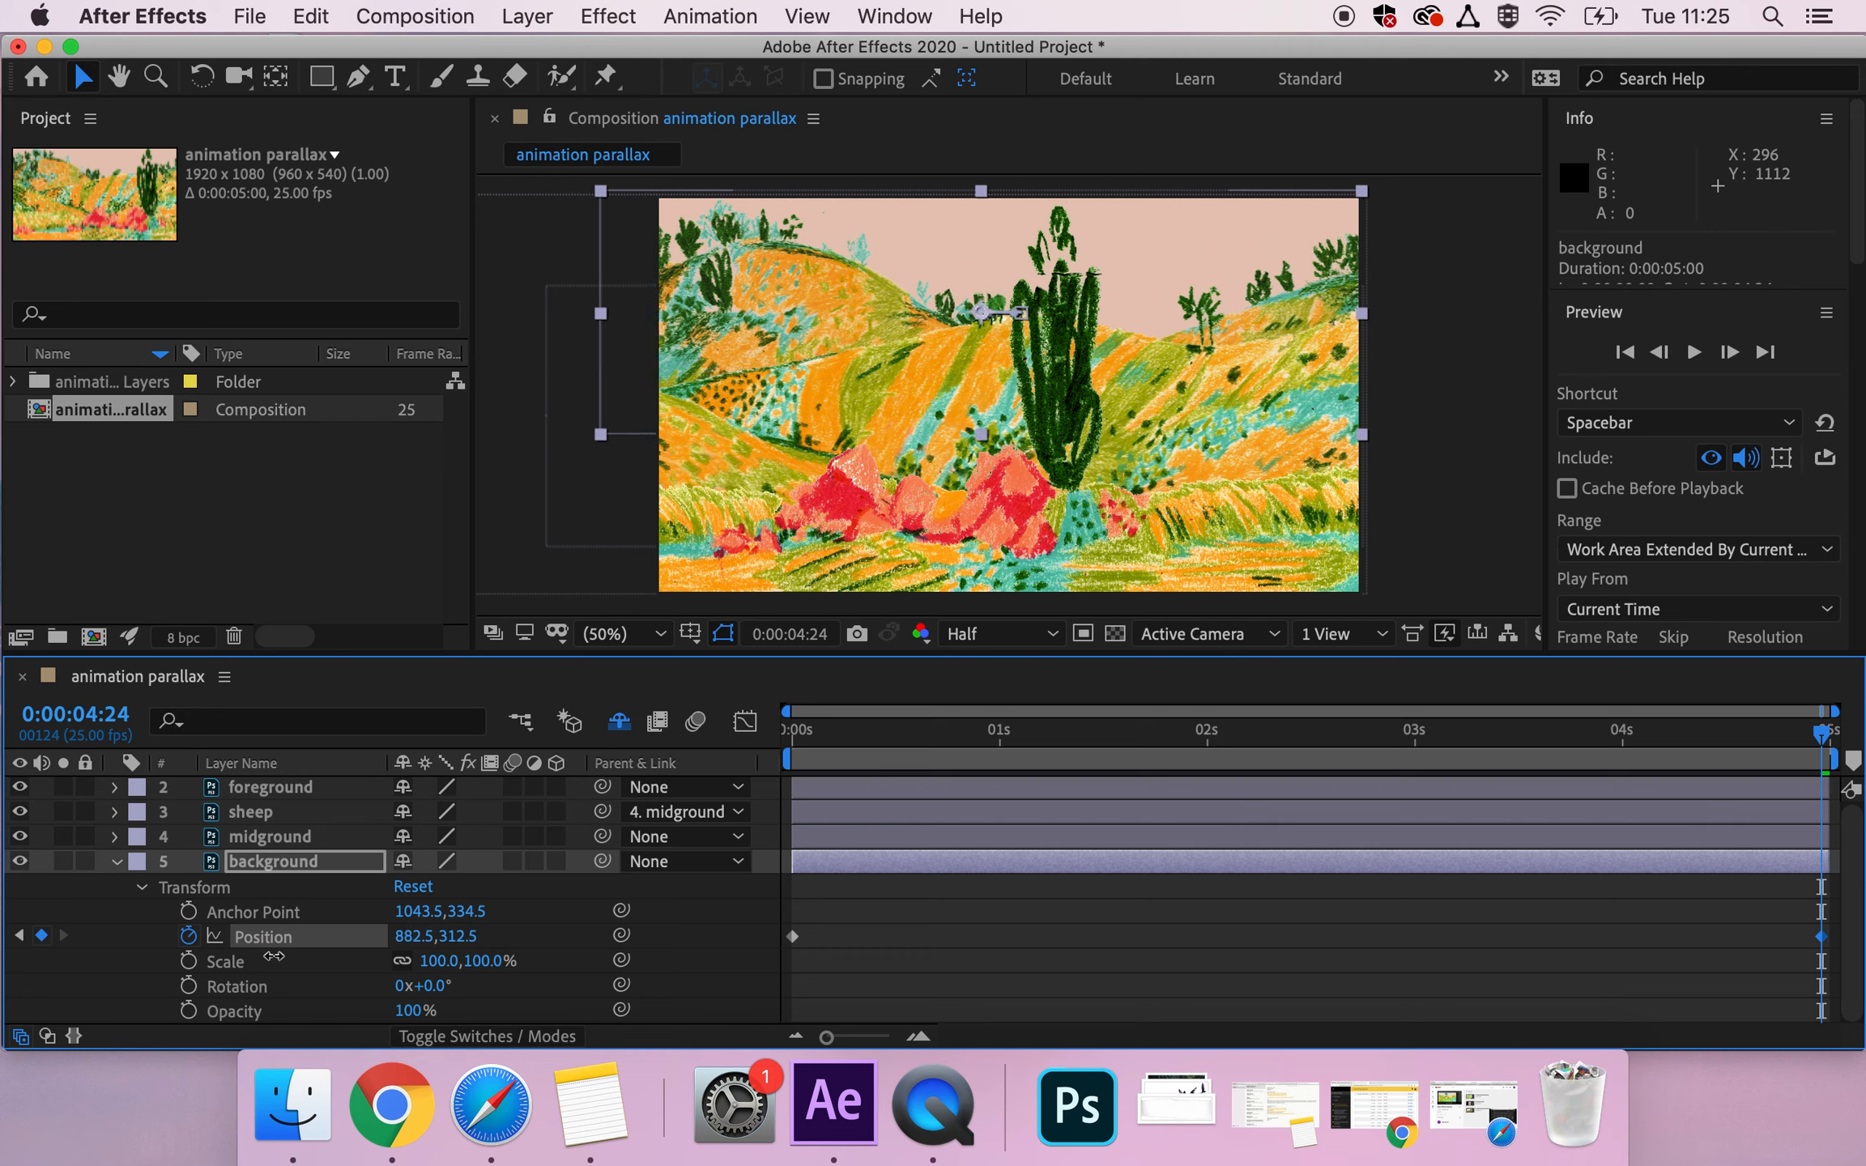
# Preview the parallax motion from the start of the composition and return the playhead to 0:00:00:00.
pyautogui.press('Home')
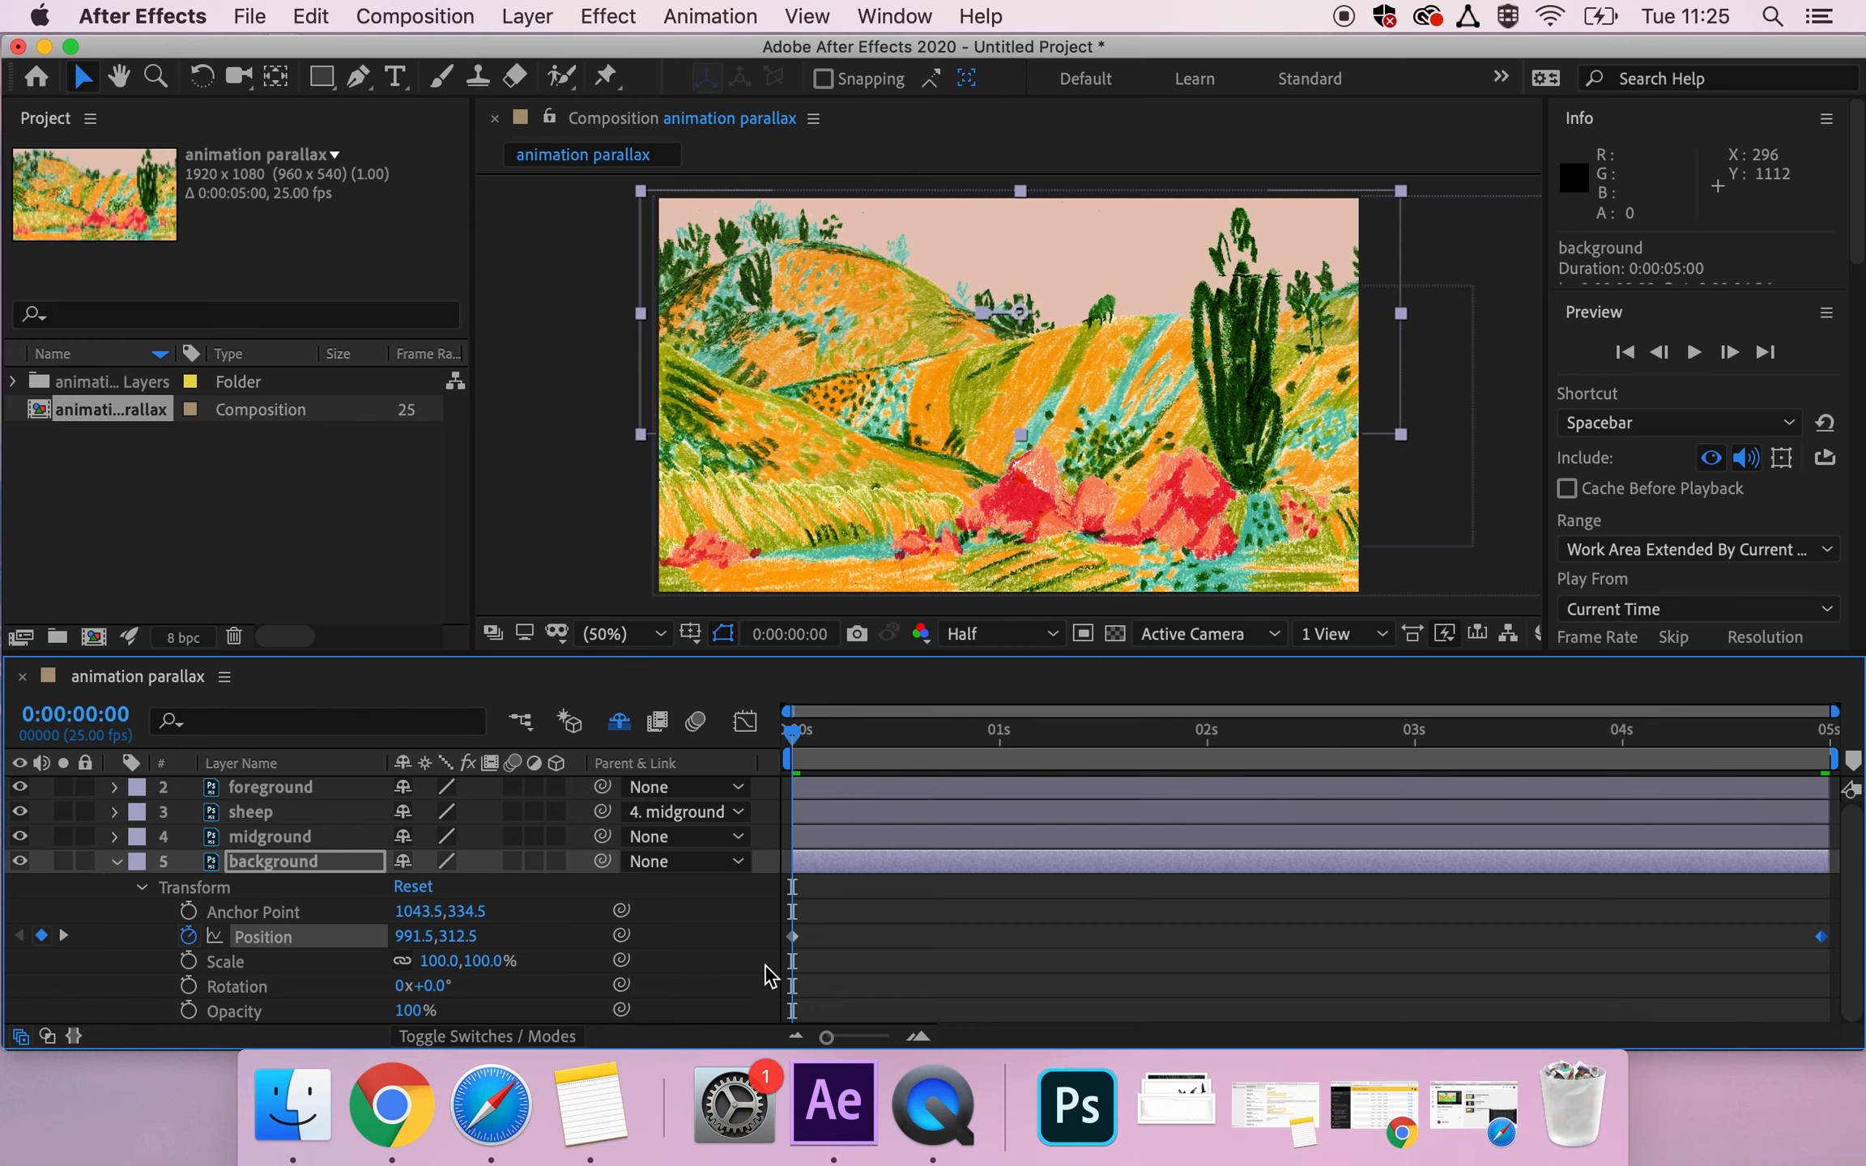
pyautogui.click(793, 937)
pyautogui.press('space')
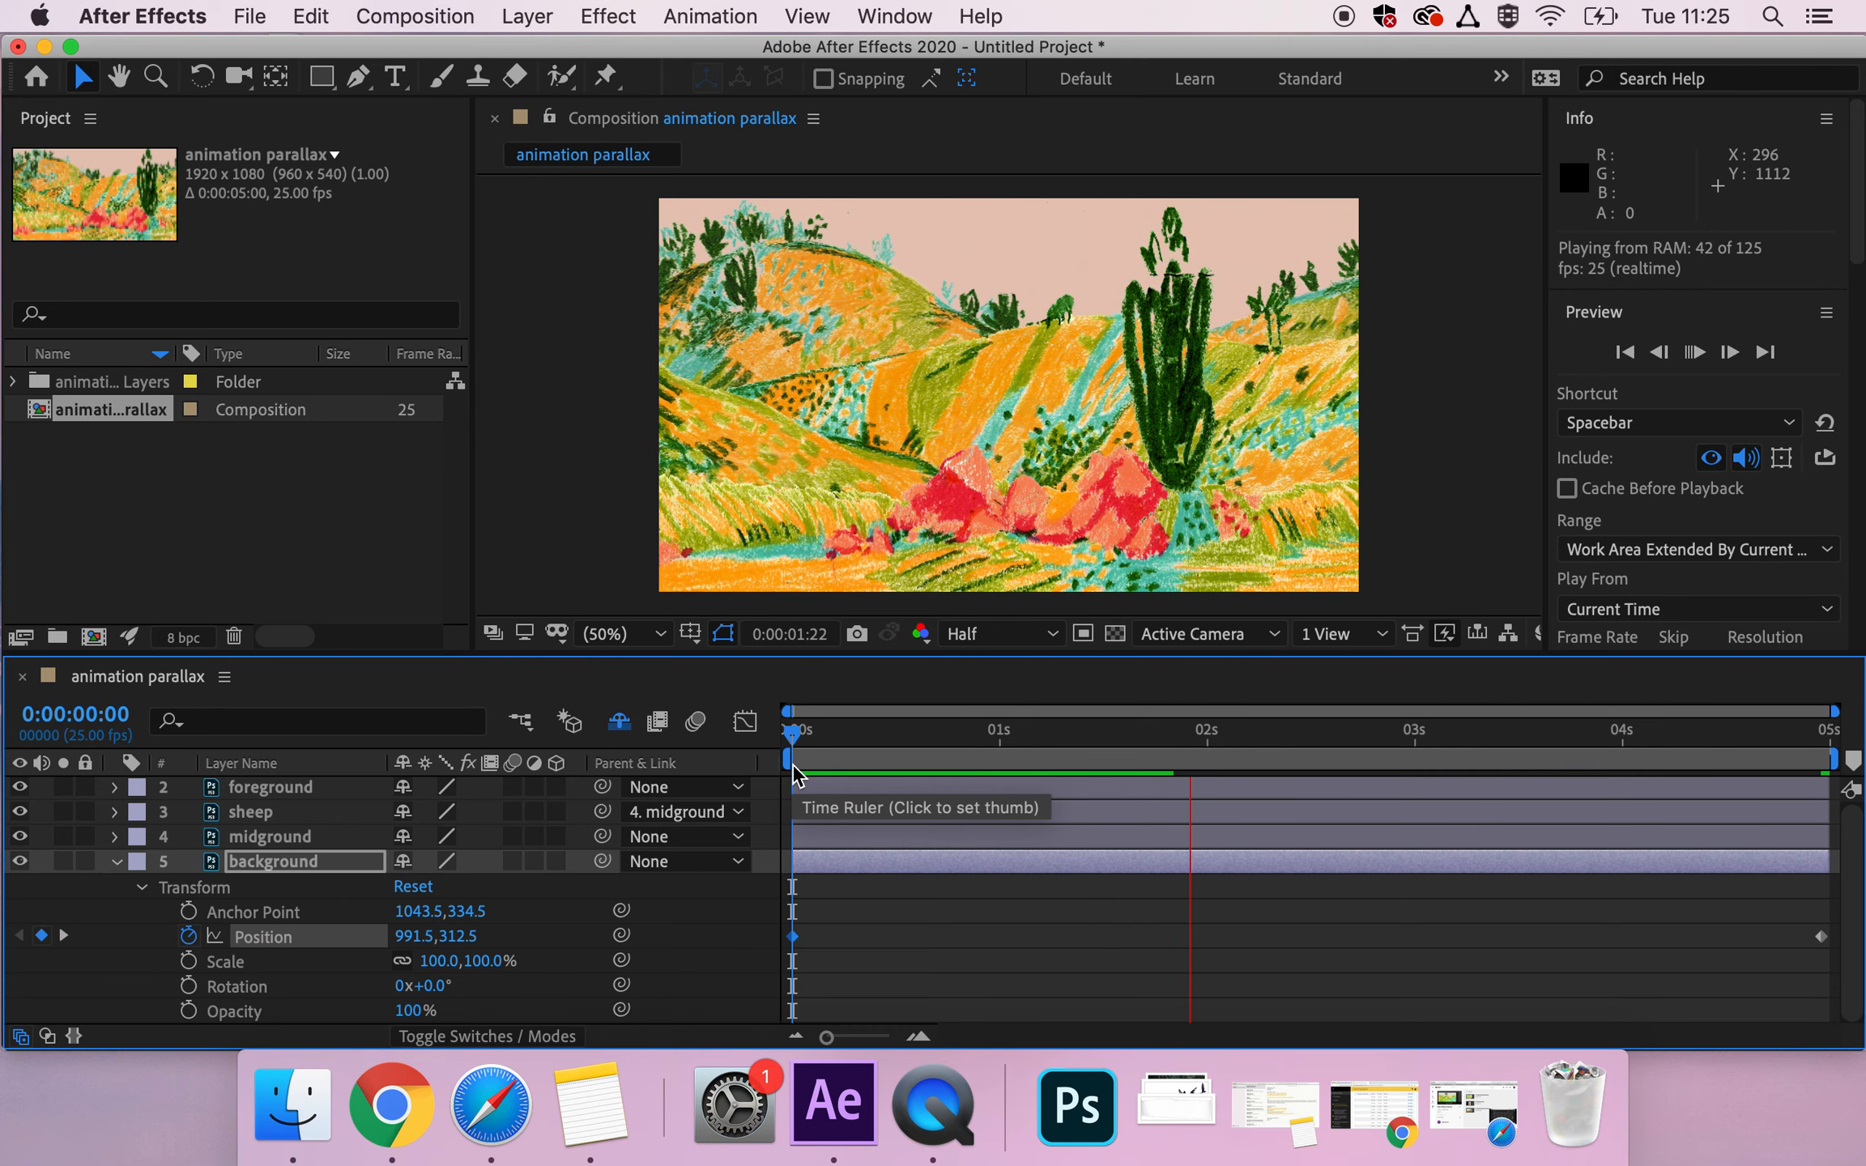
pyautogui.press('space')
pyautogui.click(789, 731)
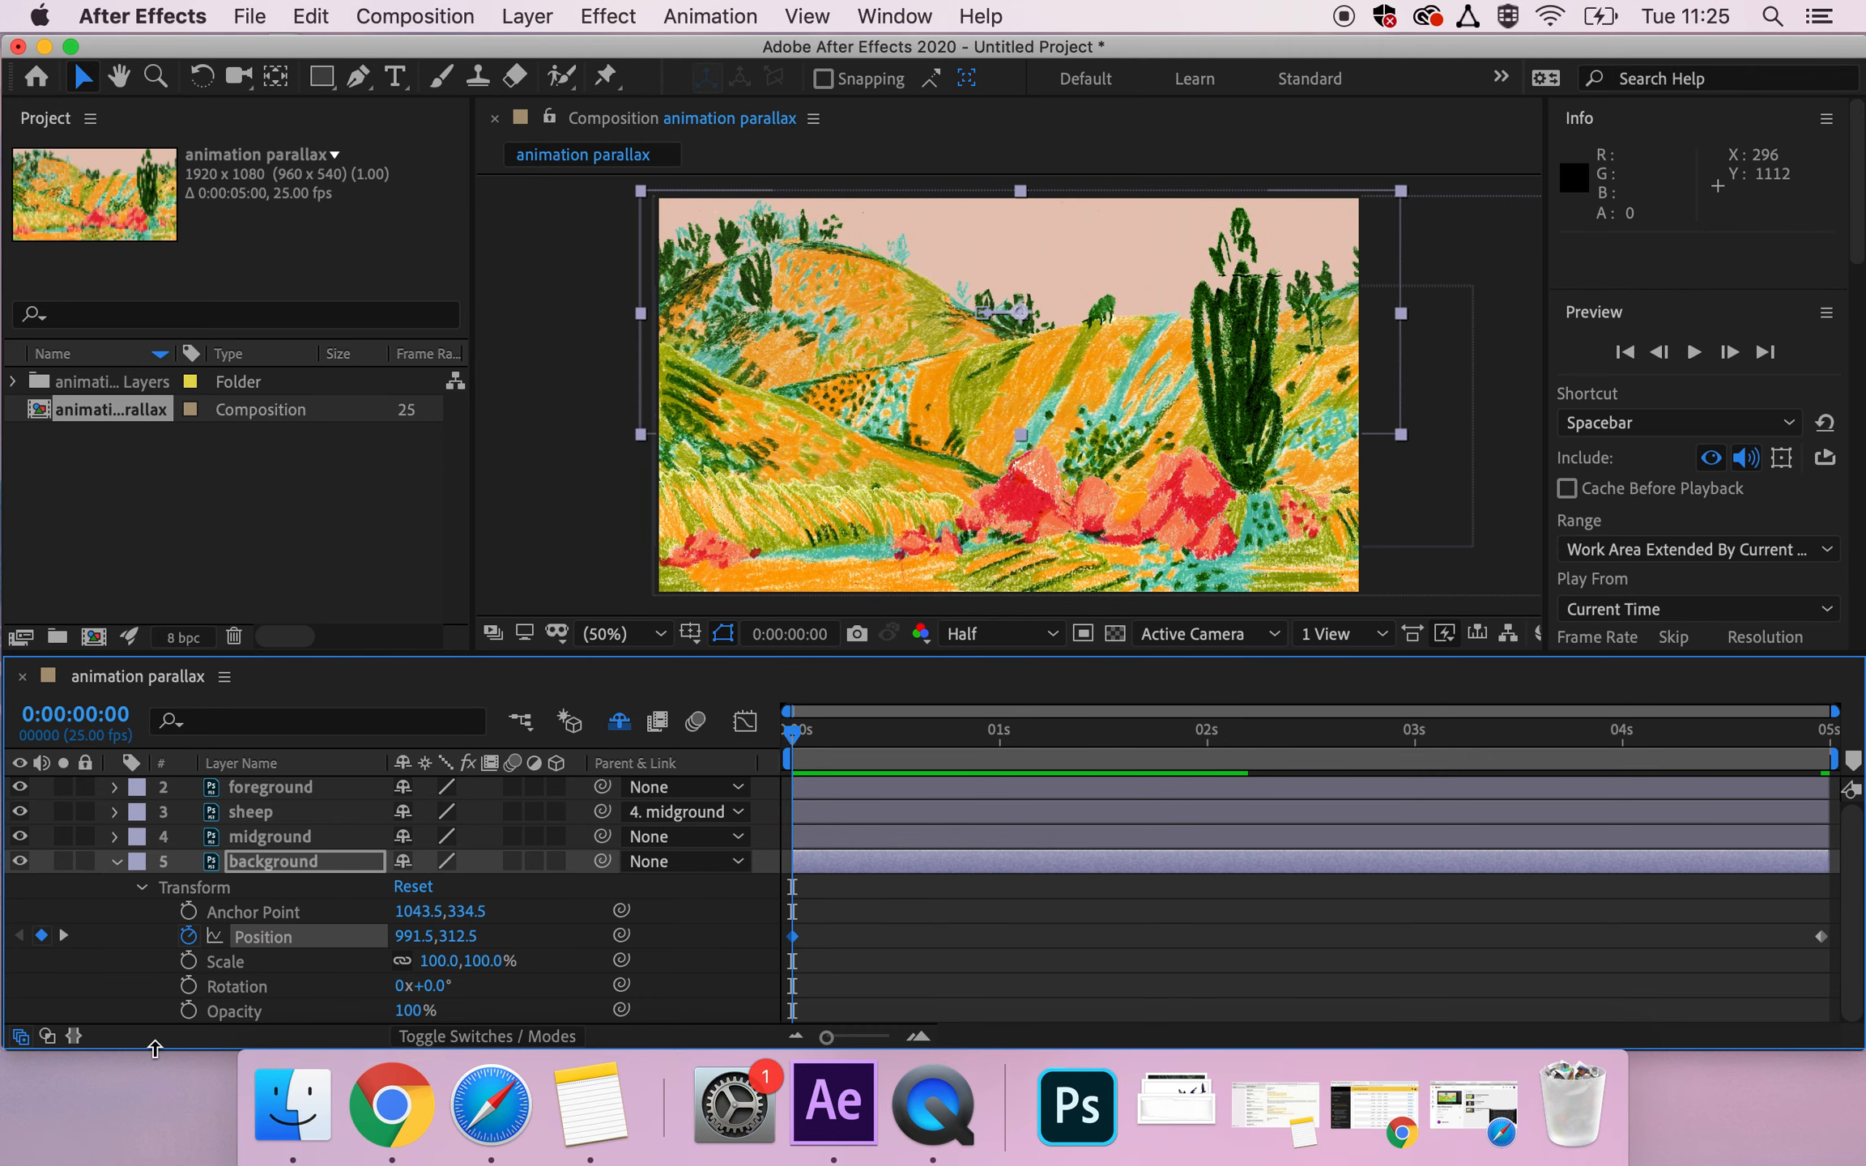
# Switch off the background layer's Position keyframing and undo that change.
pyautogui.click(189, 936)
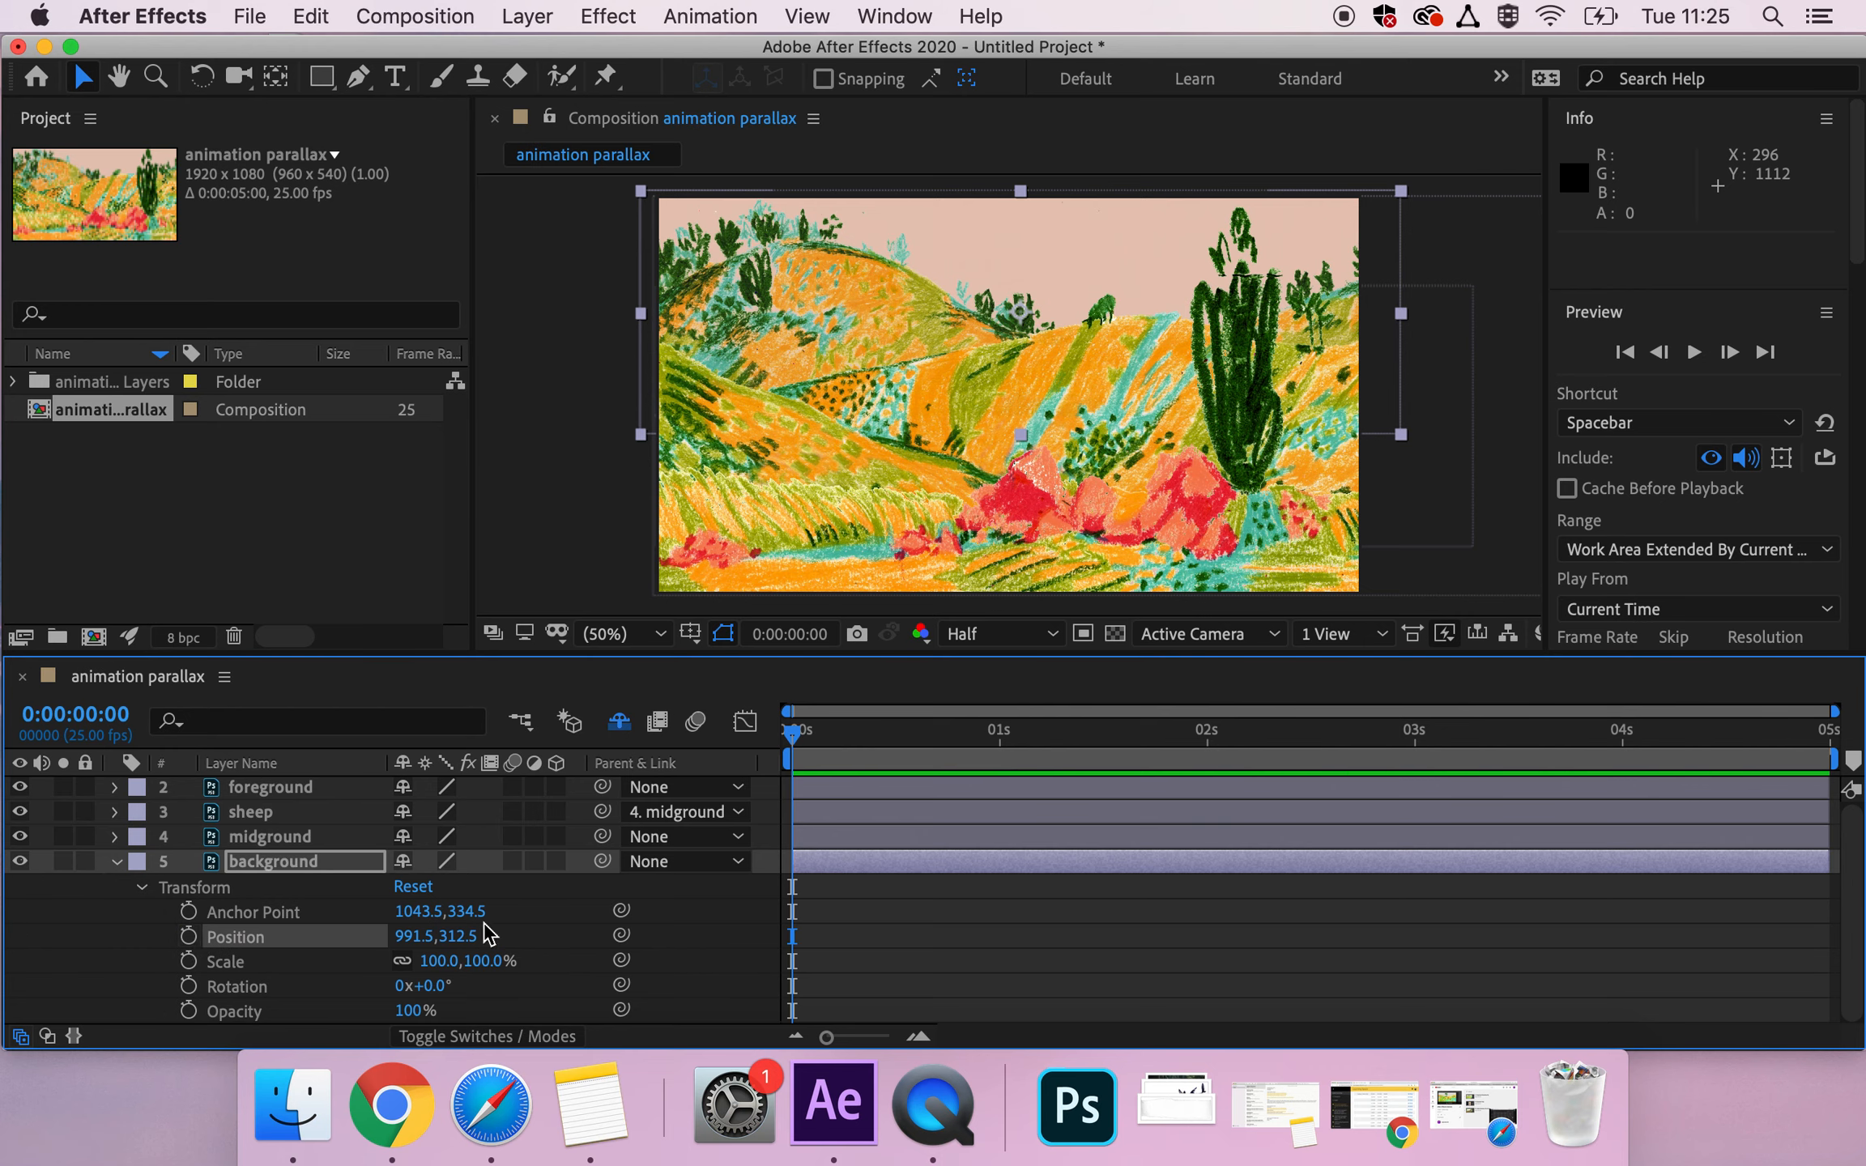
pyautogui.moveTo(820, 749); pyautogui.dragTo(541, 749)
pyautogui.press('super+z')
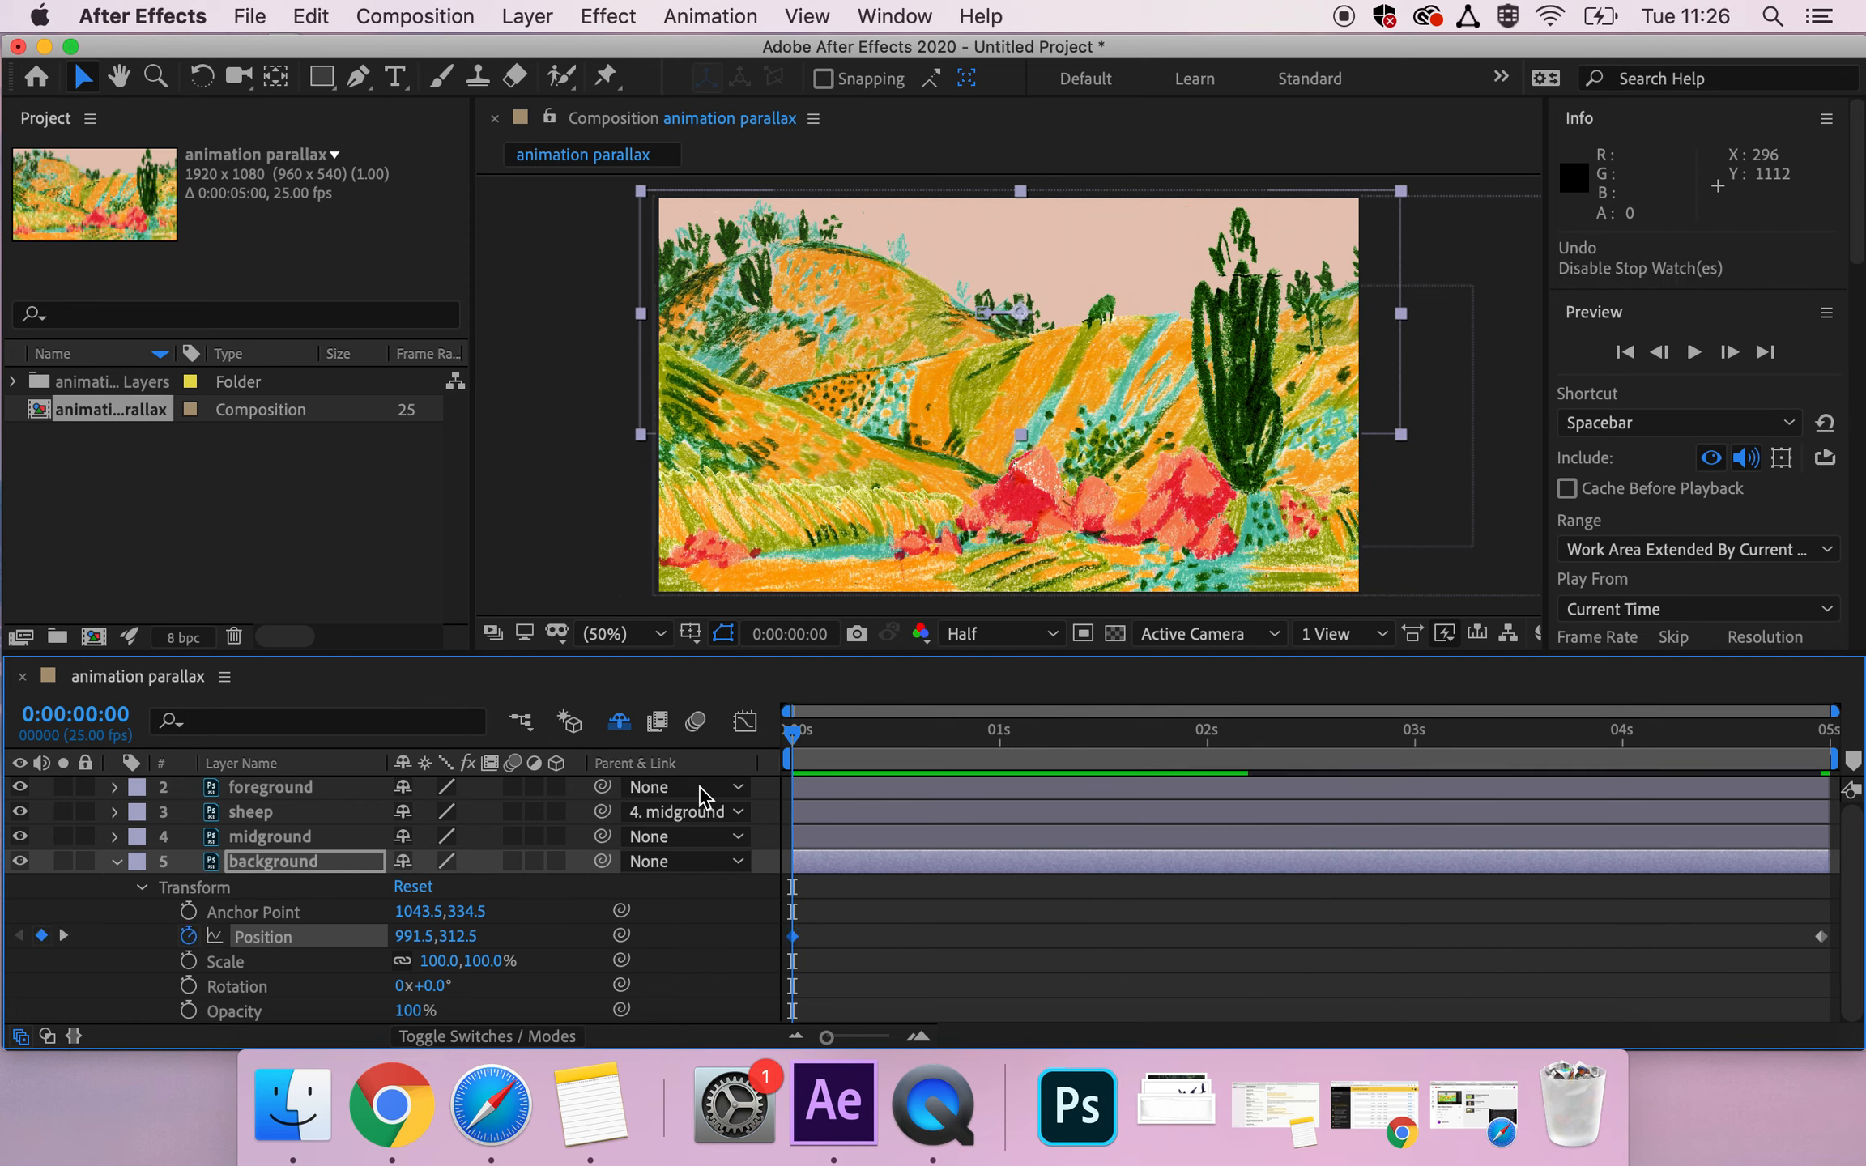
# Scrub through the timeline and play the composition from the start to check all the layers' motion.
pyautogui.moveTo(795, 741); pyautogui.dragTo(1822, 802)
pyautogui.press('Home')
pyautogui.press('space')
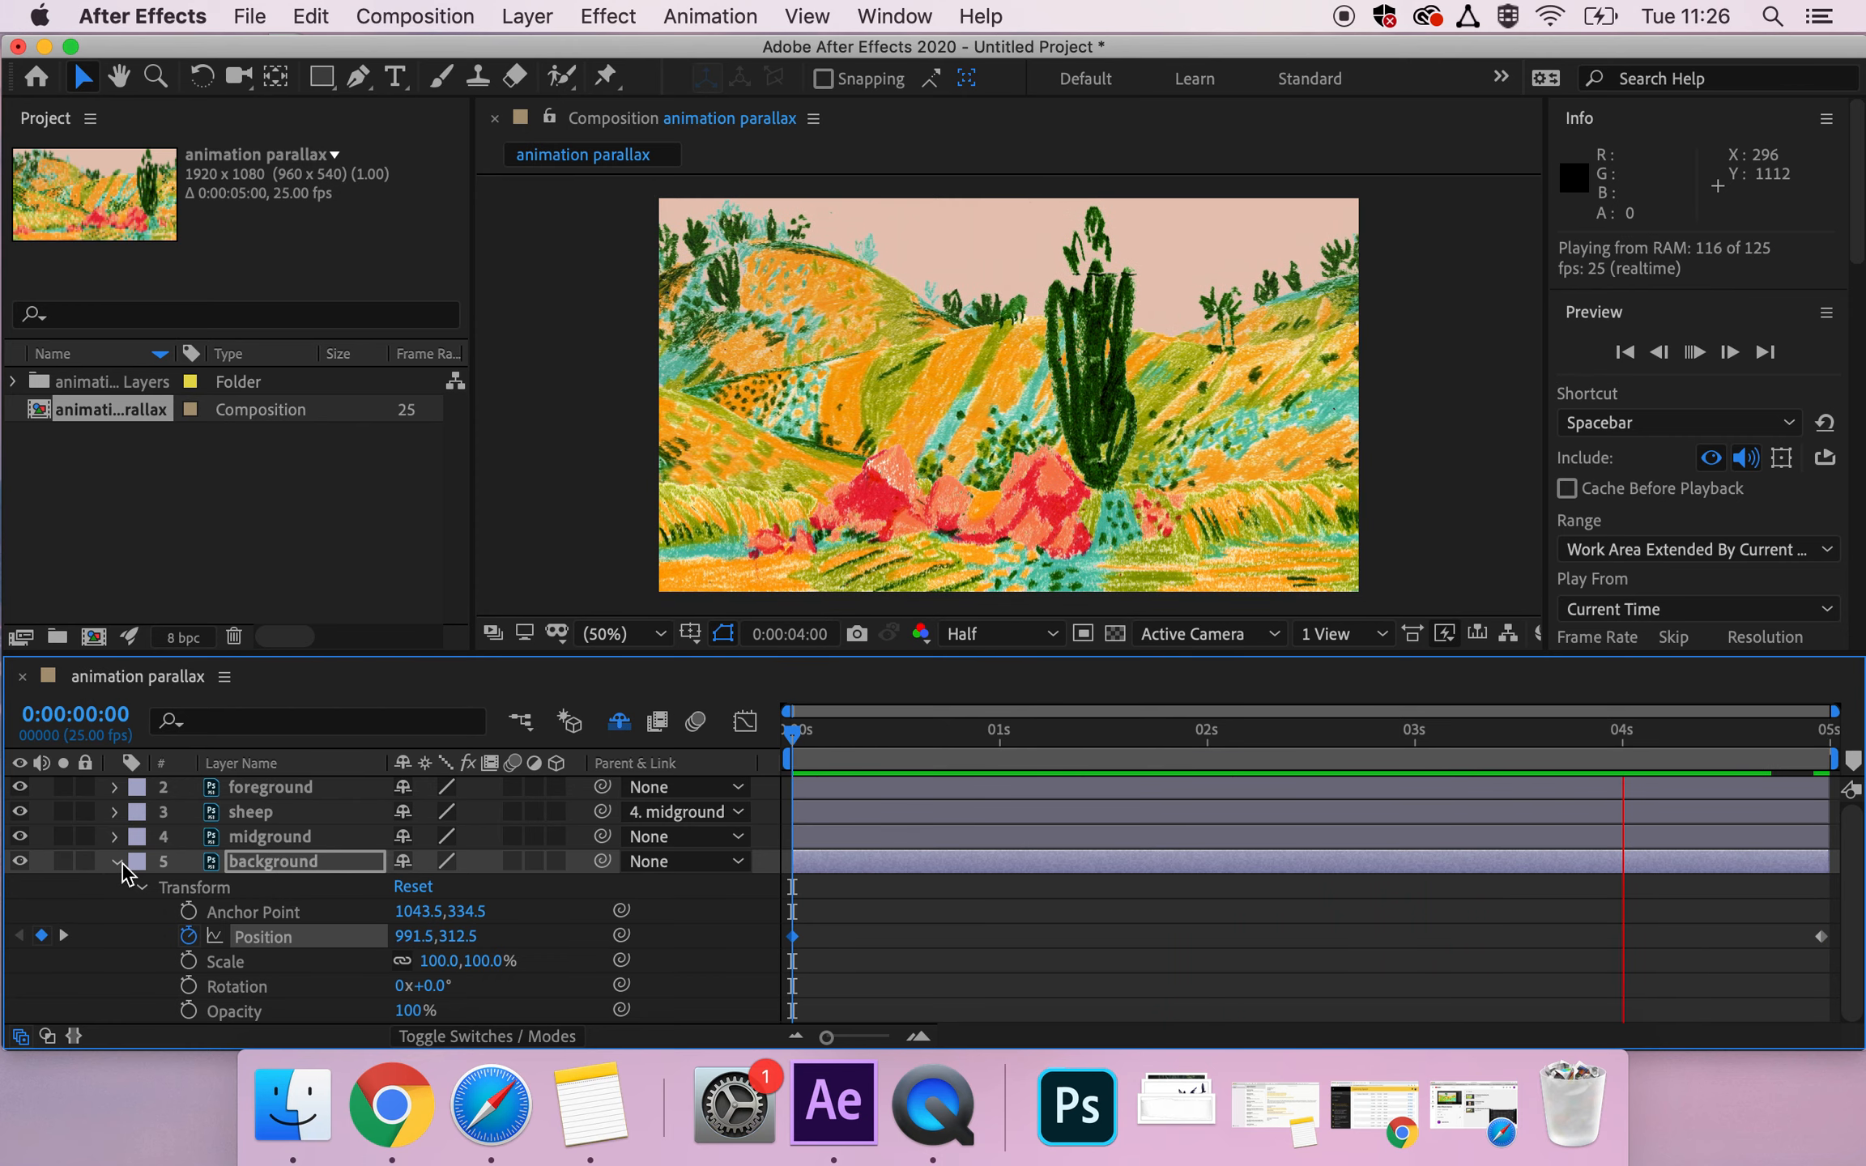
pyautogui.press('space')
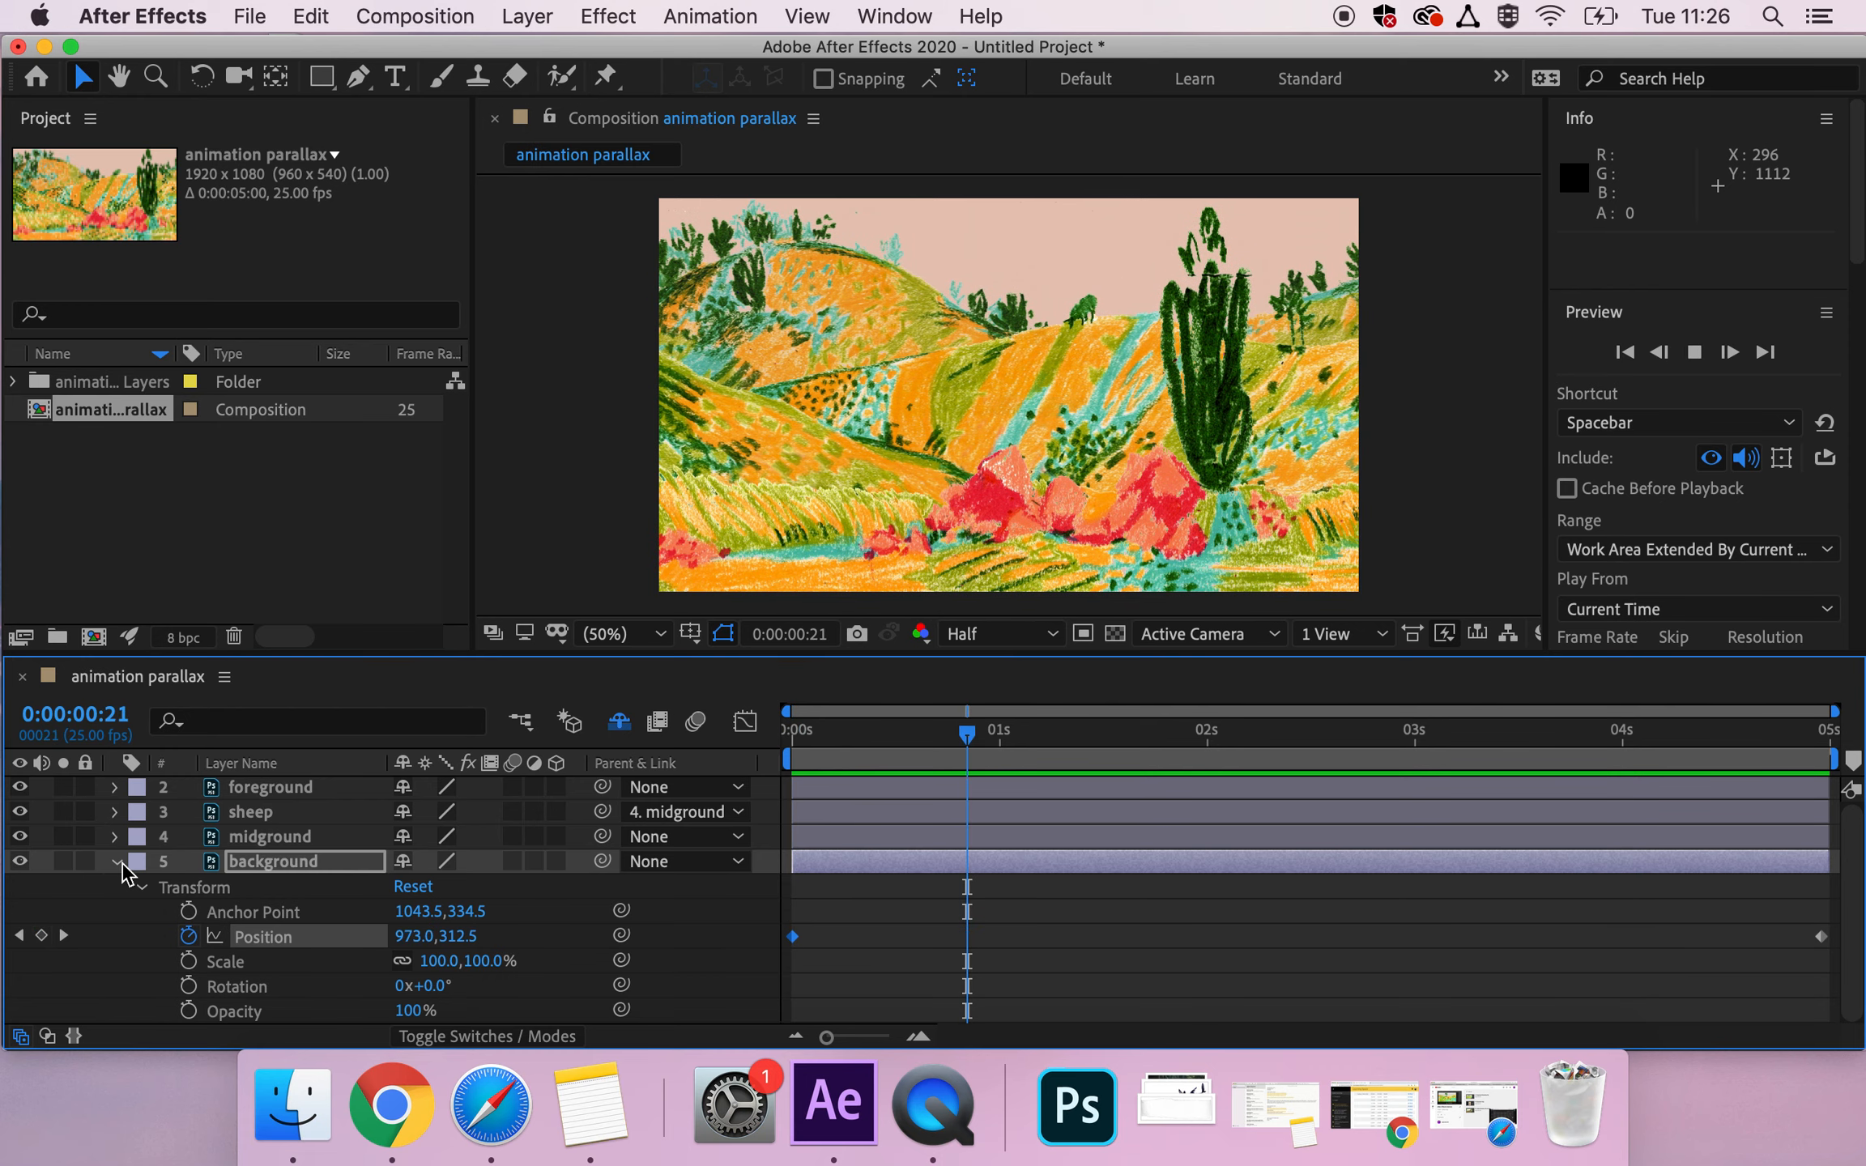
# Collapse the background layer, reveal the sheep layer's transform properties, and start Position keyframing for the sheep at 0:00:00:00.
pyautogui.click(116, 862)
pyautogui.click(115, 813)
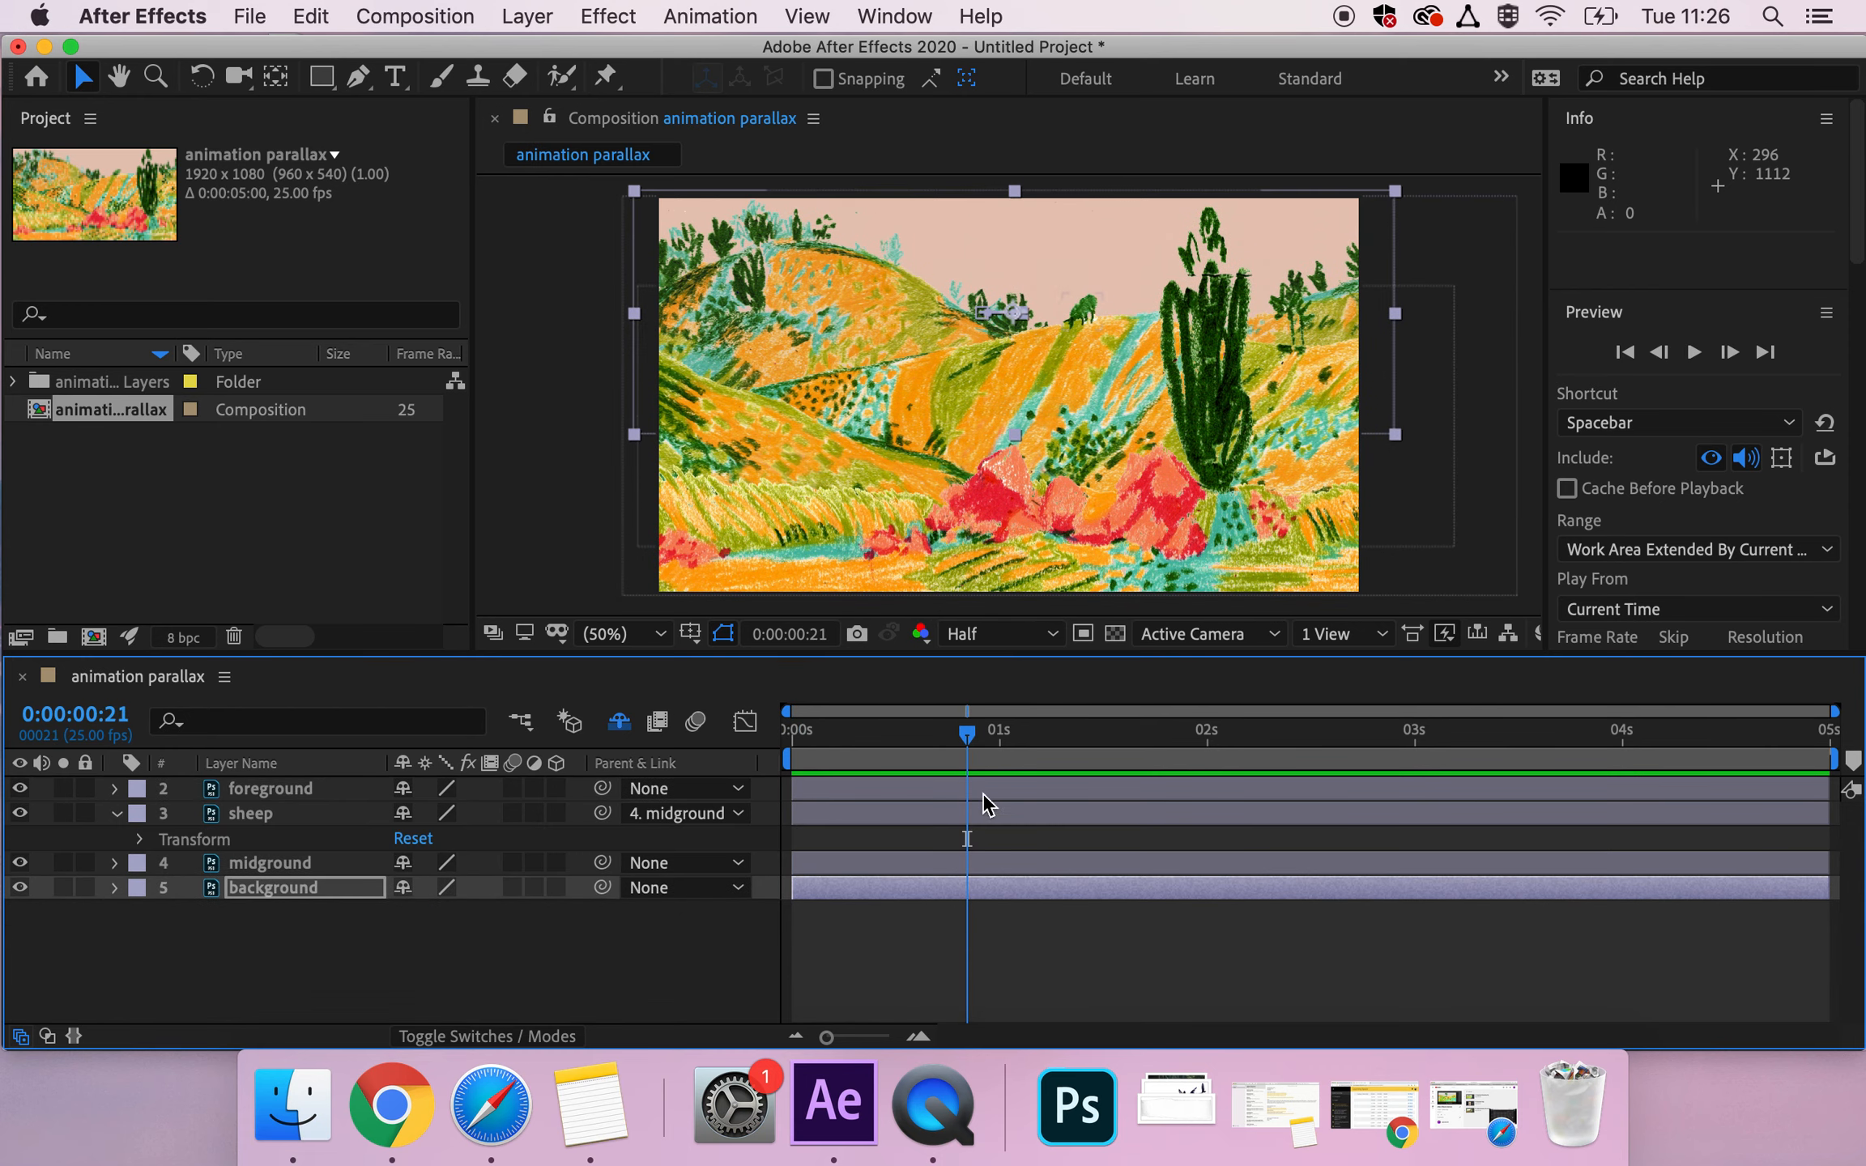
pyautogui.moveTo(968, 735); pyautogui.dragTo(792, 733)
pyautogui.click(141, 839)
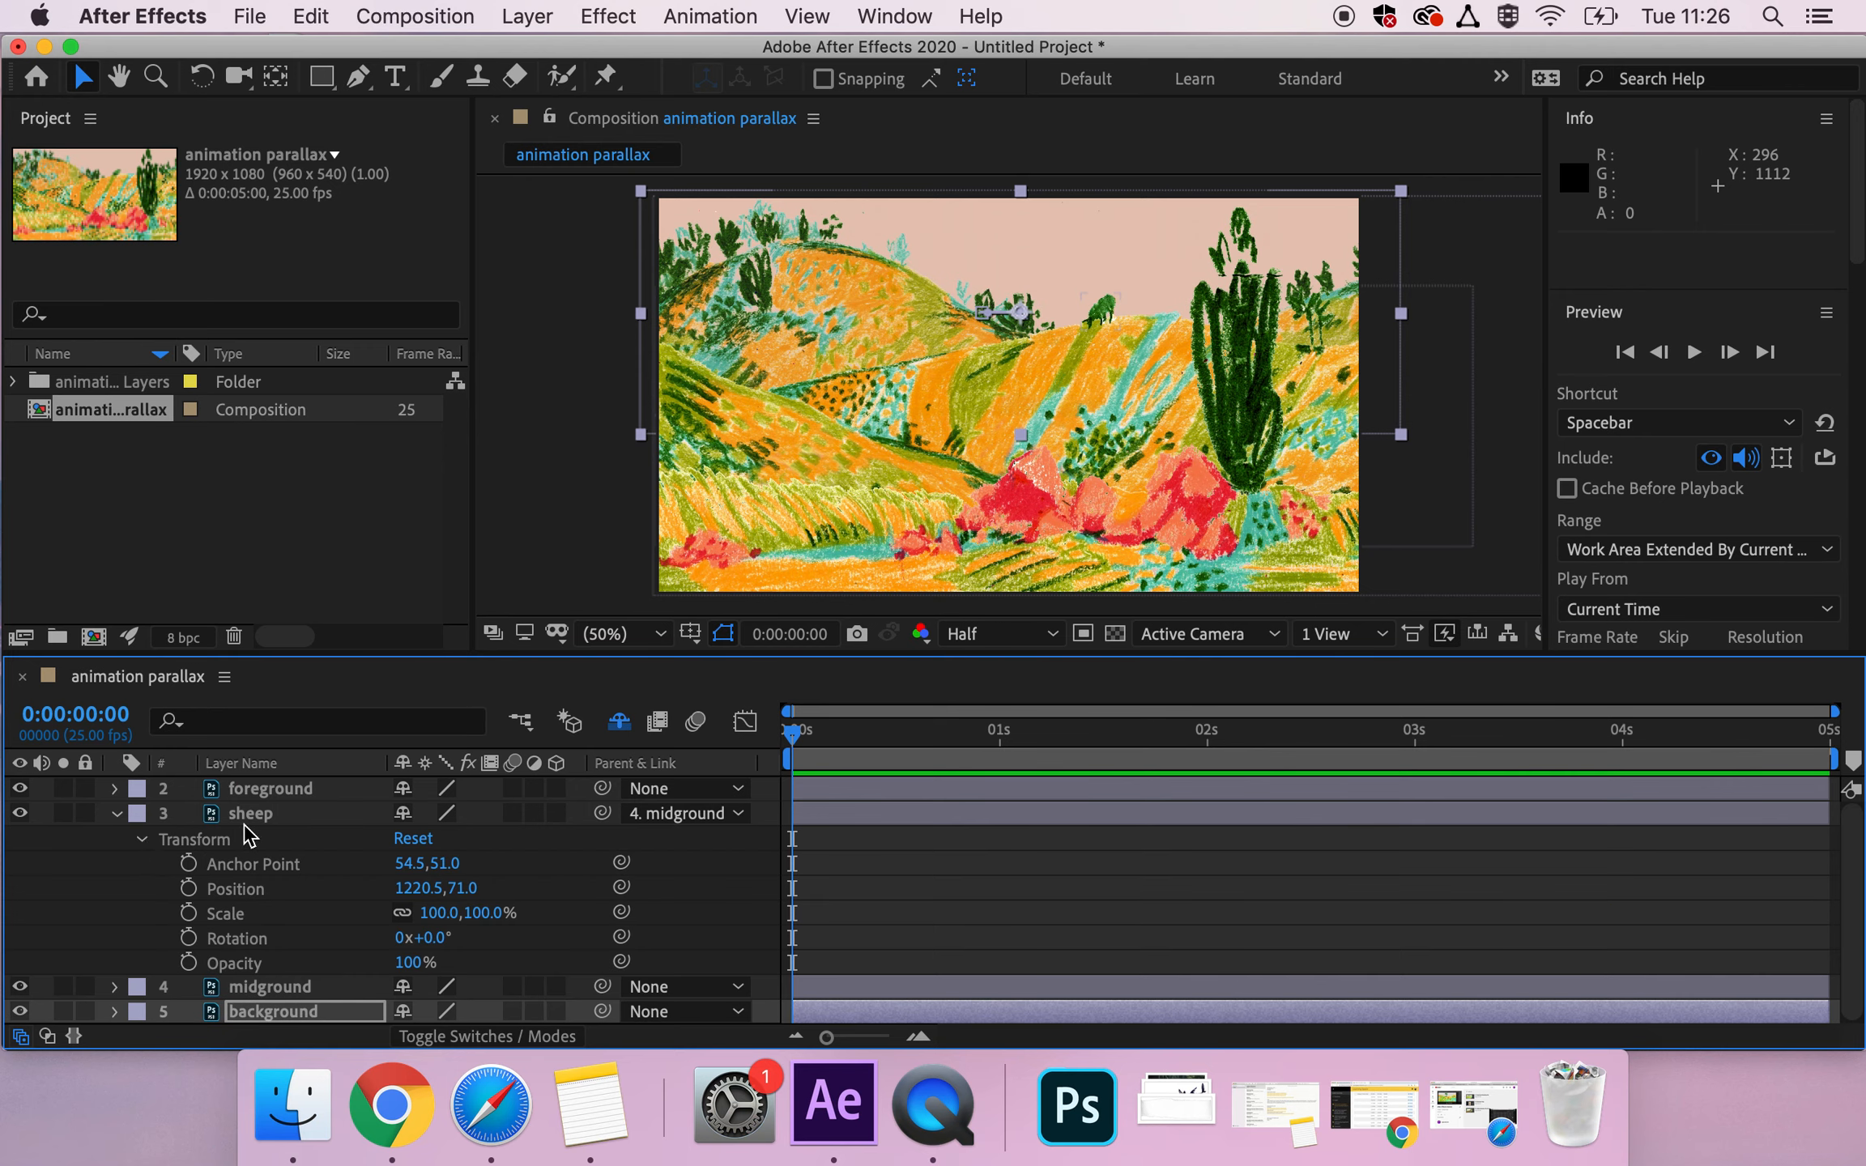
pyautogui.click(240, 864)
pyautogui.click(237, 890)
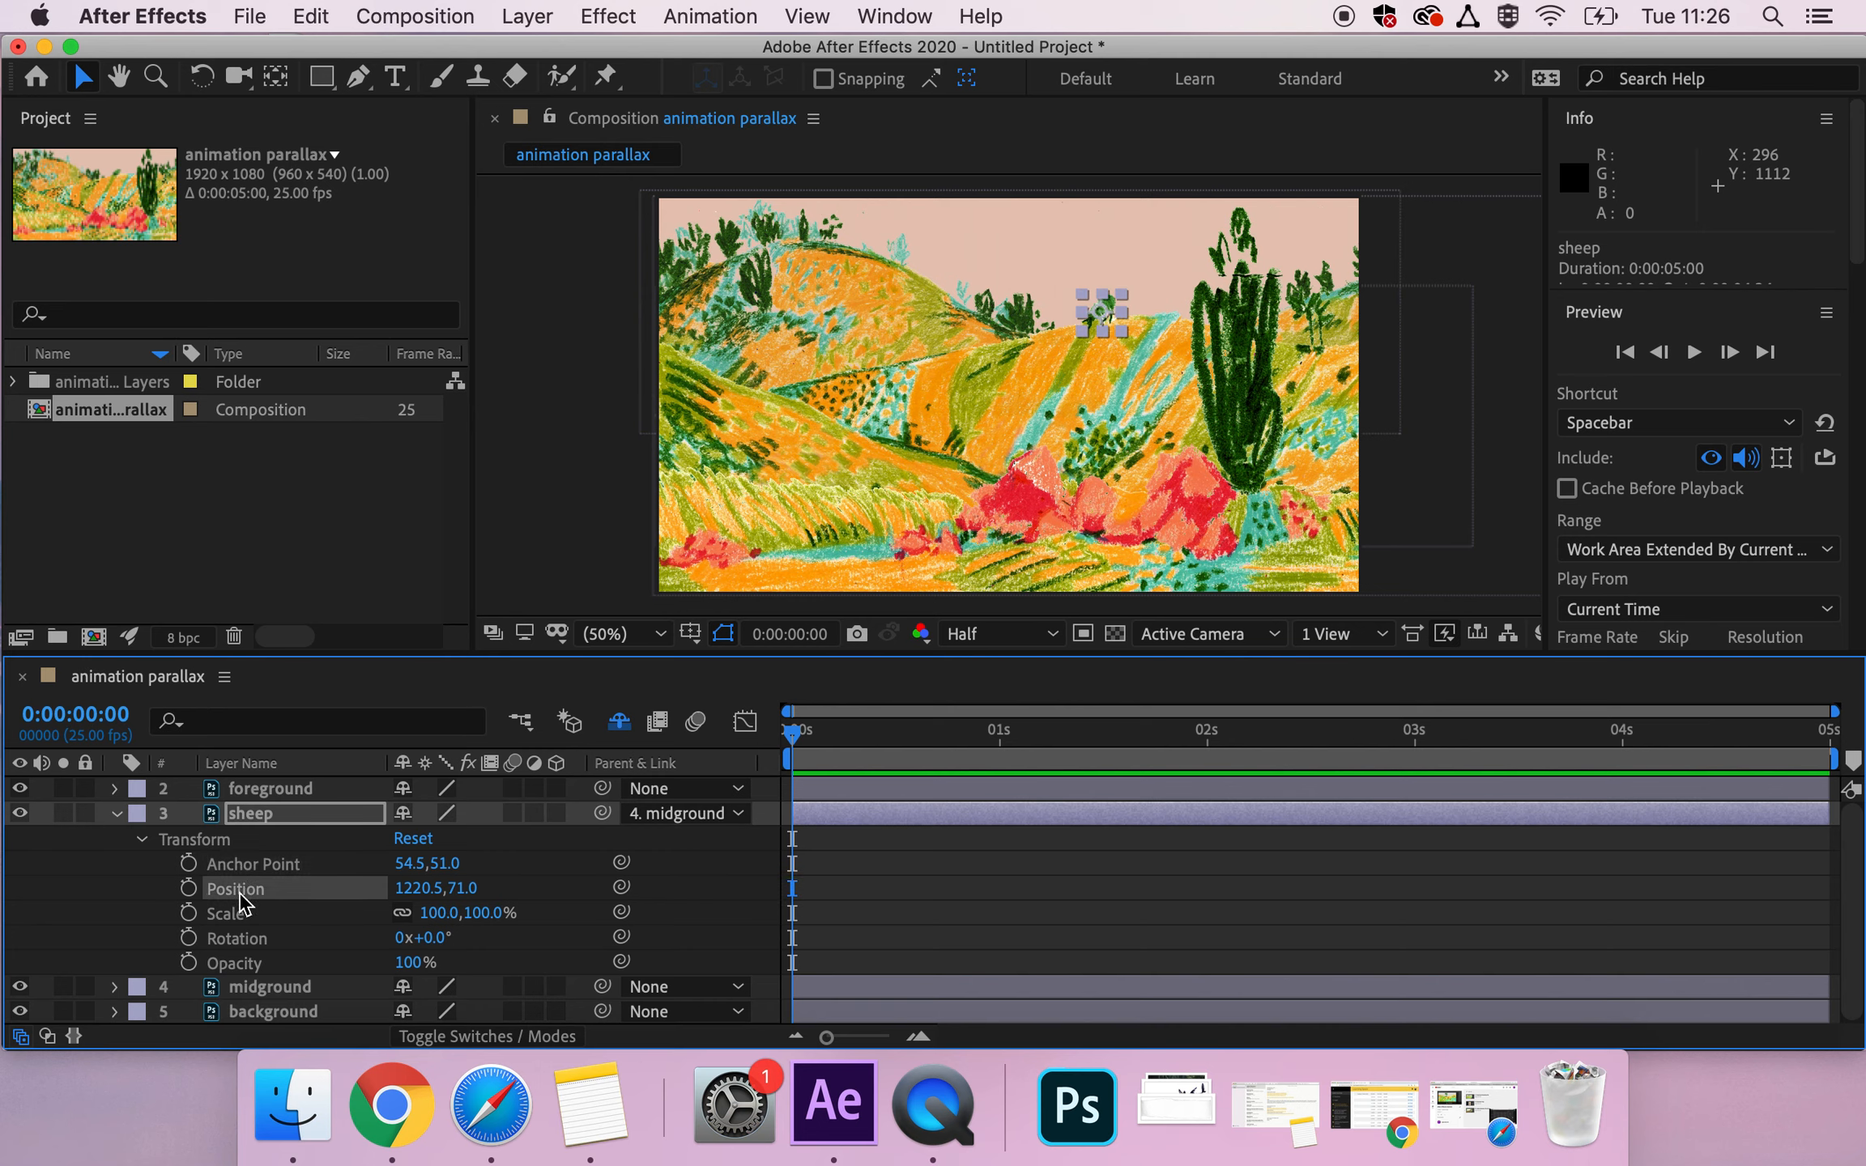
pyautogui.click(187, 888)
# At 0:00:04:00, move the sheep down the hill to Position 1120.5, 247.0, undoing any accidental shift of its starting point.
pyautogui.moveTo(798, 731); pyautogui.dragTo(1622, 749)
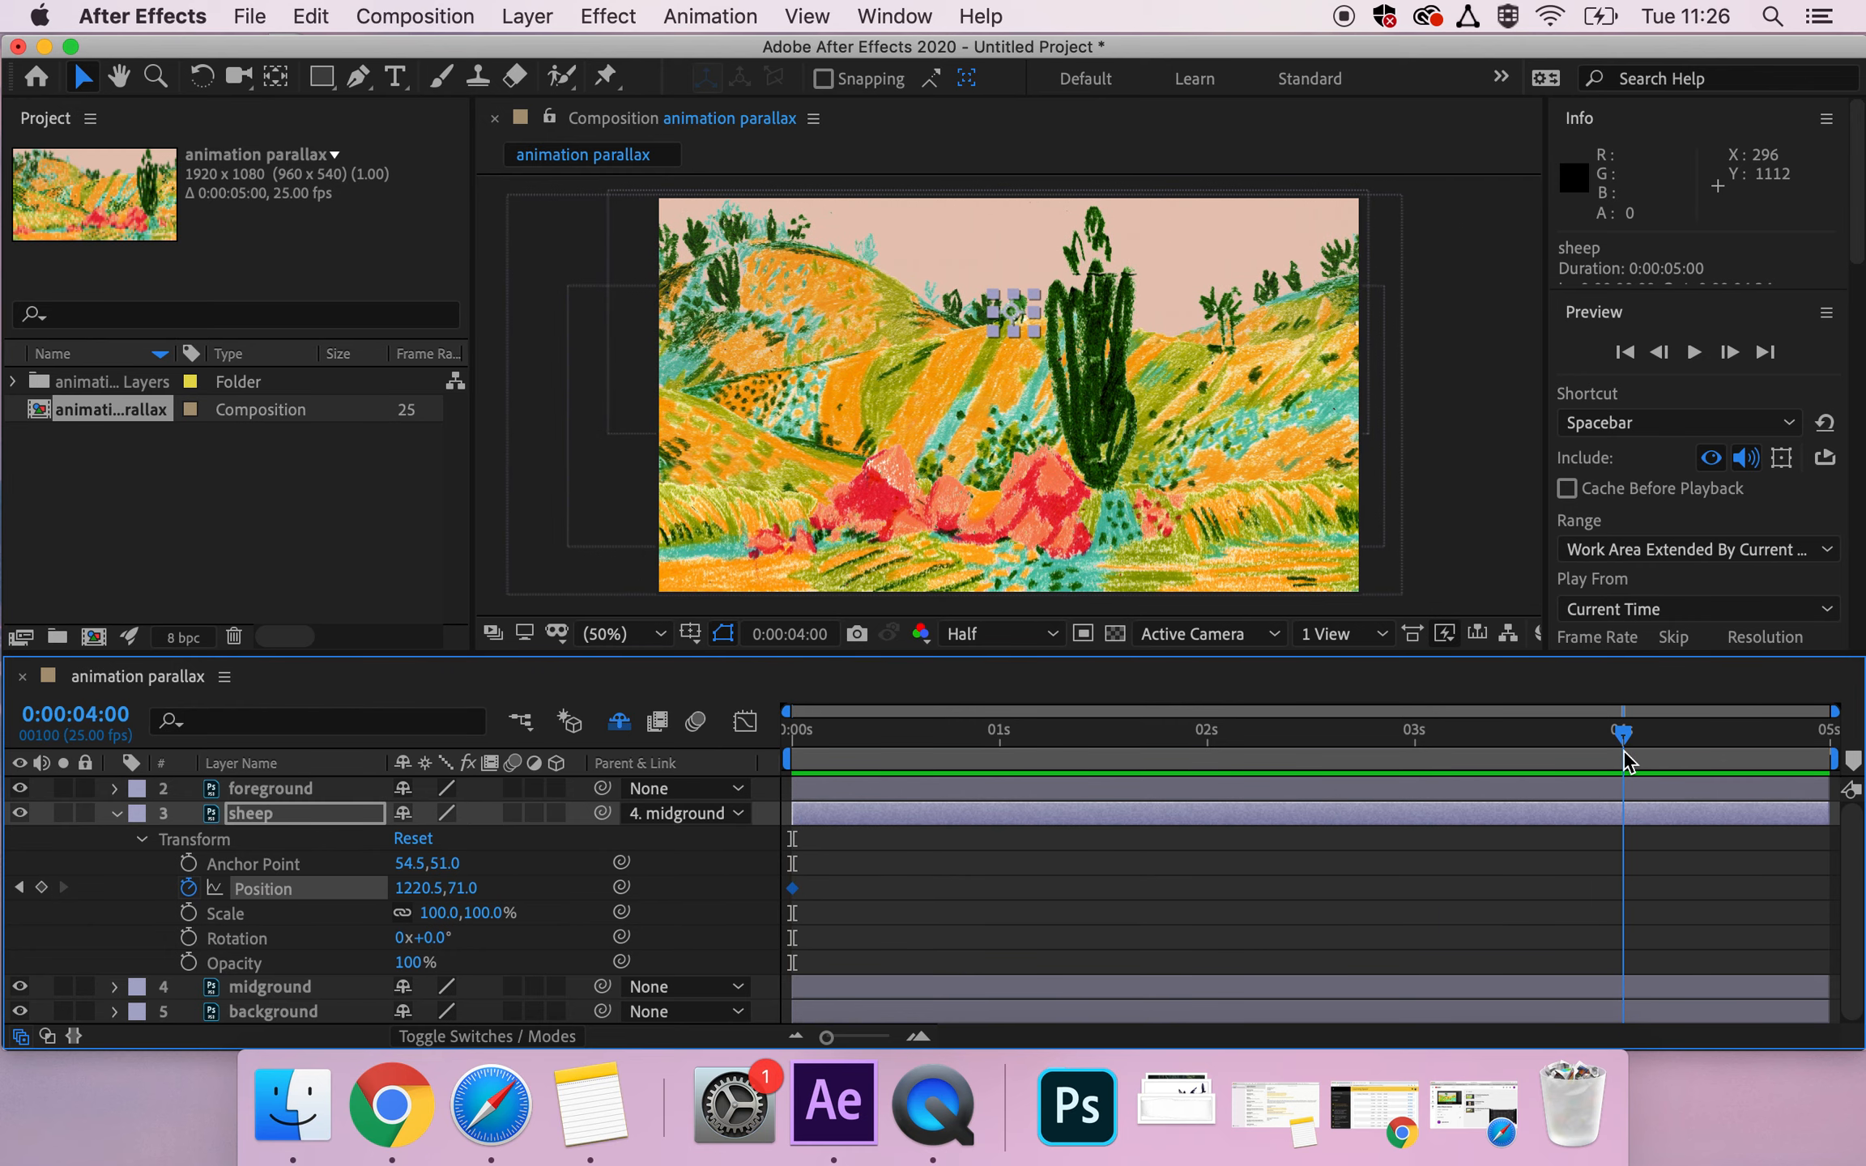
pyautogui.moveTo(1005, 302); pyautogui.dragTo(973, 364)
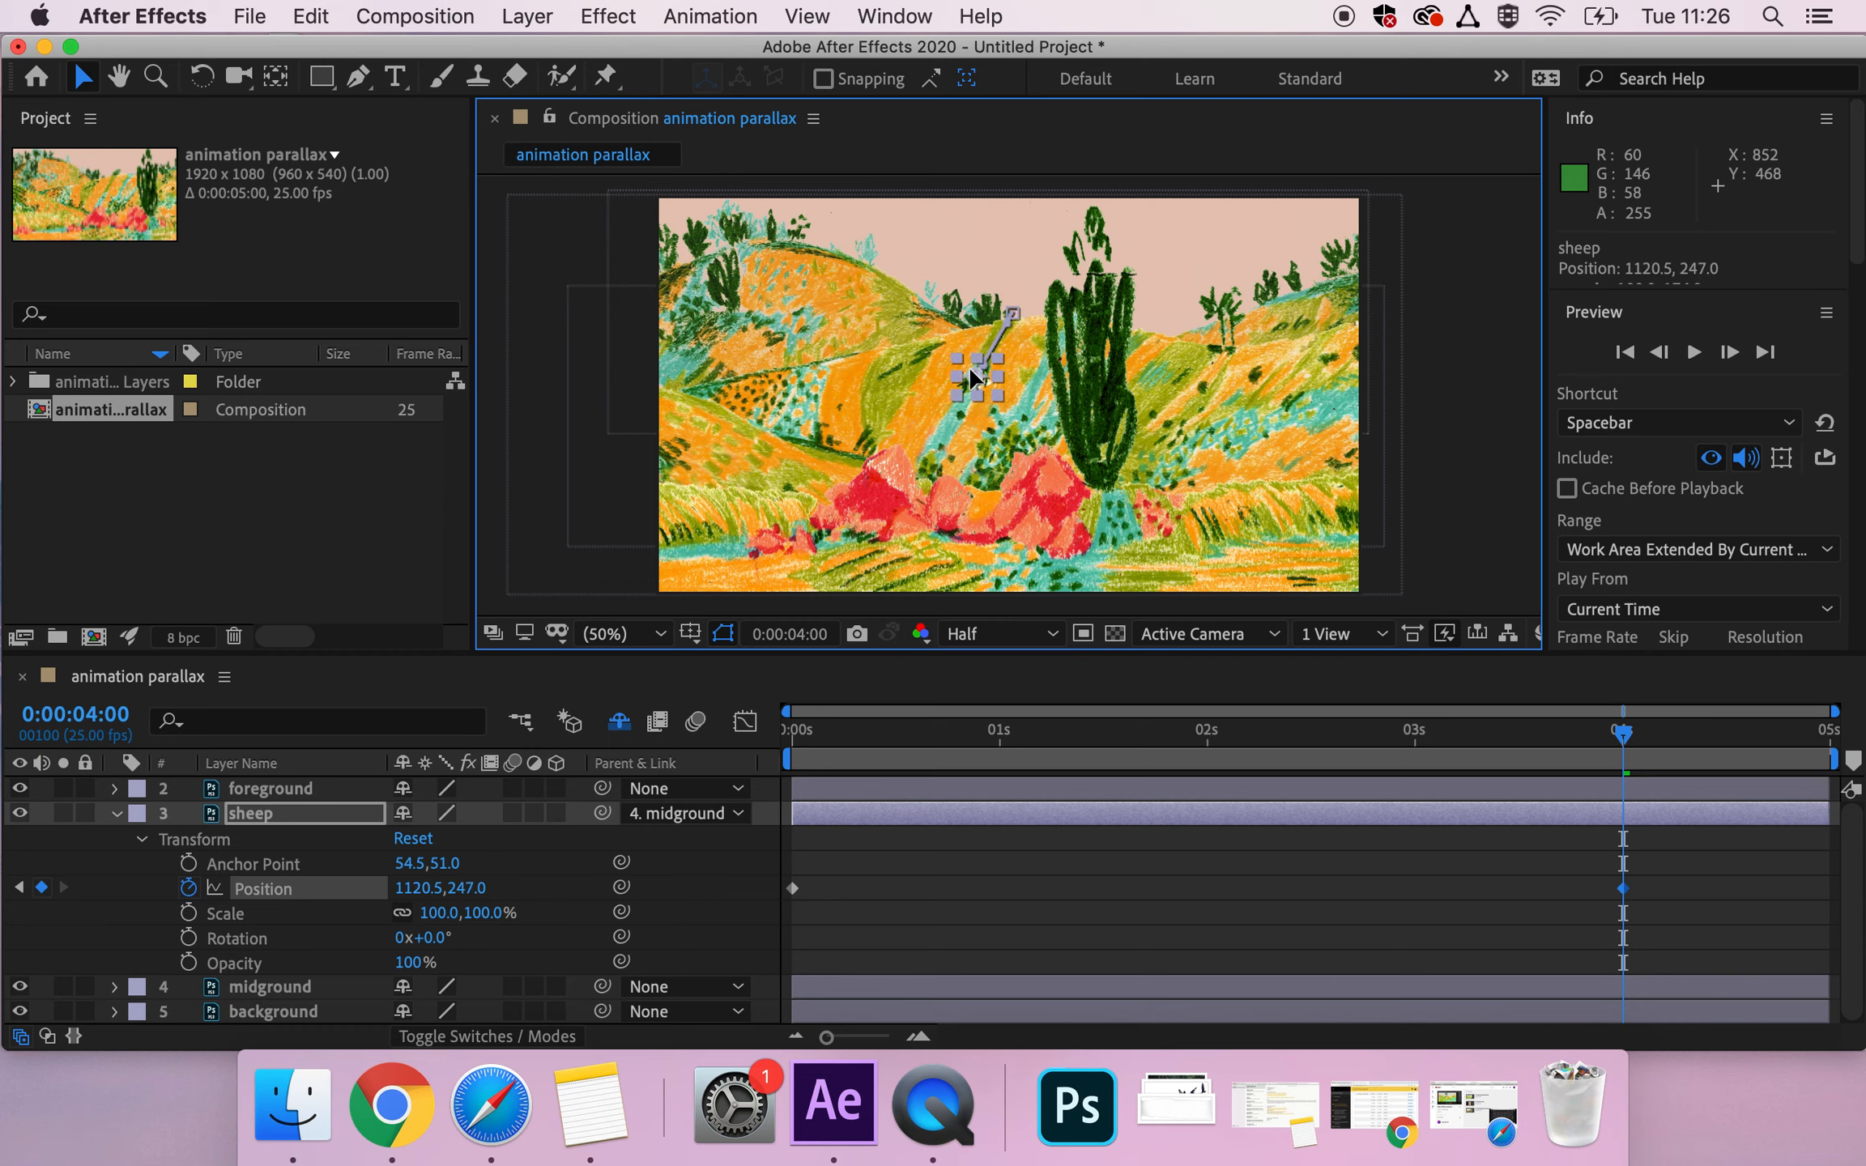
pyautogui.click(1004, 321)
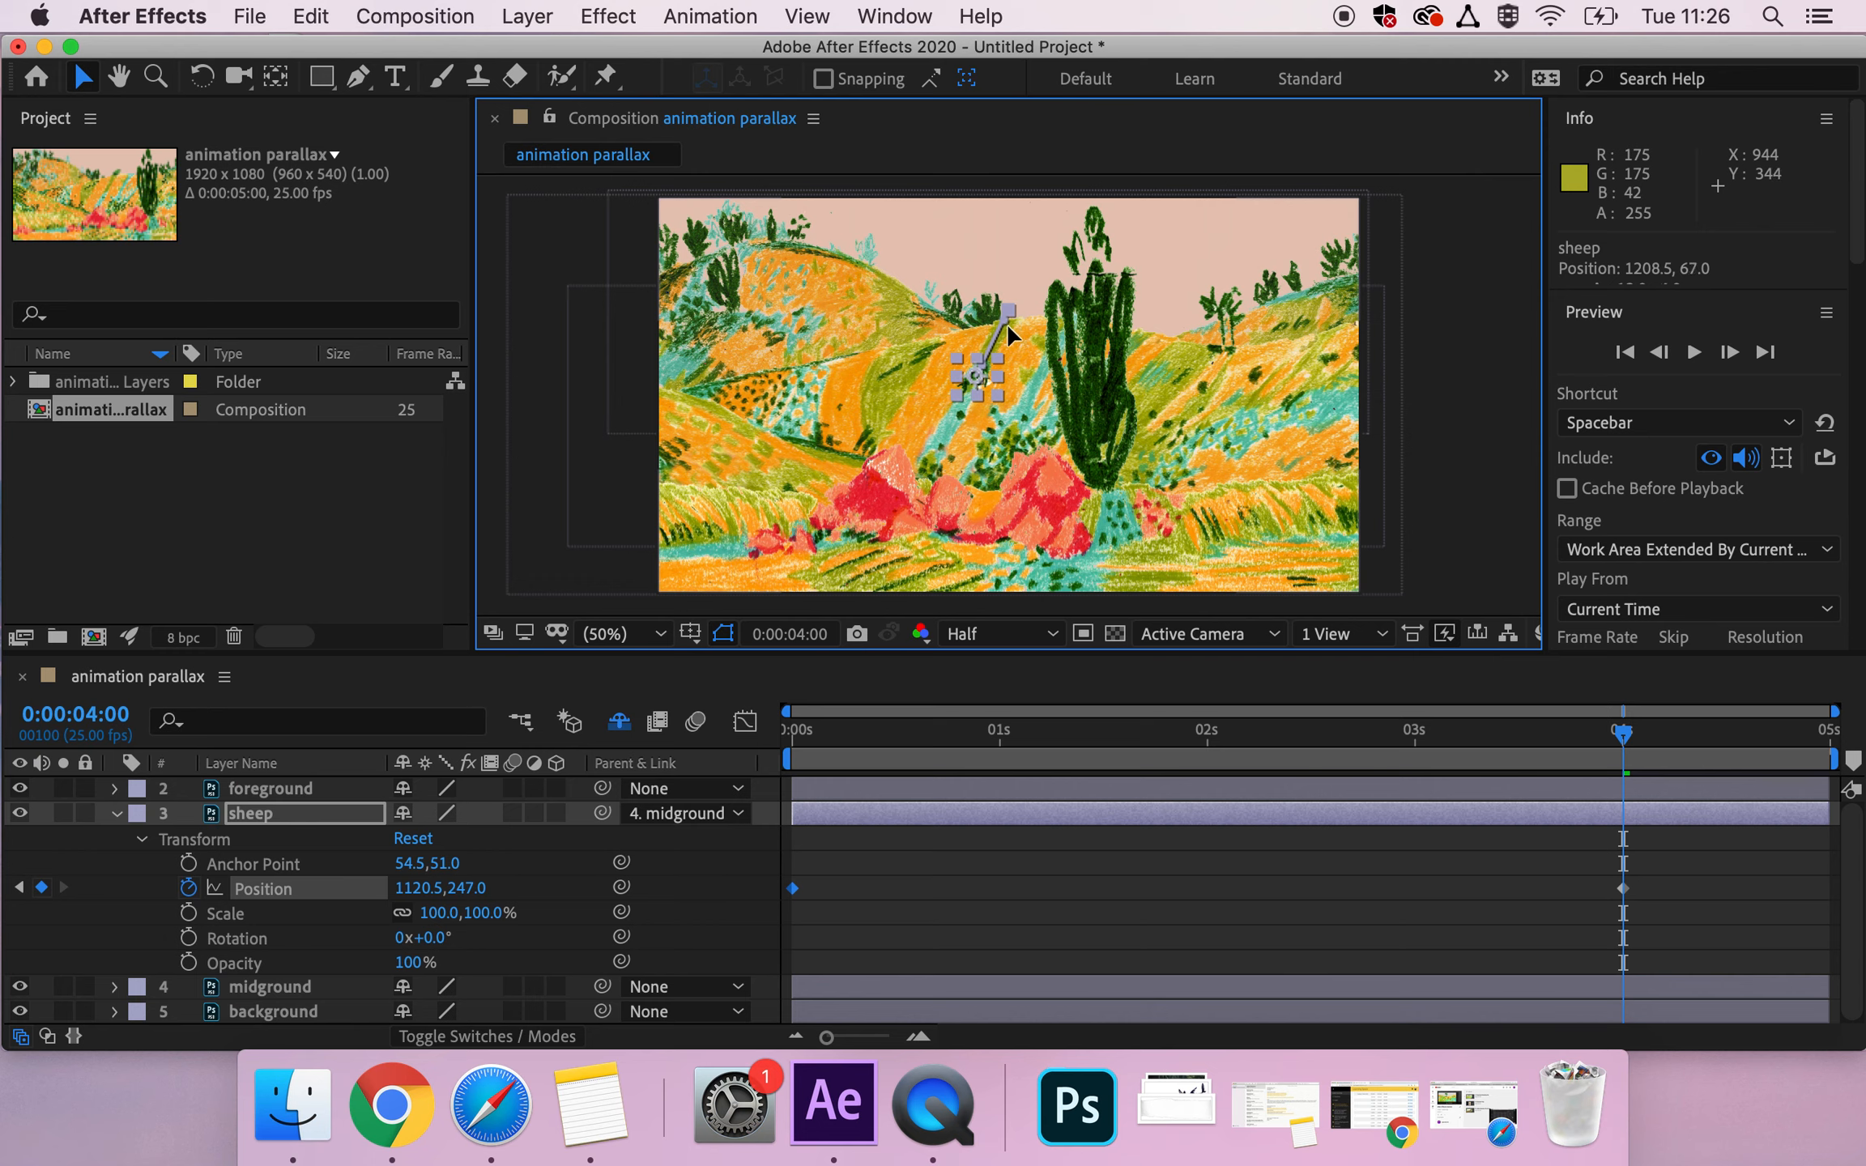
pyautogui.press('super+z')
# Bend the sheep's straight motion path into a curve following the hill by adjusting the direction handles at both its start and end points.
pyautogui.click(622, 633)
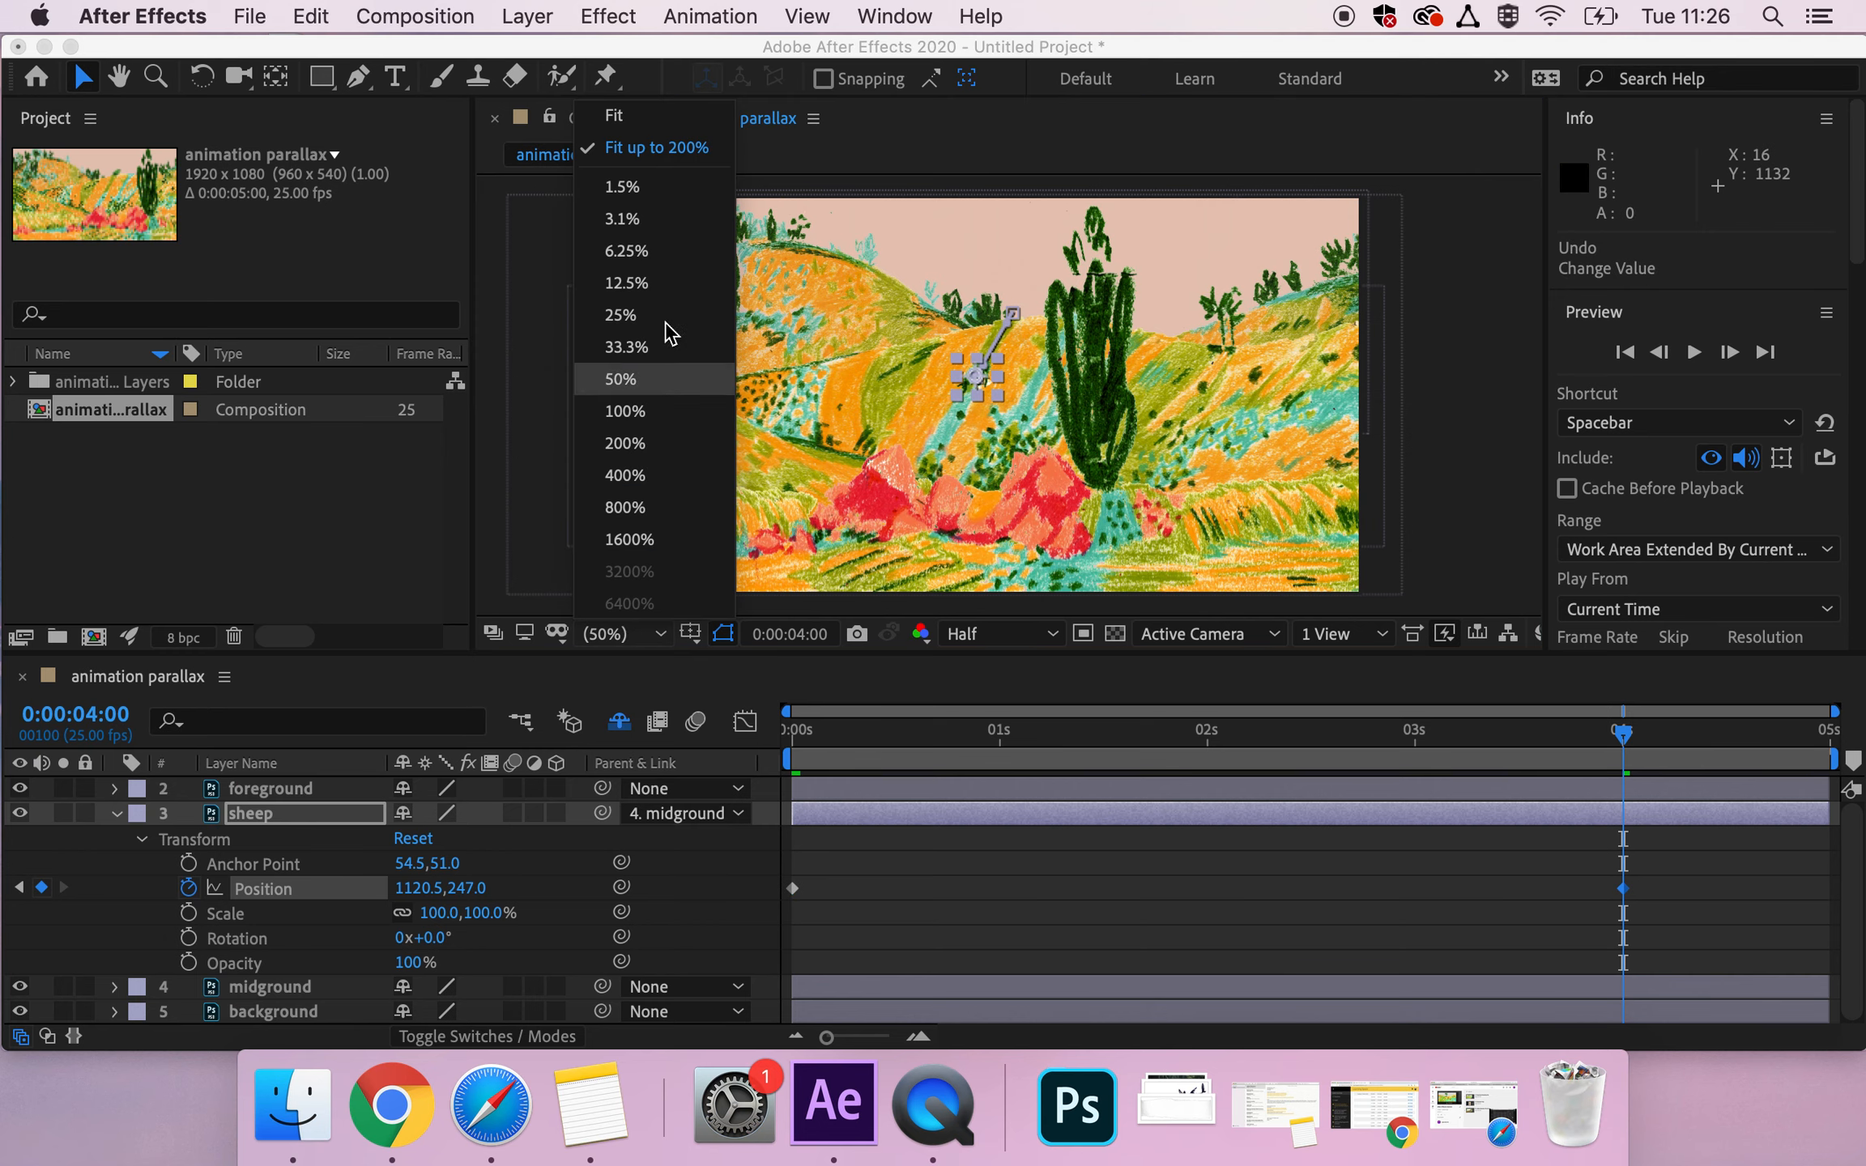
pyautogui.click(629, 443)
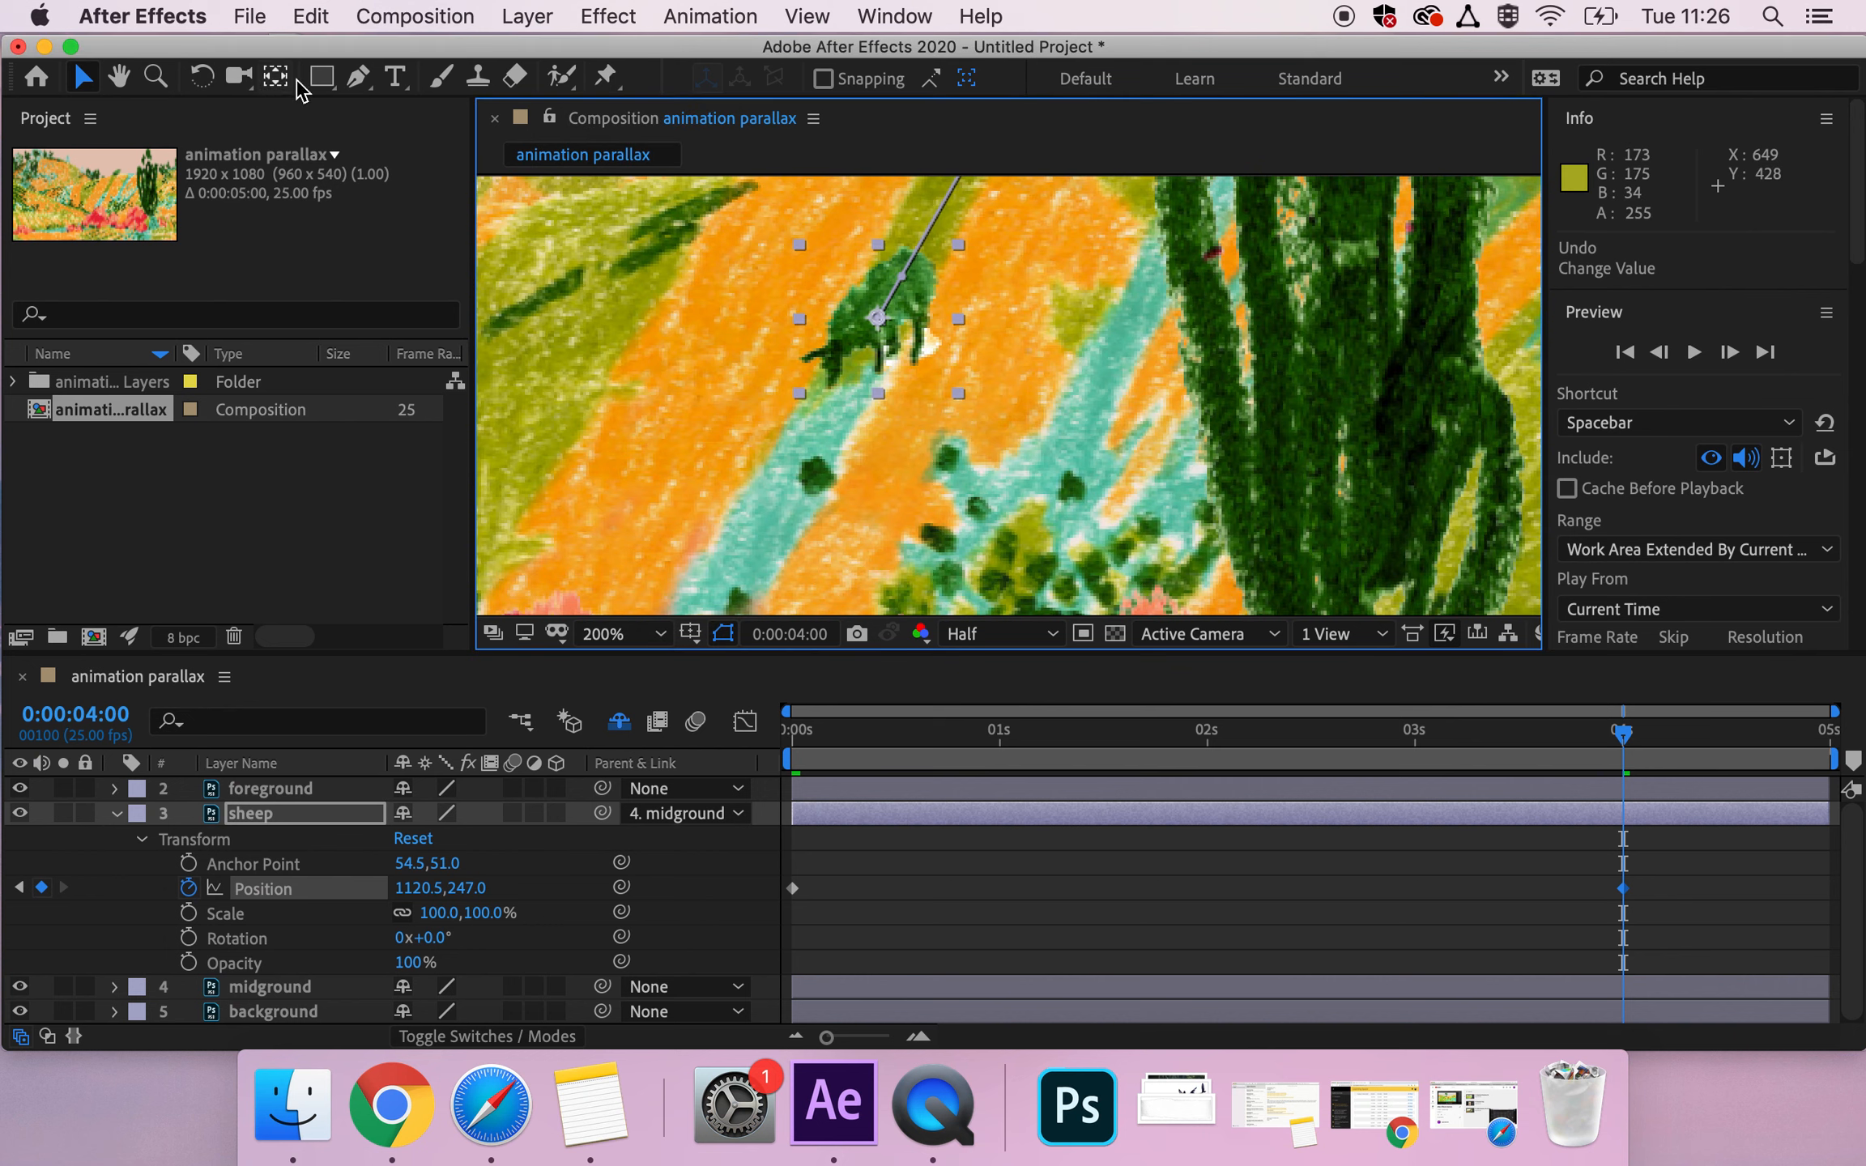
pyautogui.click(119, 77)
pyautogui.moveTo(987, 346); pyautogui.dragTo(919, 465)
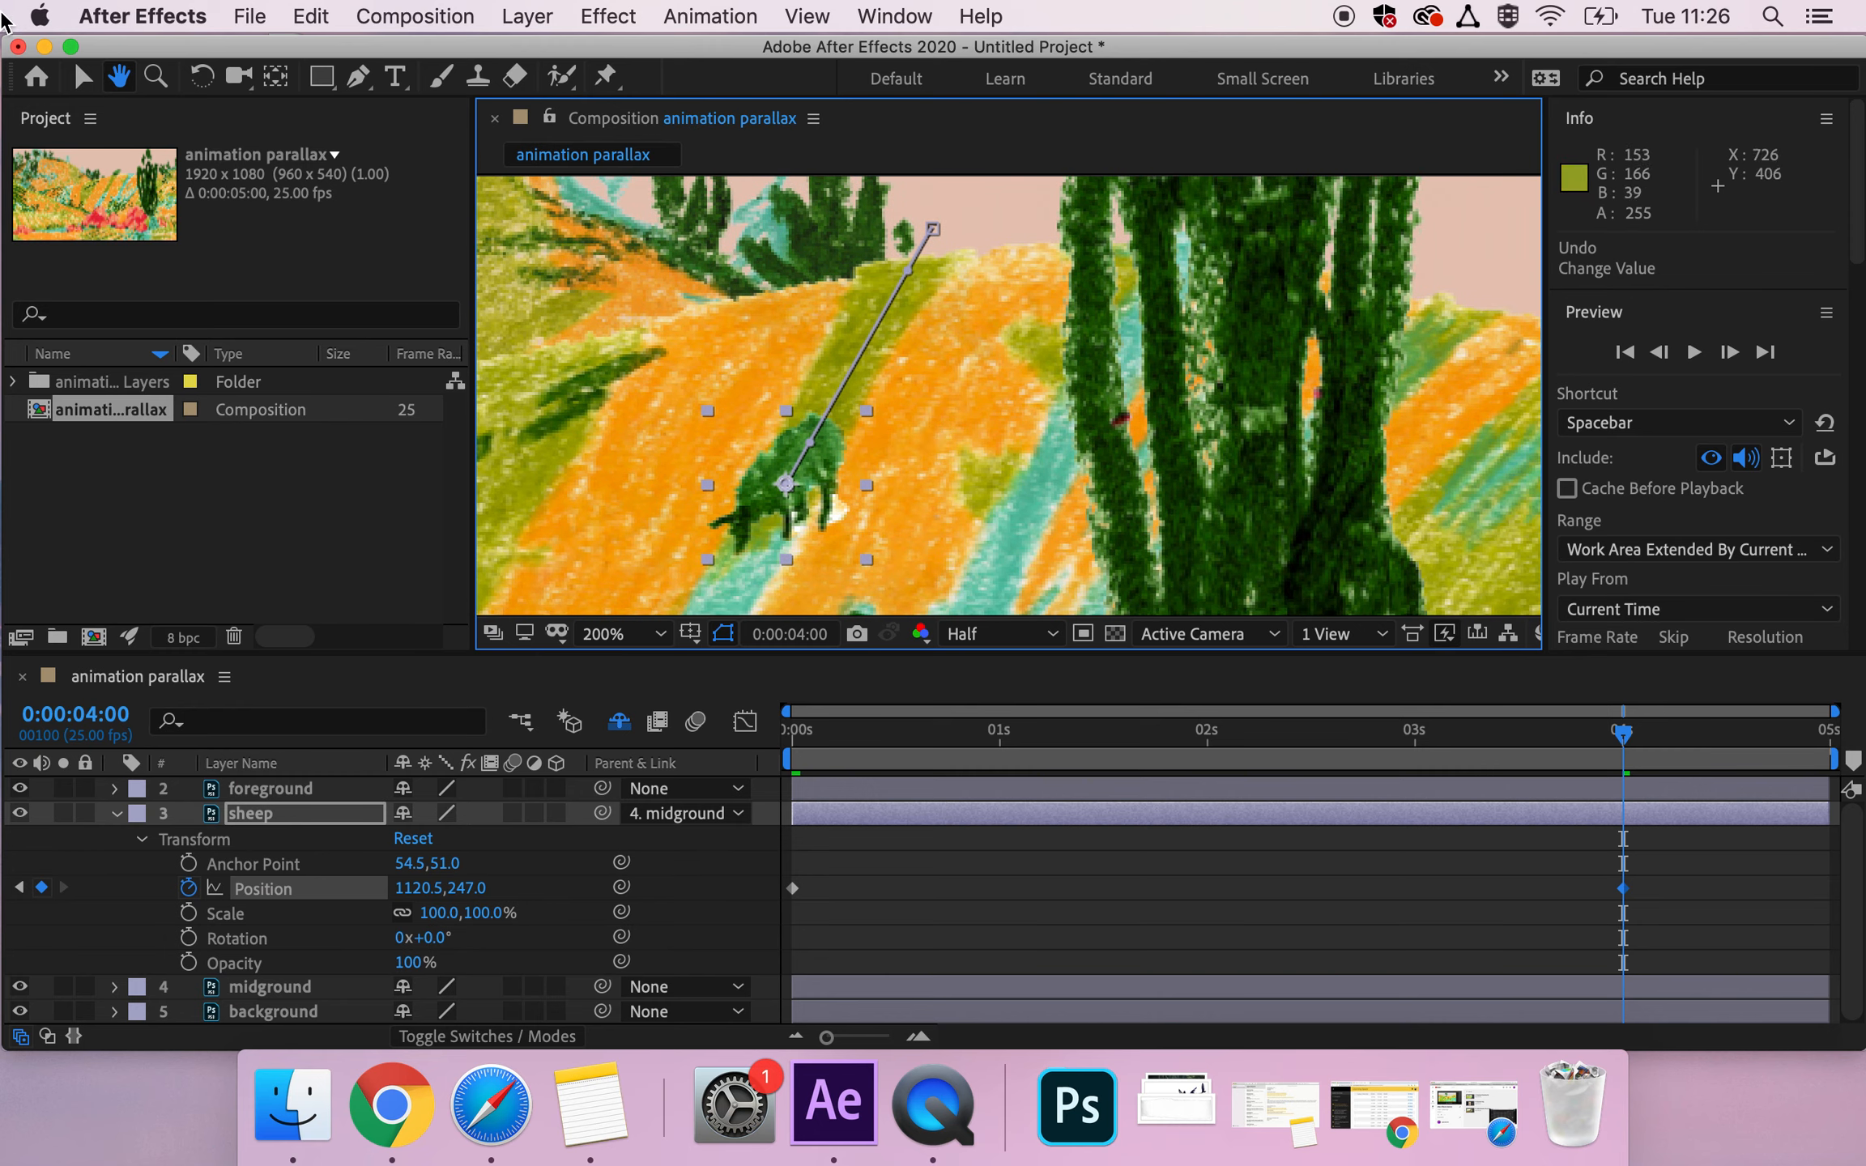
pyautogui.click(82, 77)
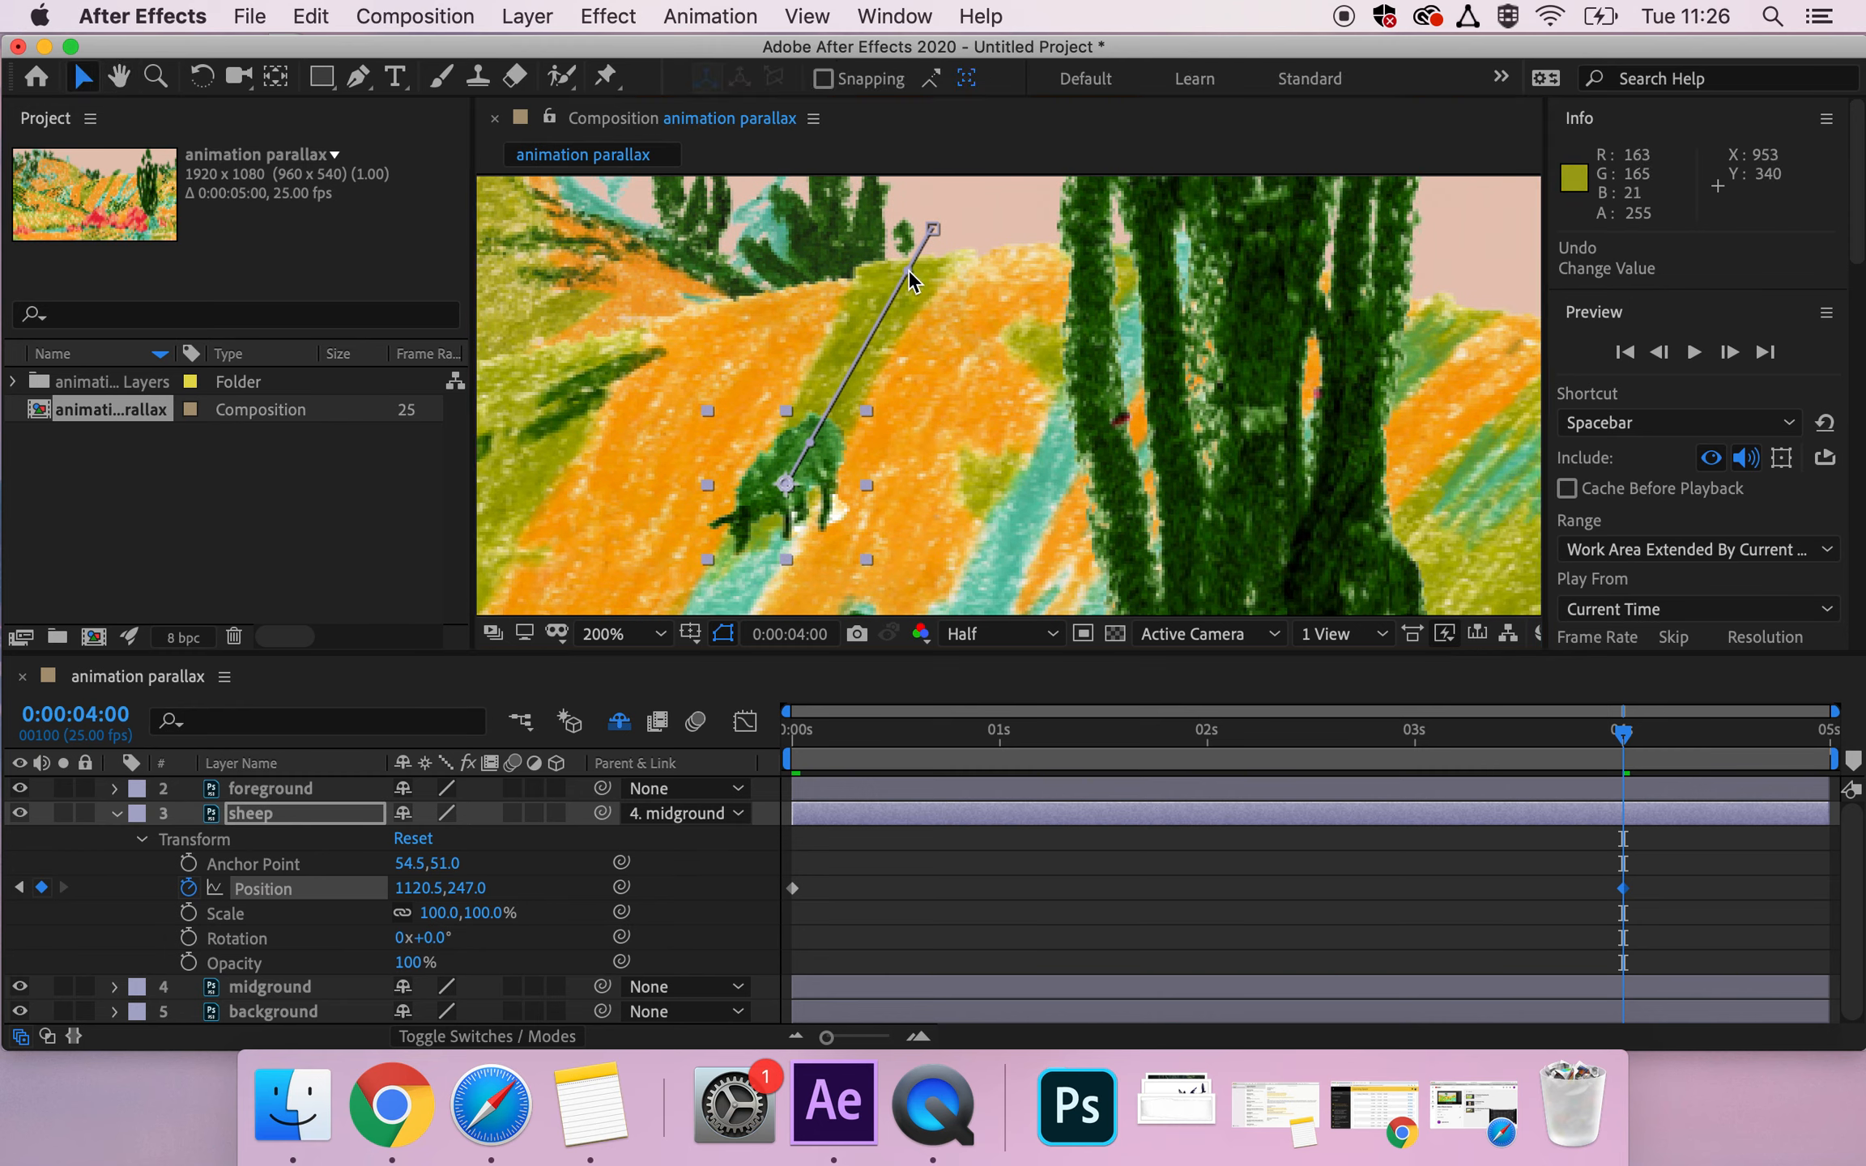
pyautogui.moveTo(908, 268); pyautogui.dragTo(857, 251)
pyautogui.moveTo(807, 435); pyautogui.dragTo(791, 437)
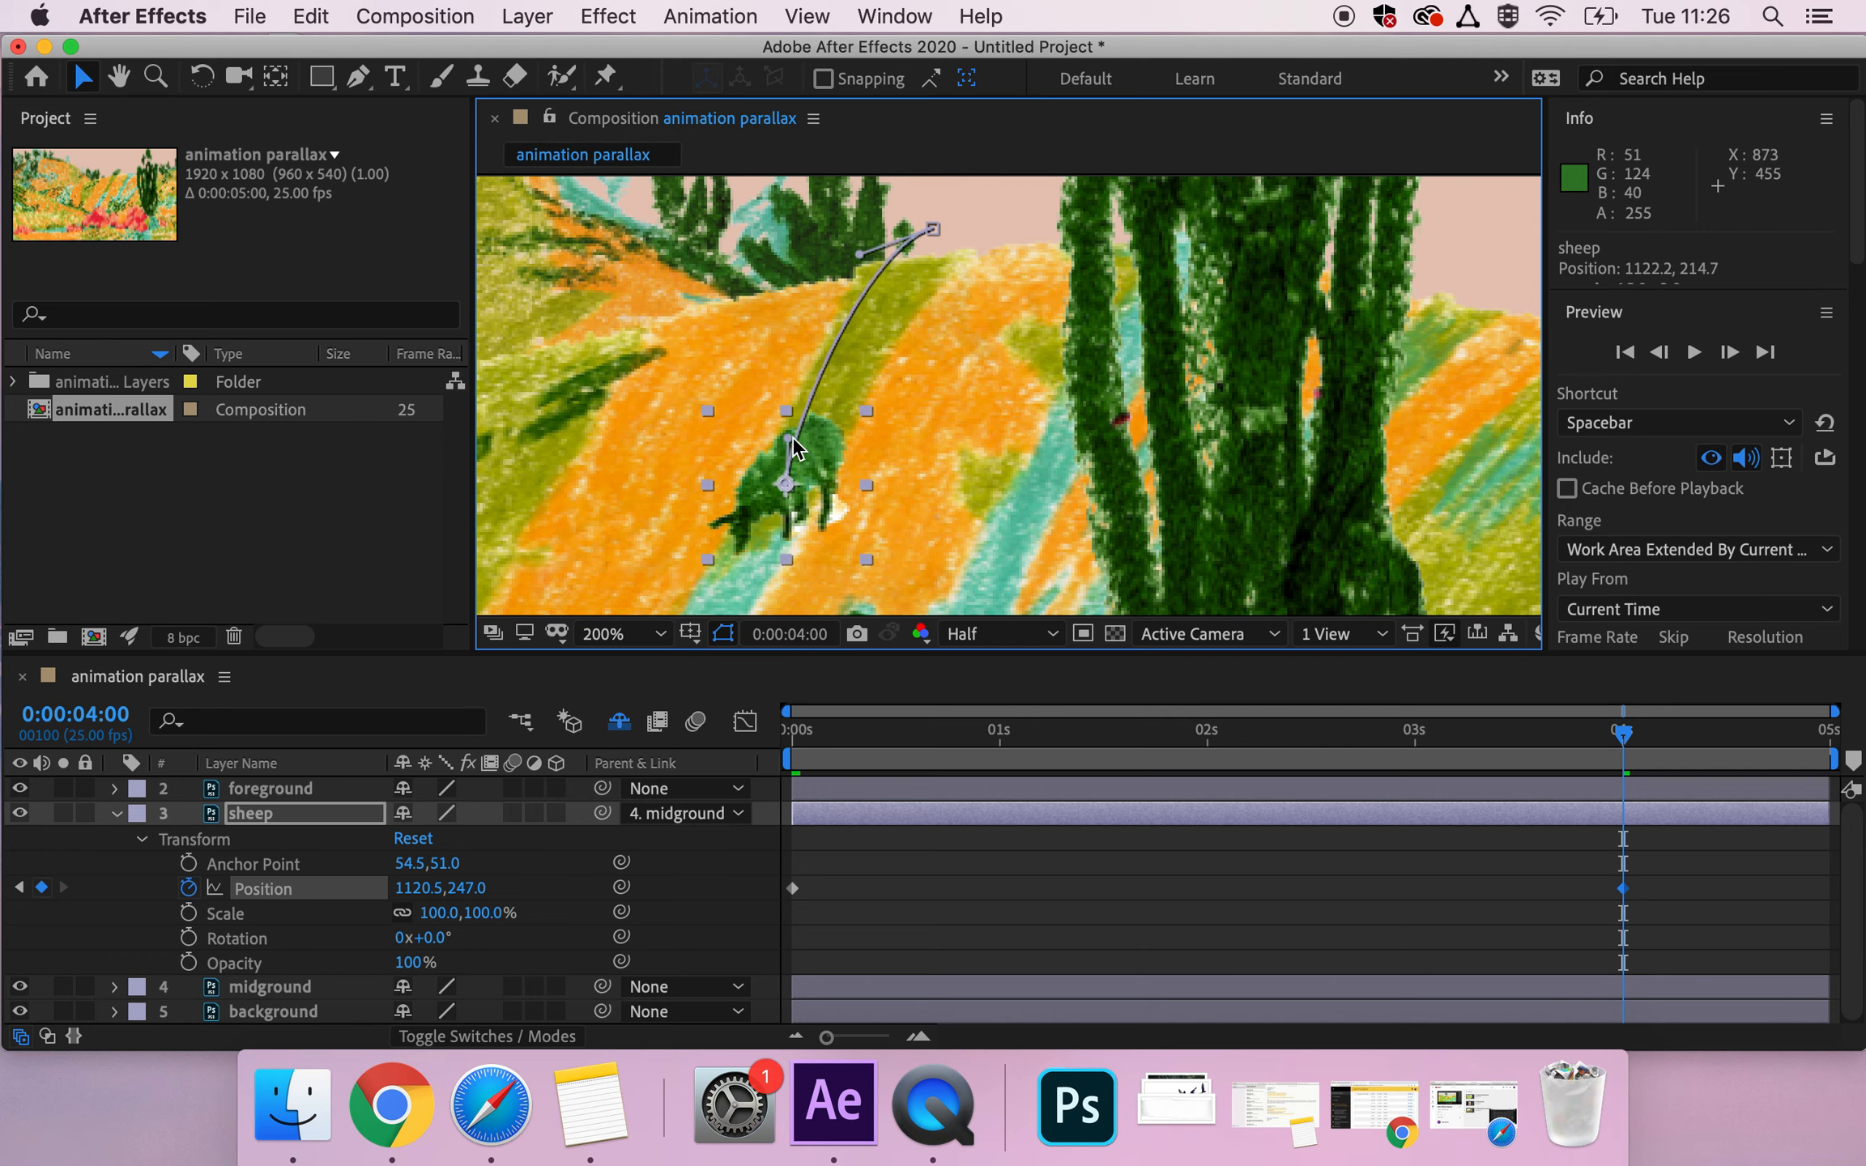
# Fit the whole composition in the viewer and preview the sheep's curved motion from 0:00:00:00.
pyautogui.click(798, 733)
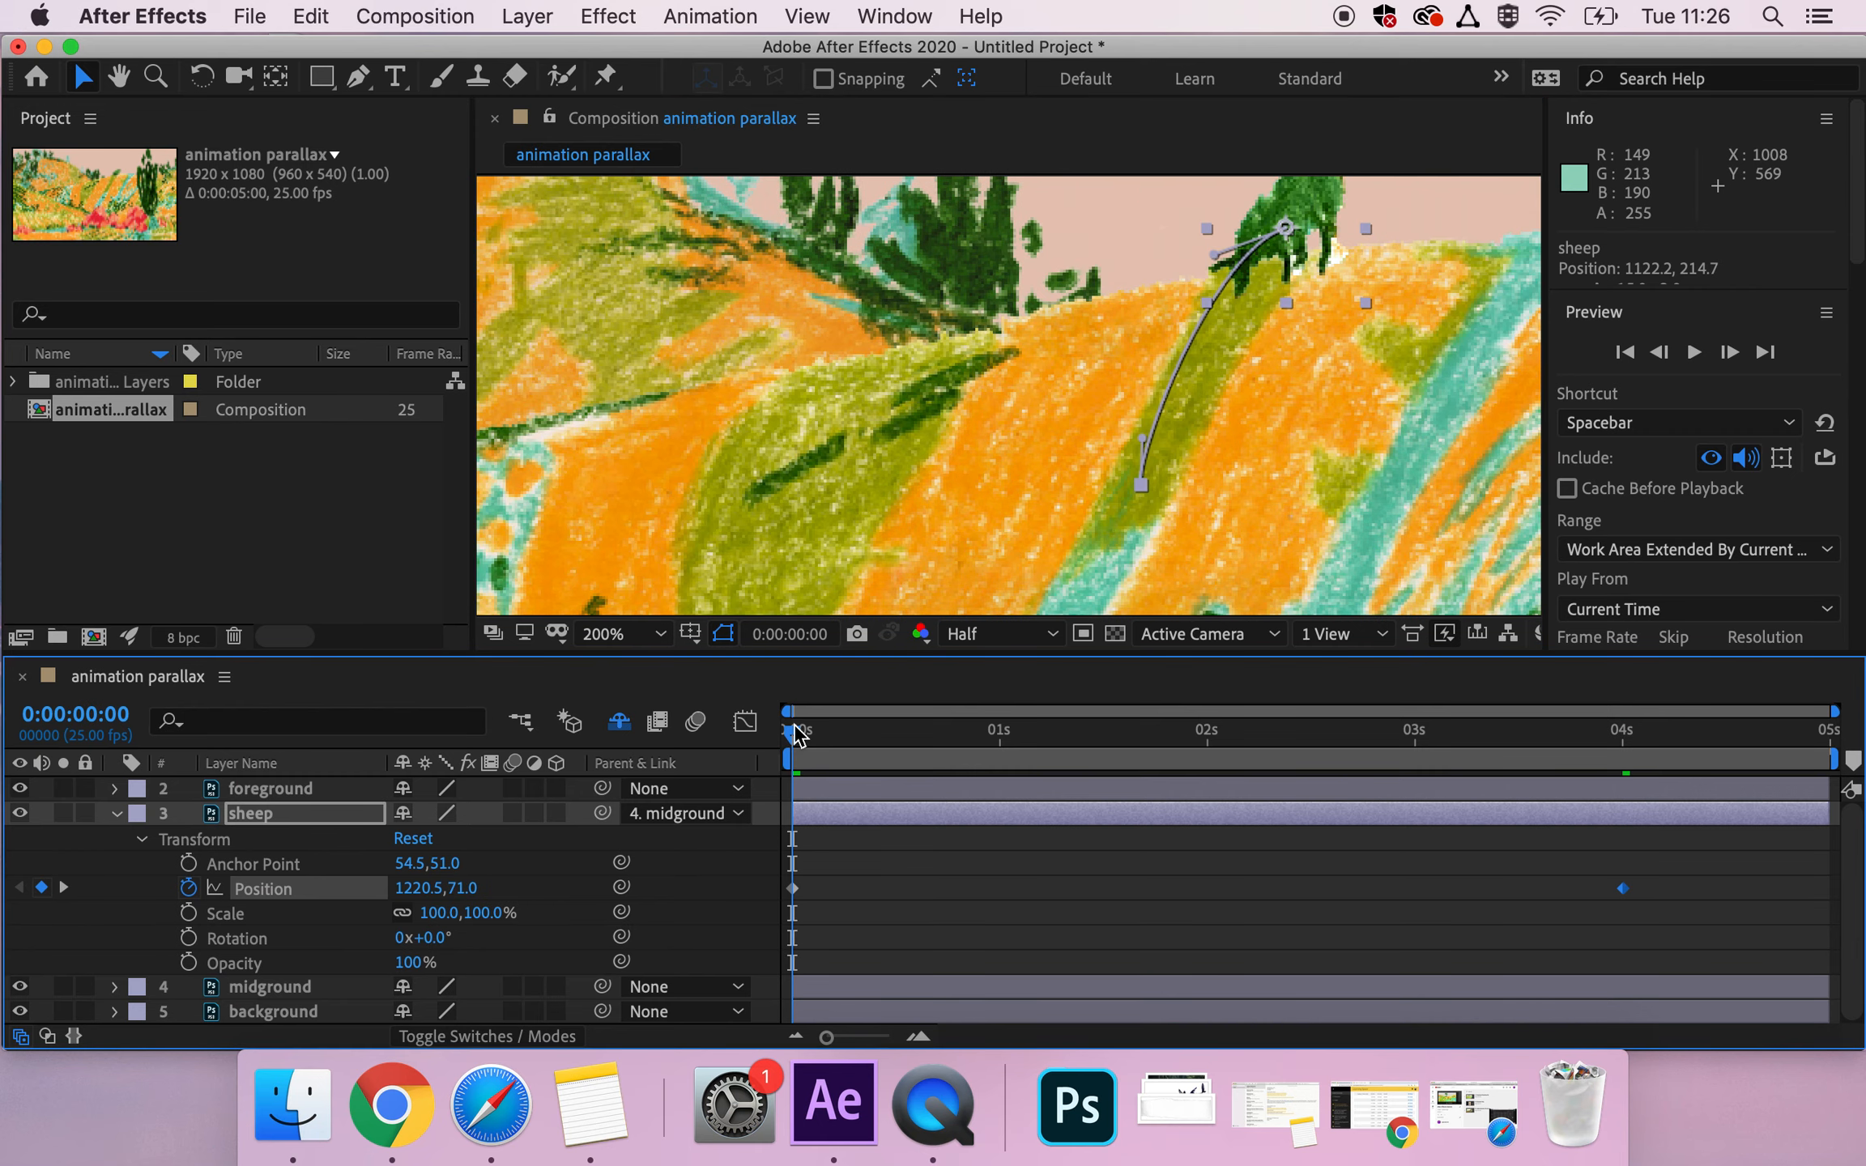
pyautogui.click(603, 639)
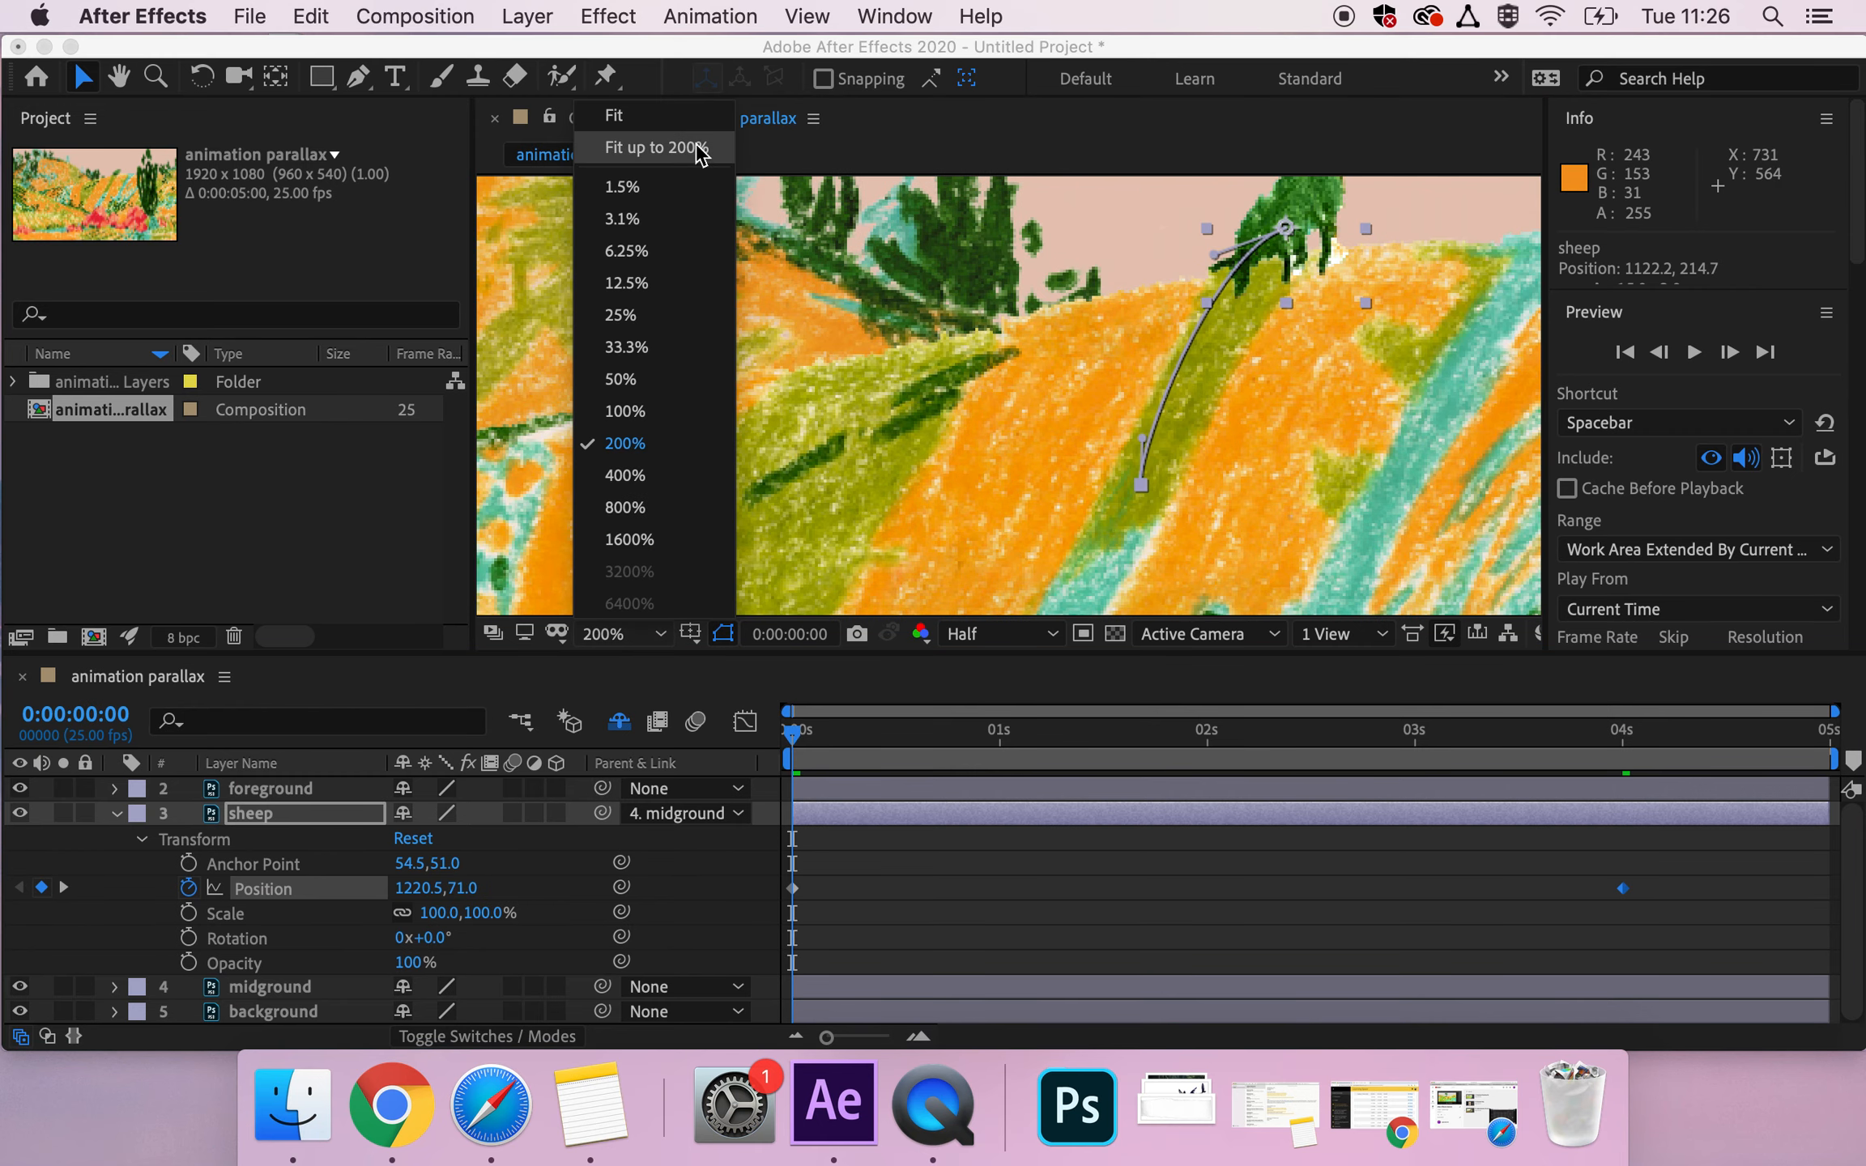
pyautogui.click(656, 147)
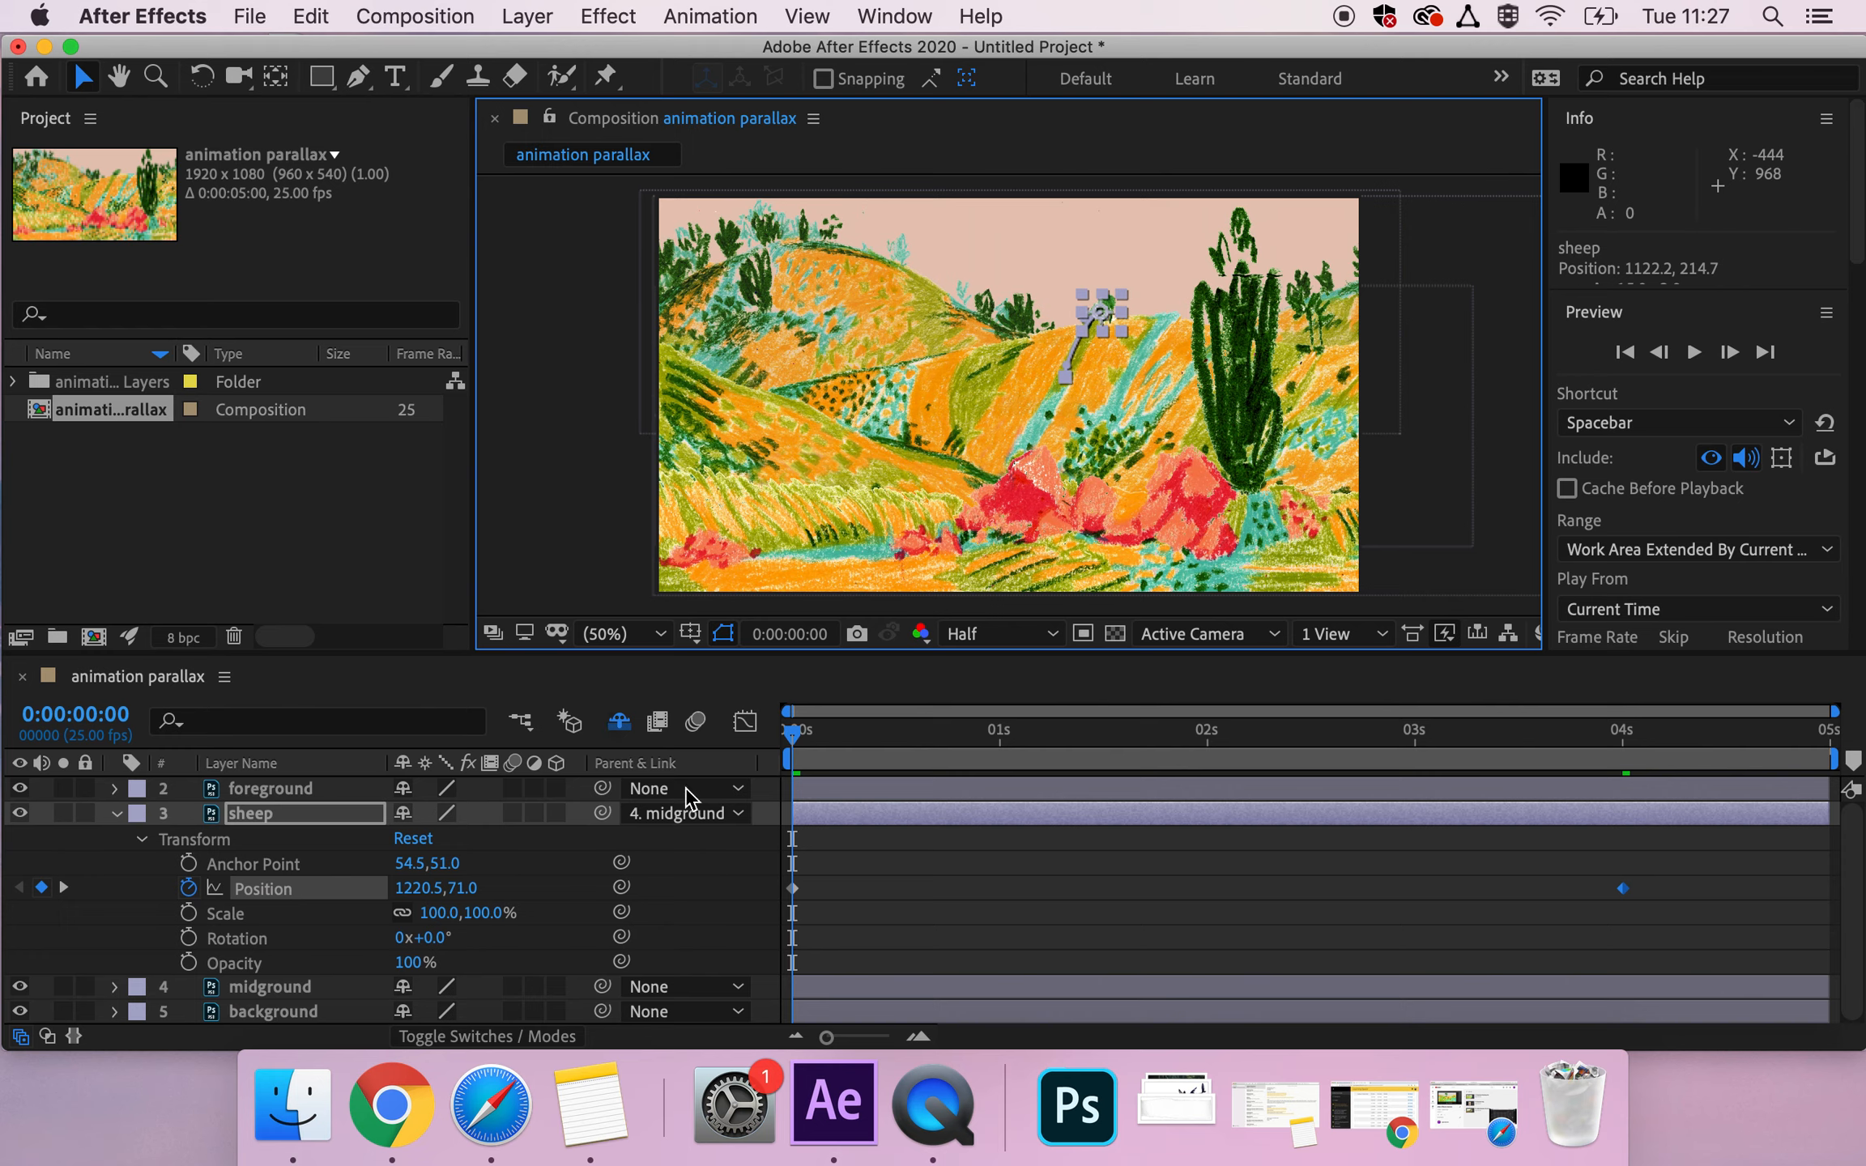
pyautogui.press('space')
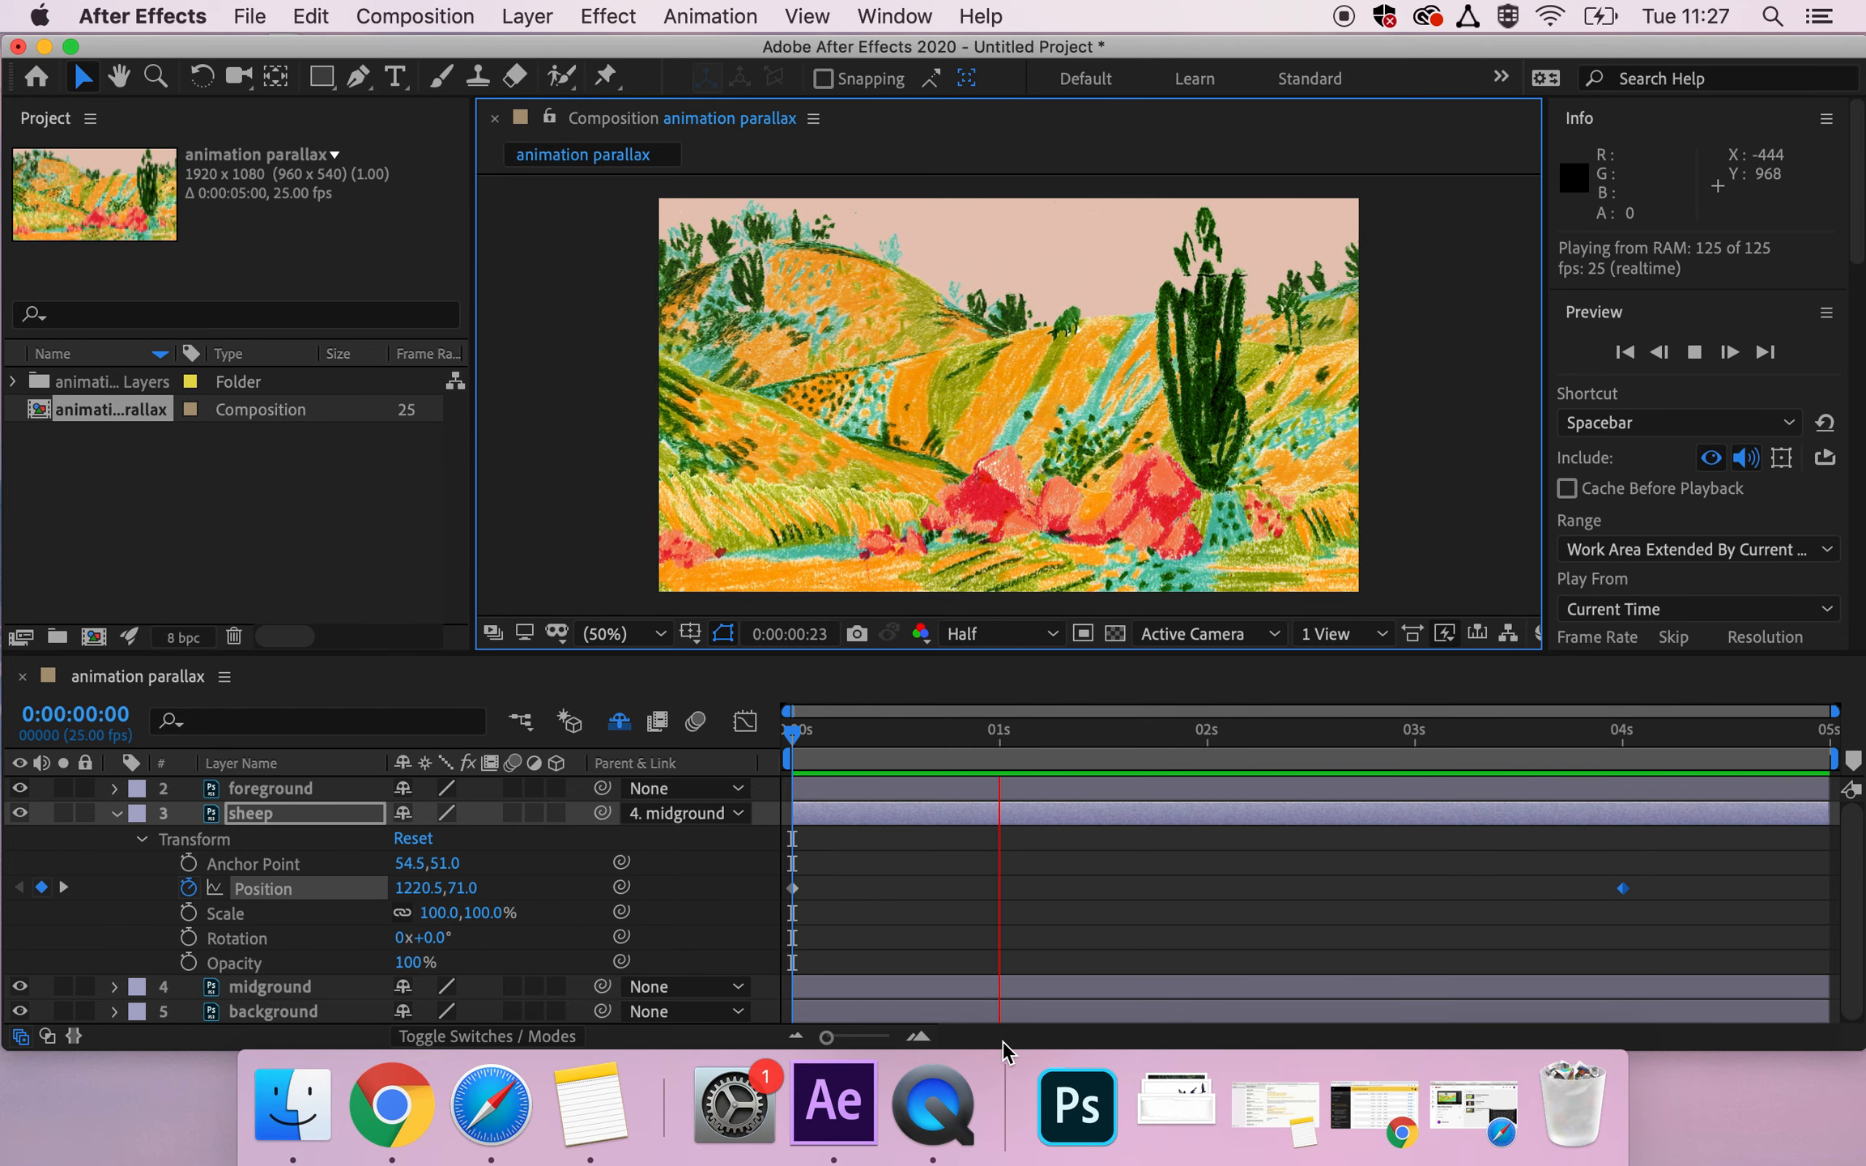
pyautogui.press('space')
# At 0:00:04:00, shift the sheep's end point to Position 1056.5, 247.0 and preview the motion from the start.
pyautogui.click(1628, 734)
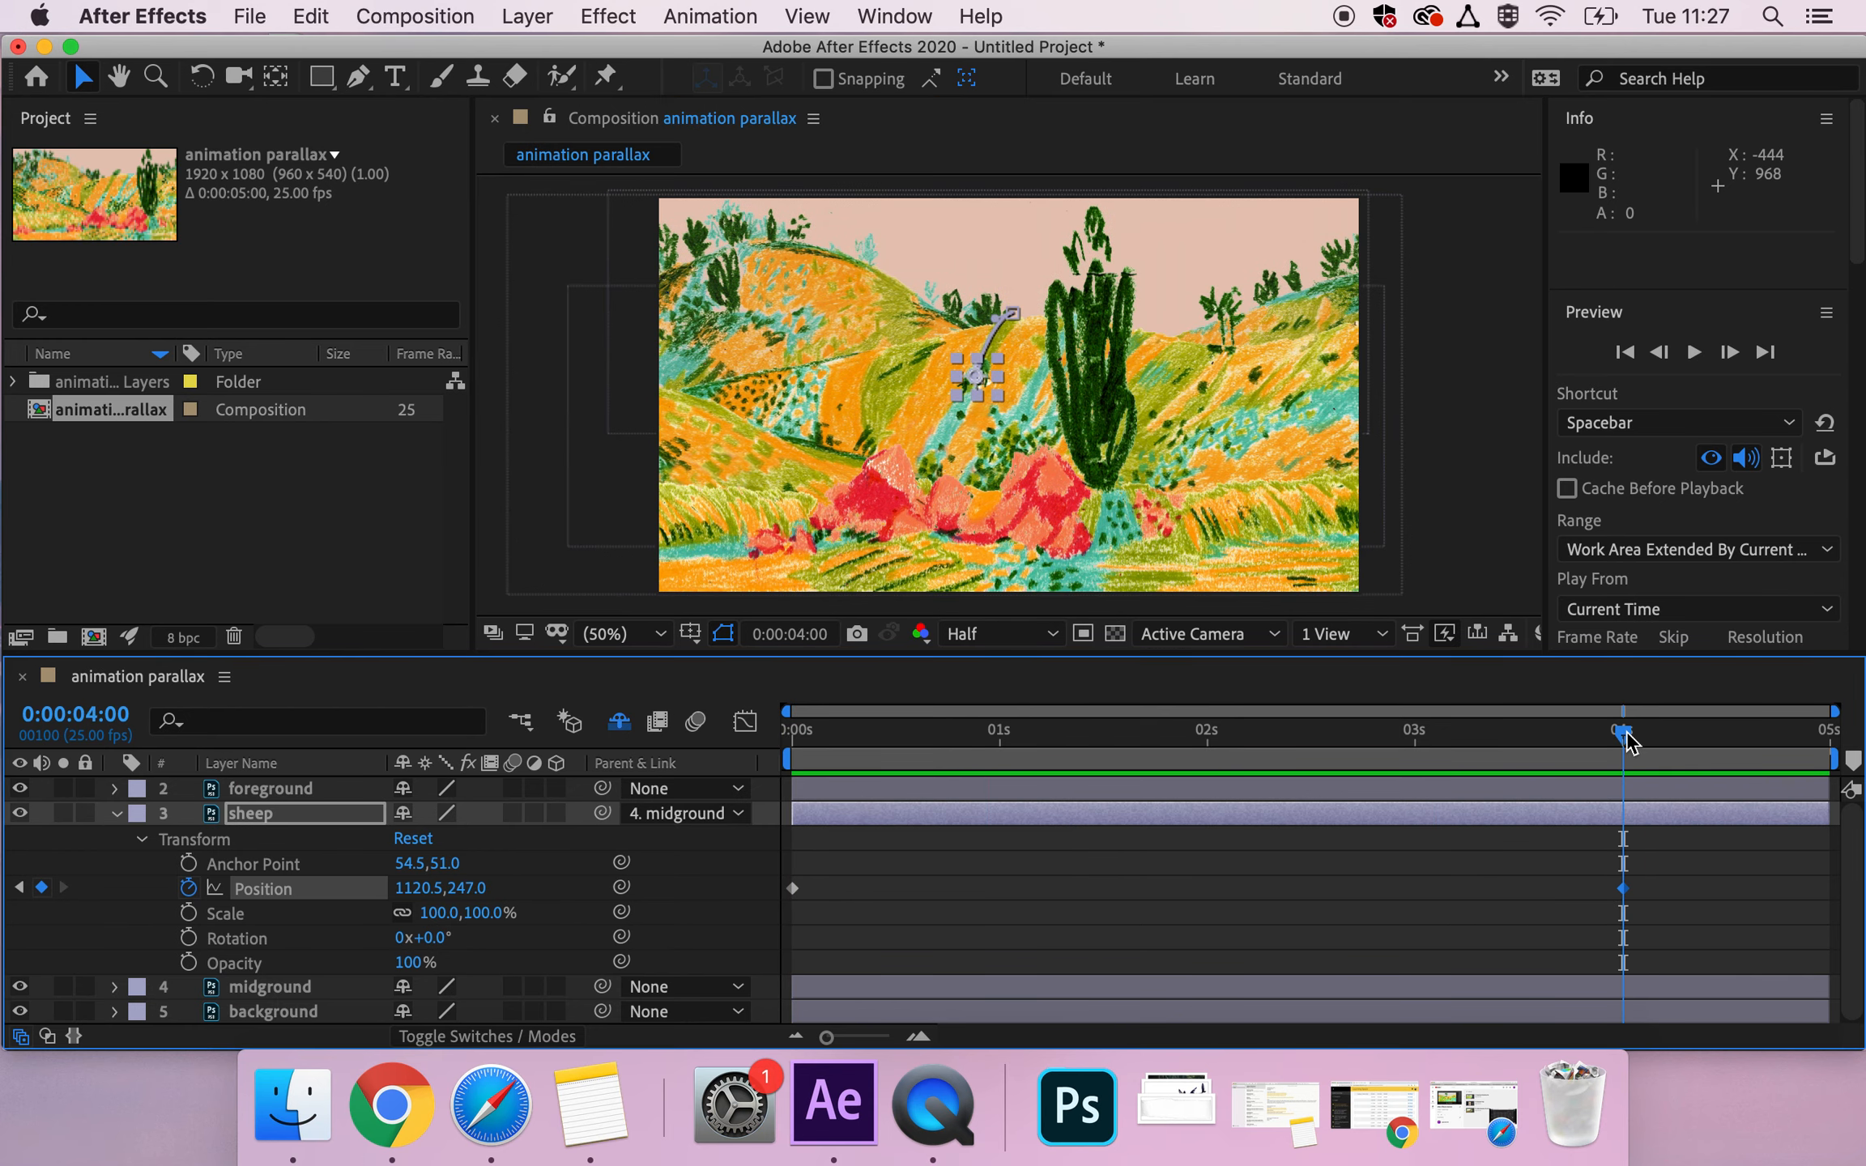
pyautogui.moveTo(964, 379); pyautogui.dragTo(944, 381)
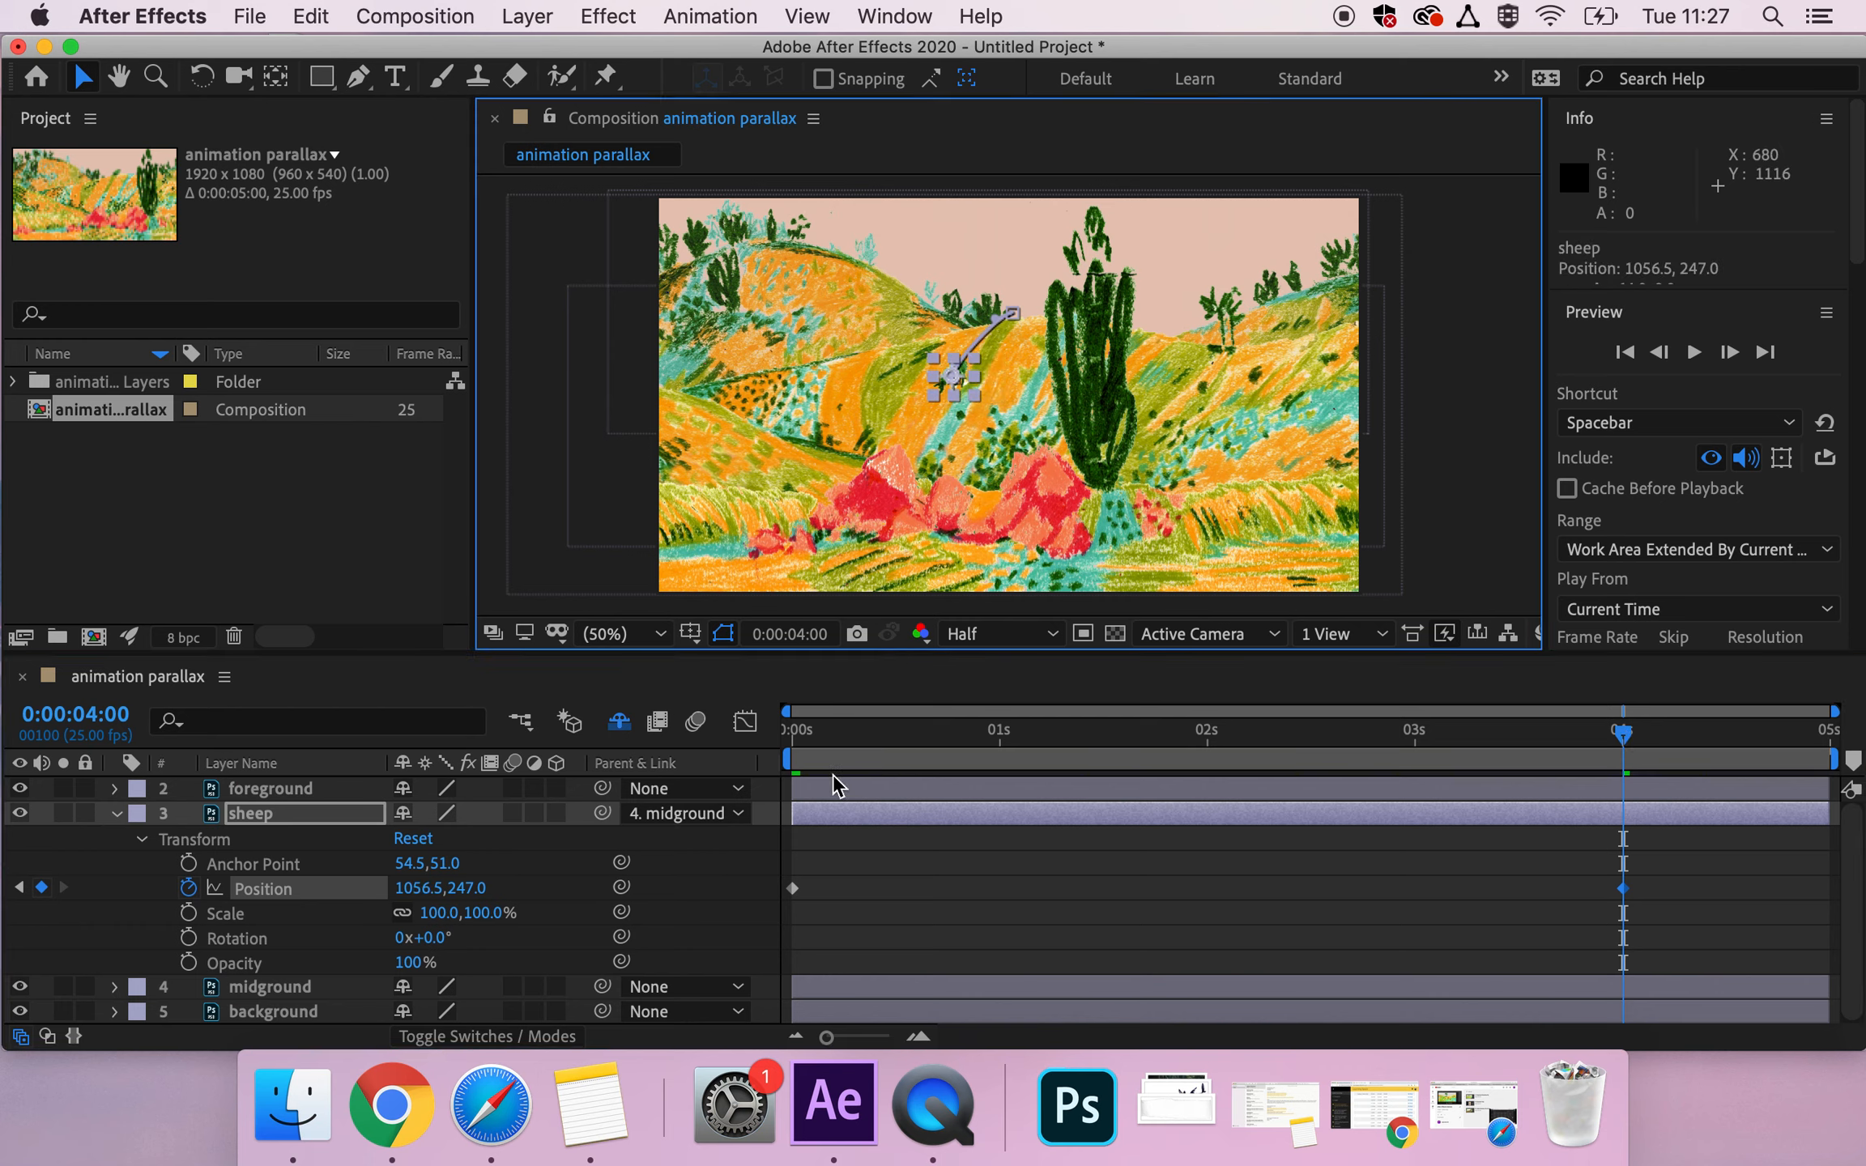
pyautogui.click(790, 737)
pyautogui.press('space')
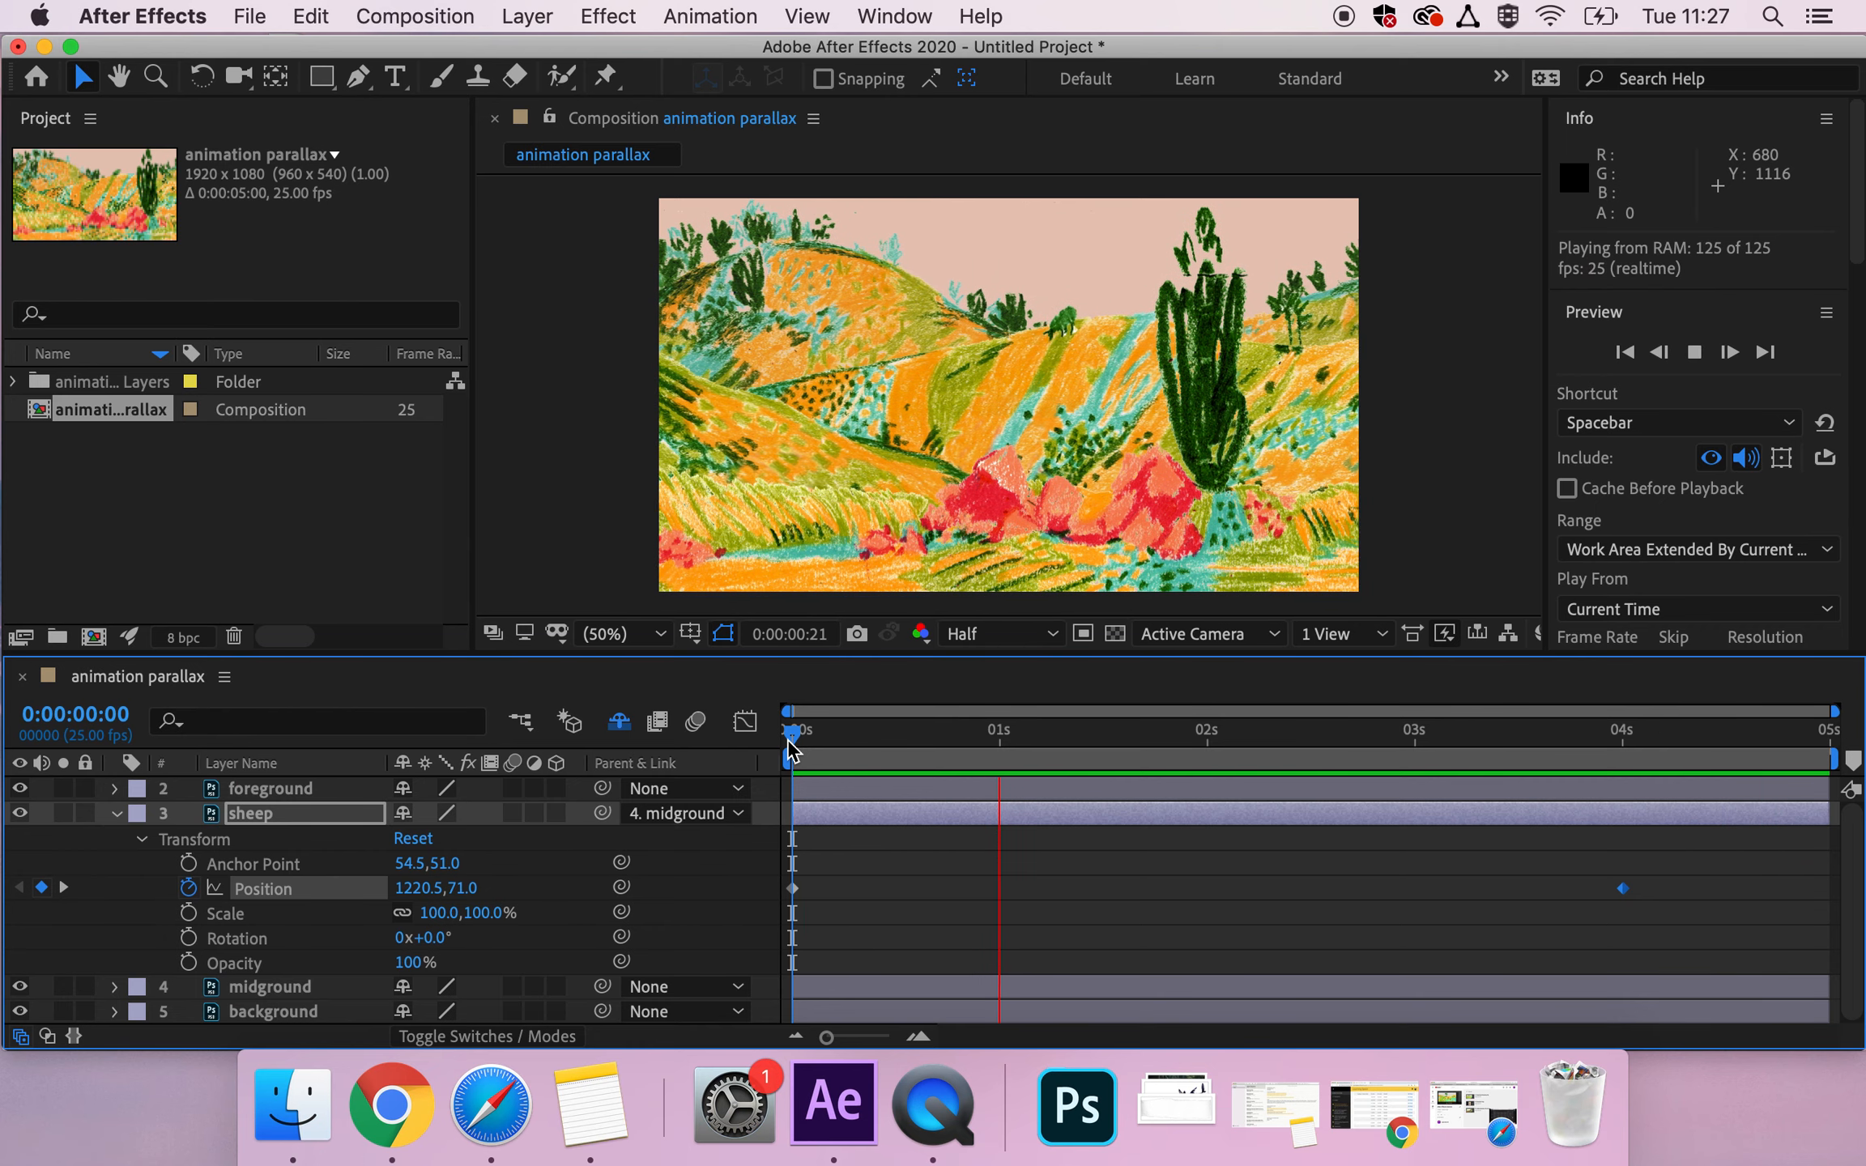
pyautogui.press('space')
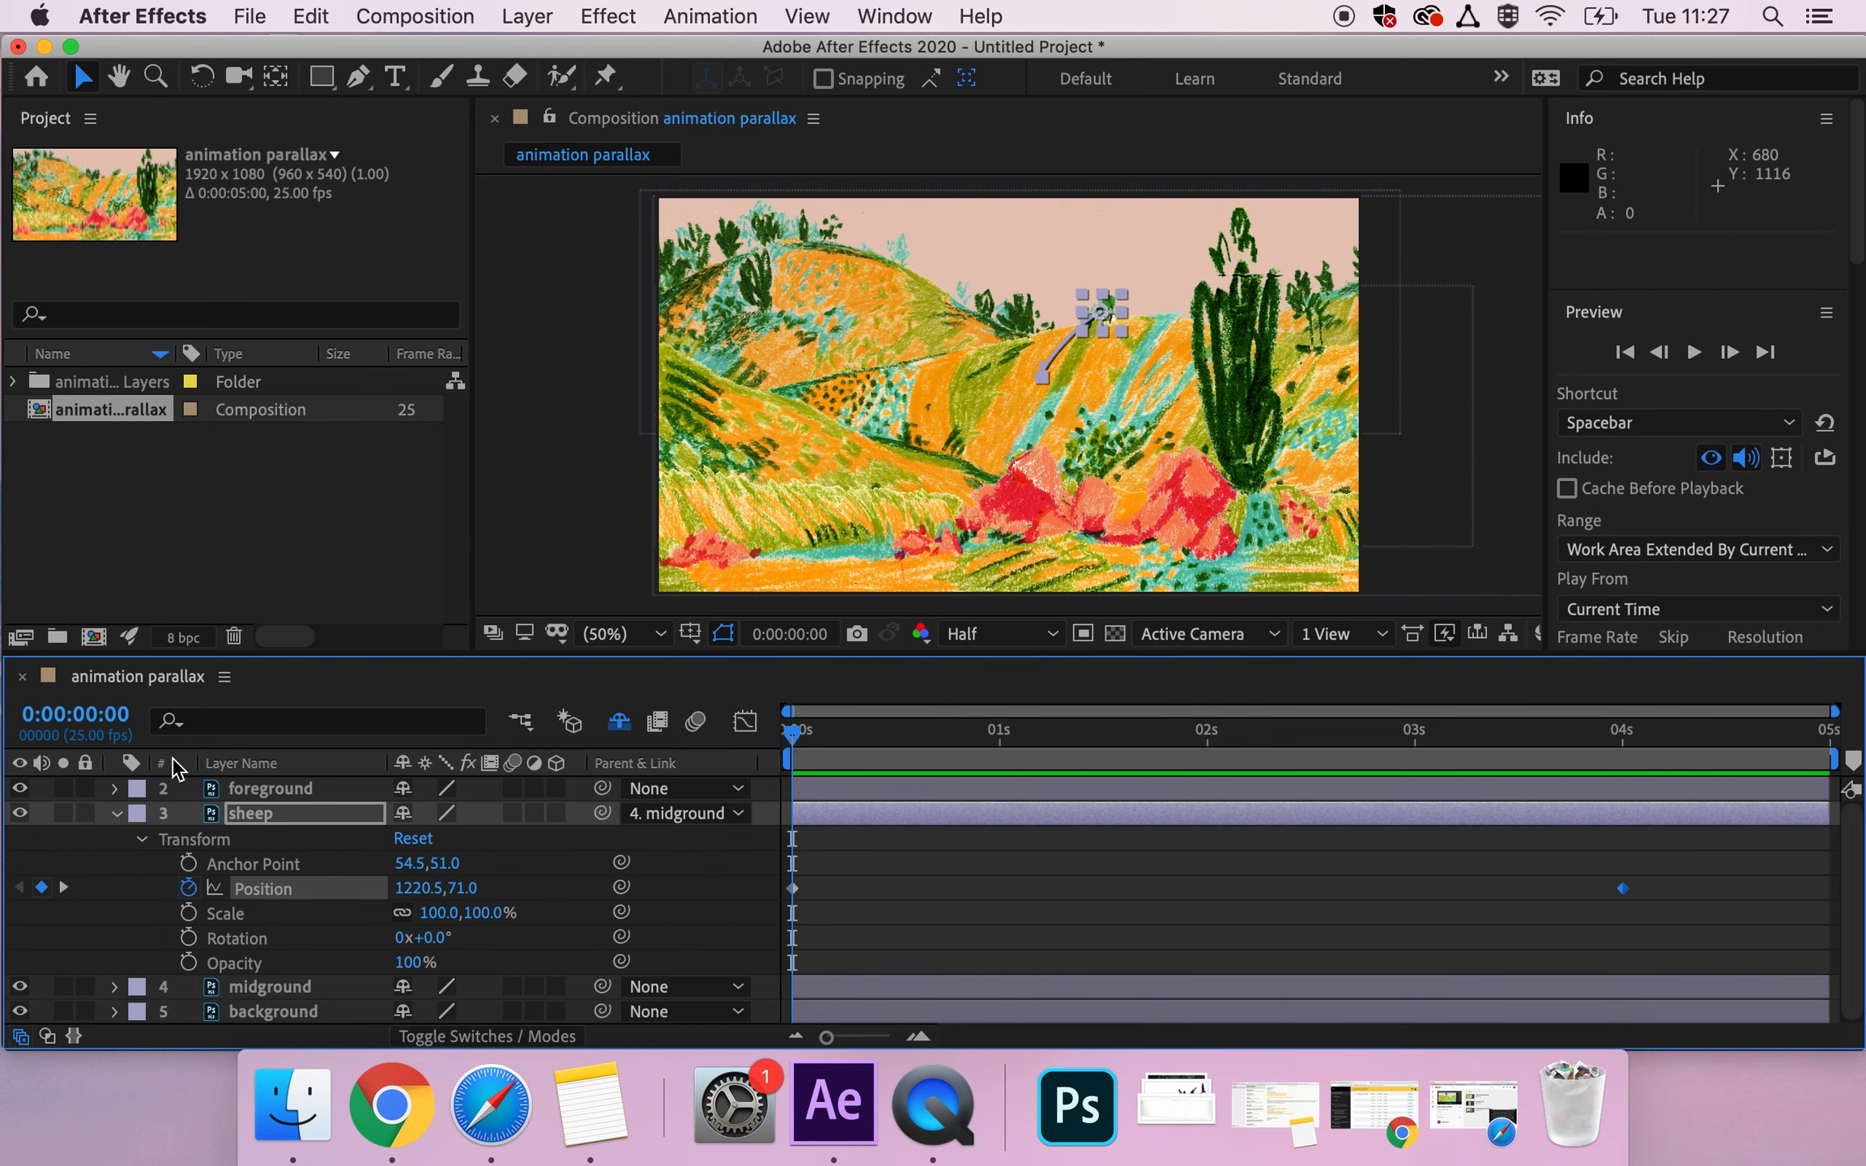
# Collapse the sheep layer's properties, select the foreground layer, and scrub and play the composition from the start to review the parallax.
pyautogui.click(116, 815)
pyautogui.click(349, 791)
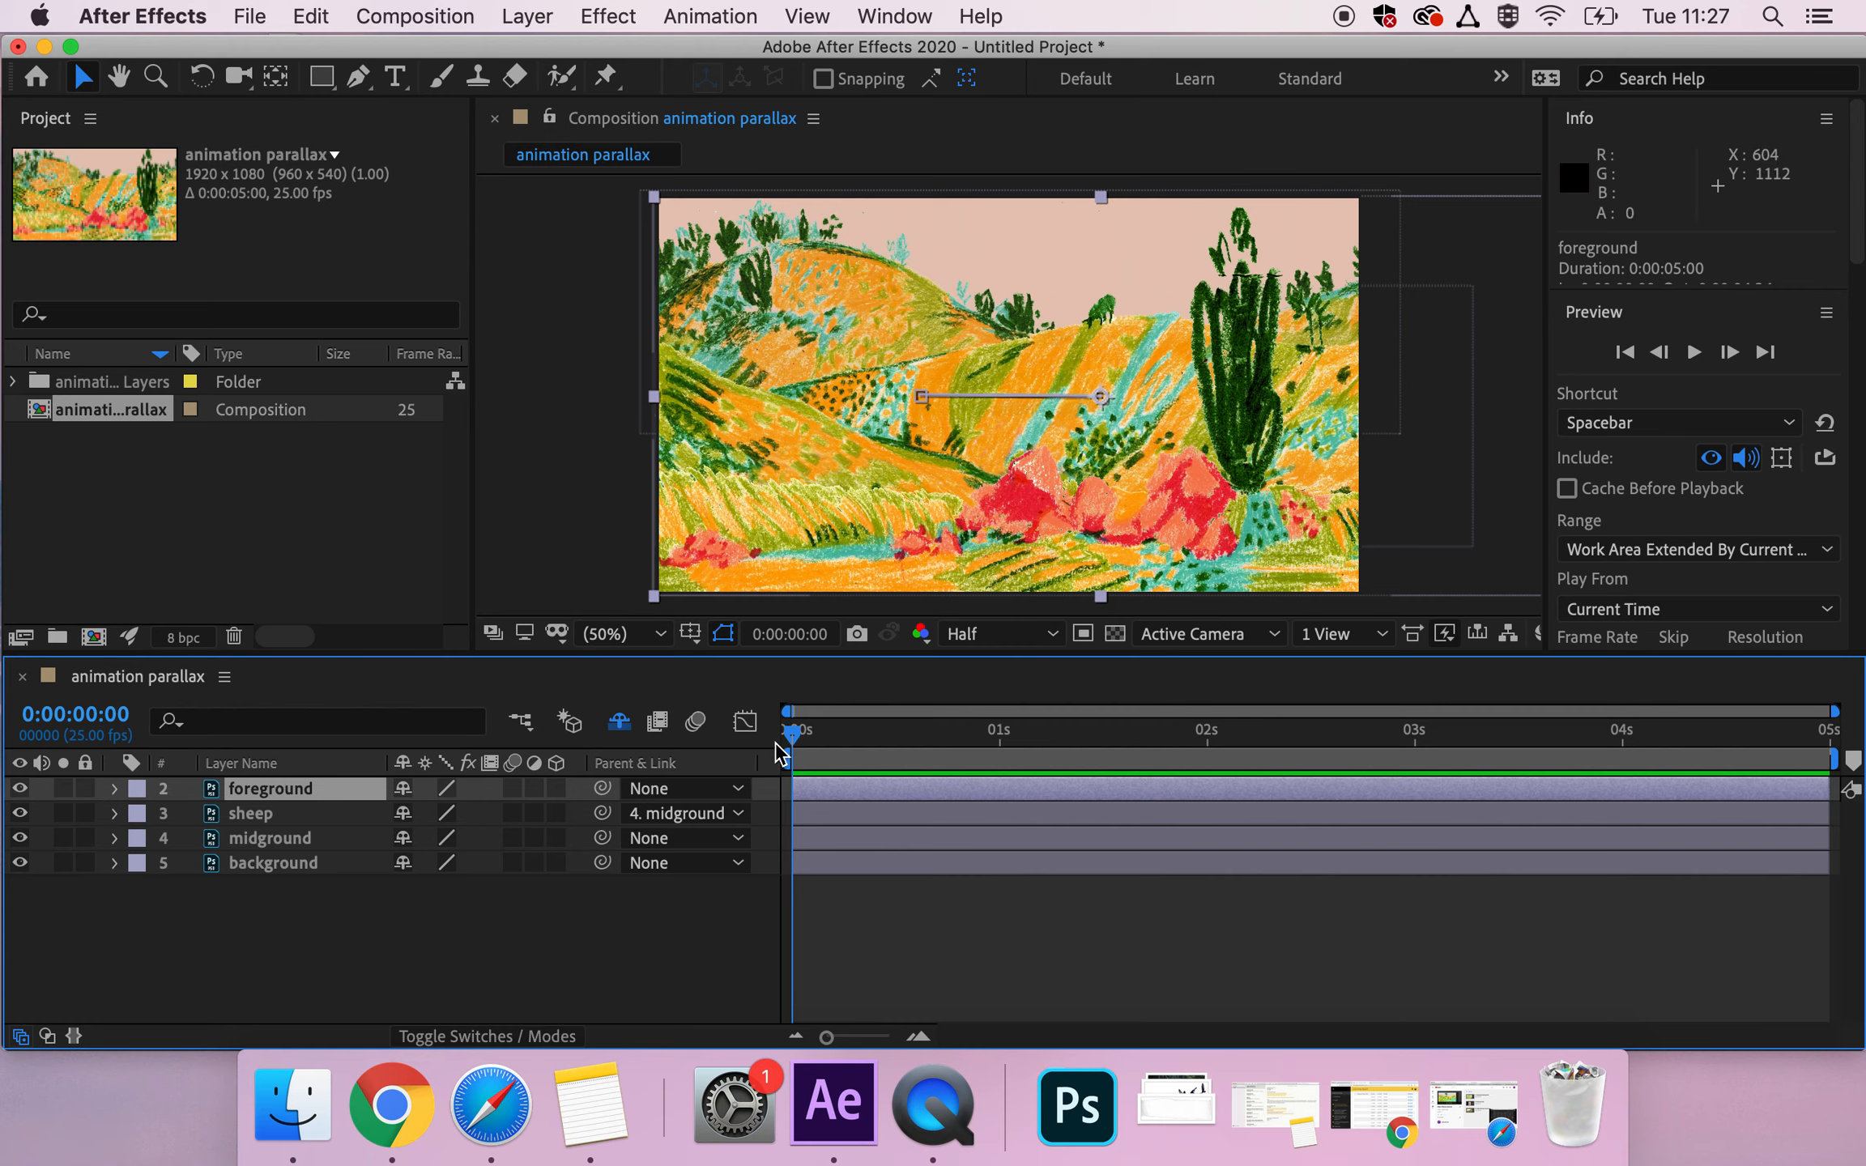
pyautogui.moveTo(792, 734); pyautogui.dragTo(1189, 781)
pyautogui.press('Home')
pyautogui.press('space')
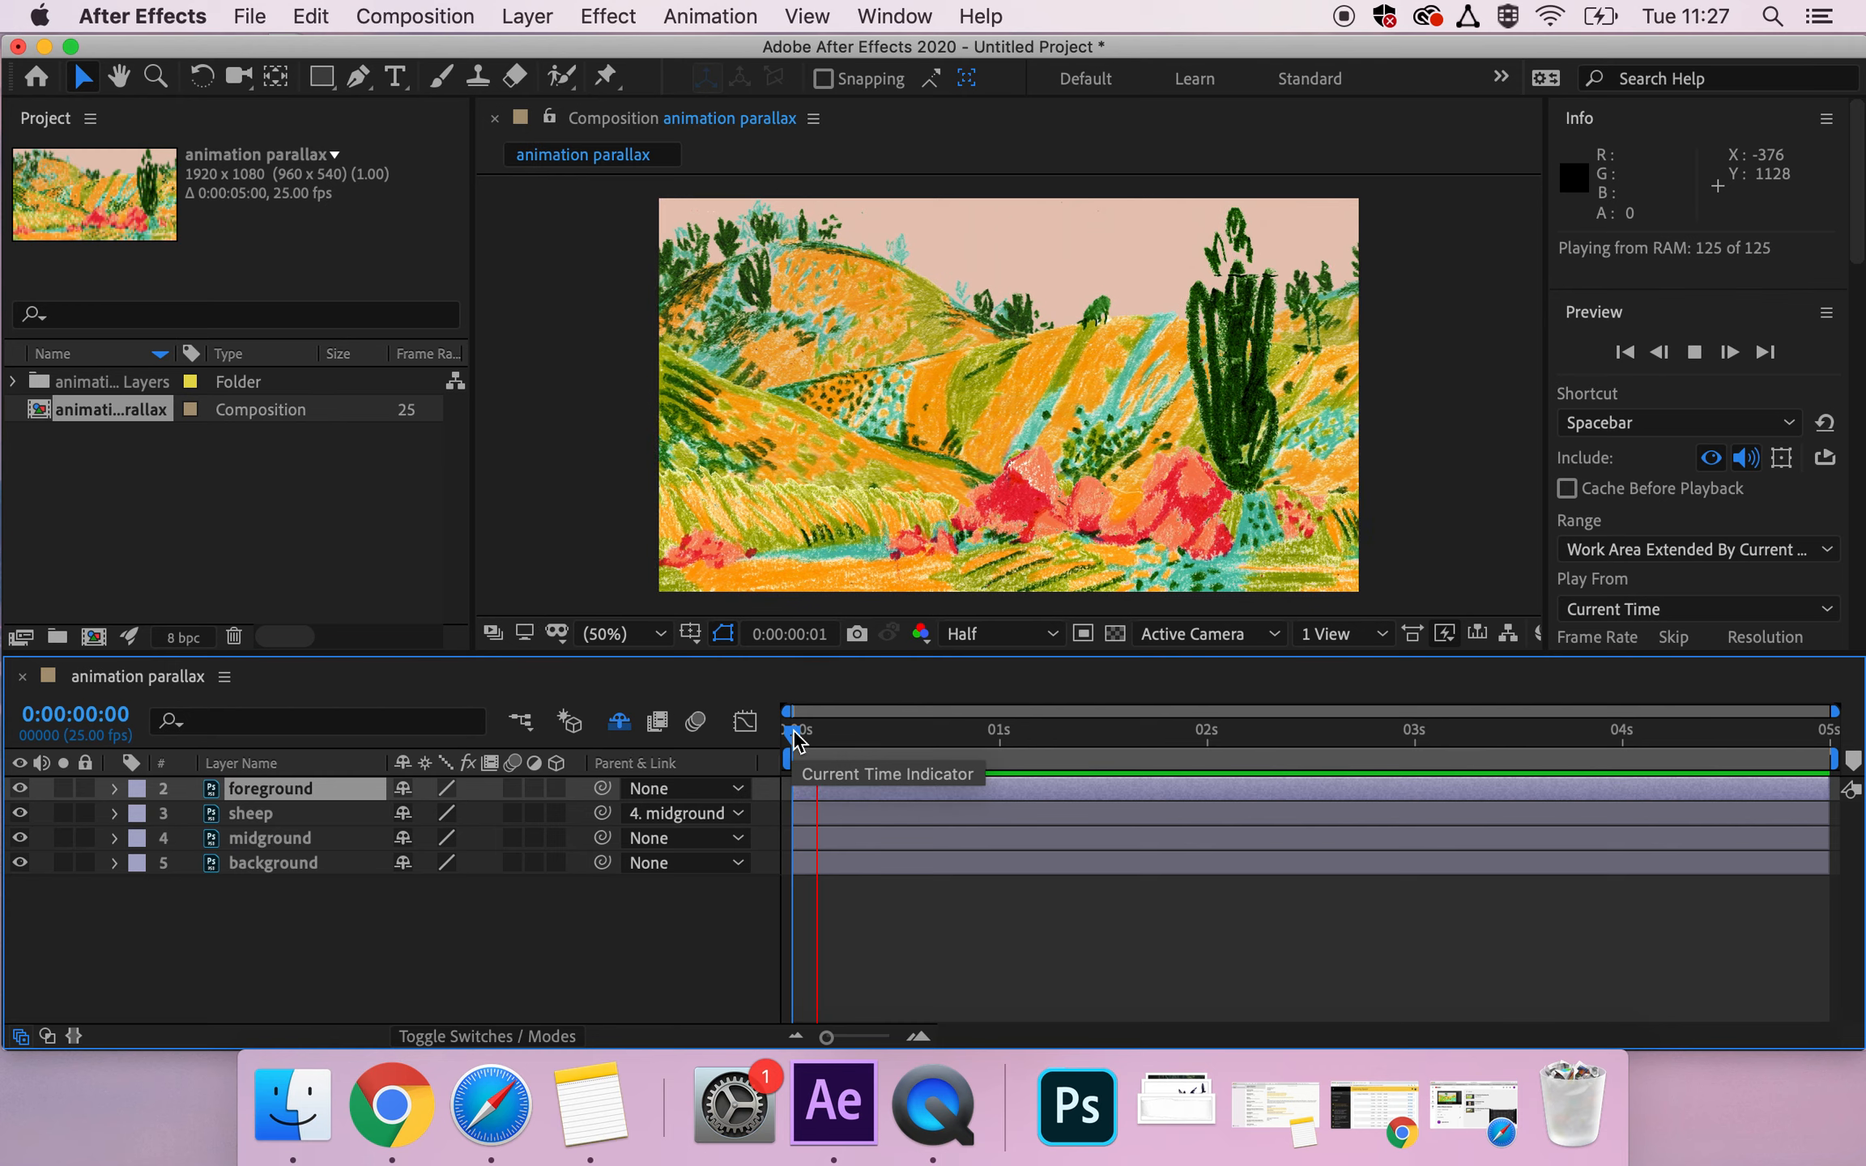